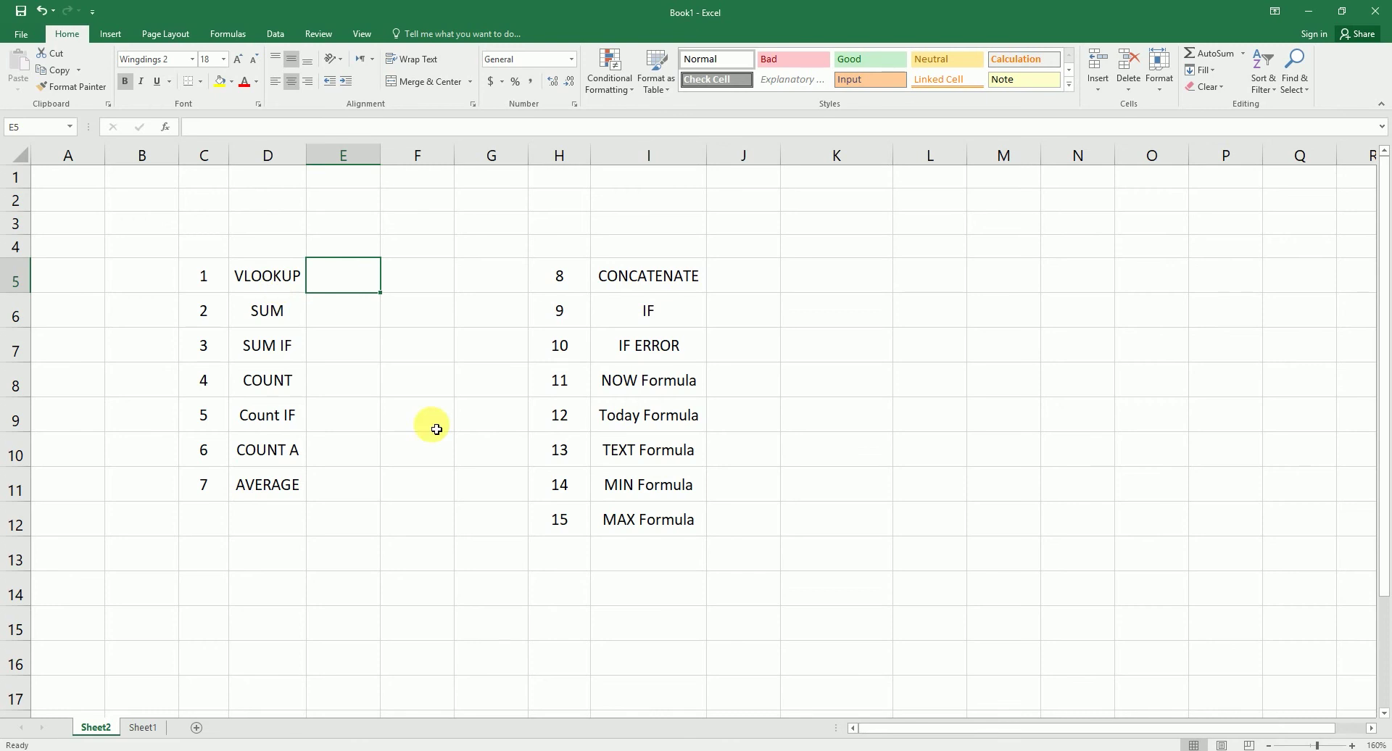
- On Sheet1, enter =VLOOKUP(H4,A:B,2,0) in I4 to look up Bangalore's sales with an exact match
left_click(142, 727)
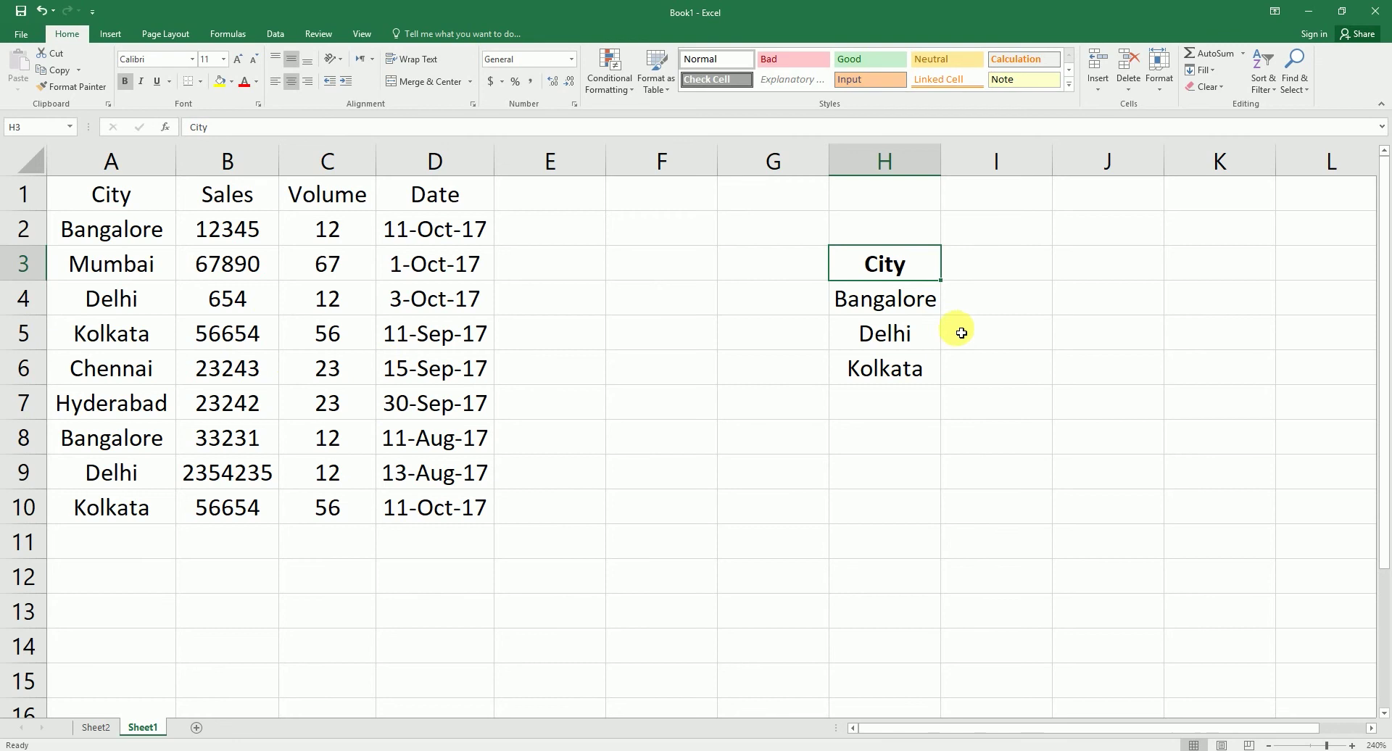
left_click(972, 299)
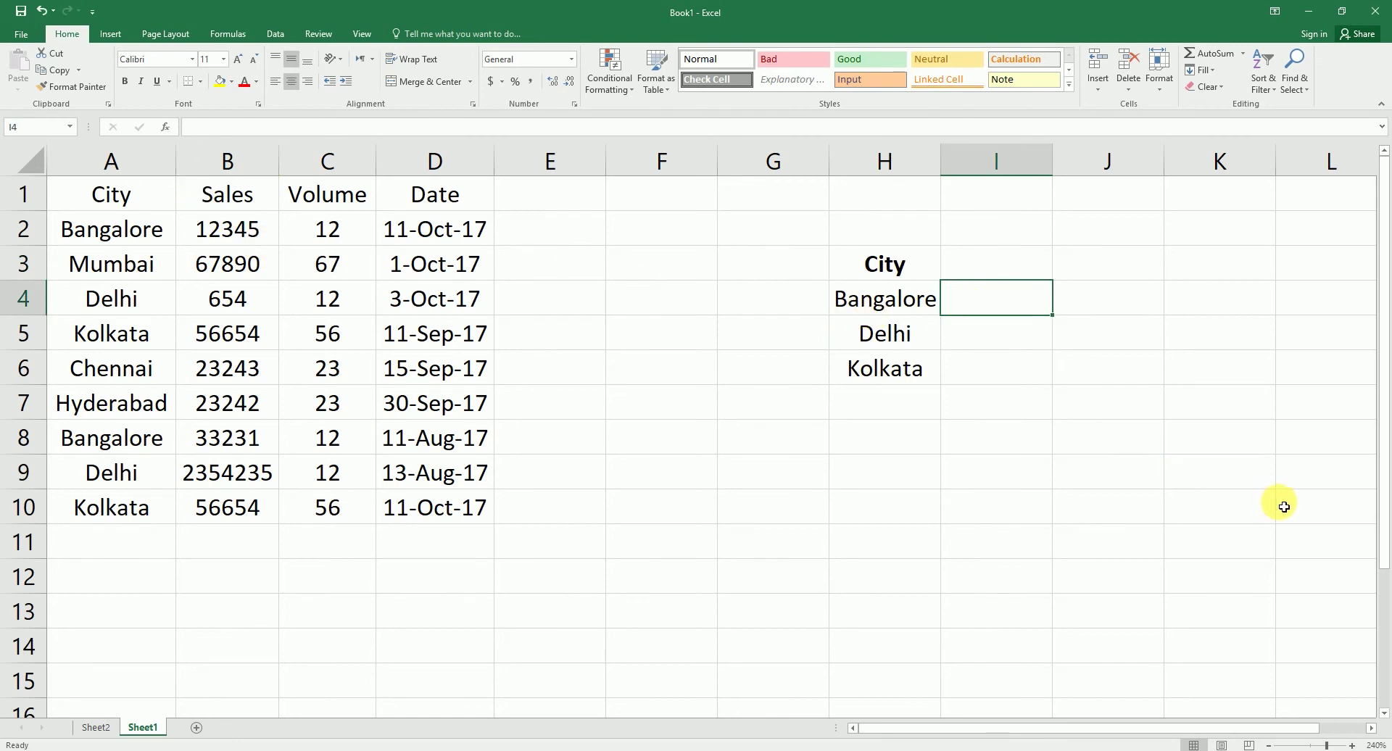
type("=")
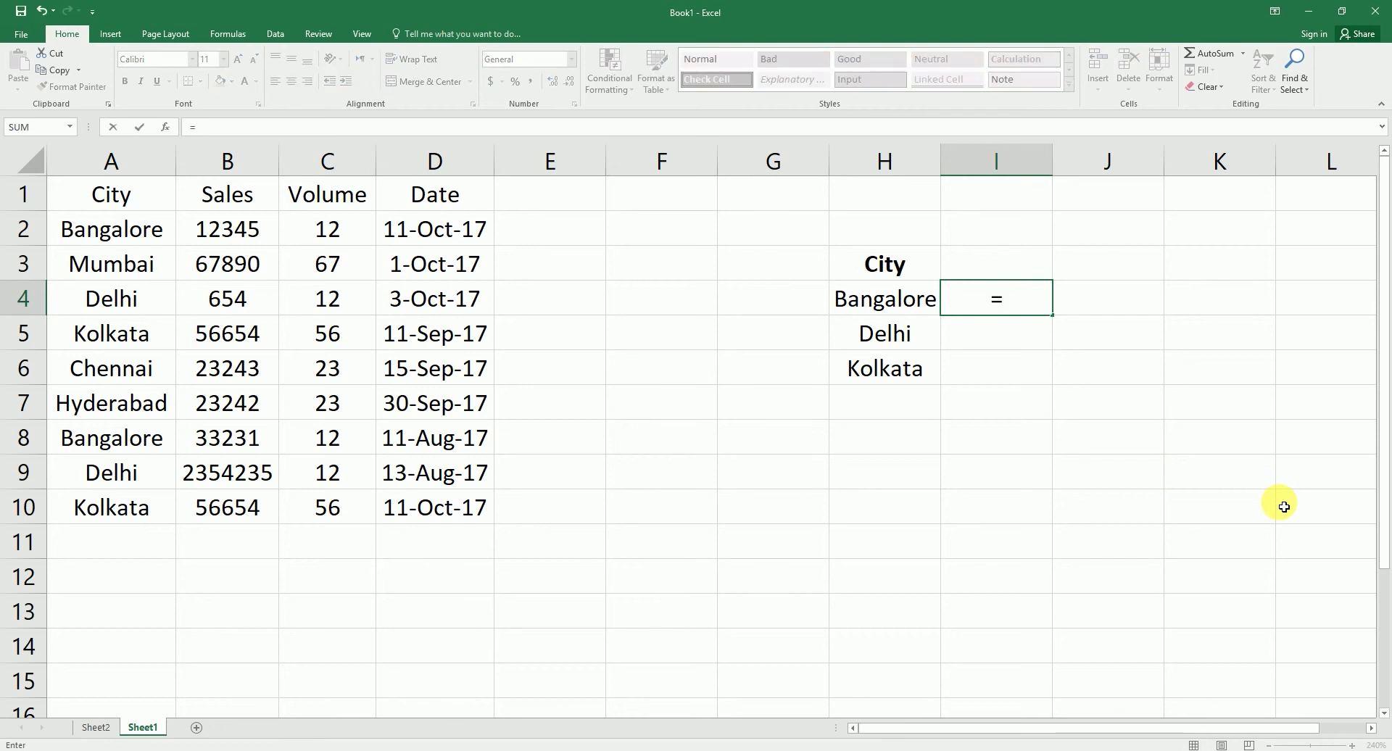
type("vlook")
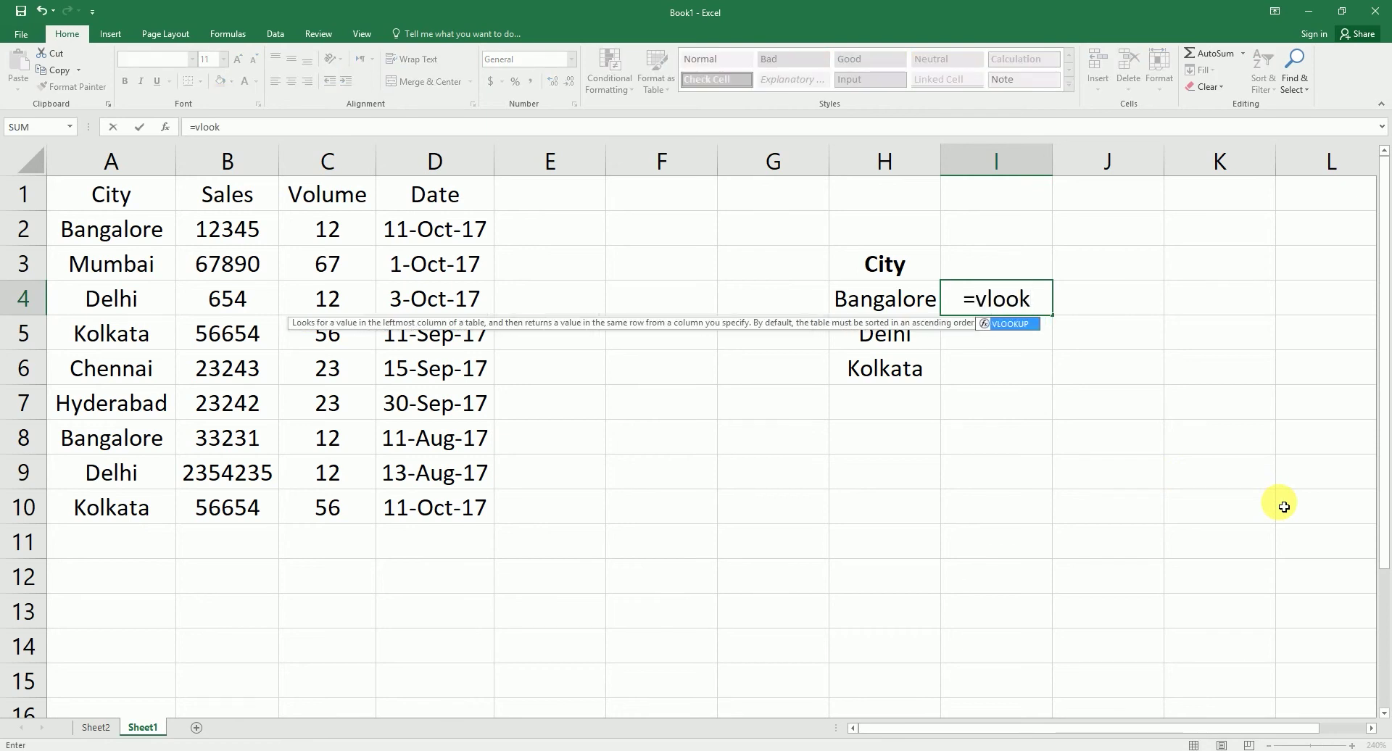
key("Tab")
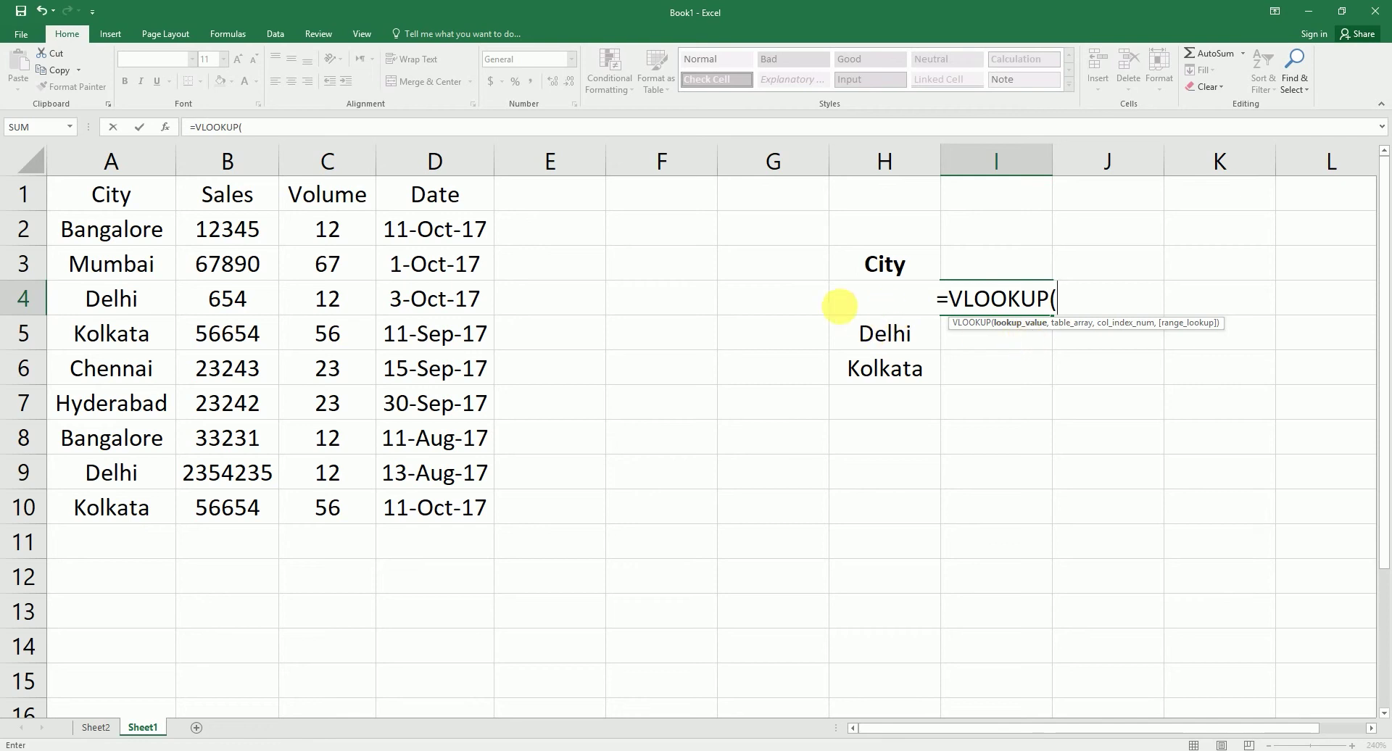
left_click(879, 347)
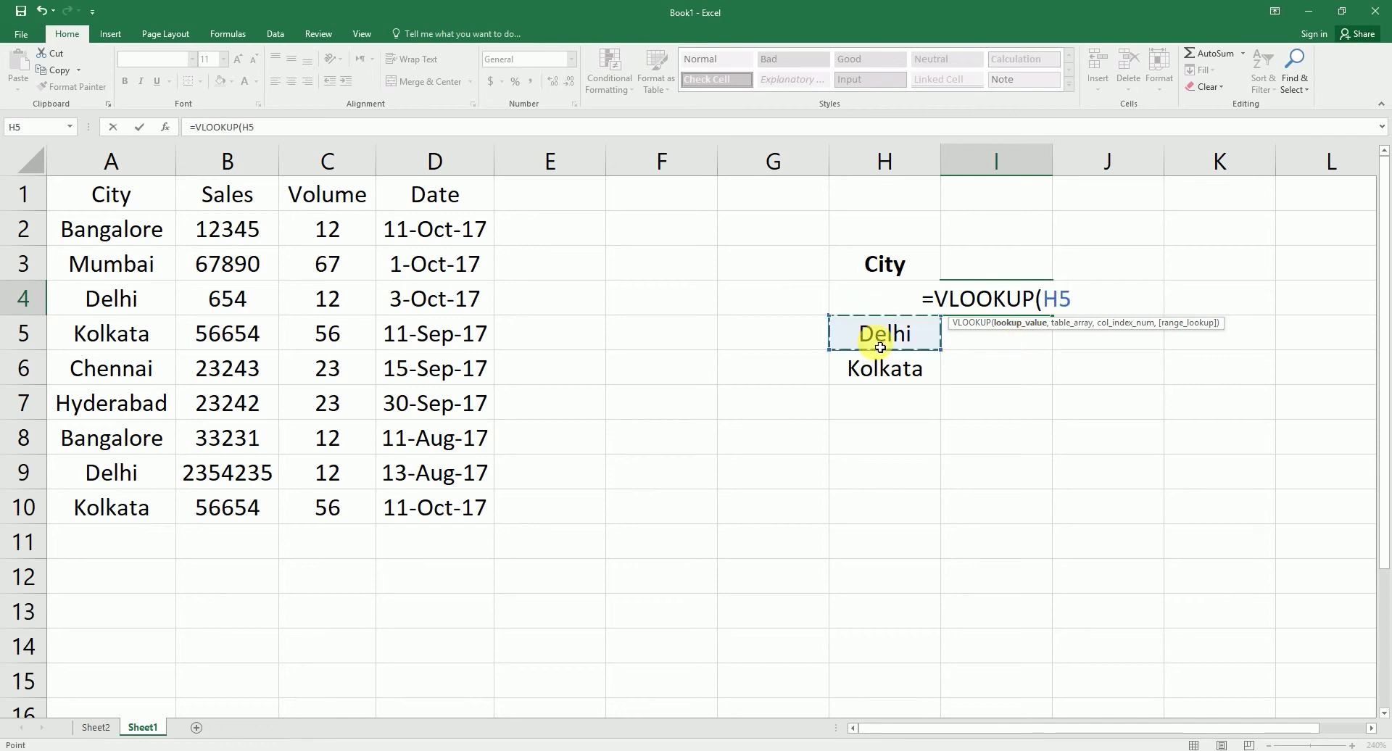
key("Up")
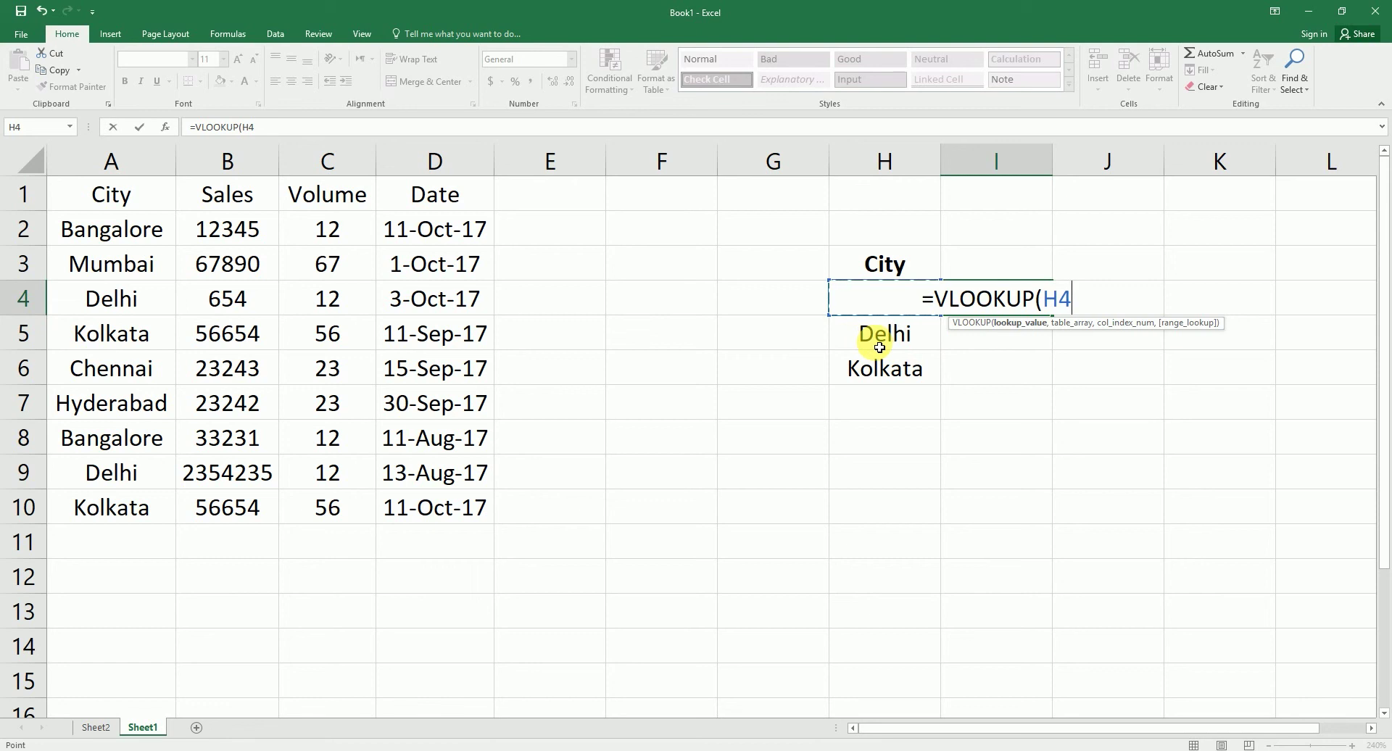
type(",")
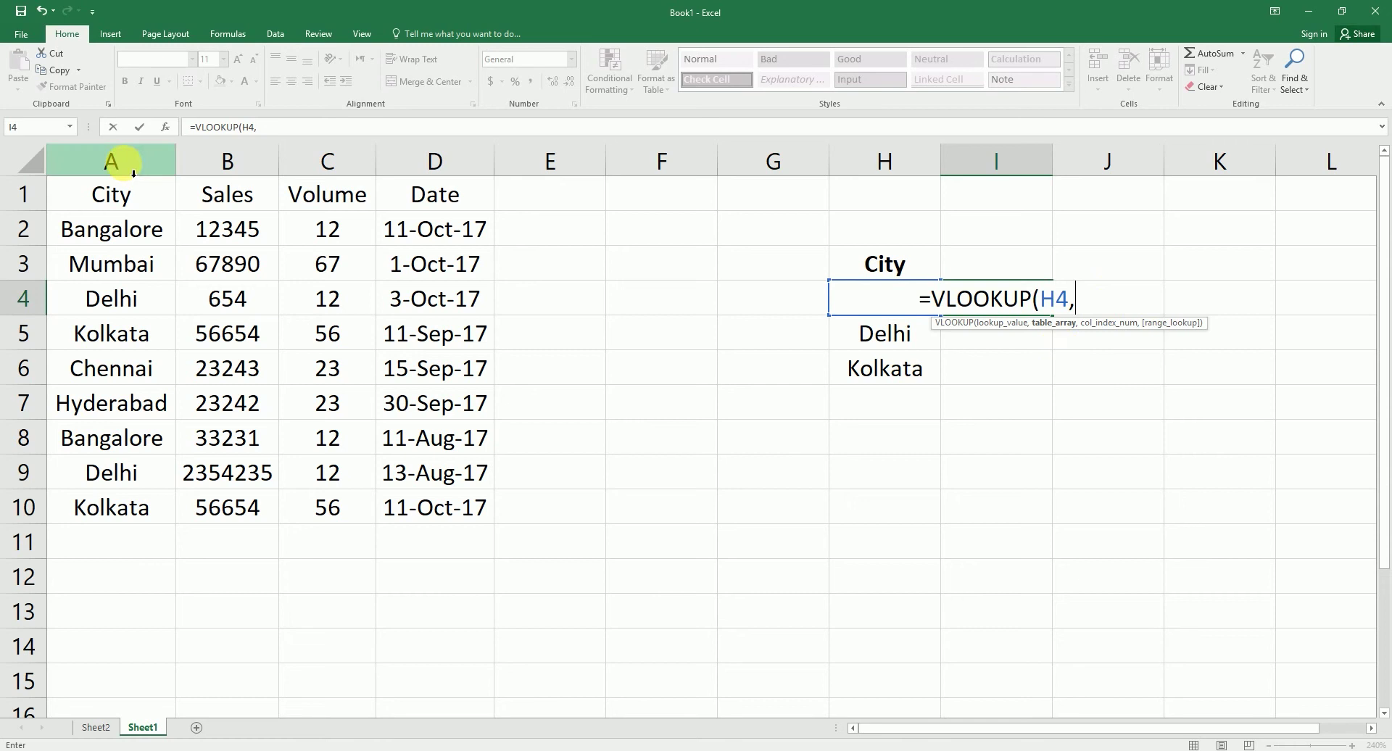
left_click_drag(110, 161, 235, 183)
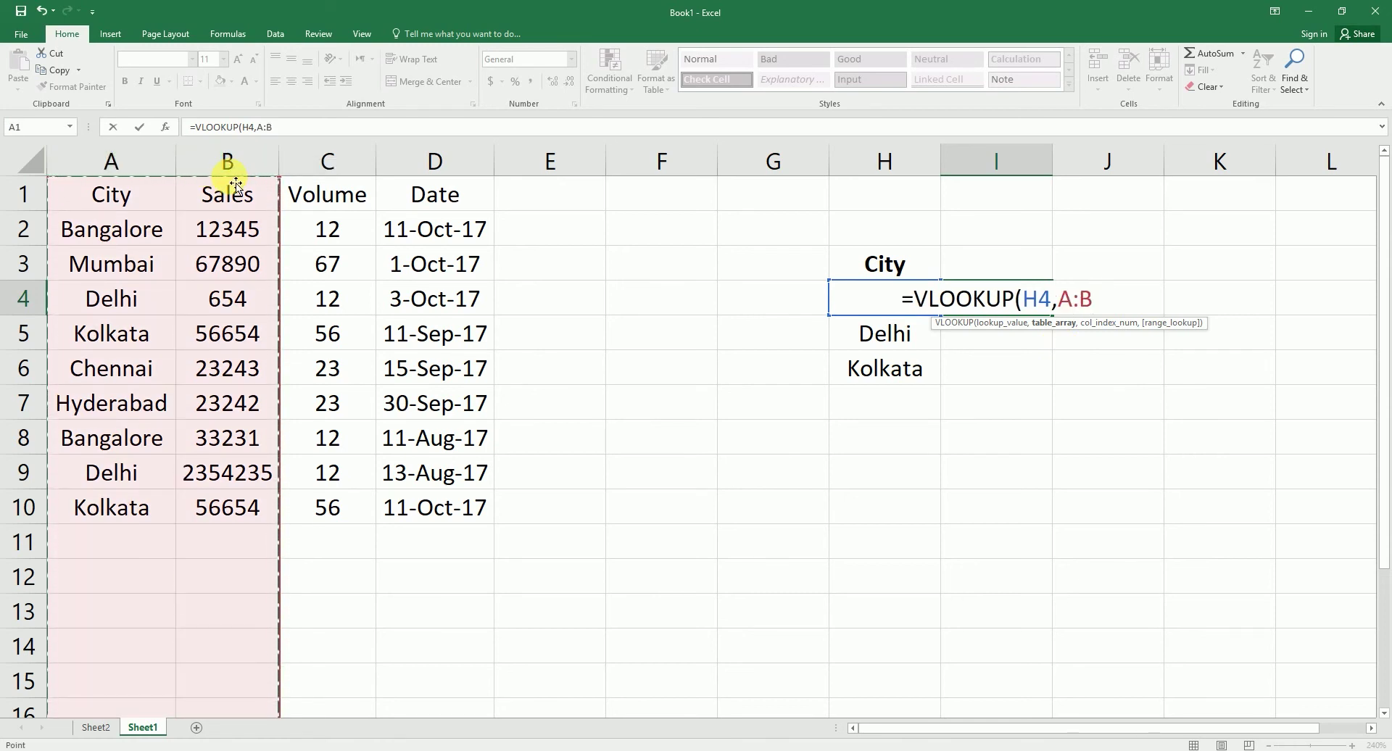
type(",")
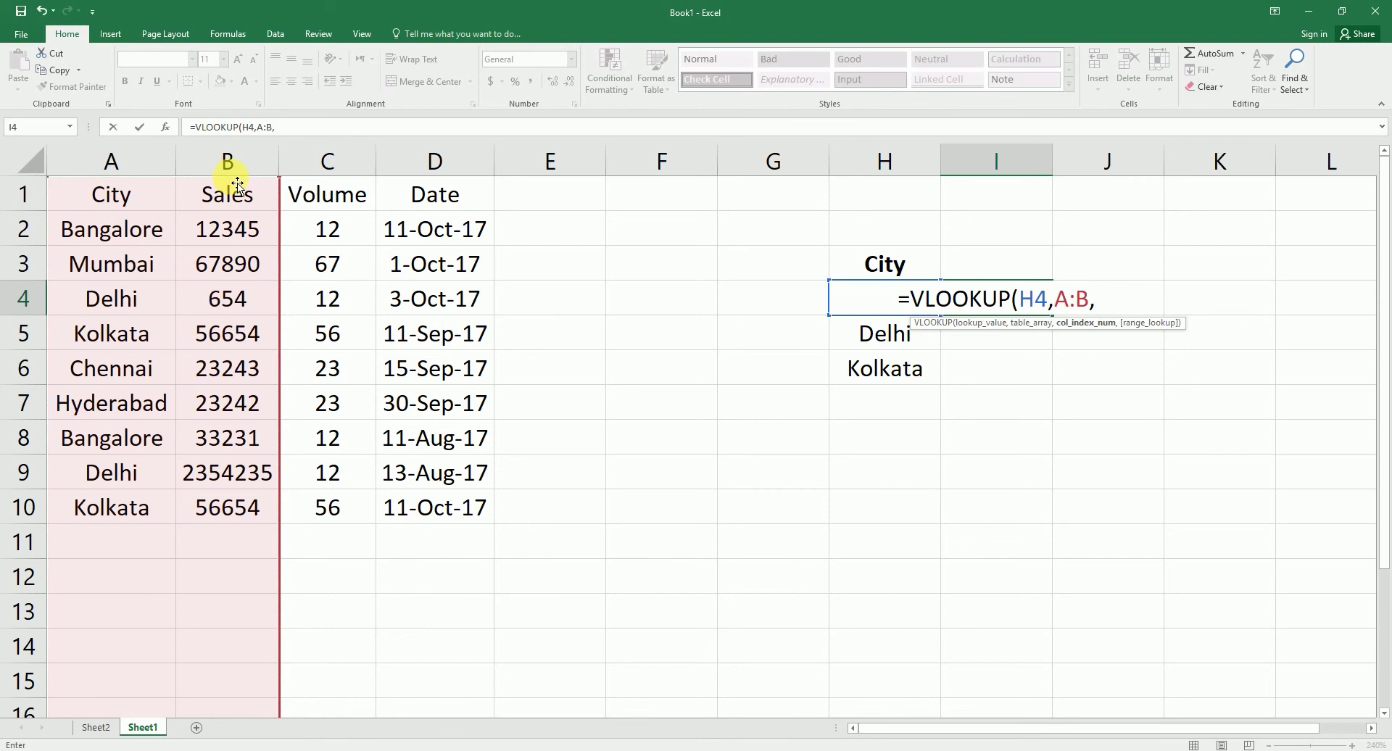
type("2")
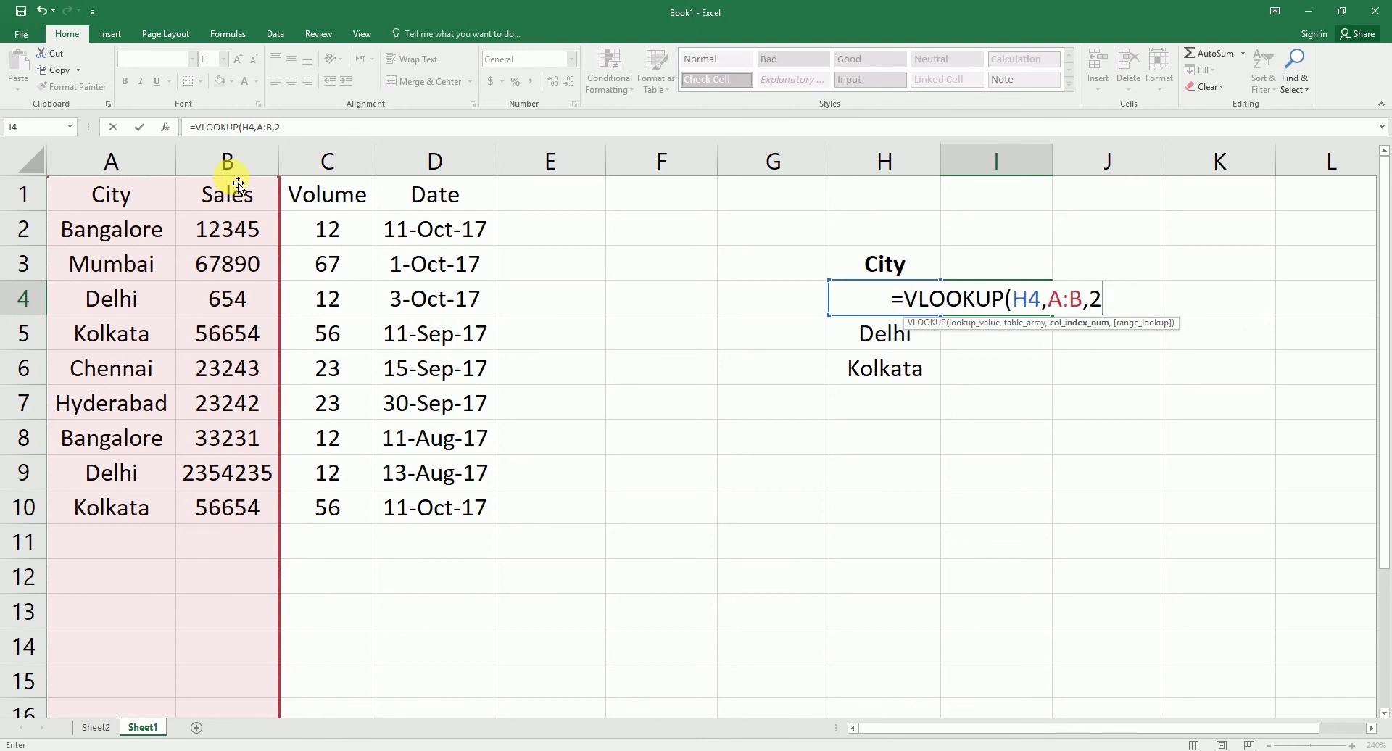
type(",")
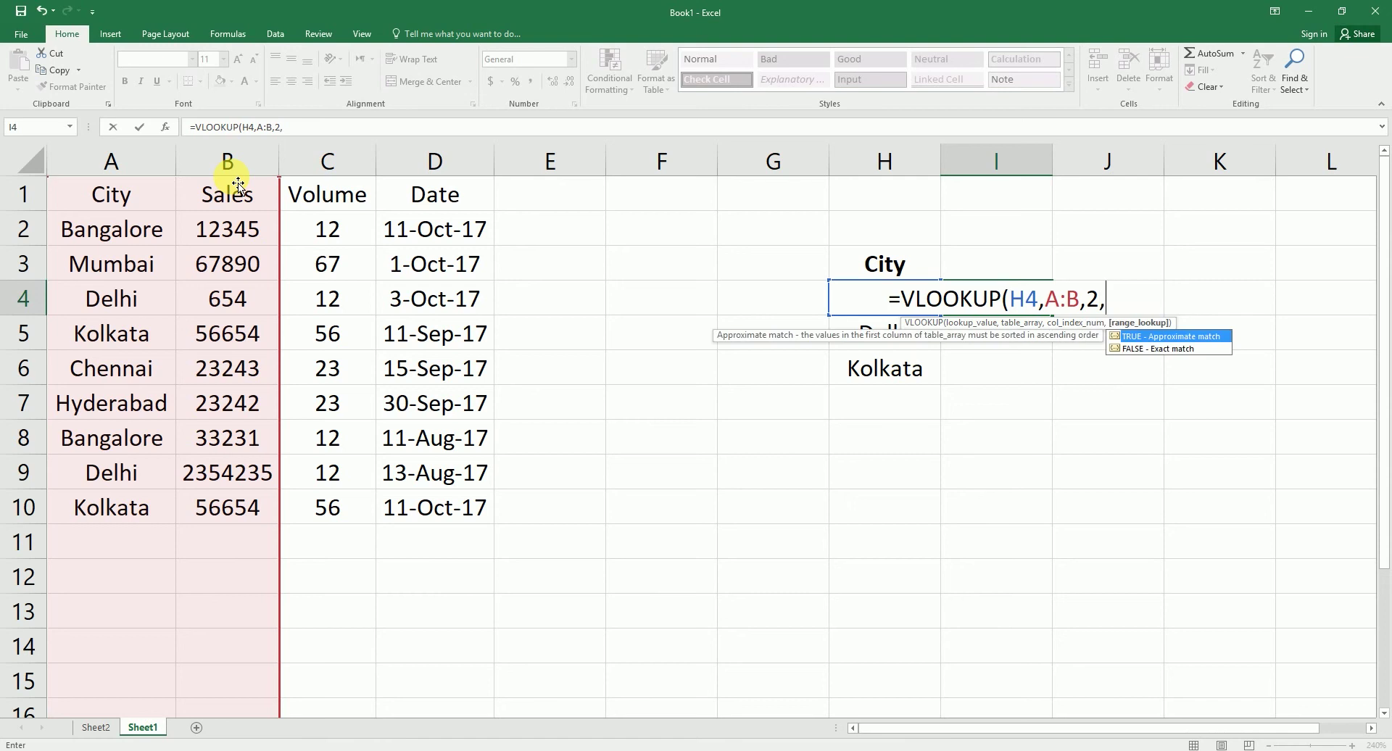
type("0)")
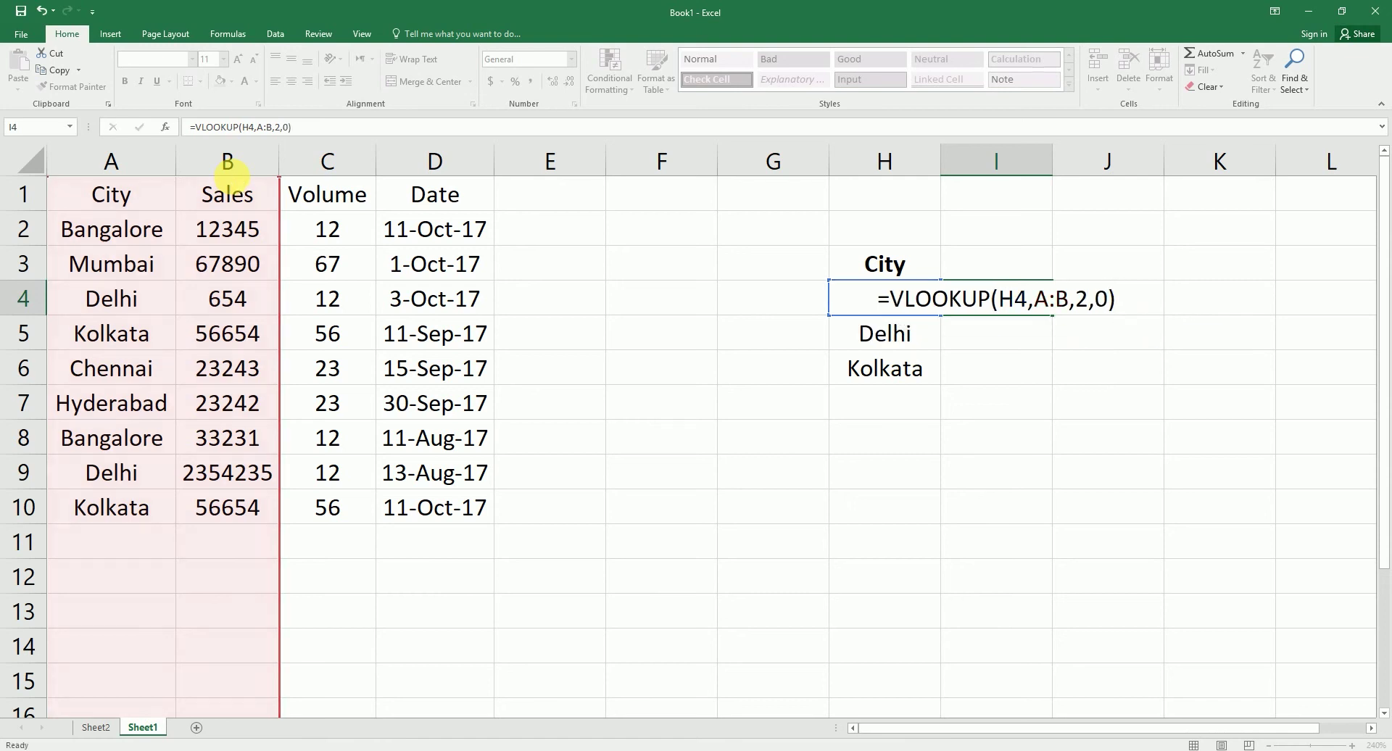
key("Return")
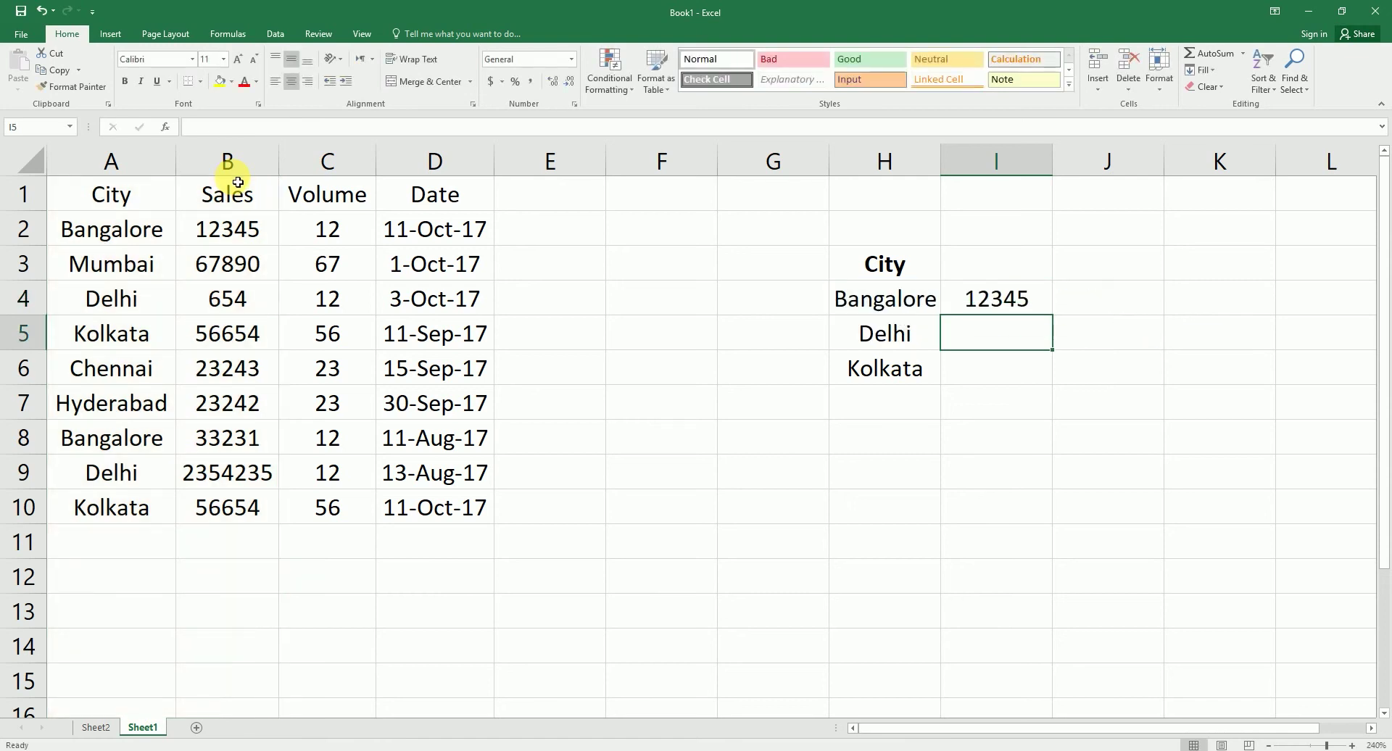
- Compare the Bangalore lookup with its source row and fill the I4 formula down through I6
left_click(998, 298)
left_click(890, 298)
left_click(136, 232)
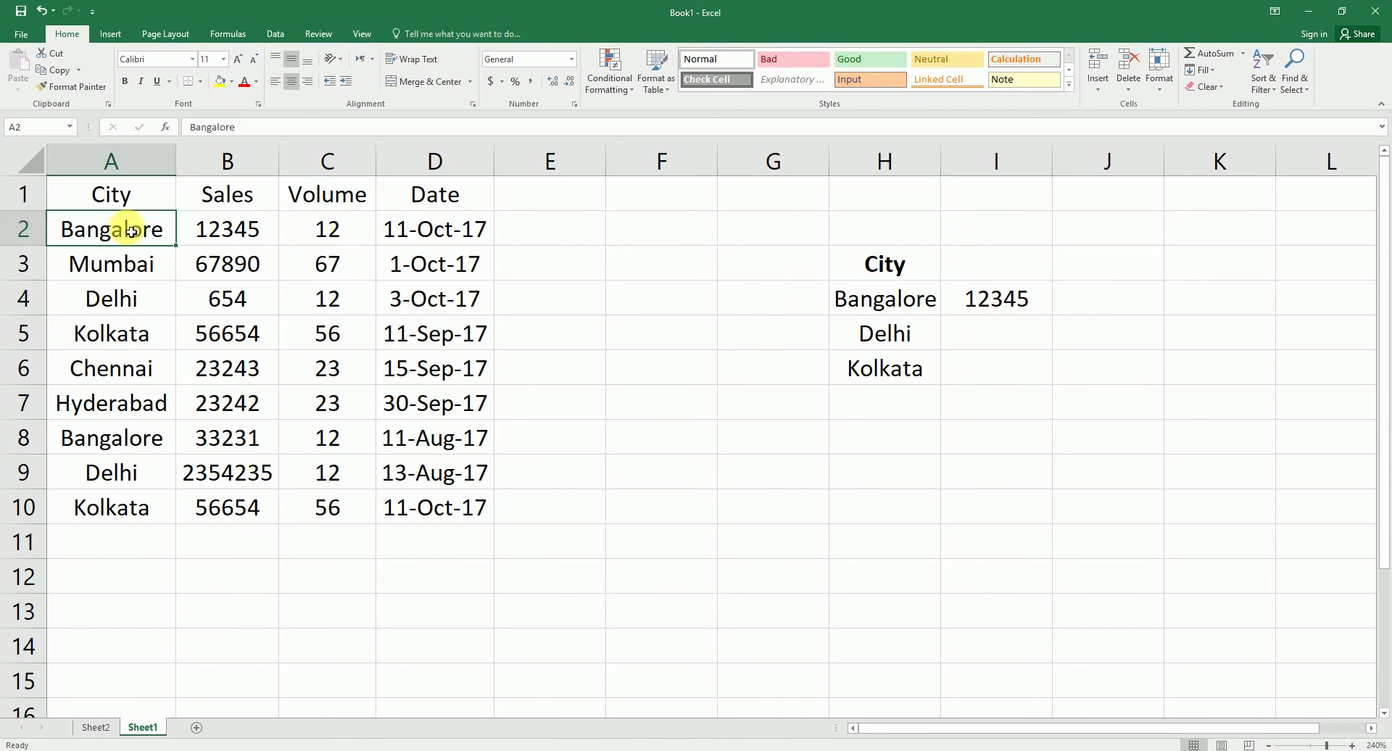
left_click(241, 236)
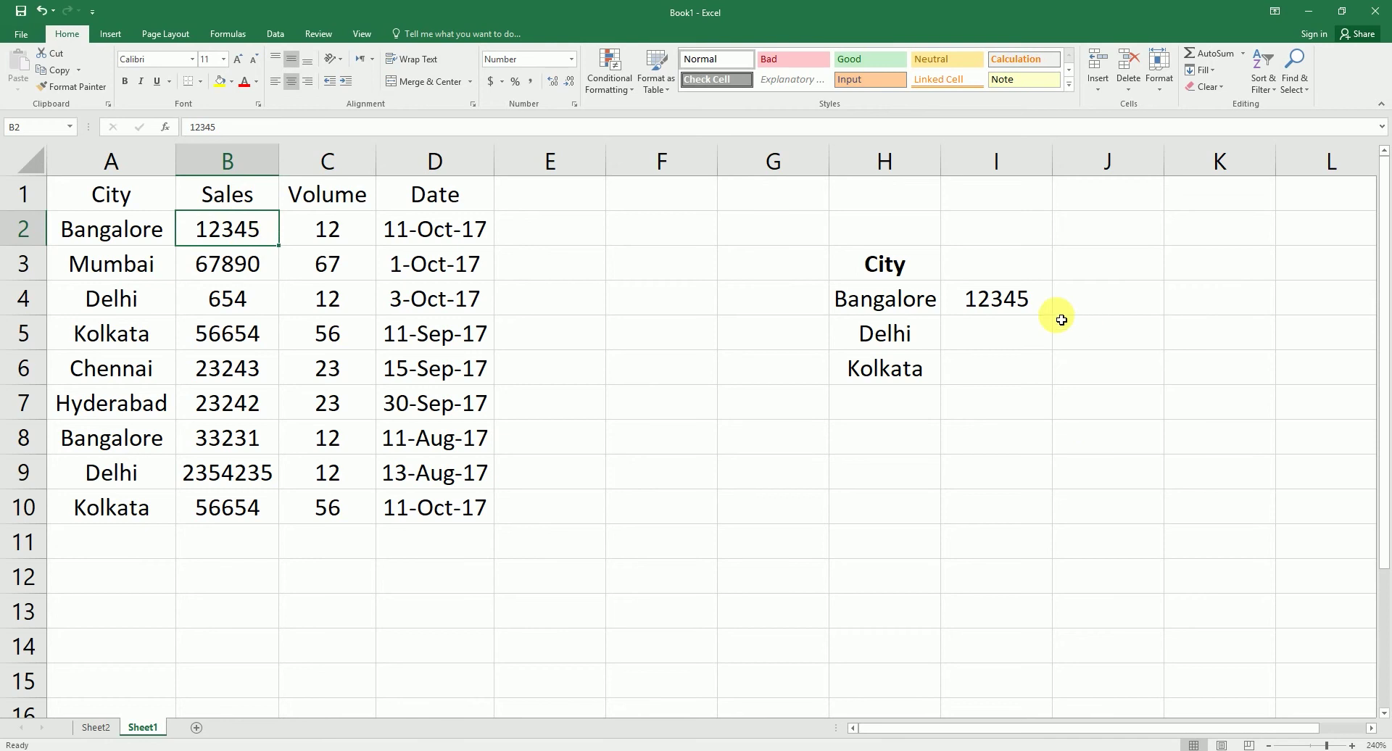
left_click(1013, 302)
left_click_drag(1056, 329, 1056, 380)
- Examine the filled lookup formulas for Delhi and Kolkata and compare Delhi's result with its entries in the source table
left_click(992, 341)
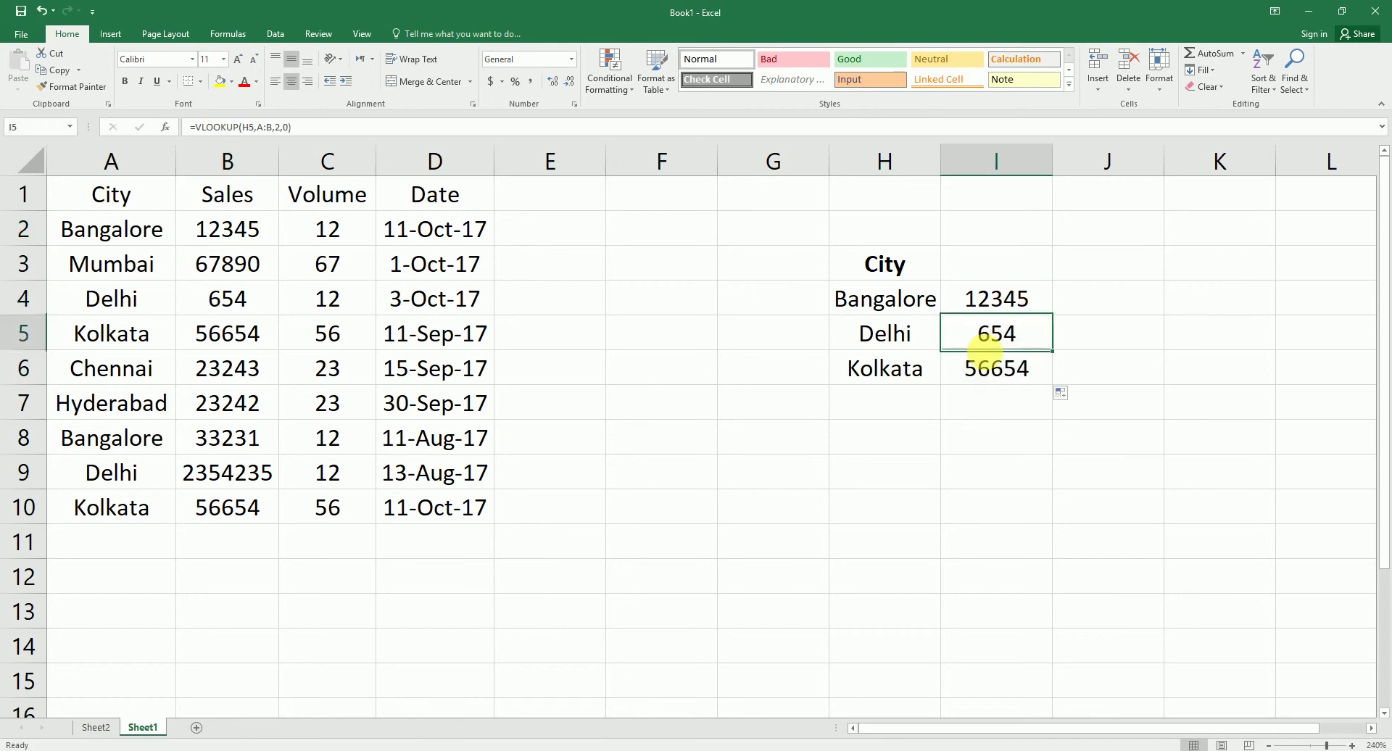
left_click(991, 381)
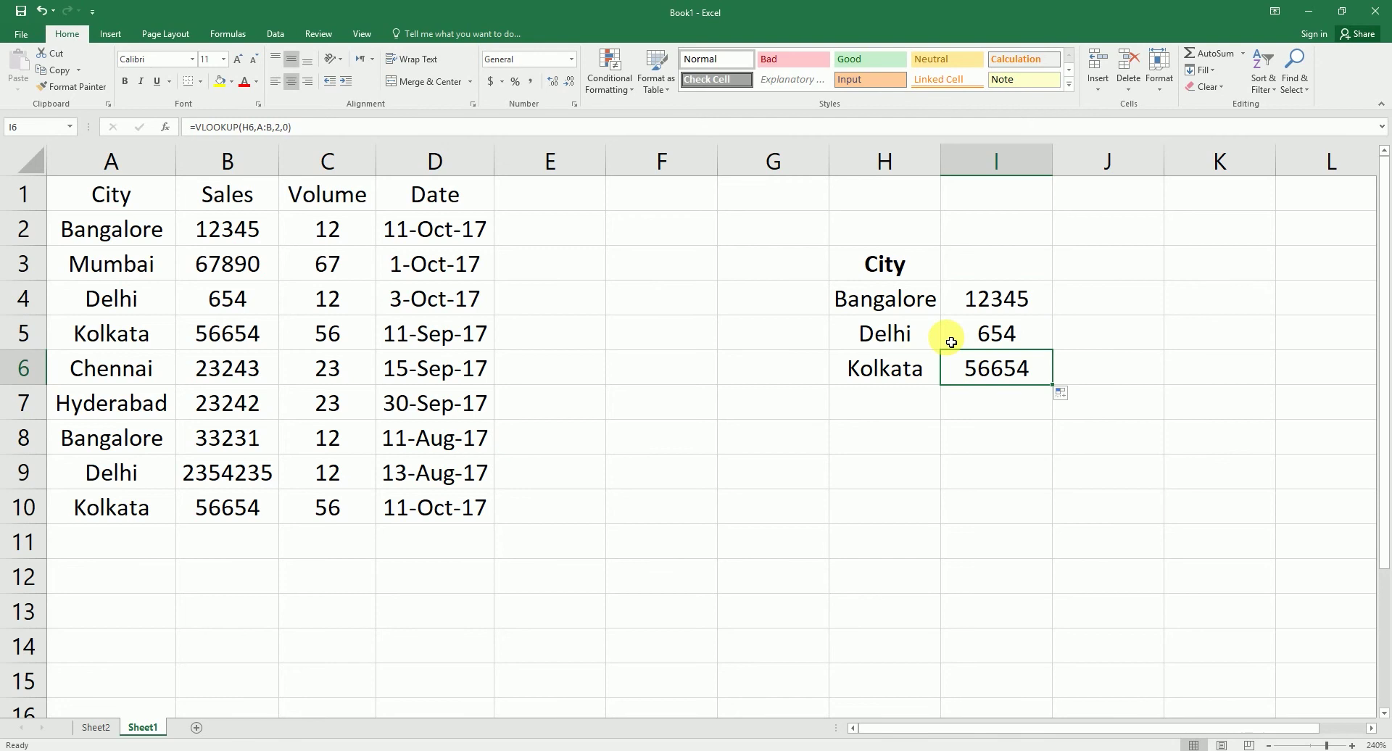
left_click(896, 330)
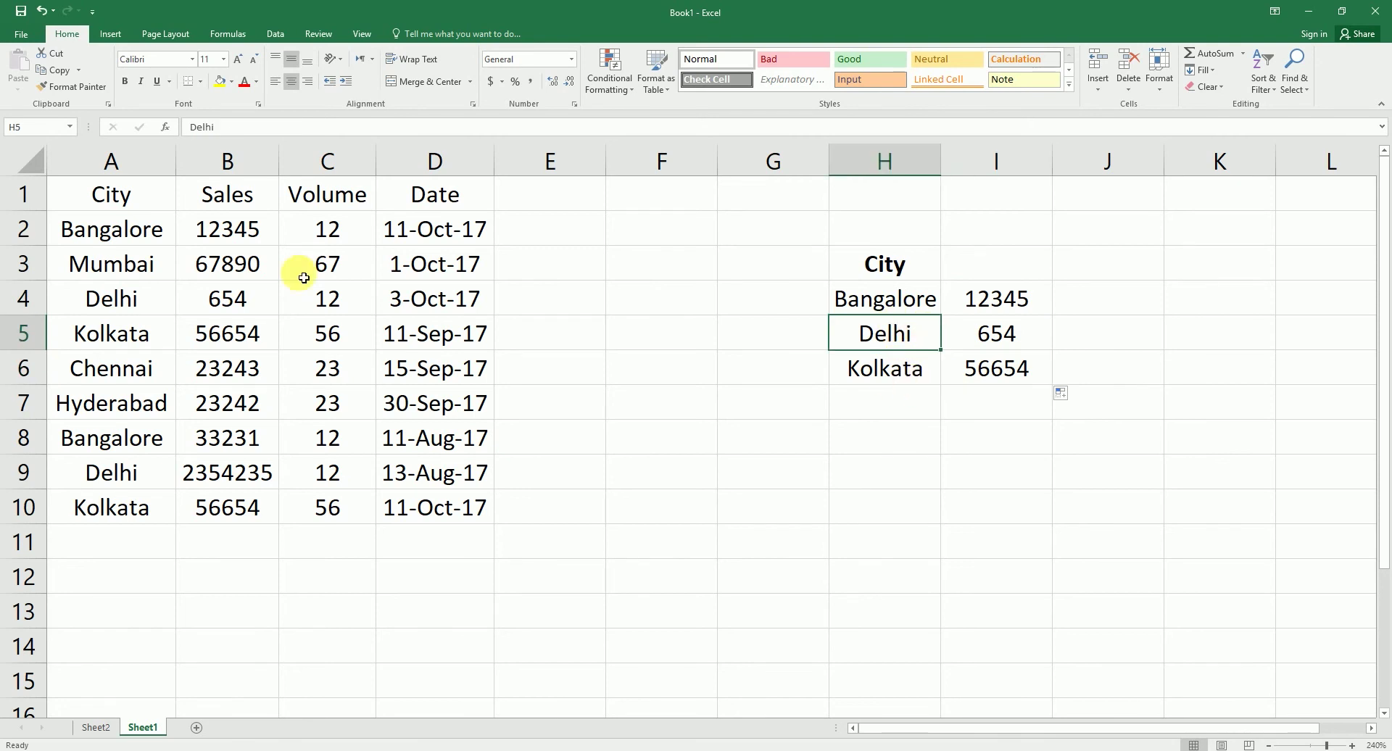
left_click(145, 303)
left_click(232, 309)
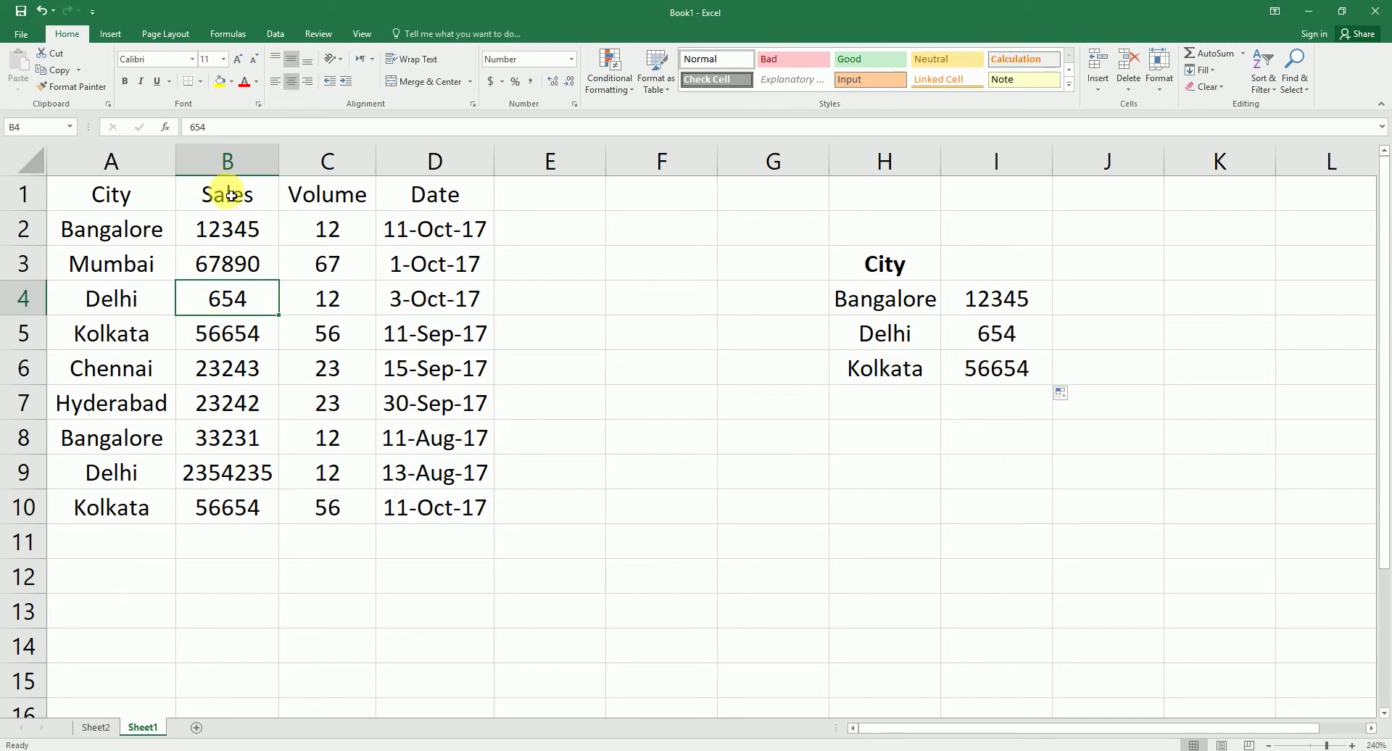
left_click(907, 341)
left_click(133, 313)
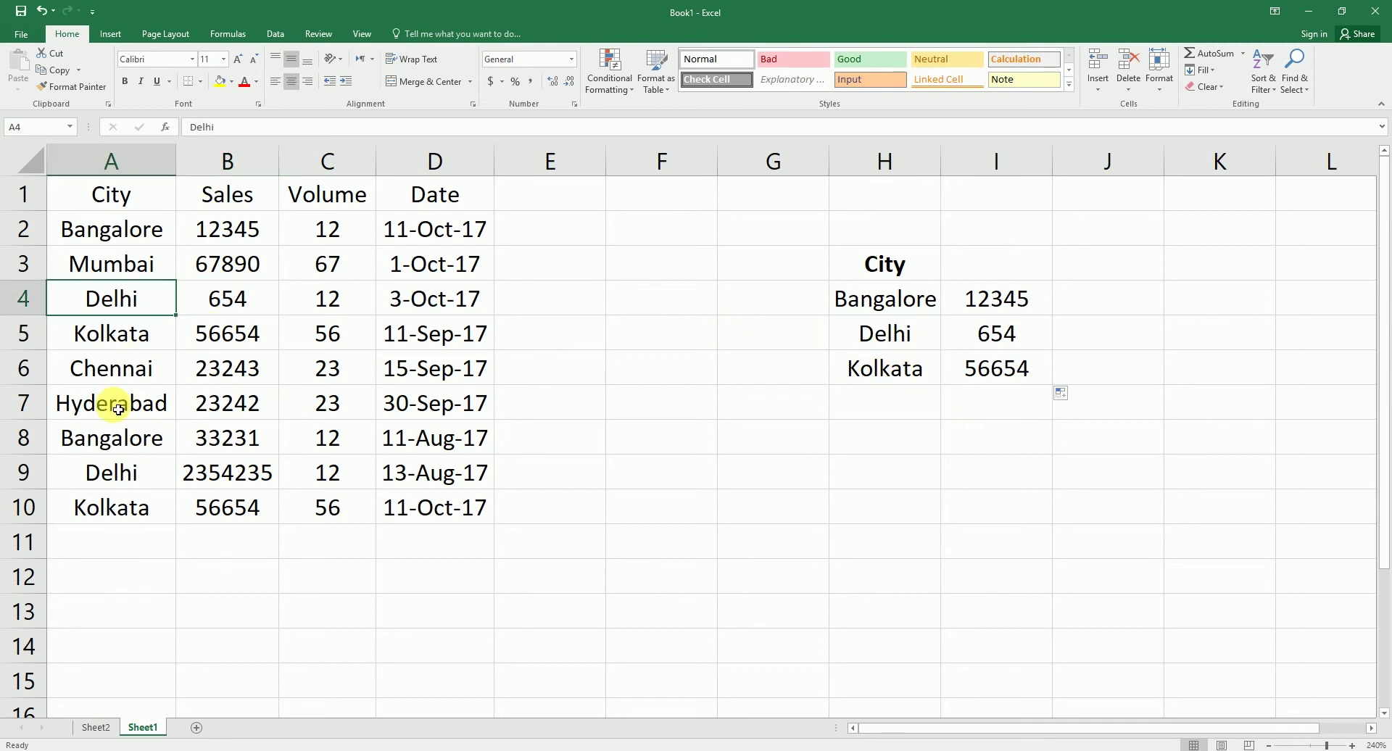
left_click(129, 473, "ctrl")
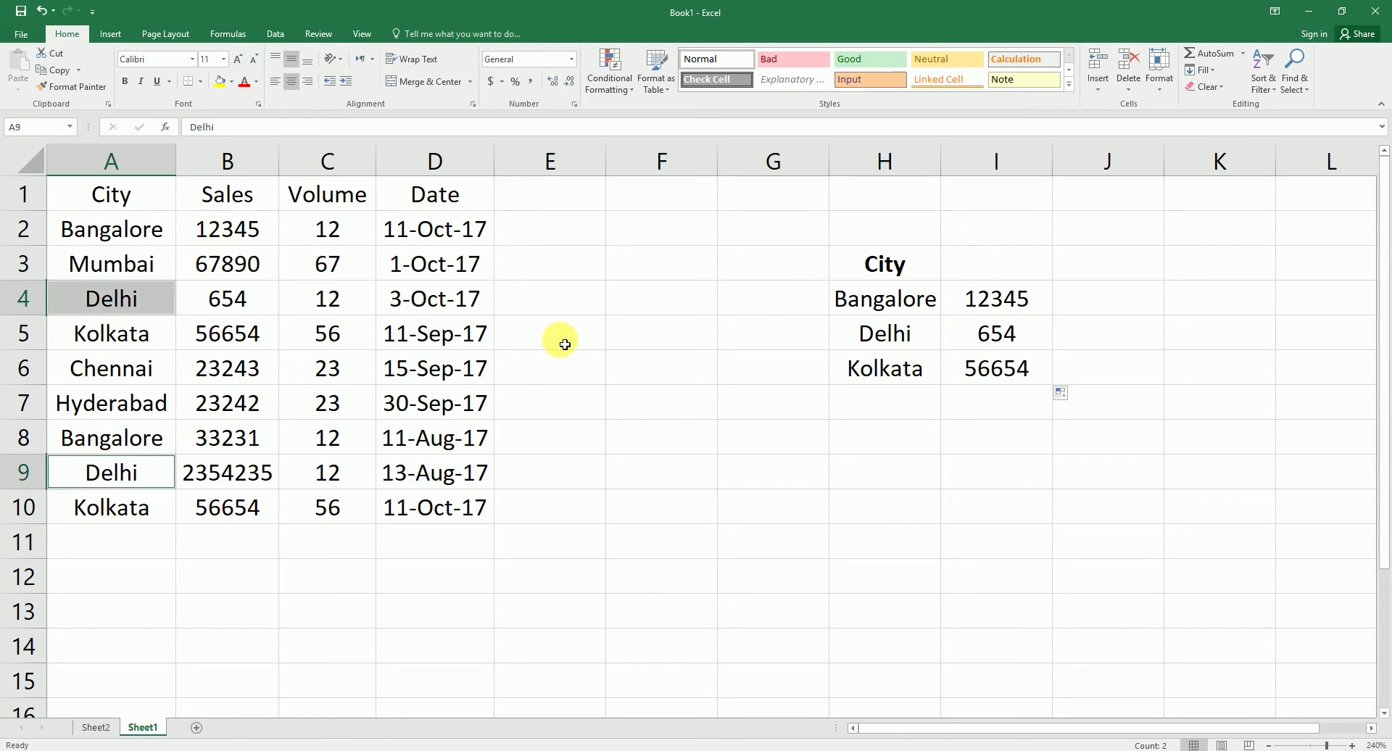
left_click(991, 366)
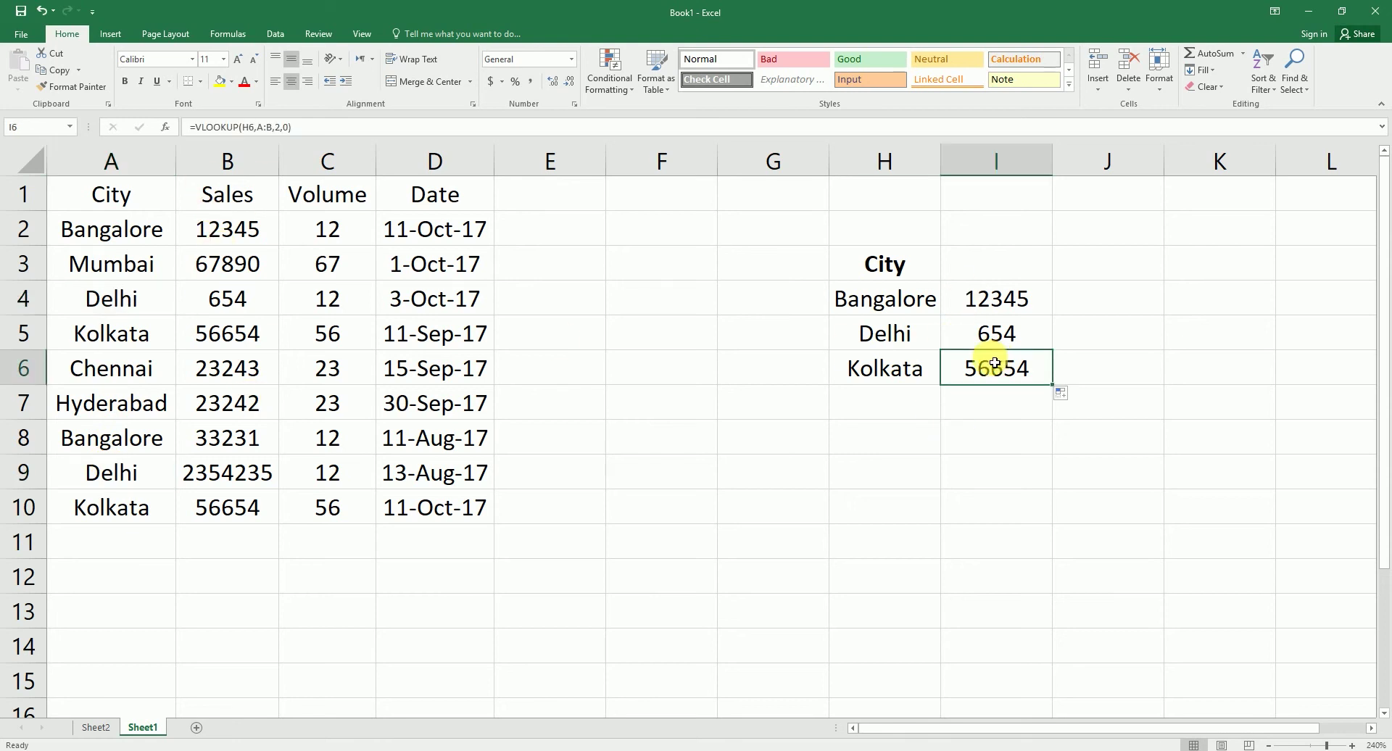
- On Sheet2, mark VLOOKUP as covered by entering P in E5 as a Wingdings 2 check mark
left_click(96, 729)
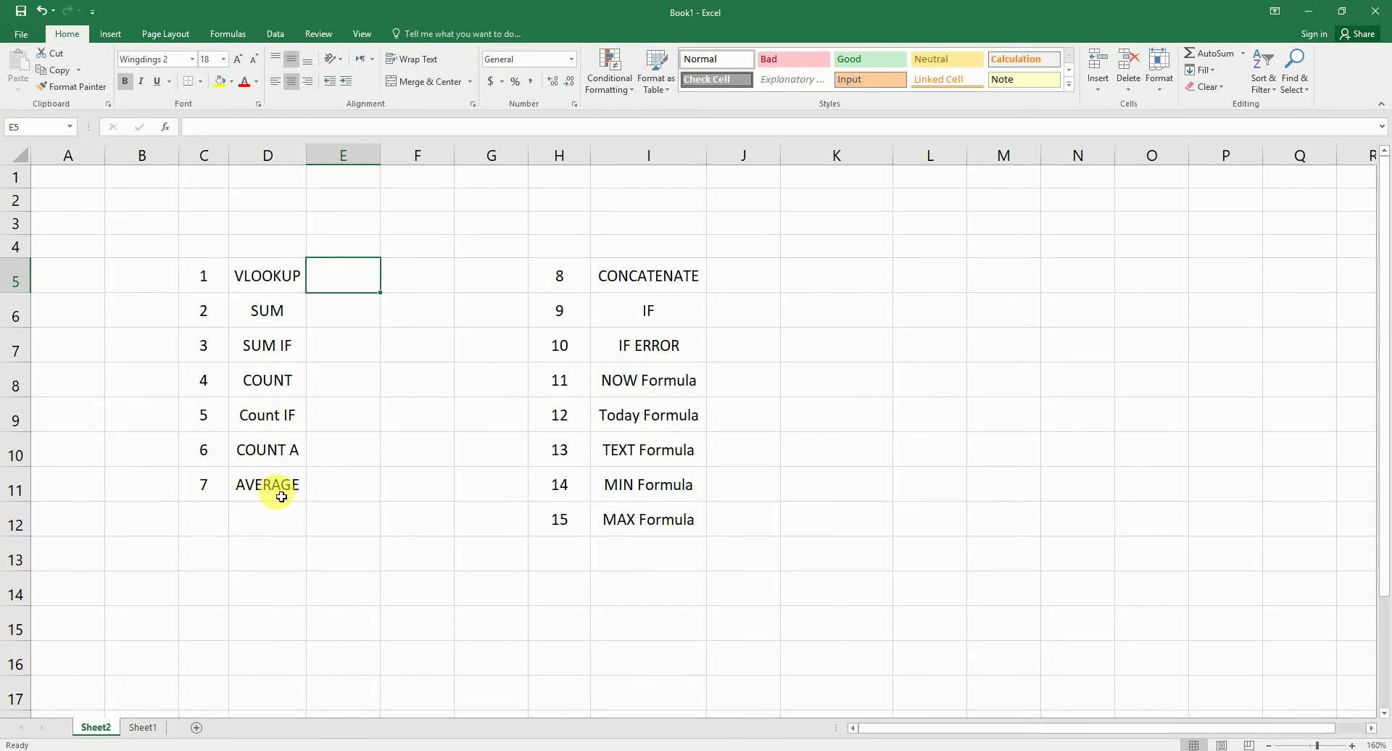
type("P")
key("Return")
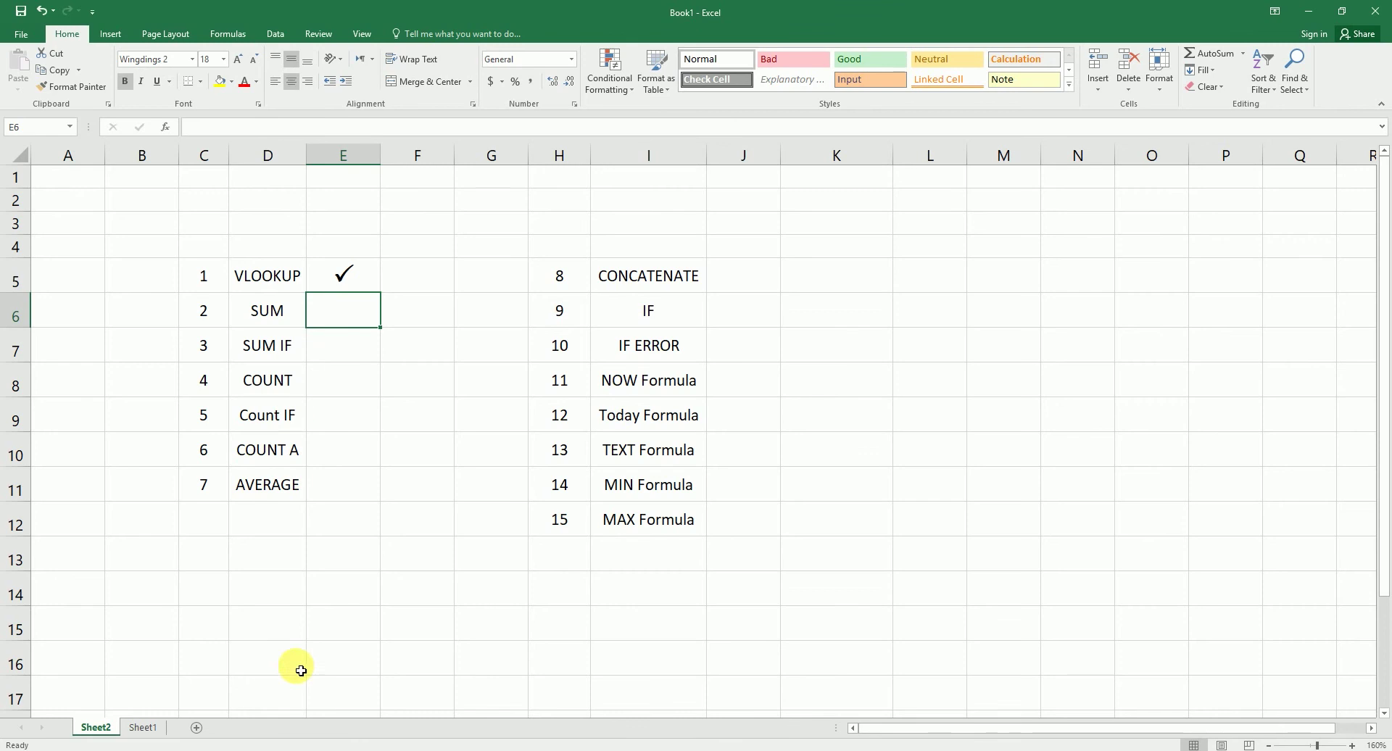
- Return to Sheet1, review the table headers, and add the label Total in A11 below the city list
left_click(151, 728)
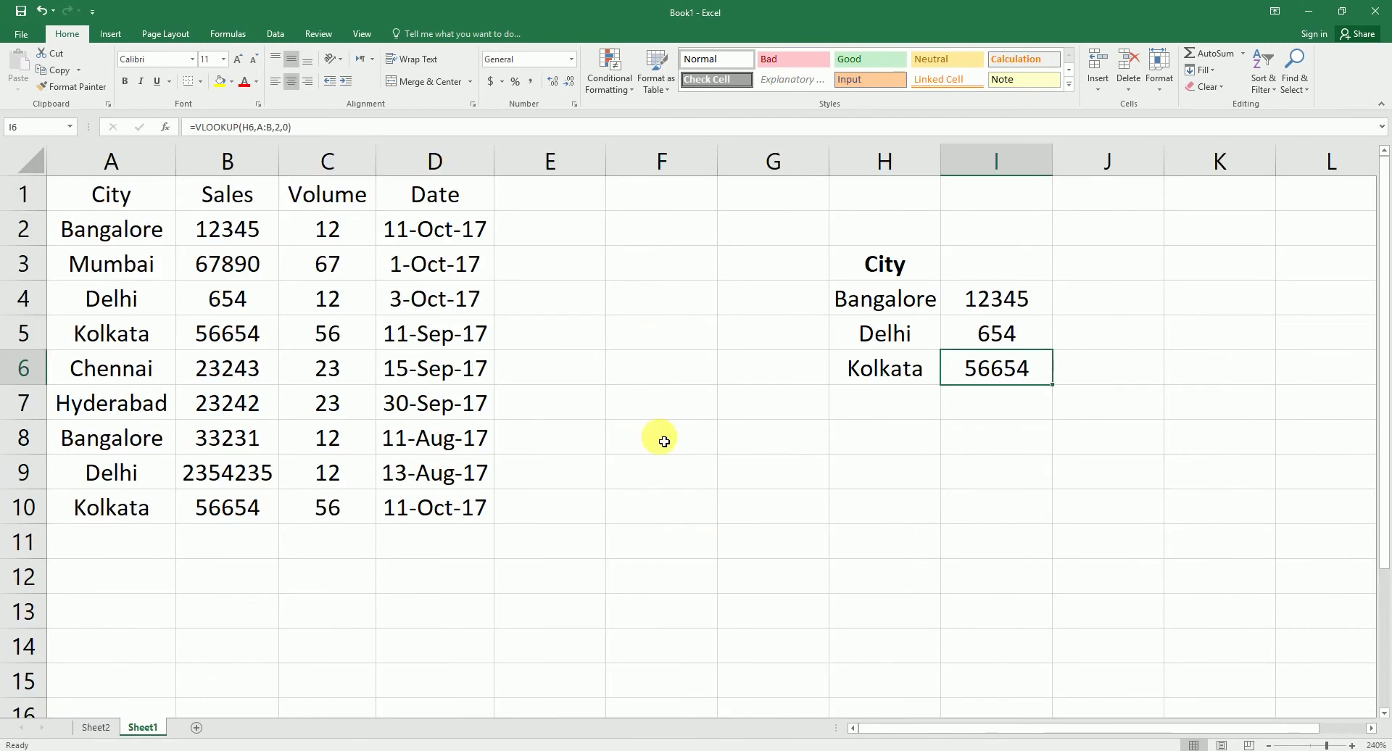
left_click(534, 196)
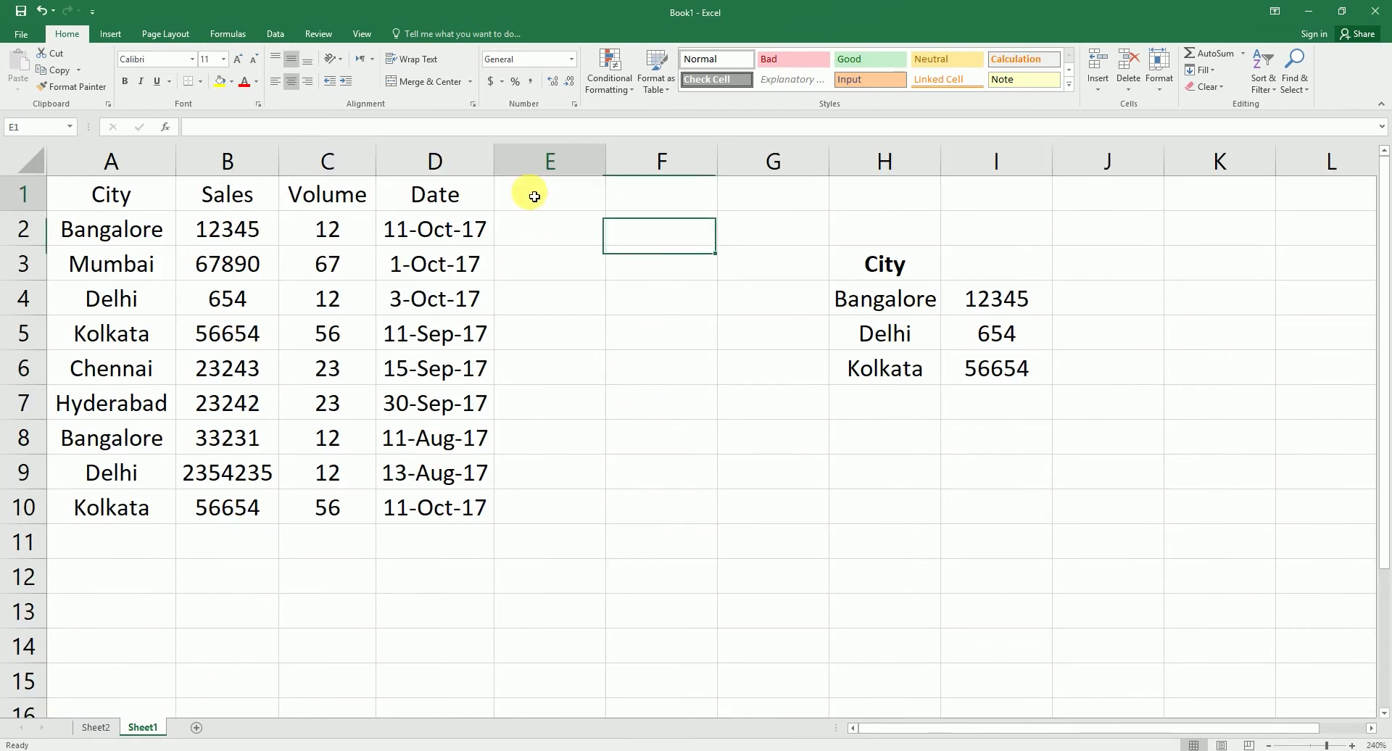
left_click(145, 202)
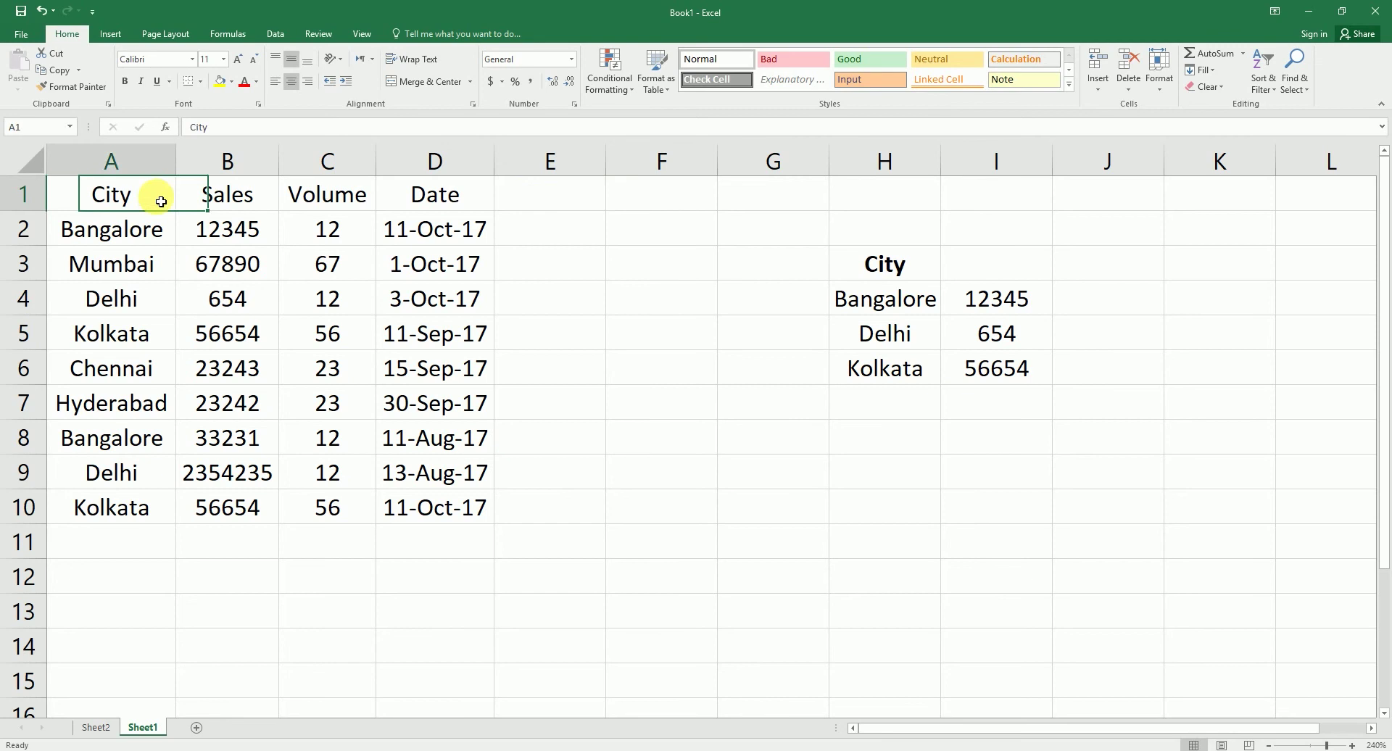
left_click(224, 194)
left_click(305, 195)
left_click(464, 209)
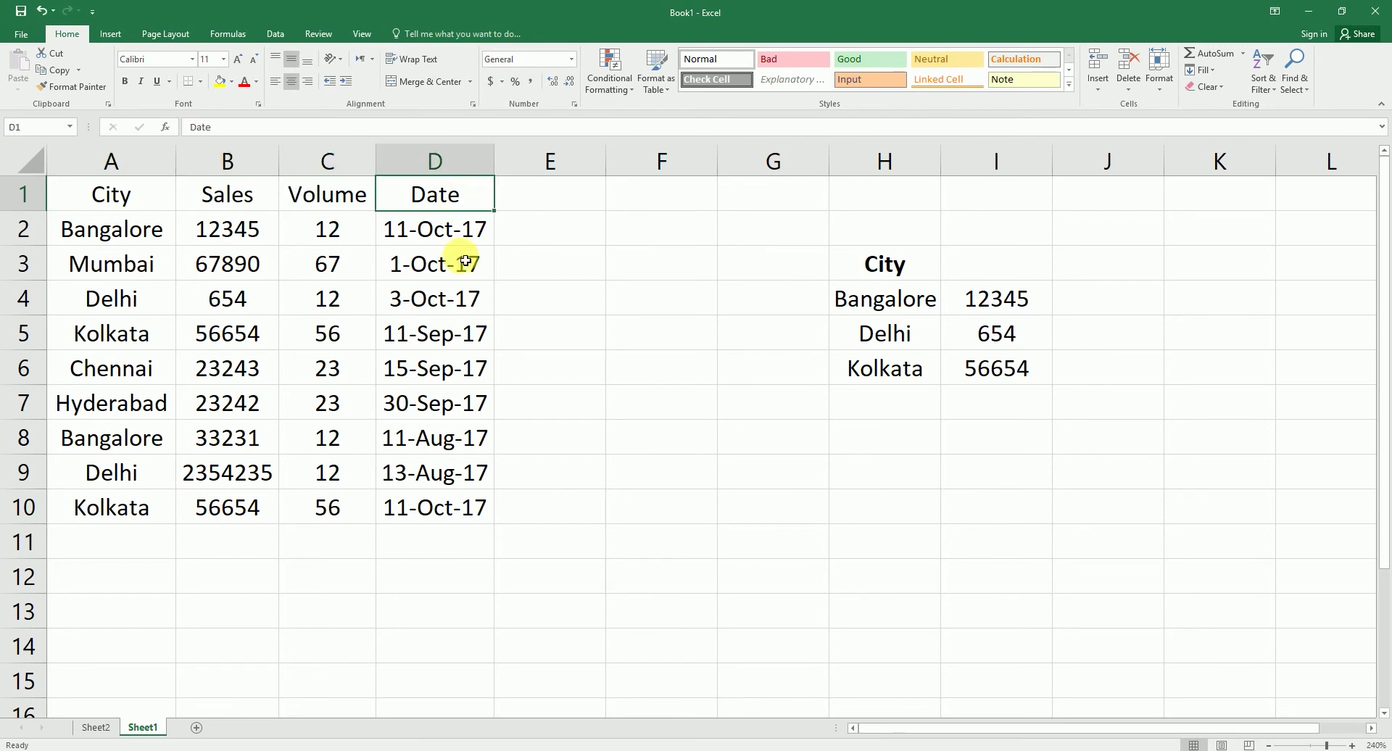
left_click(120, 550)
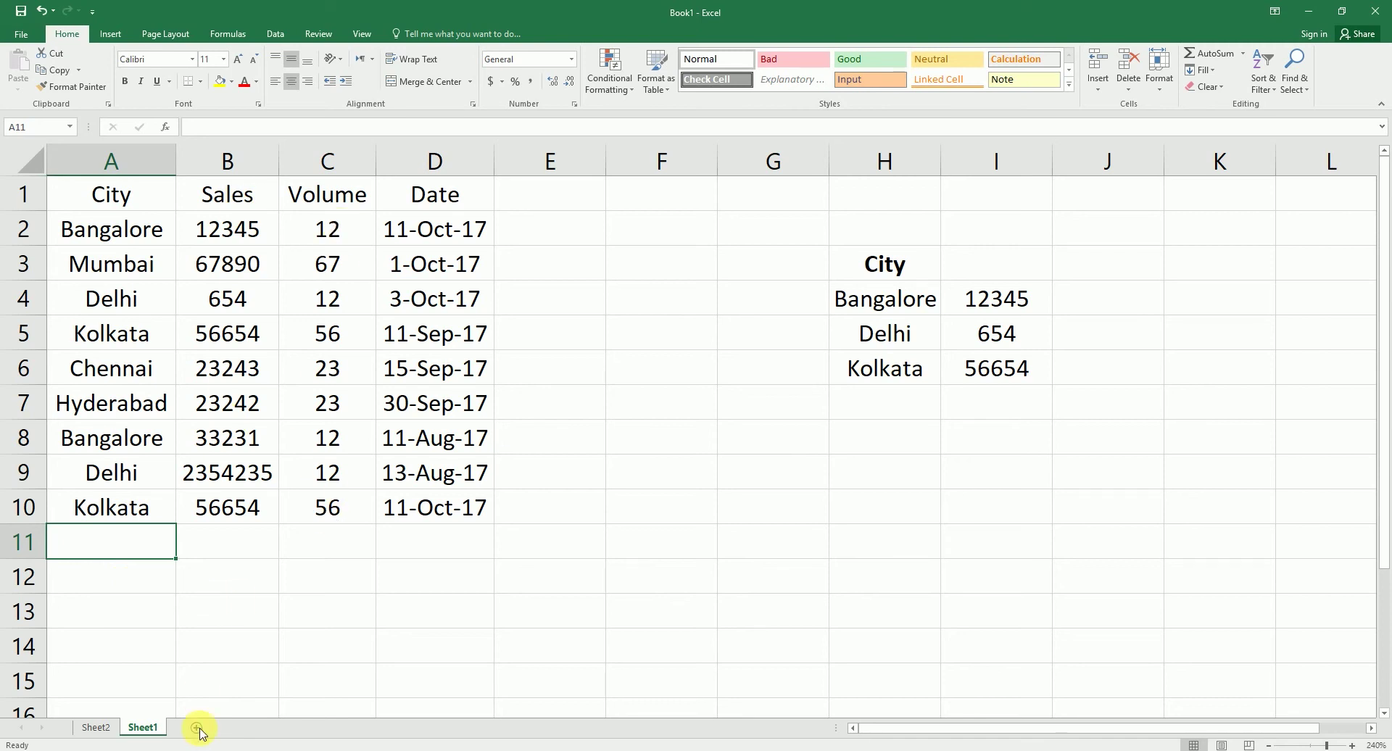
type("Total")
key("Return")
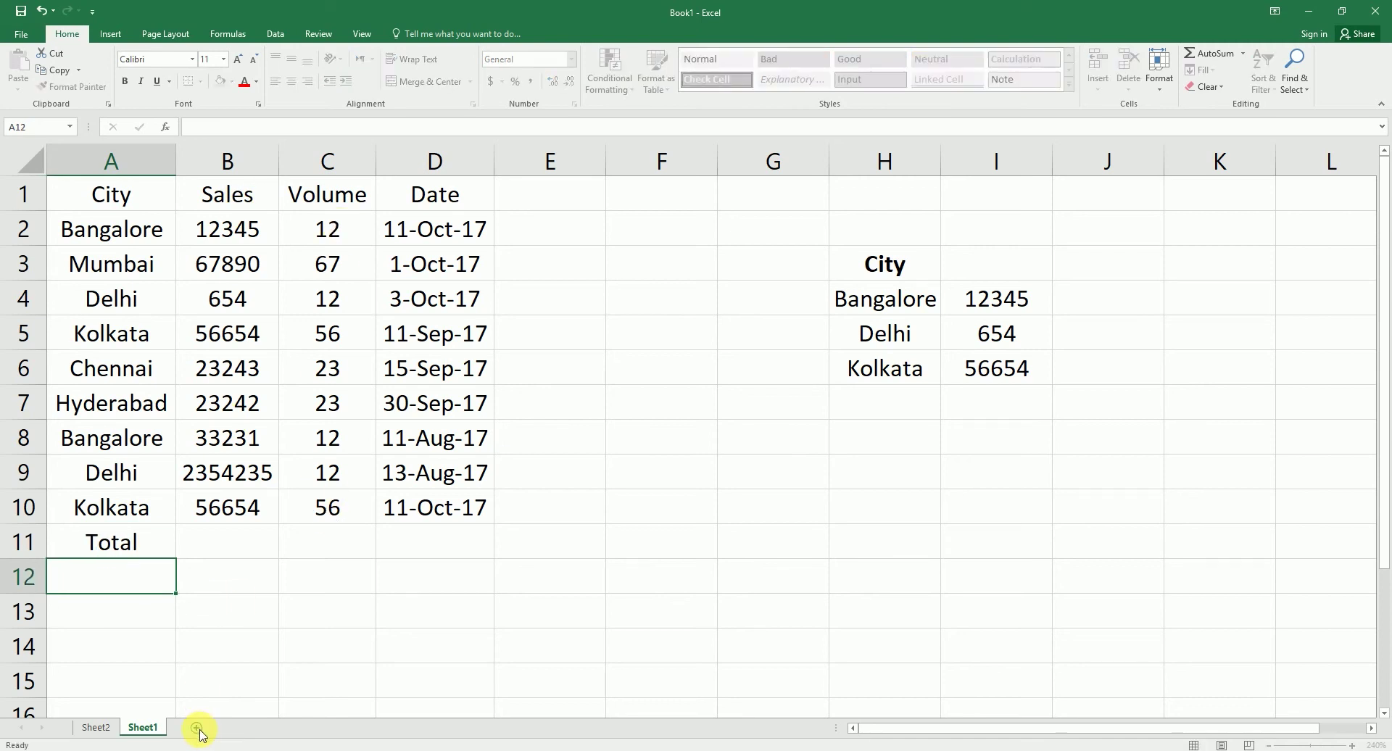
- Begin a SUM formula in B11 of the Total row, under the Sales column
left_click(248, 548)
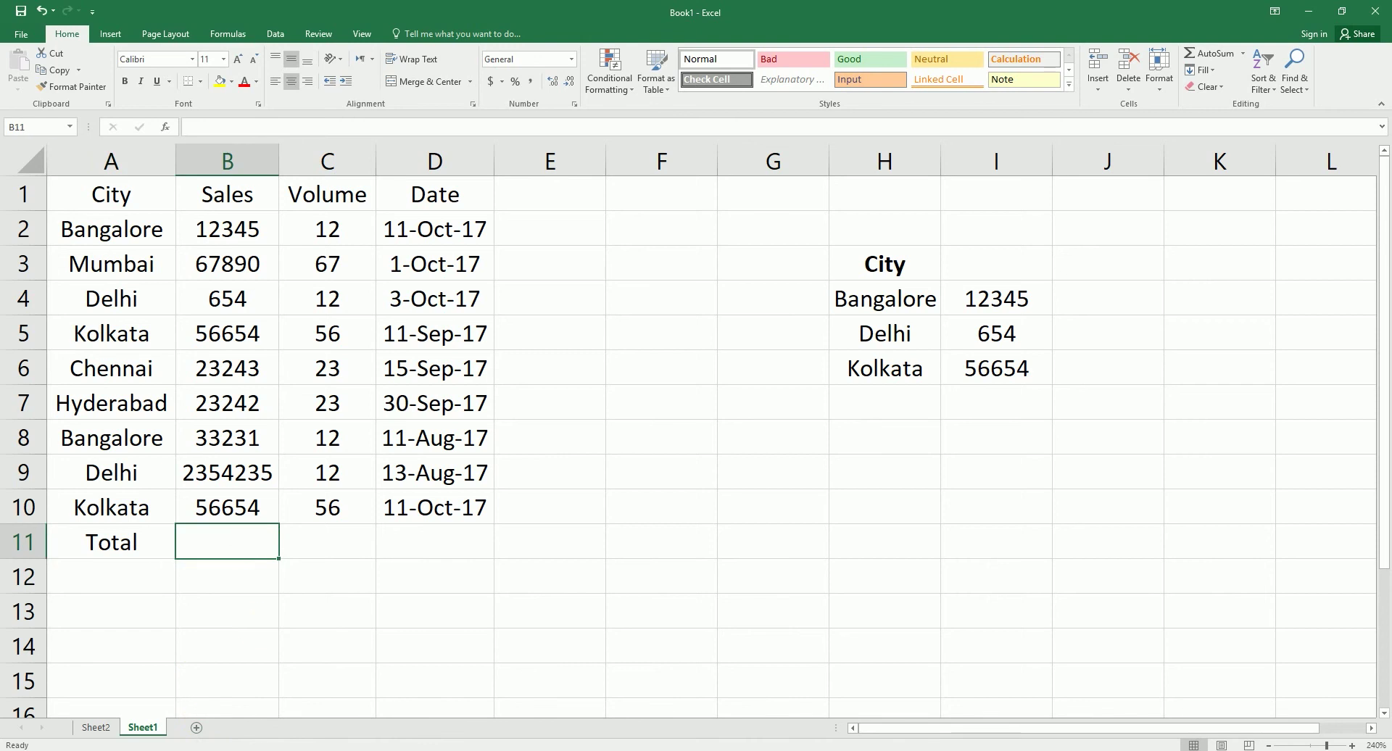
type("=")
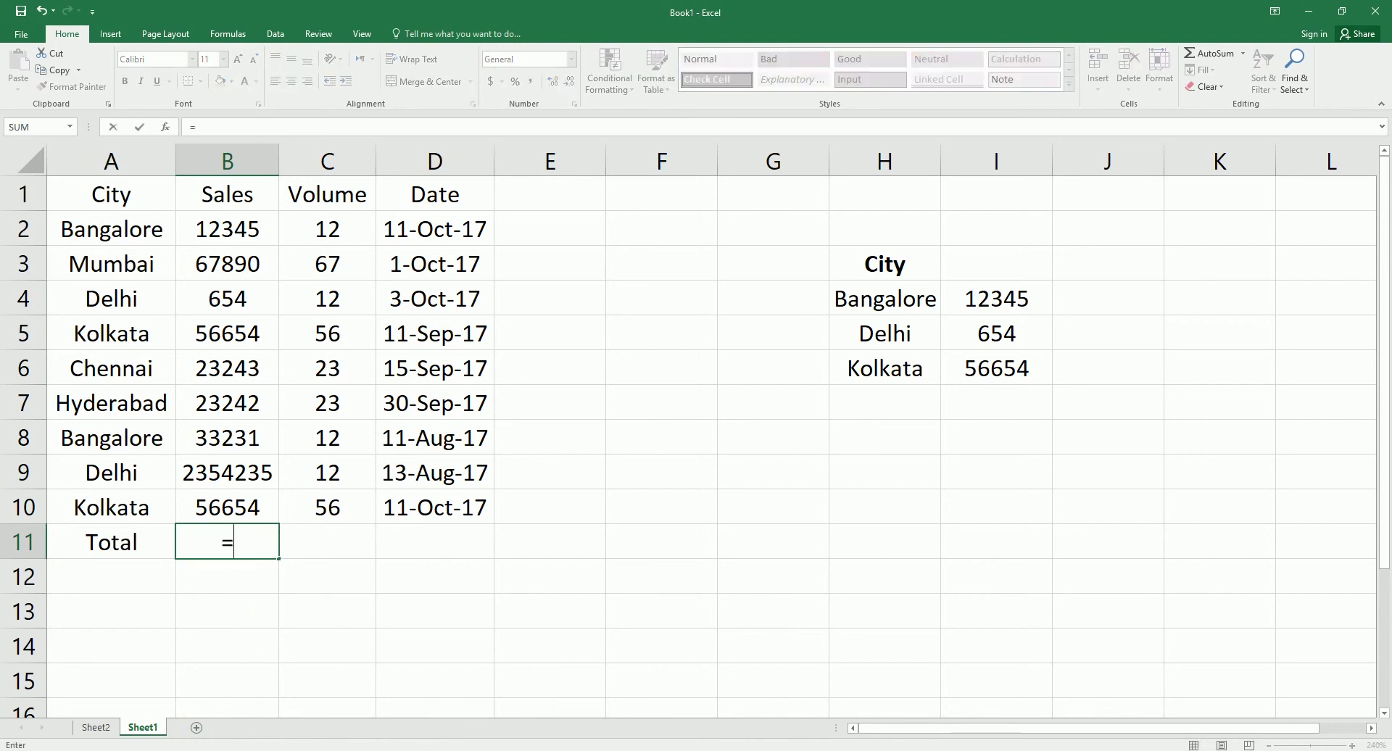
type("sum")
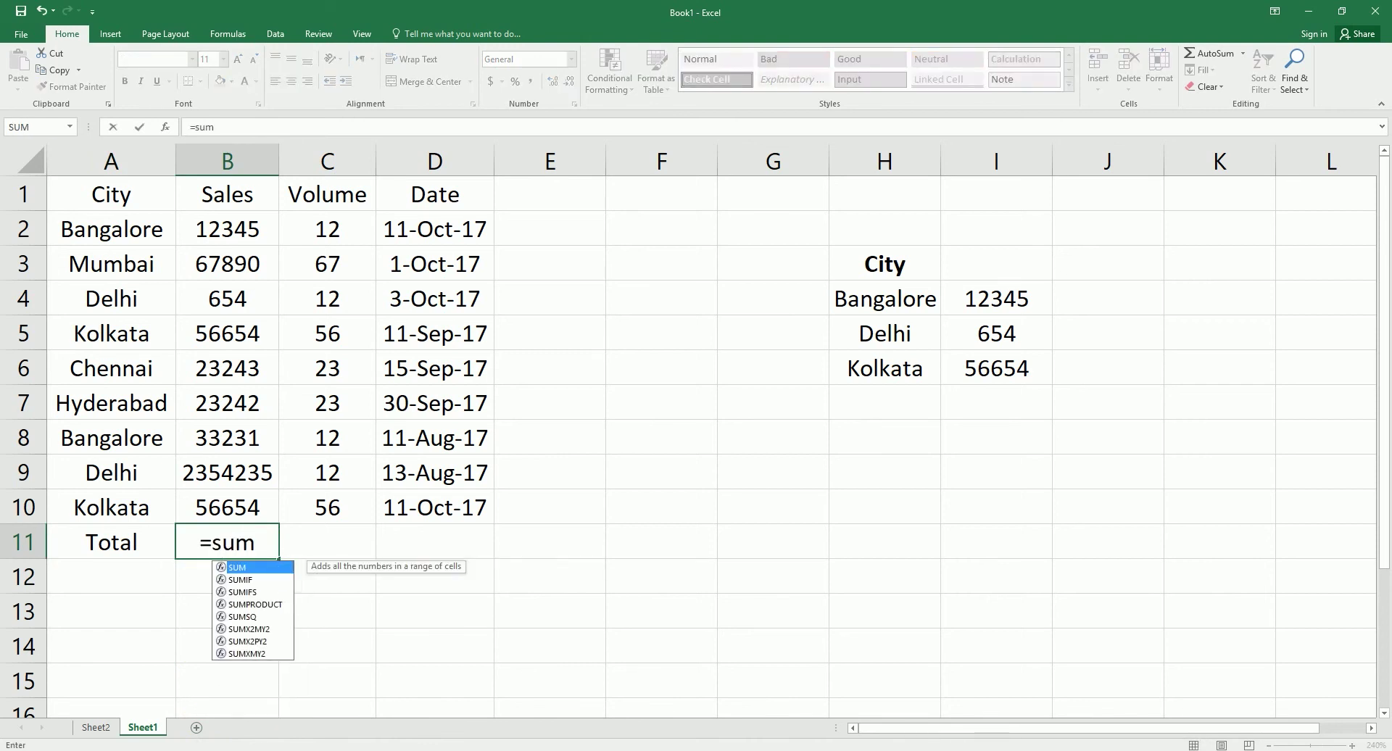
type("(")
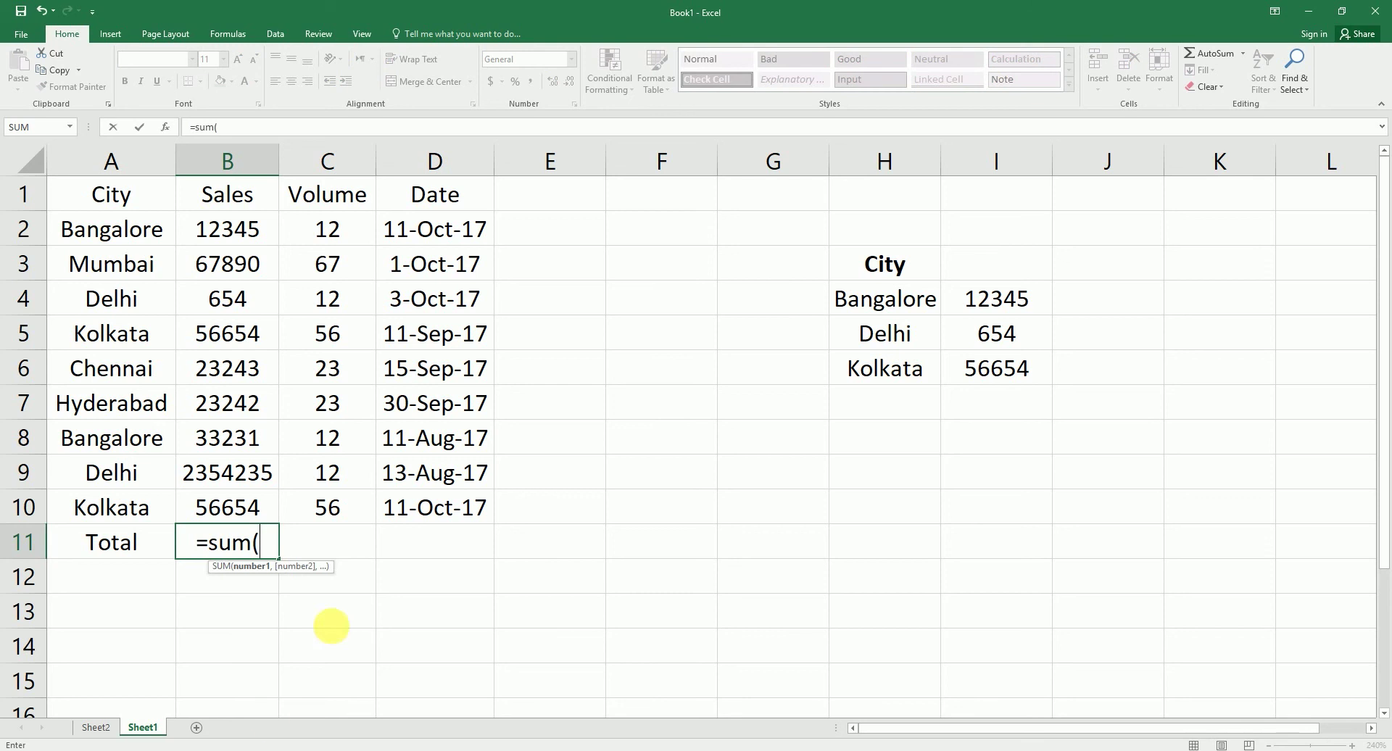
left_click(248, 513)
type(",")
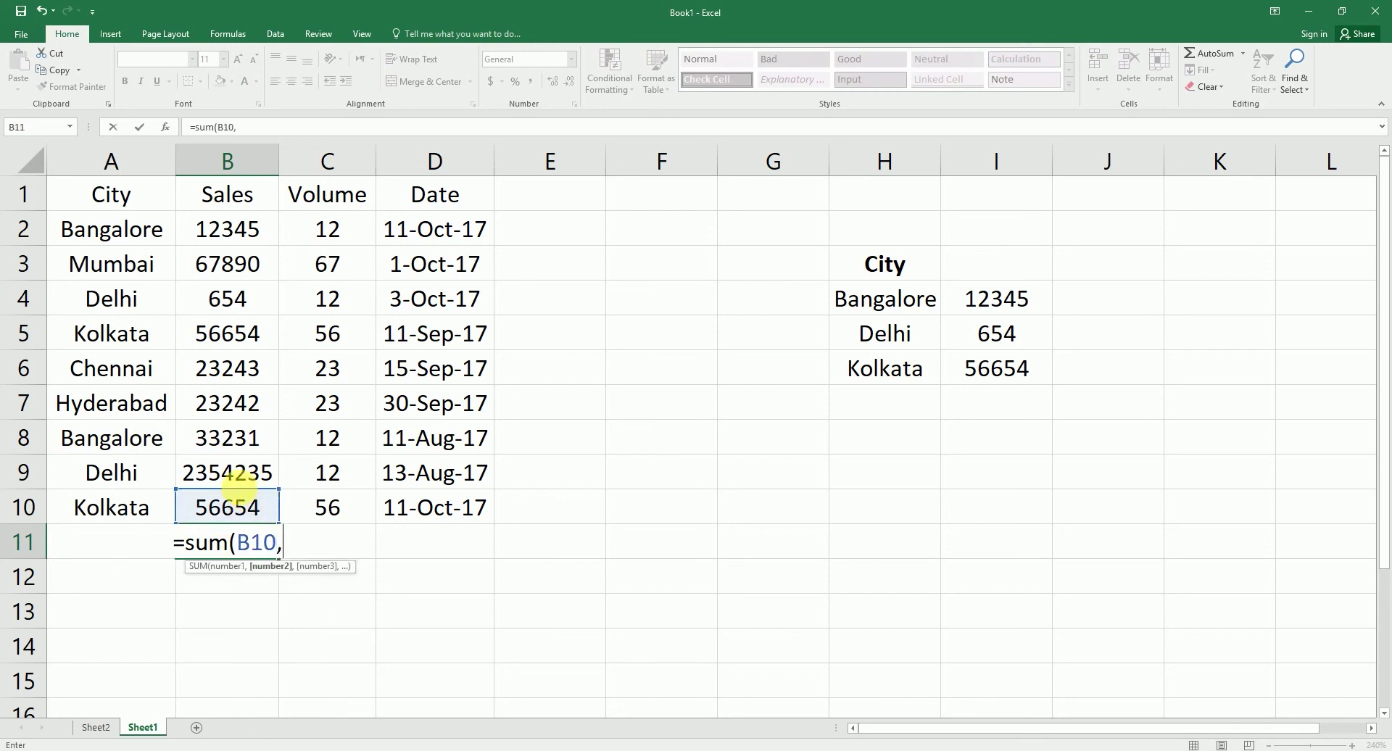
left_click(237, 472)
type(",")
left_click(241, 437)
type(",")
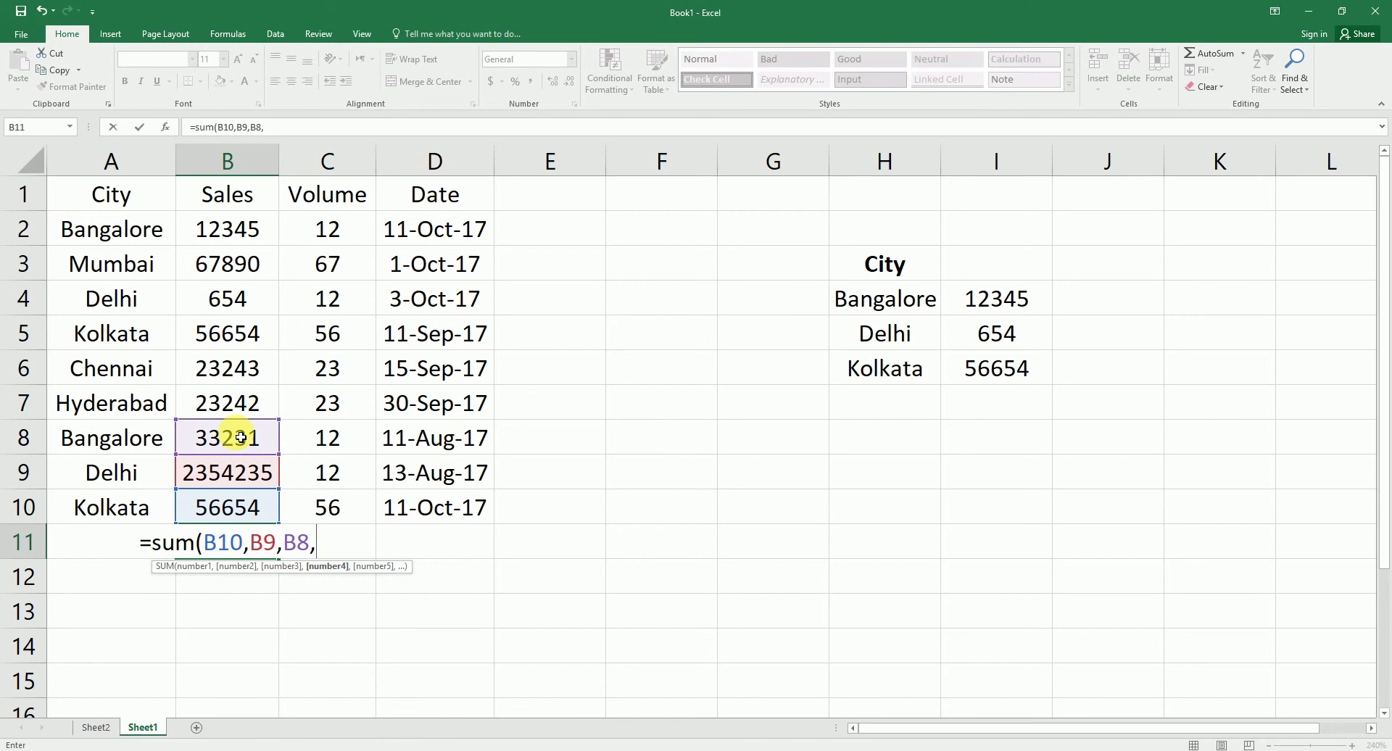
key("BackSpace")
key("BackSpace")
key("BackSpace")
key("BackSpace")
key("BackSpace")
key("BackSpace")
key("BackSpace")
key("BackSpace")
key("BackSpace")
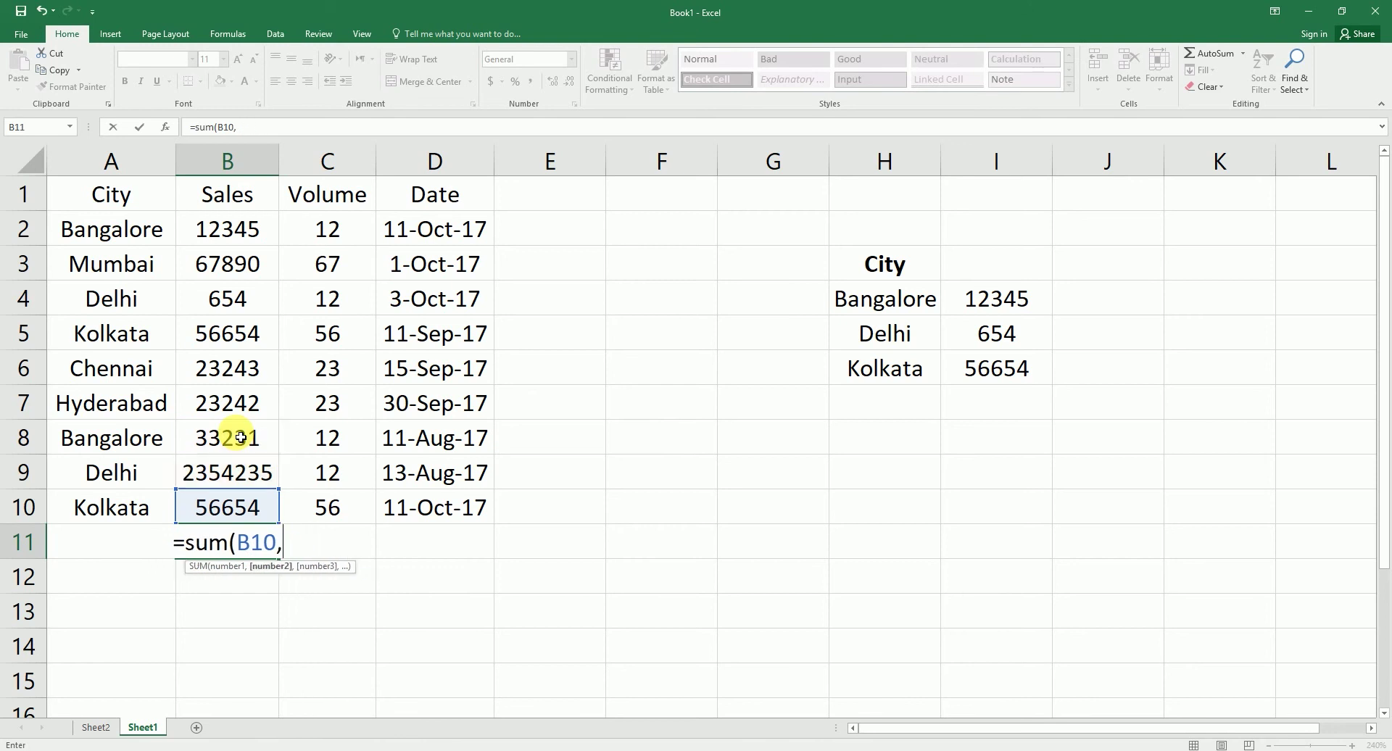
key("BackSpace")
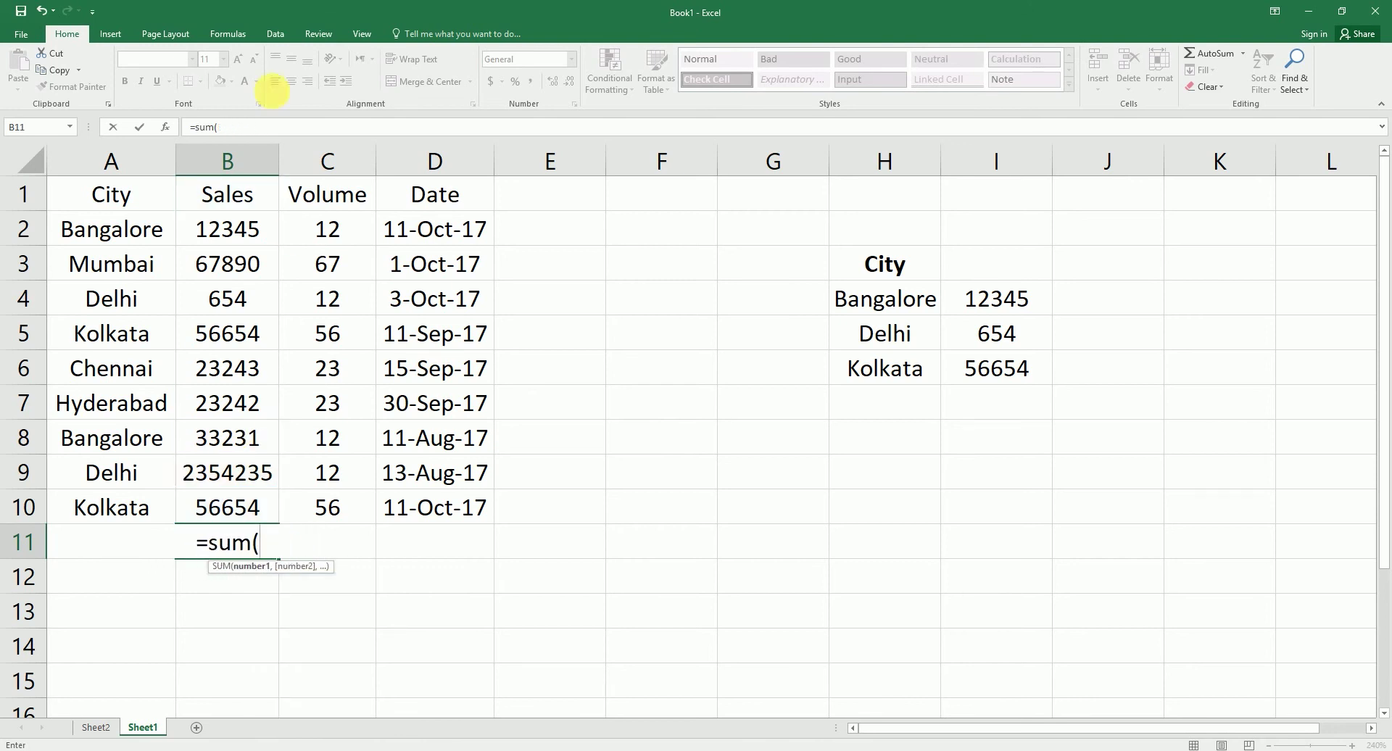
- Complete the B11 formula as =SUM(B2:B10) and compare its result with the sum of the selected sales cells
left_click_drag(240, 230, 249, 503)
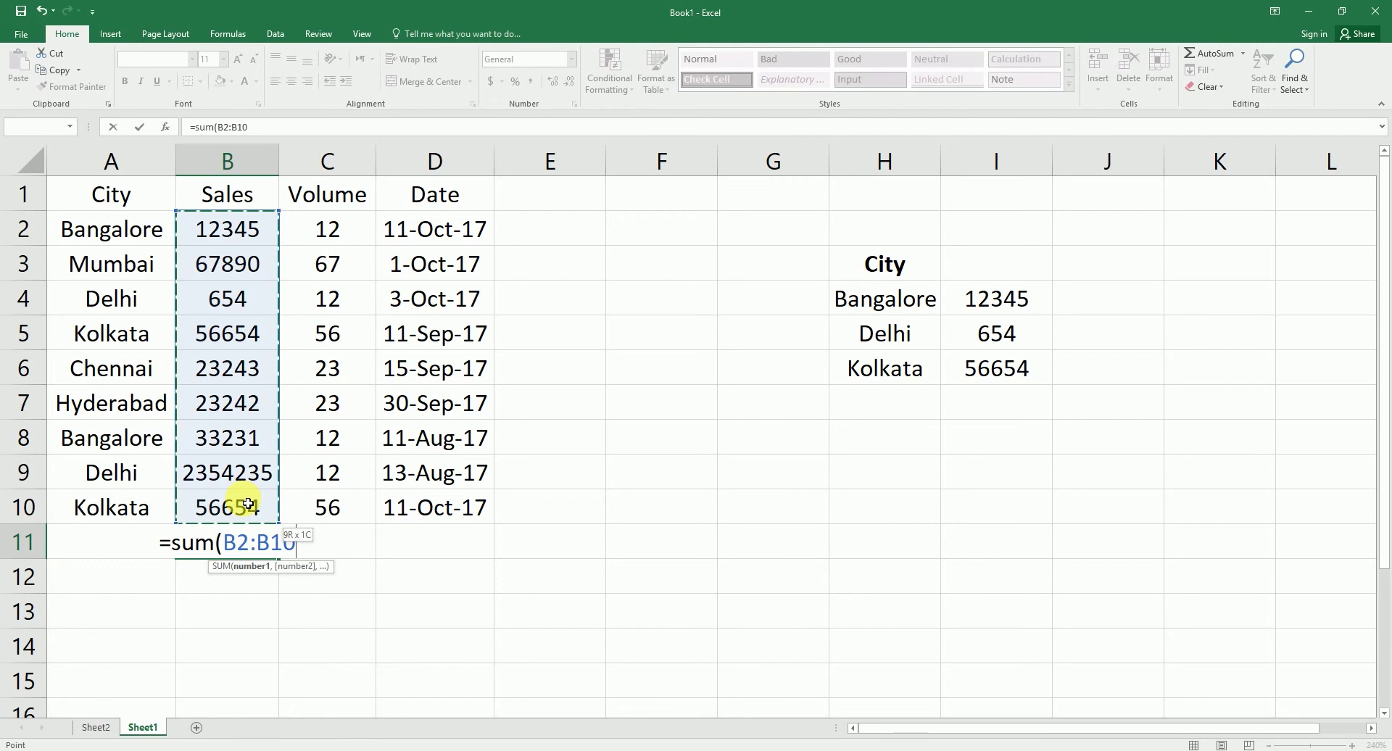
type(")")
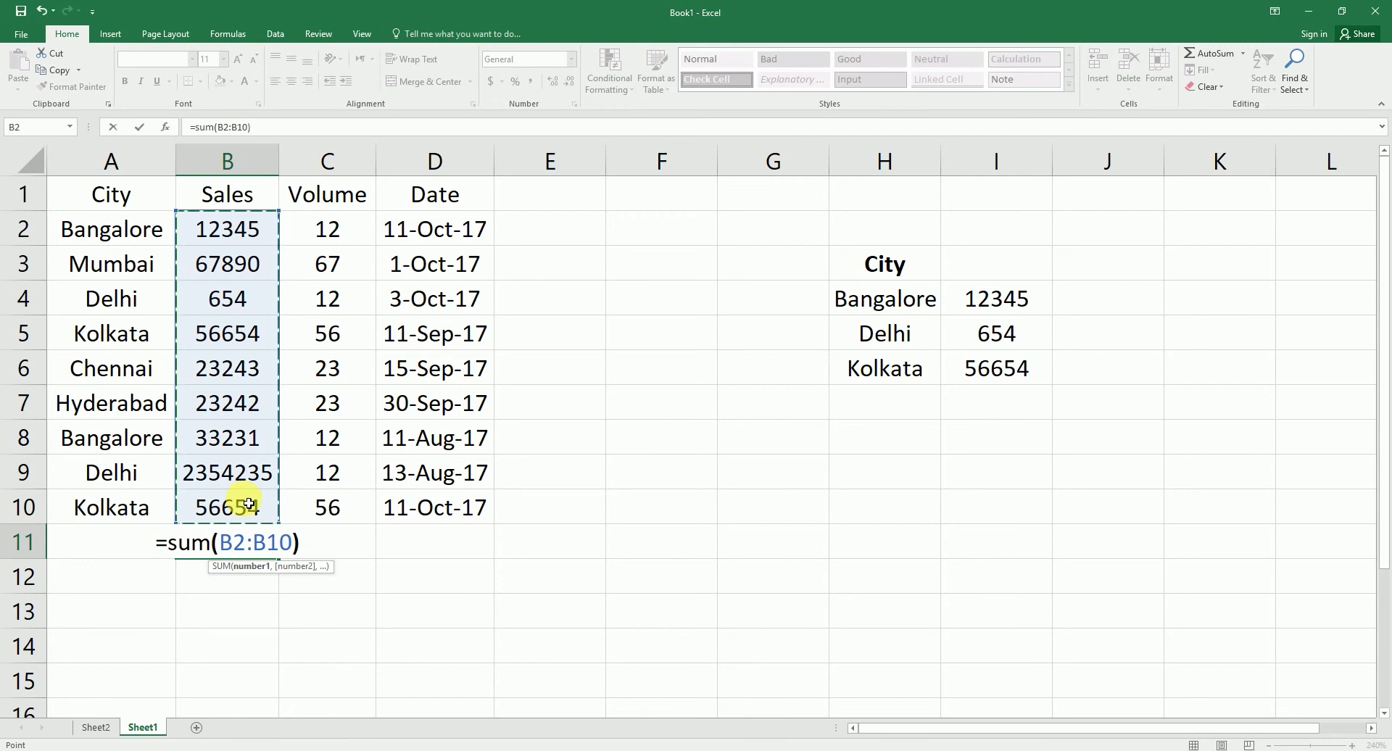
key("Return")
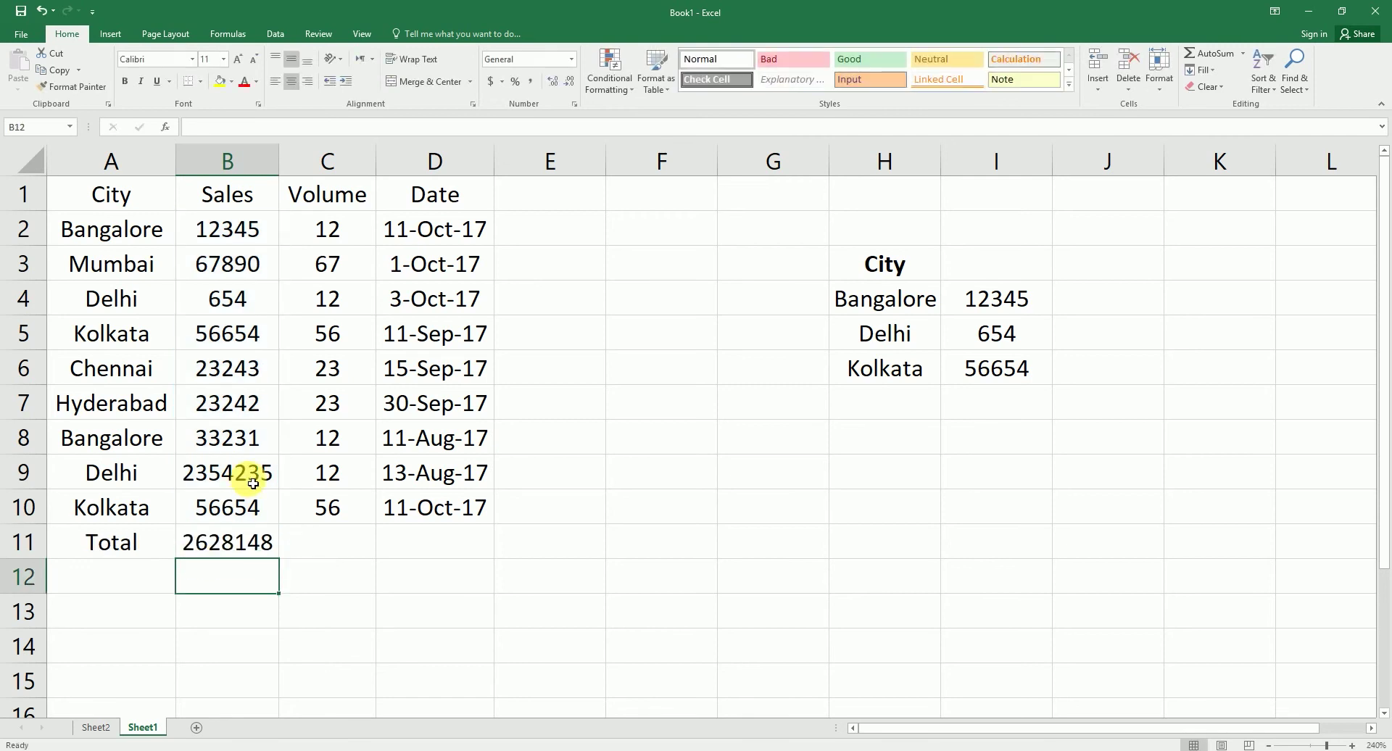
left_click(228, 541)
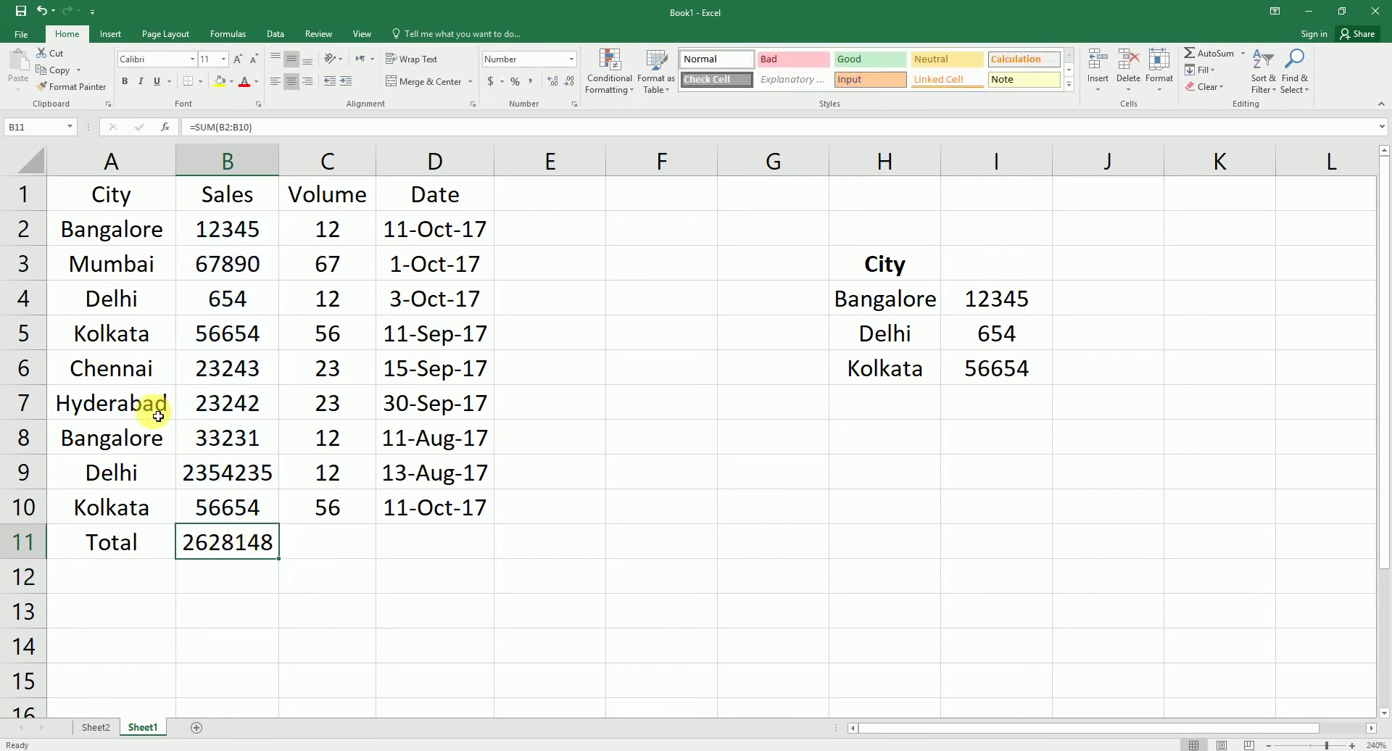
left_click_drag(234, 238, 246, 500)
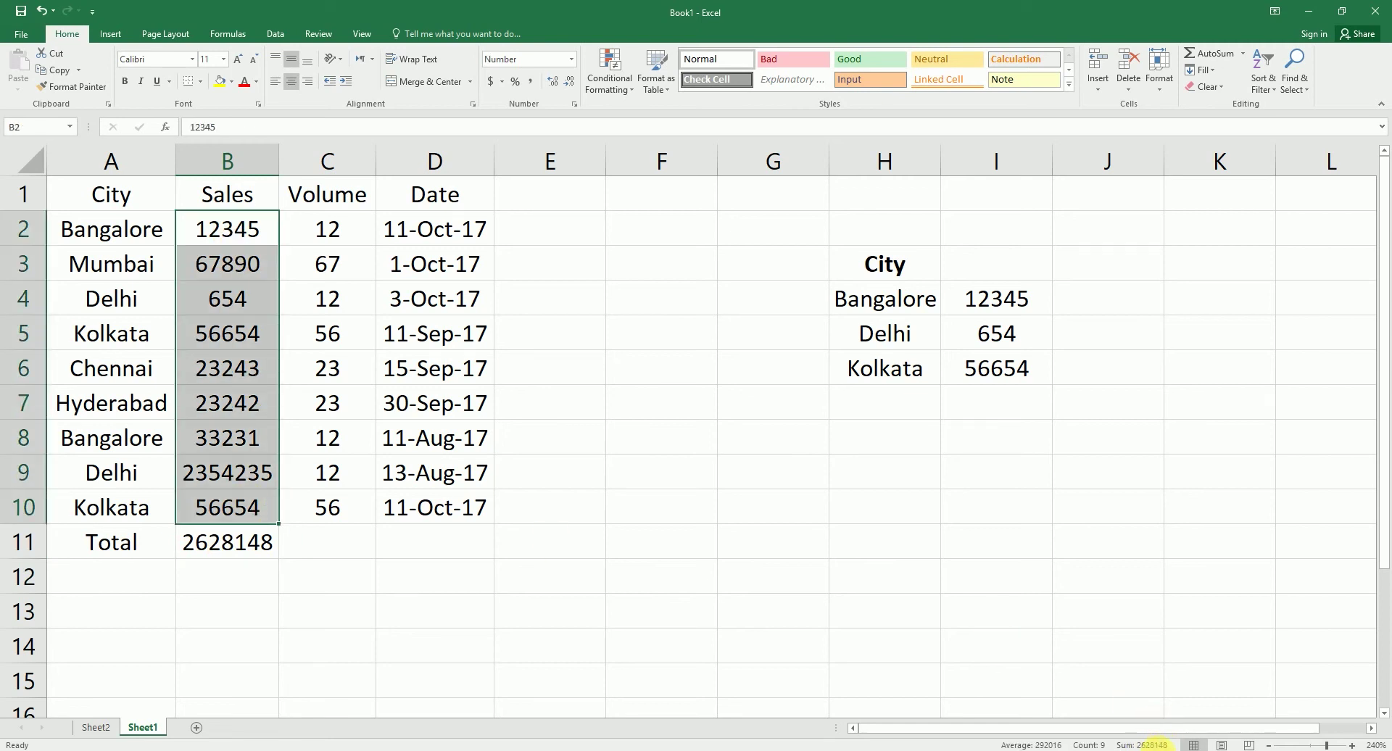
left_click(207, 543)
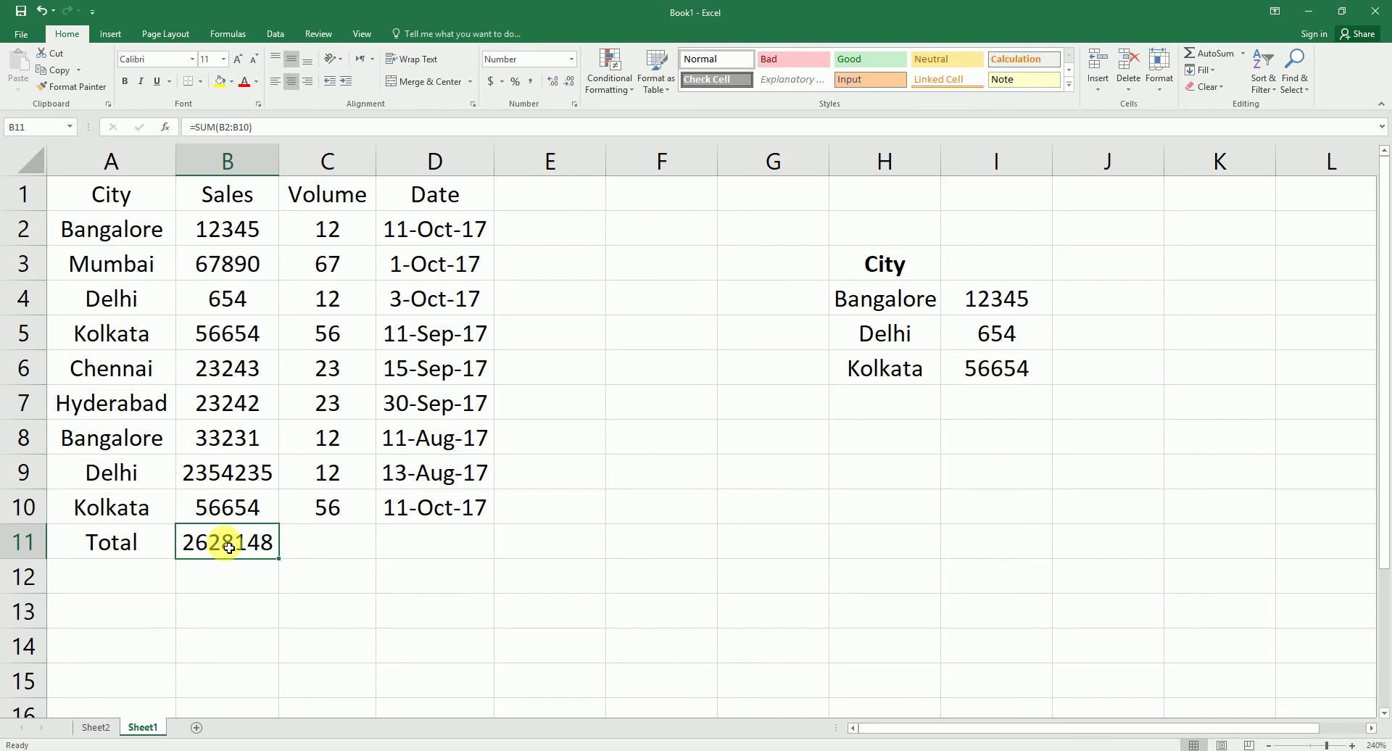
- Total the Volume column in C11 using AutoSum over C2:C10 and review the resulting formula
left_click(303, 555)
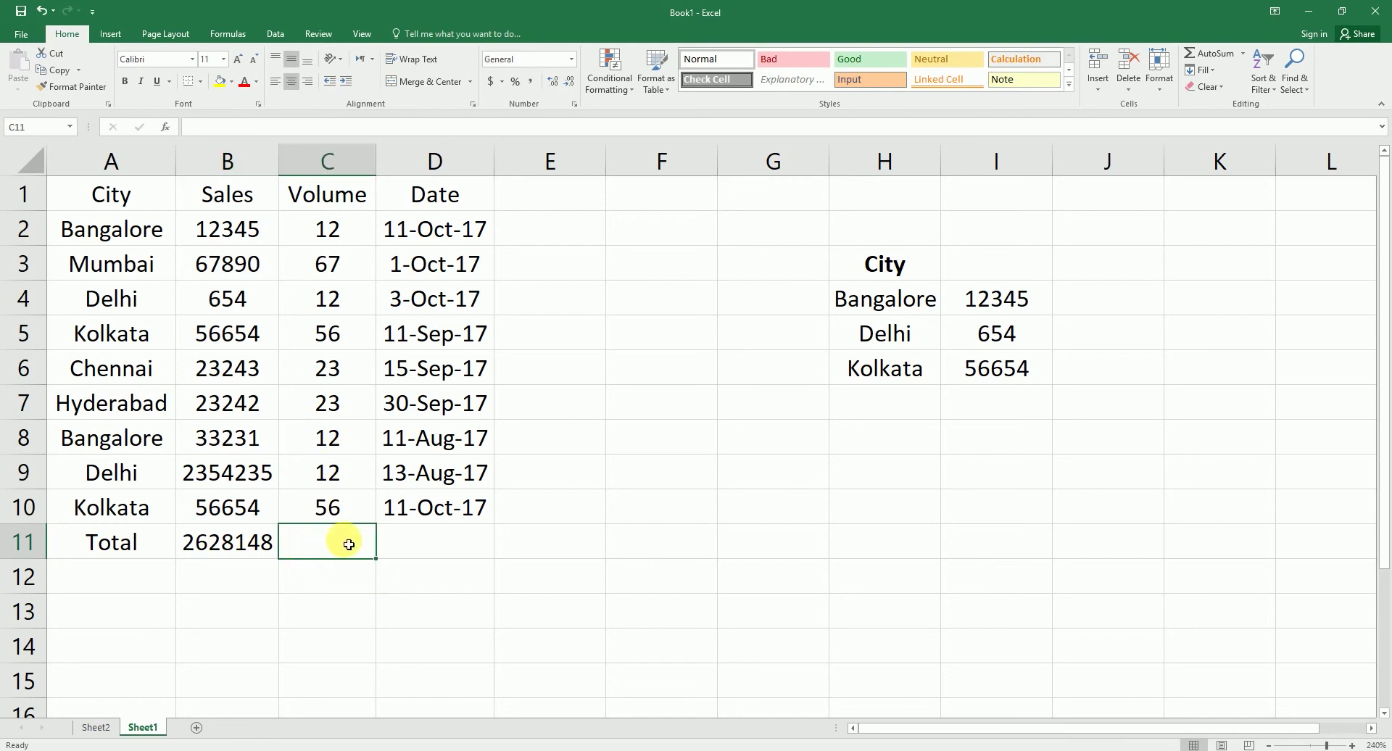
mouse_move(551, 750)
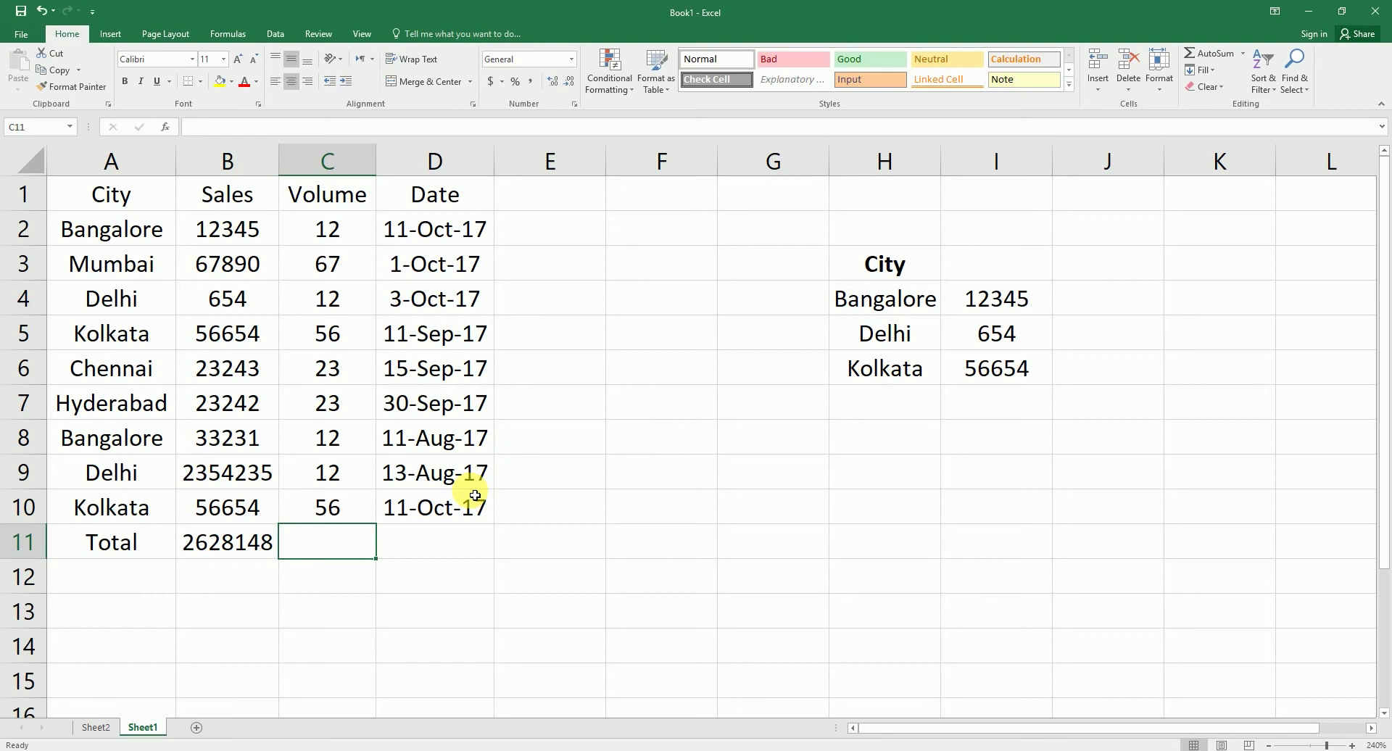
key("alt+equal")
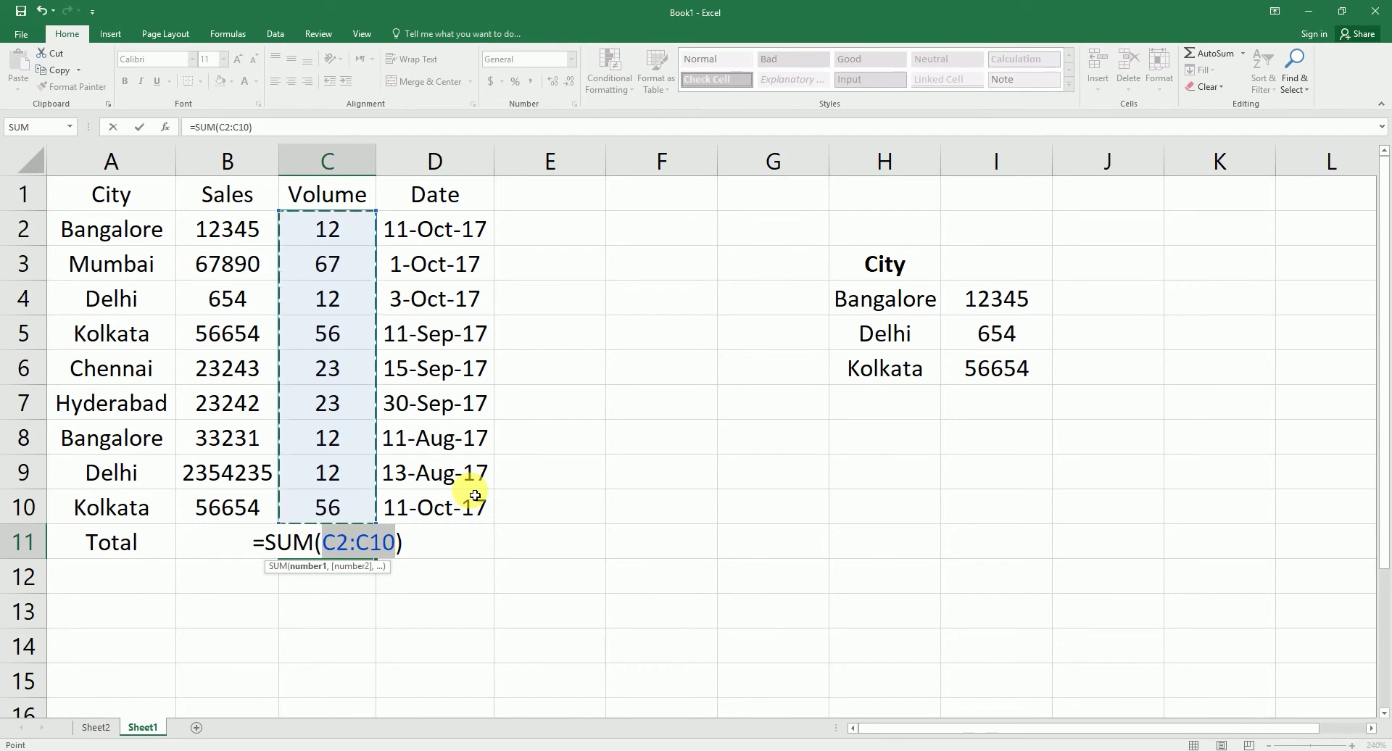
key("Return")
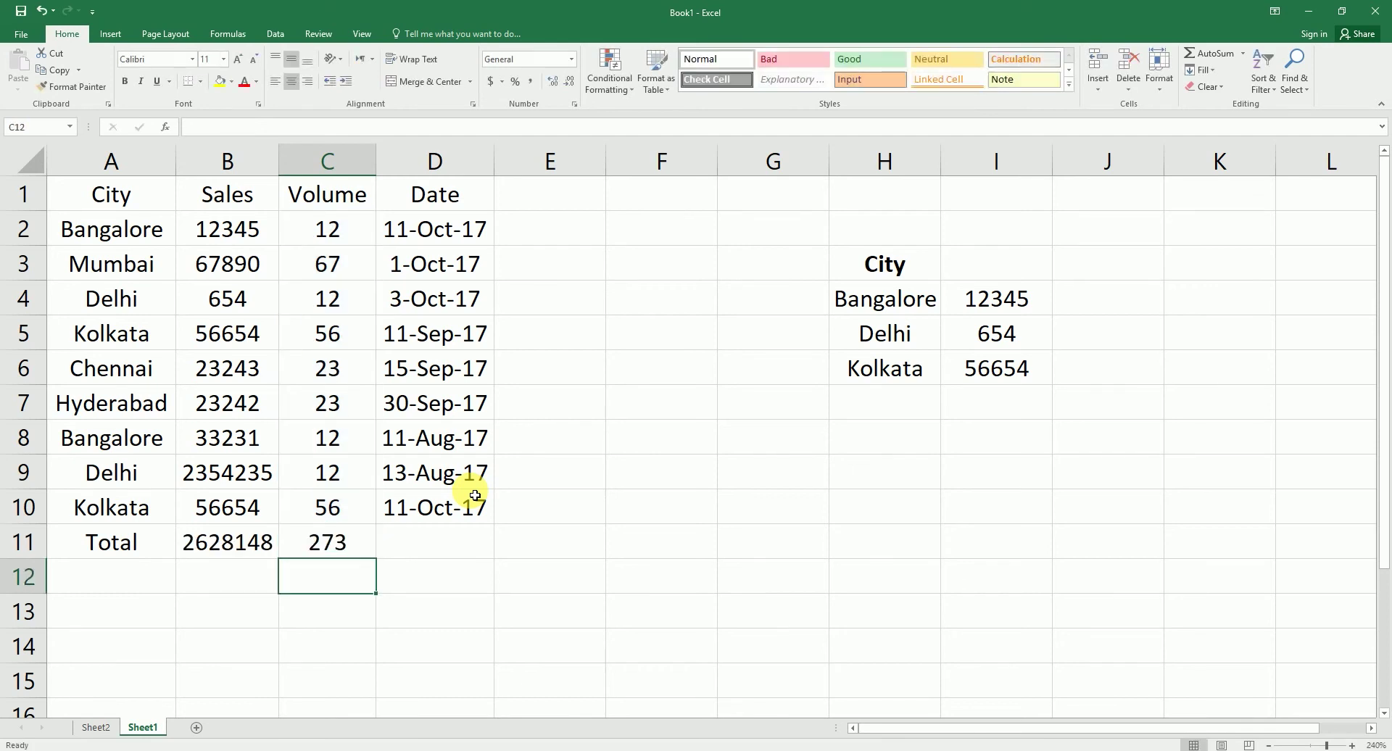
key("Up")
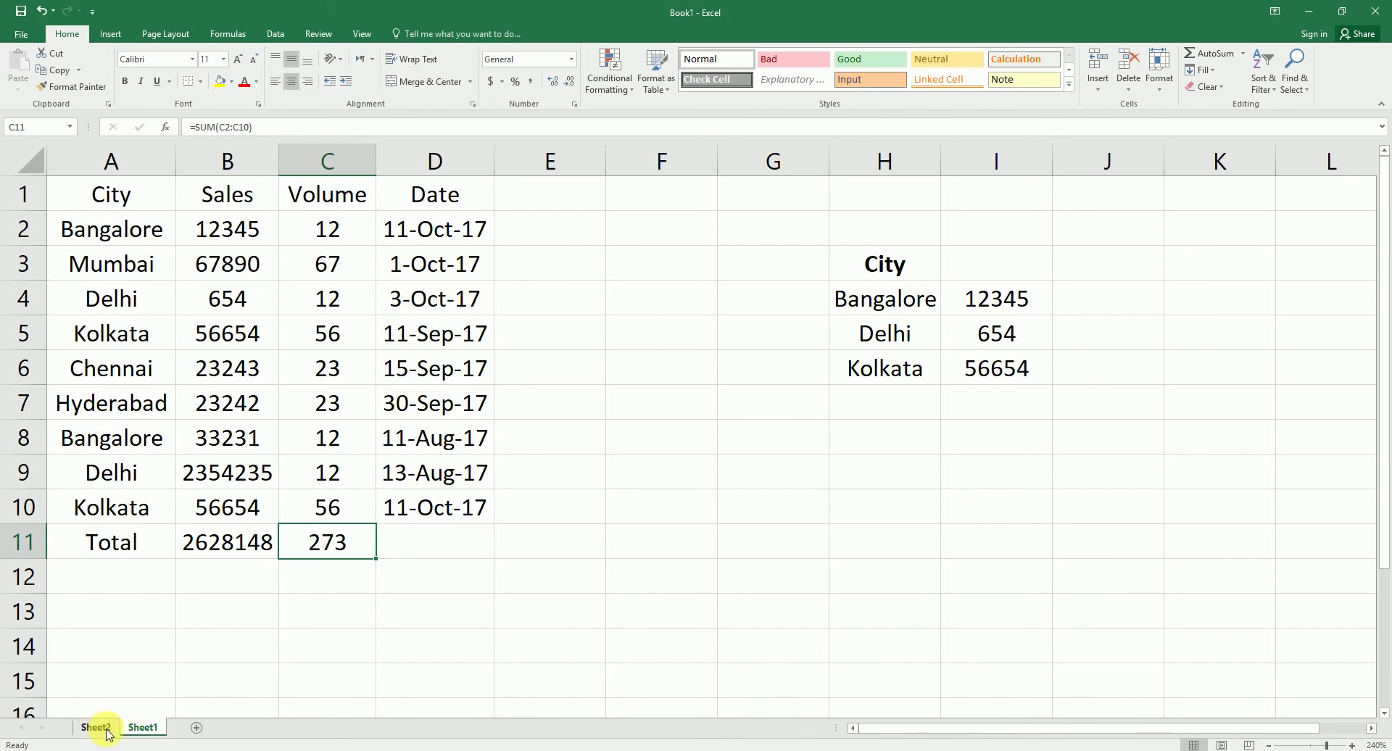
- On Sheet2, mark SUM as covered by entering P in E6 as a check mark
key("ctrl+Page_Up")
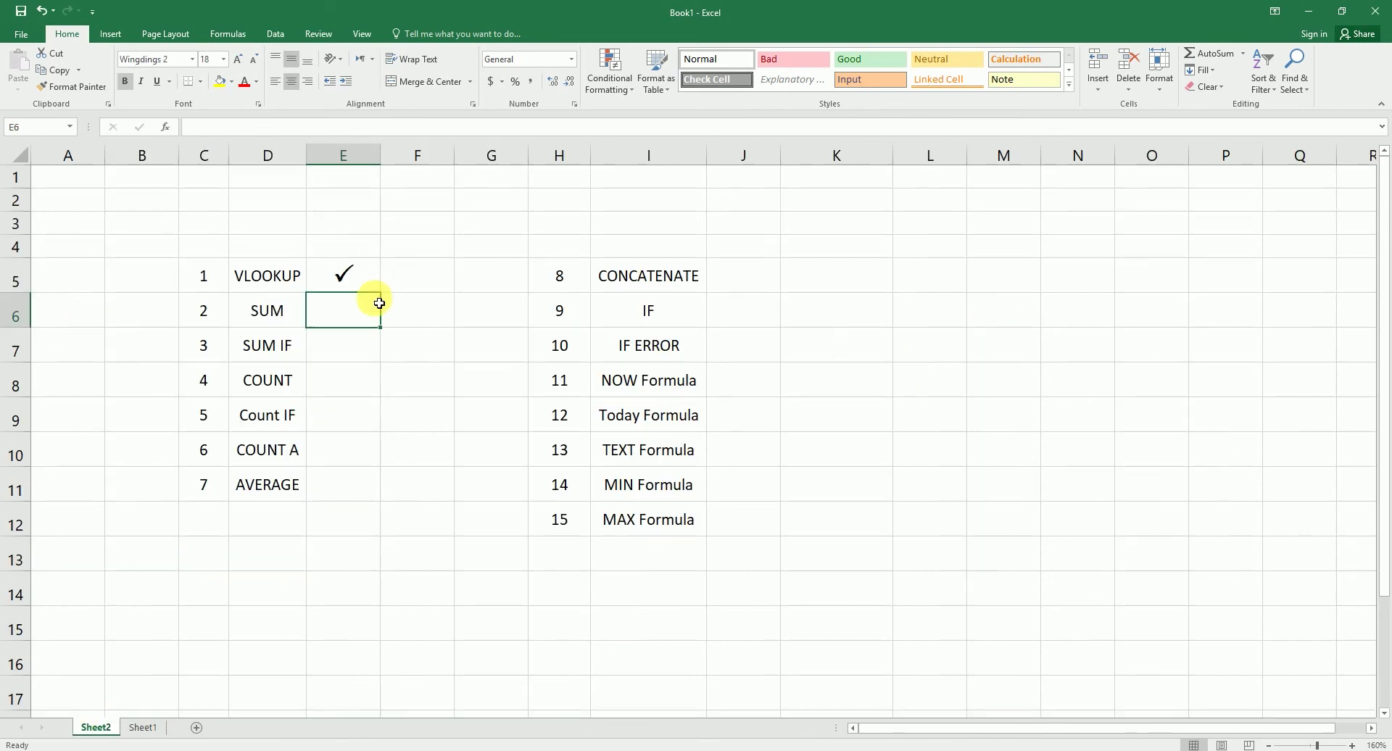
type("P")
key("Return")
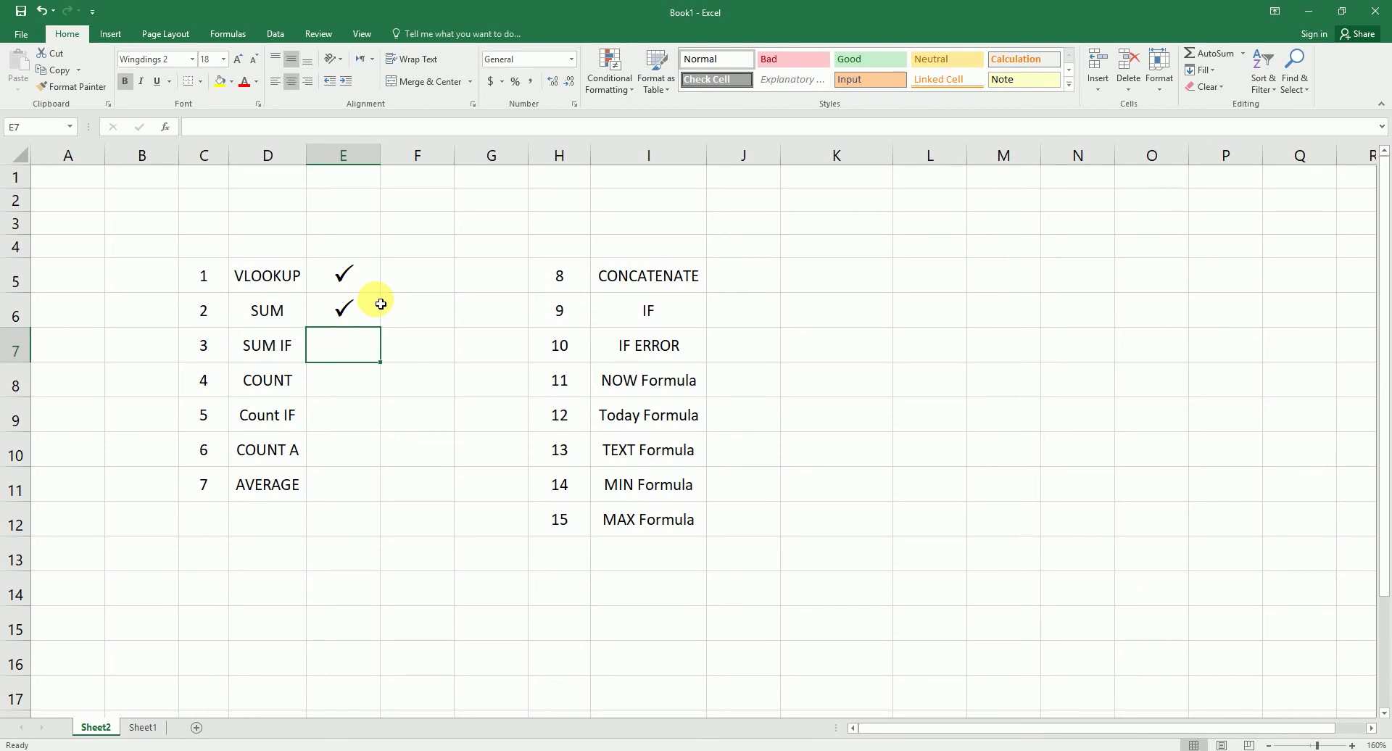
- Return to Sheet1 and clear the VLOOKUP formulas from I4:I6 beside the city names
left_click(145, 728)
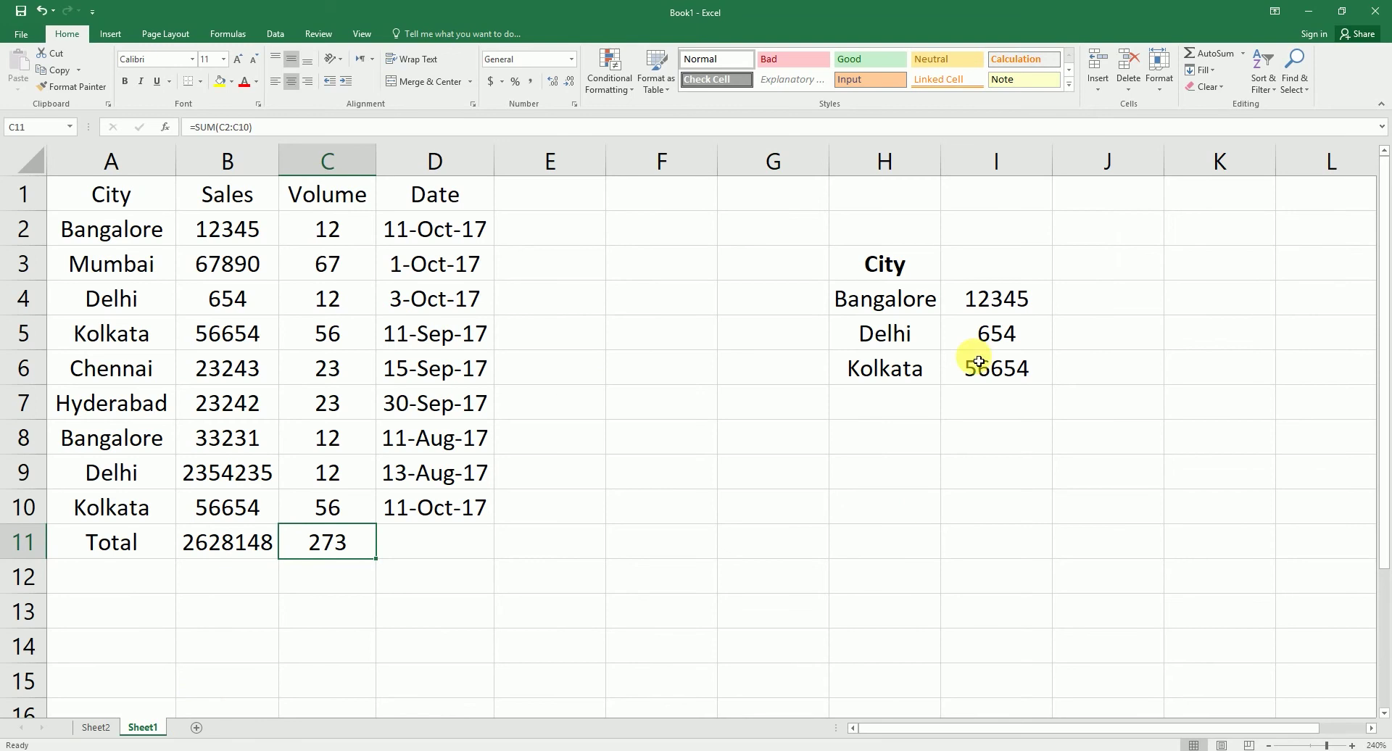
left_click(993, 300)
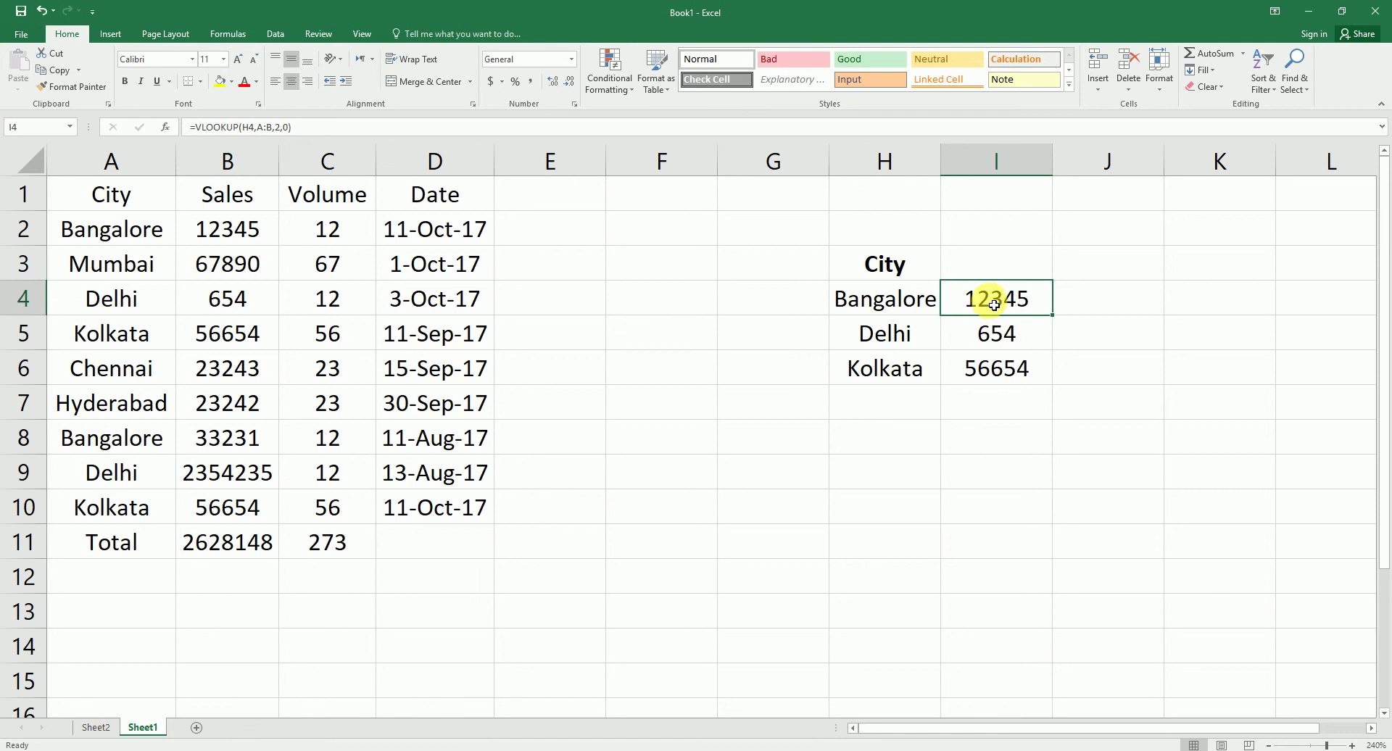
mouse_move(994, 305)
left_mouse_down()
mouse_move(981, 298)
mouse_move(988, 360)
left_mouse_up()
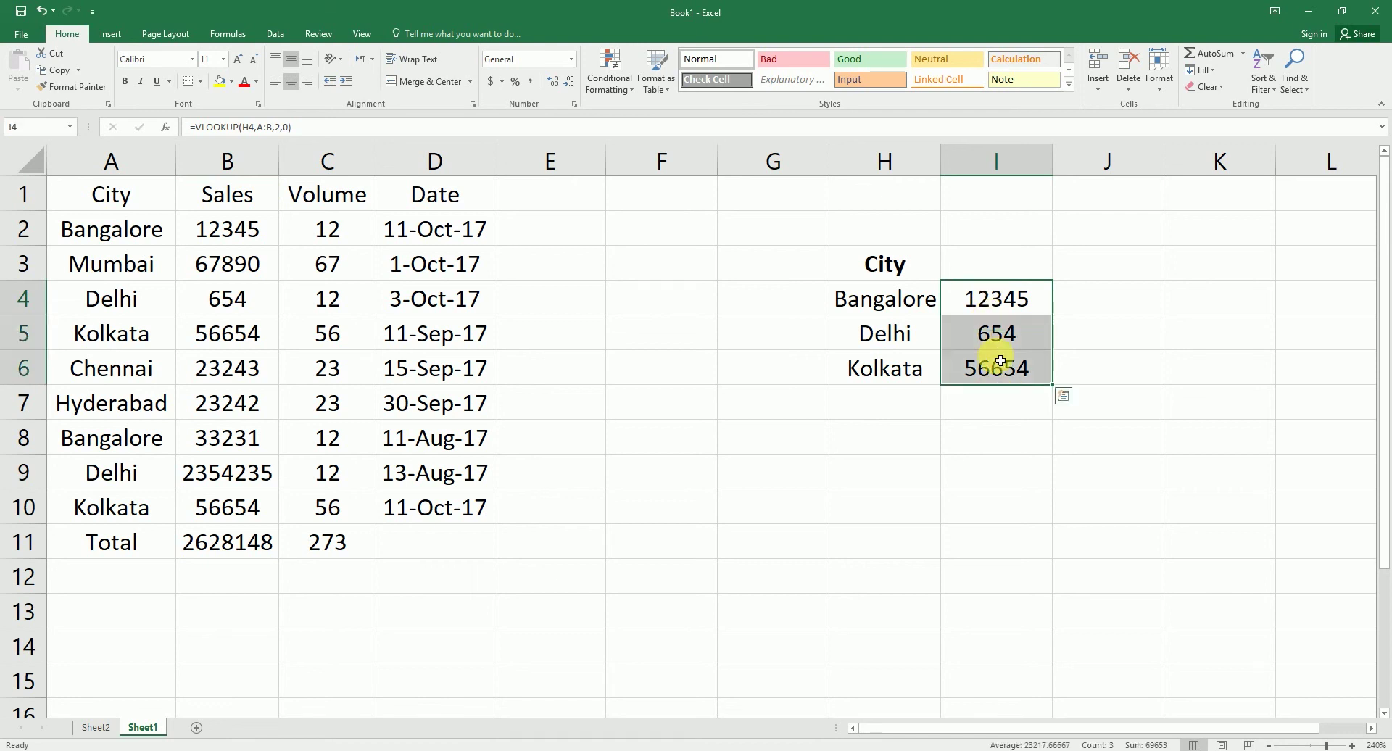
key("Delete")
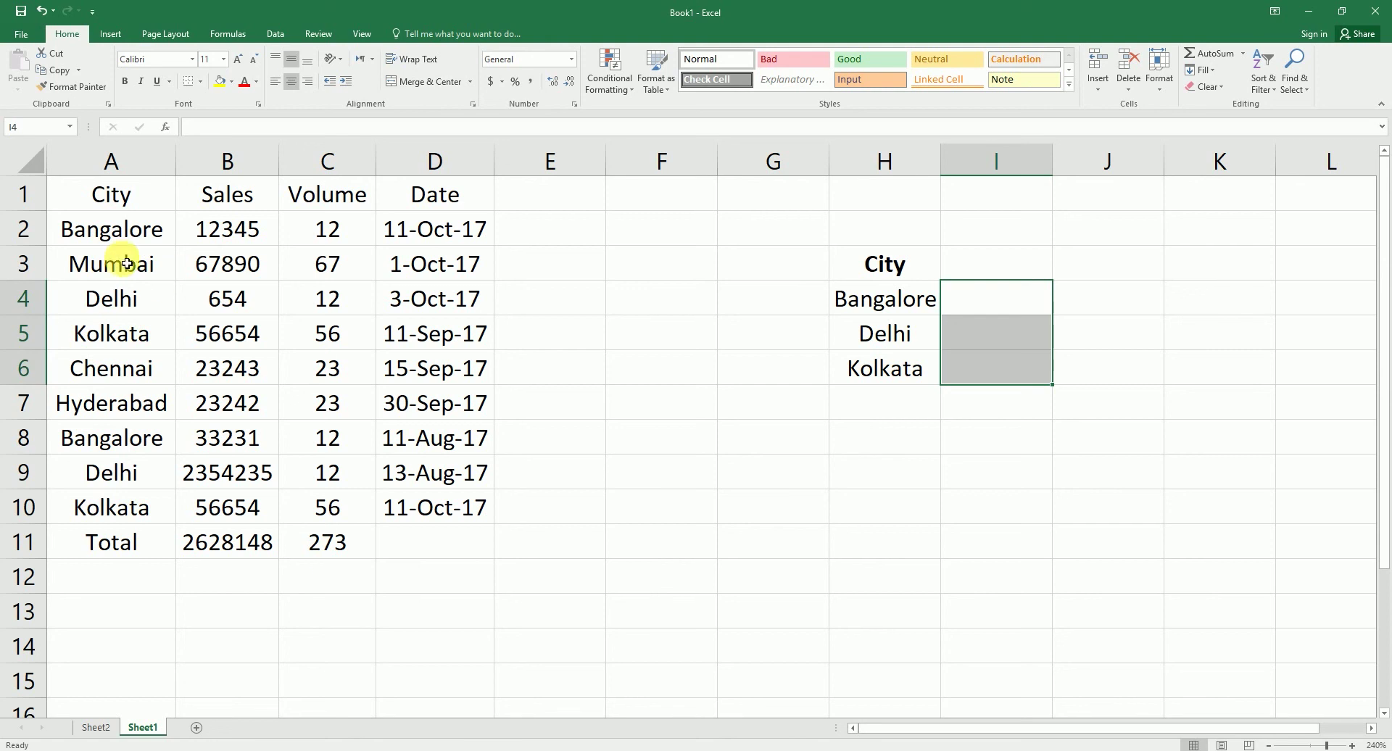
- Start a SUMIF formula in I4 beside Bangalore, using the entire City column A:A as the criteria range
left_click(856, 309)
left_click(950, 308)
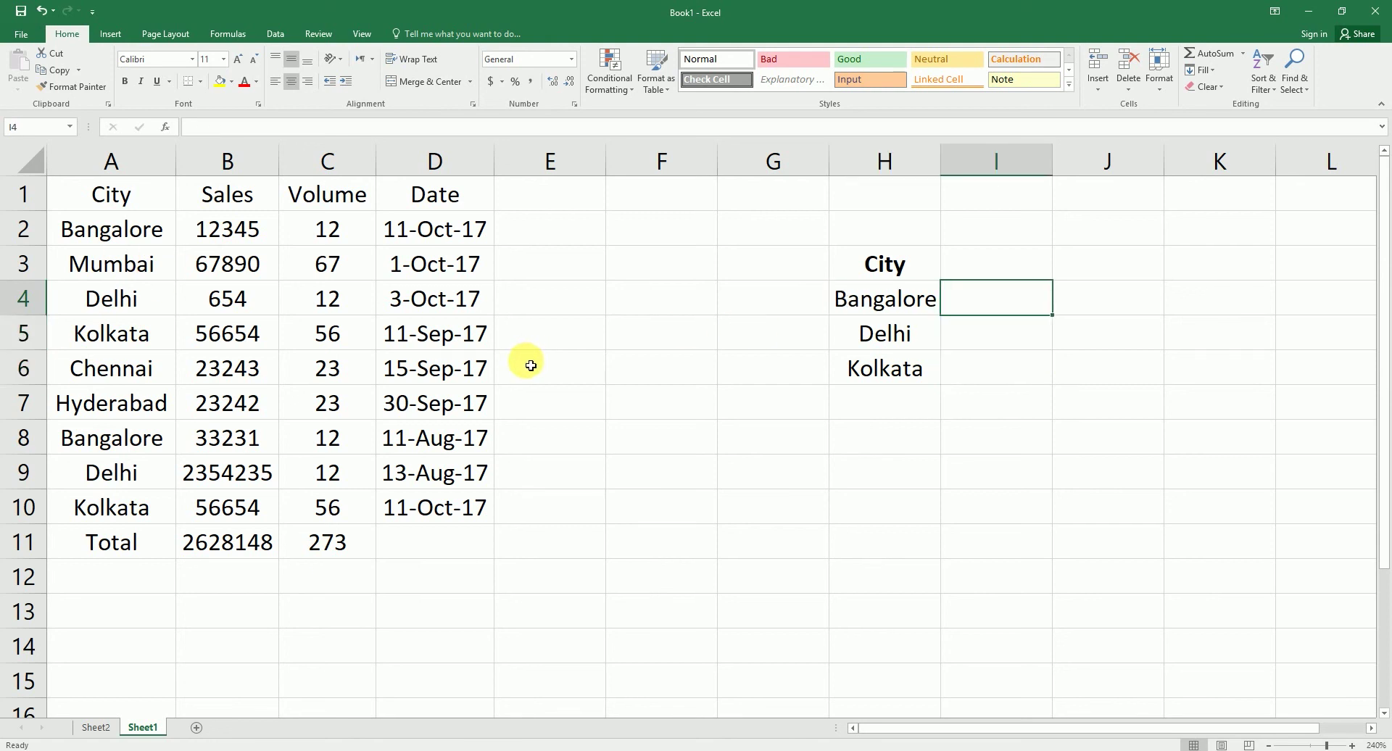
type("=")
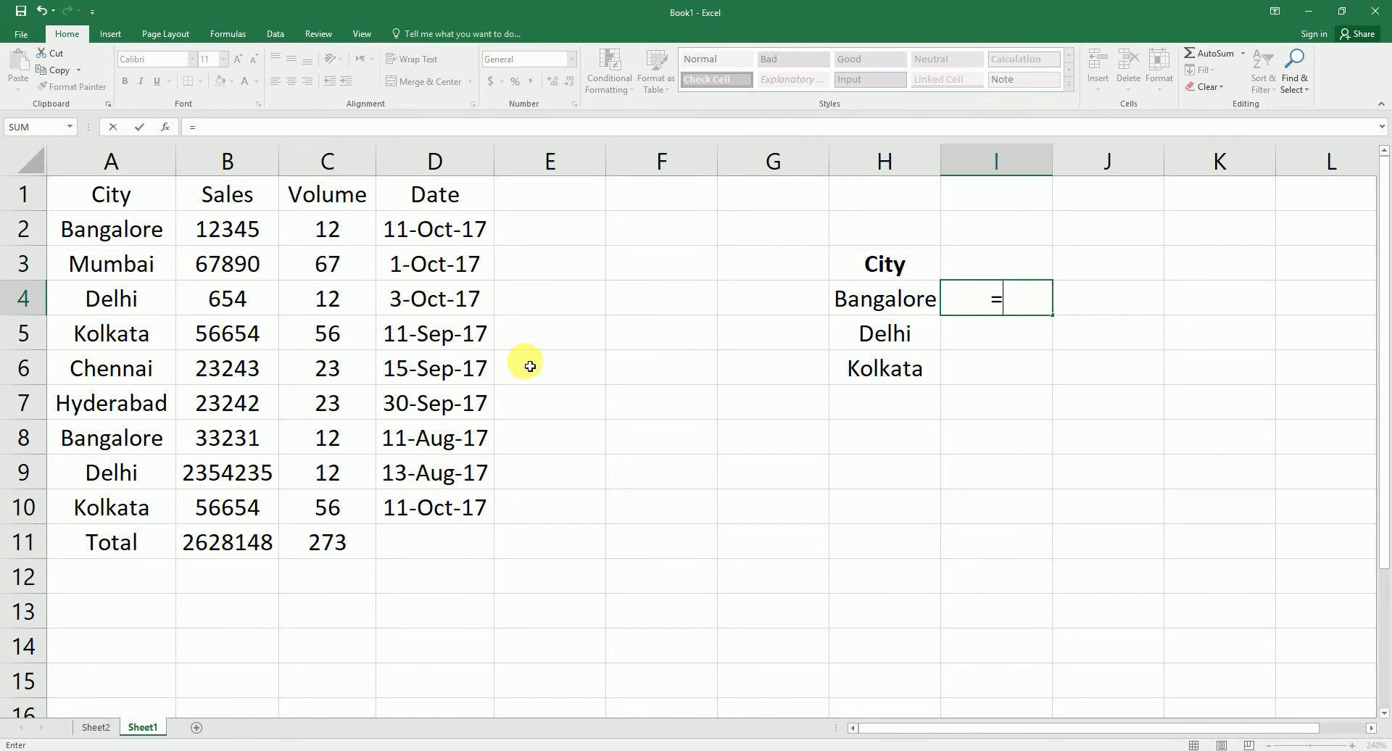
type("sum")
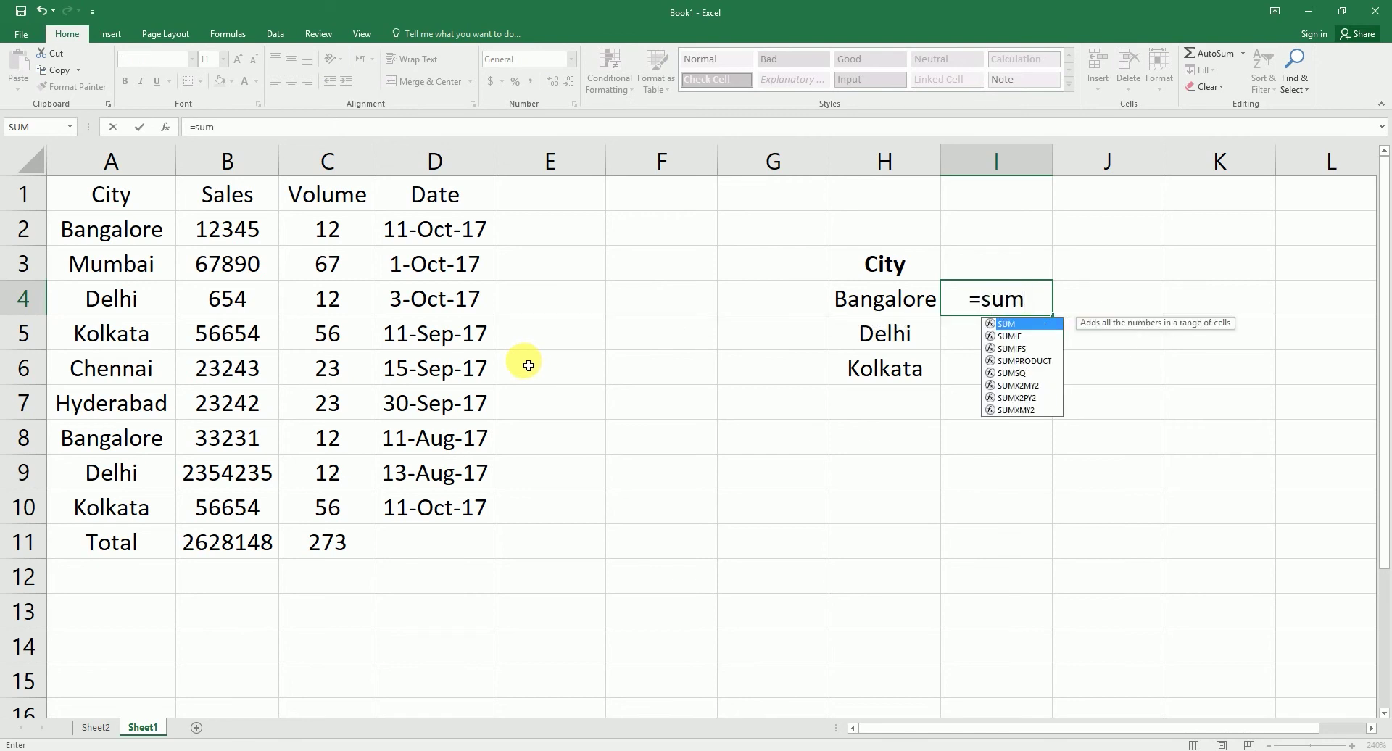
type("i")
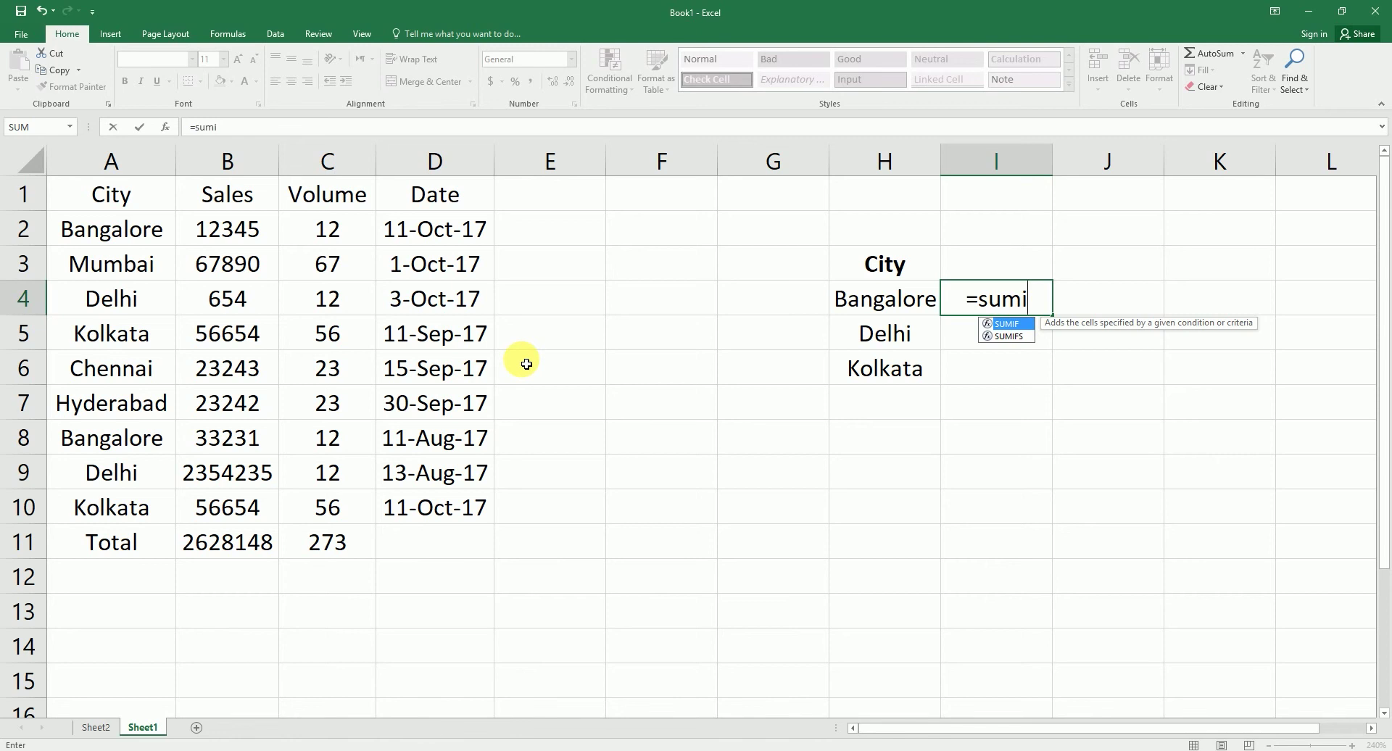
type("f(")
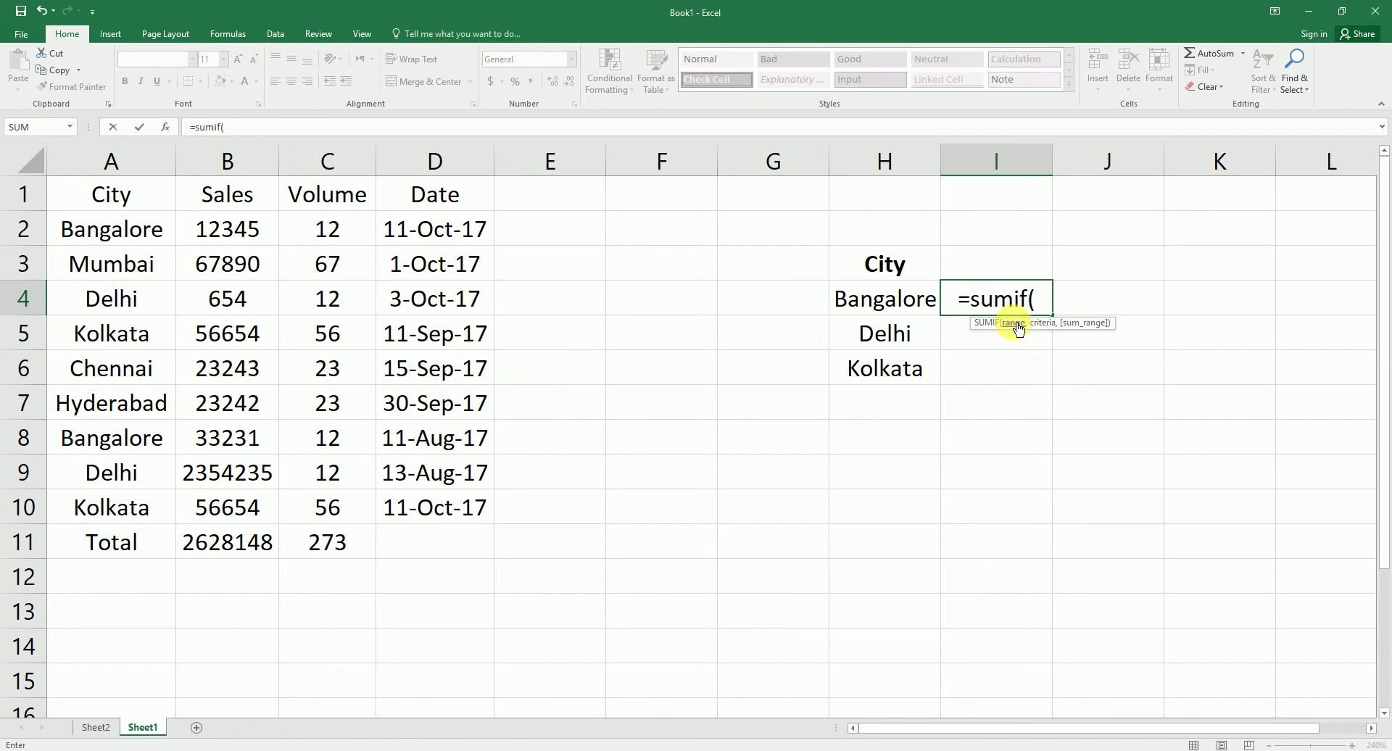
left_click(129, 171)
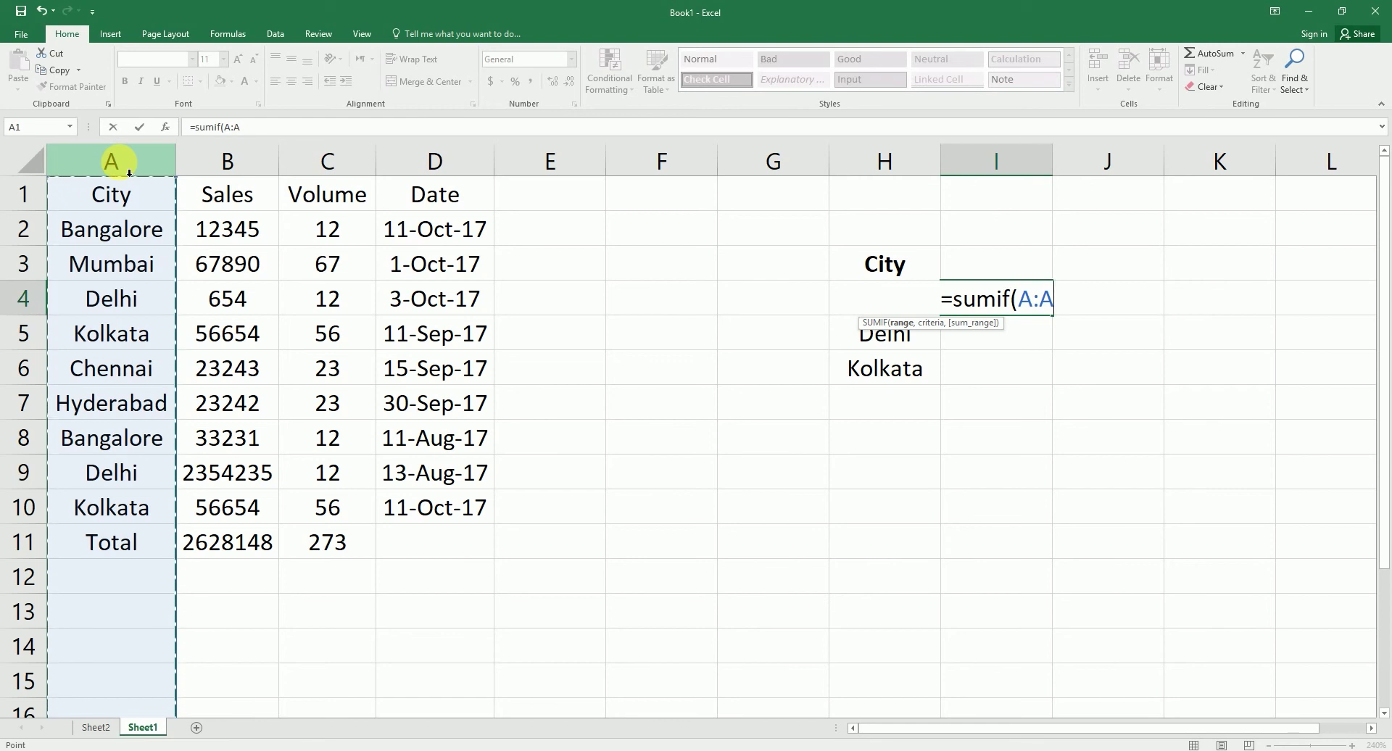
type(",")
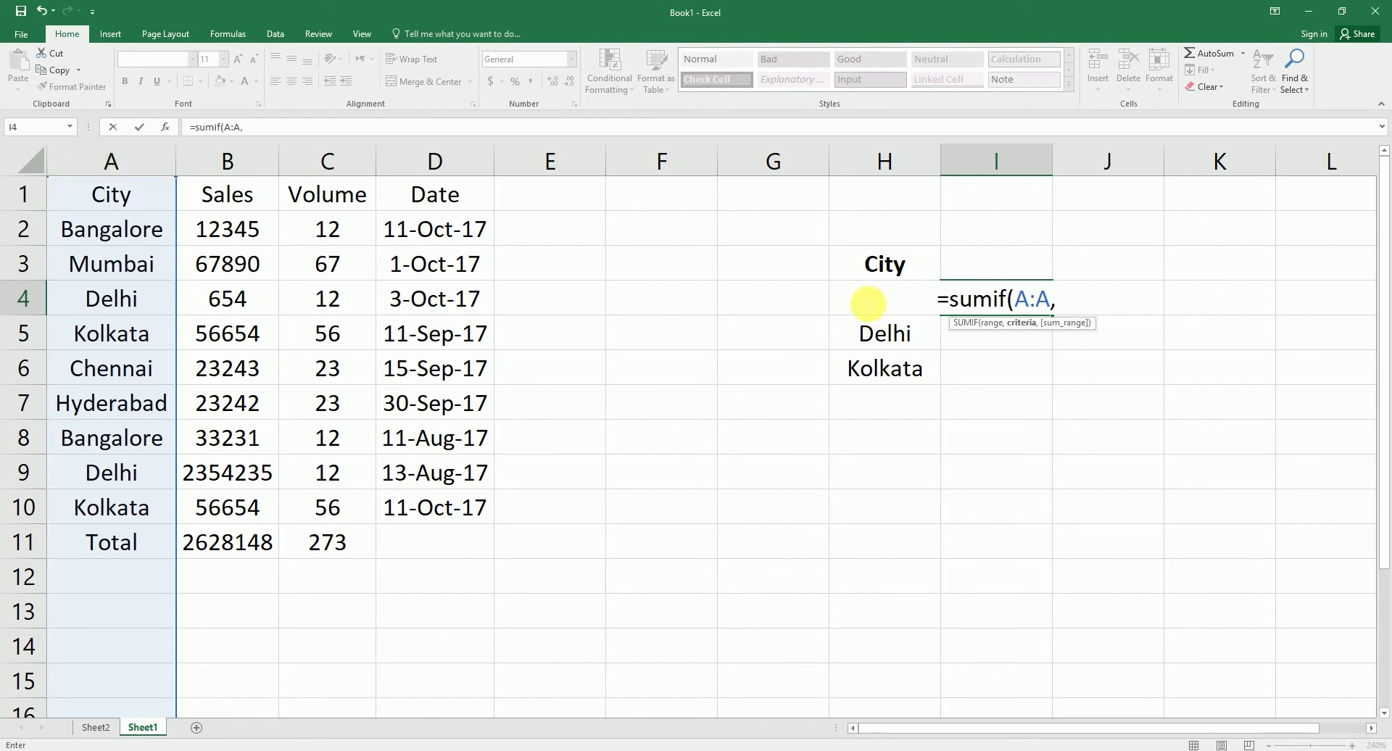
- Complete the I4 formula as =SUMIF(A:A,H4,B:B), with the city in H4 as criteria and the Sales column as sum range
left_click(866, 325)
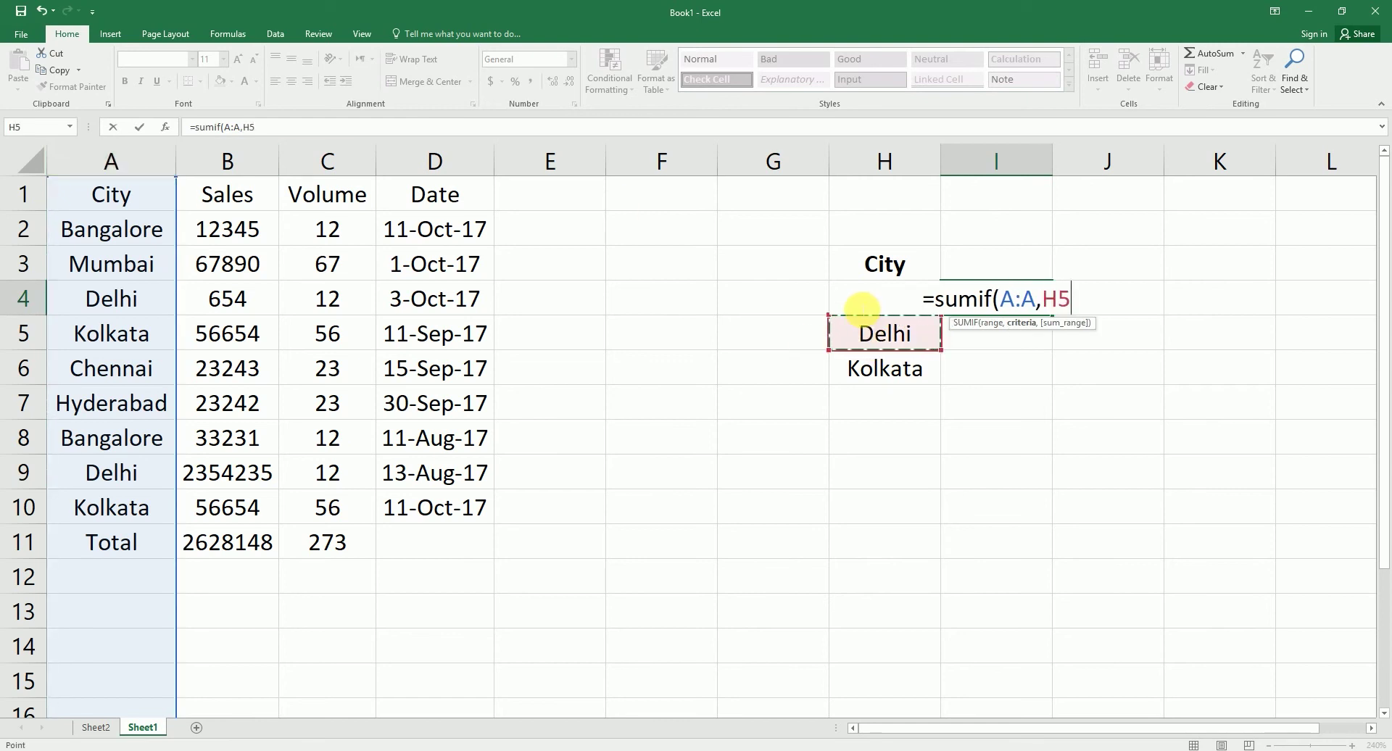
left_click(863, 310)
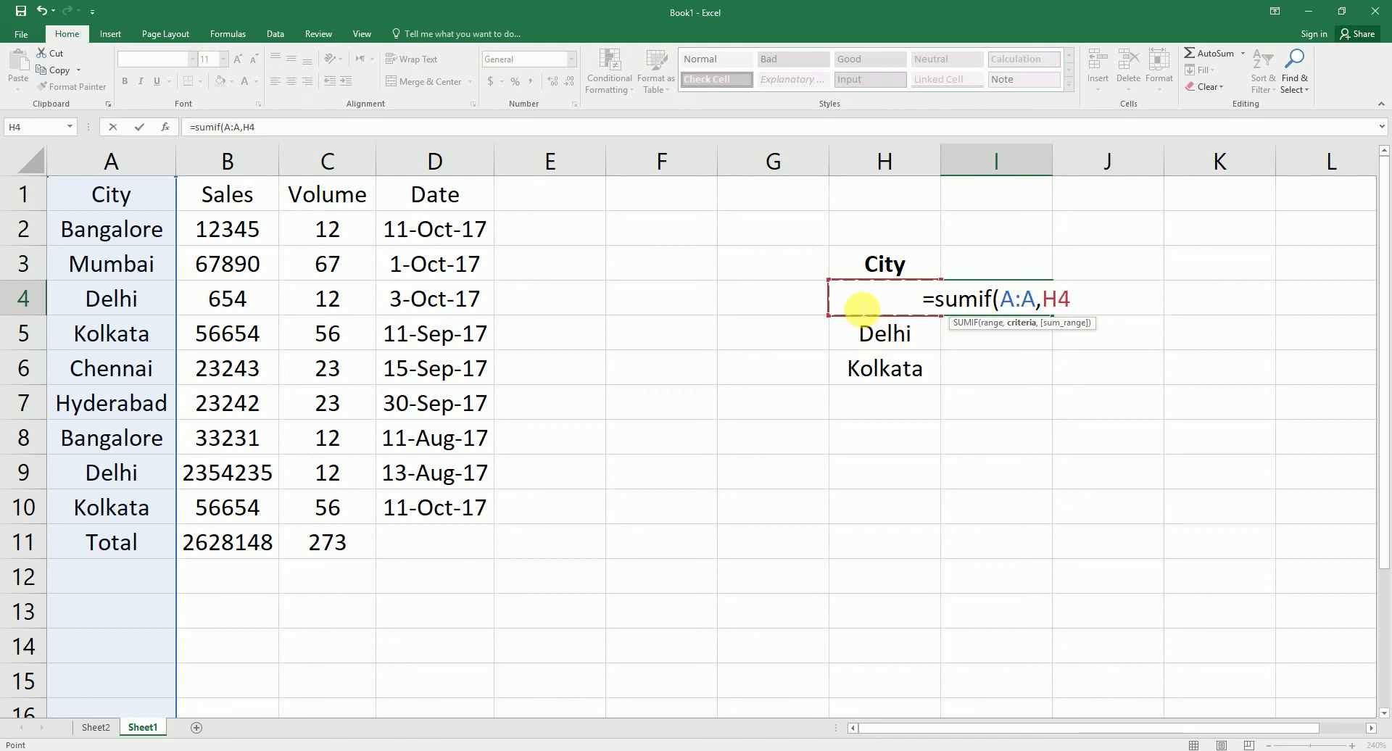
type(",")
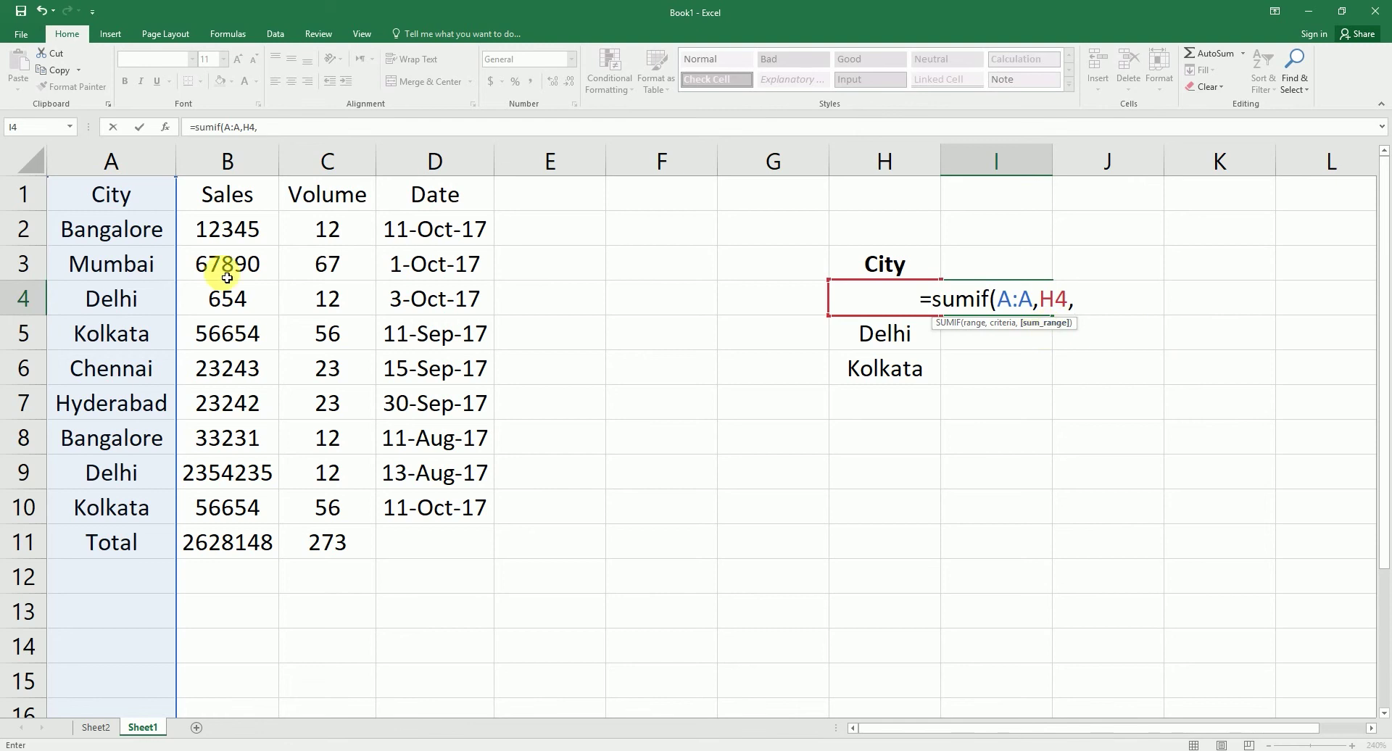
left_click(249, 171)
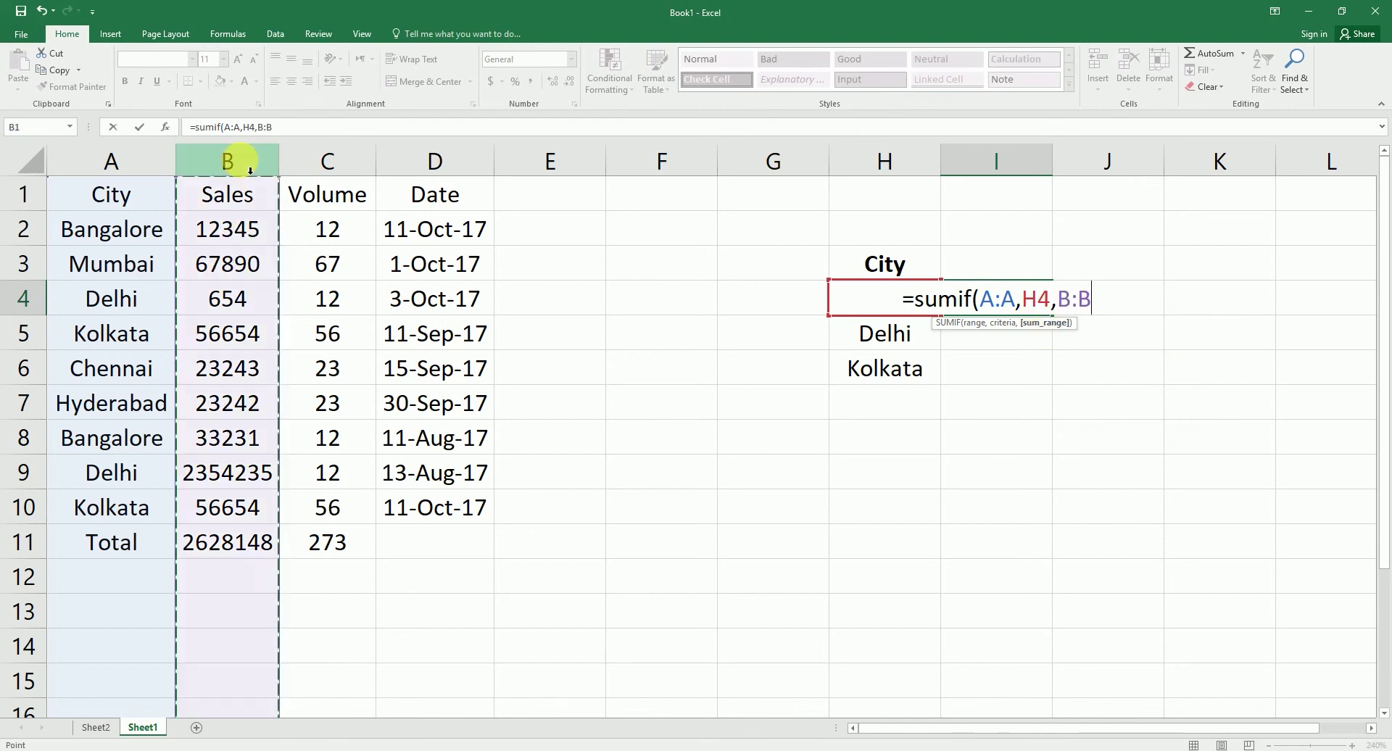
type(")")
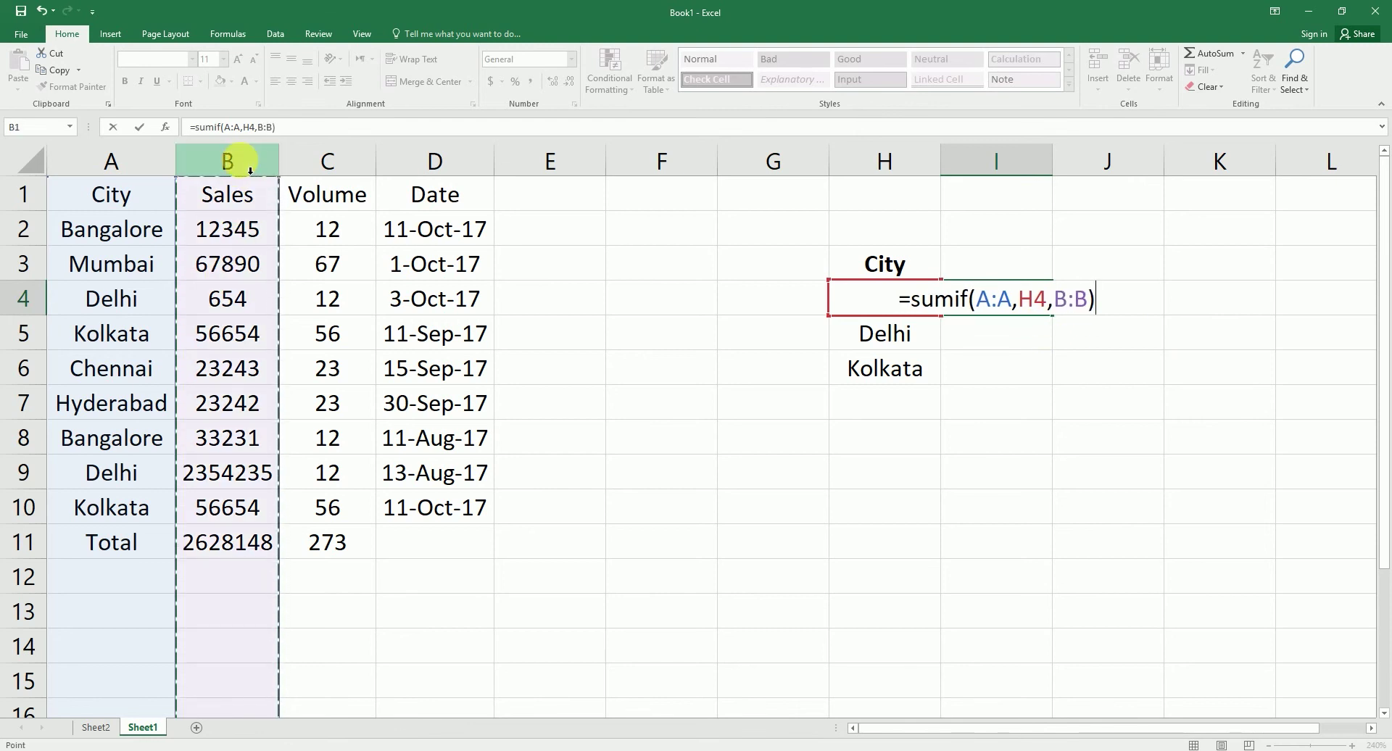
key("Return")
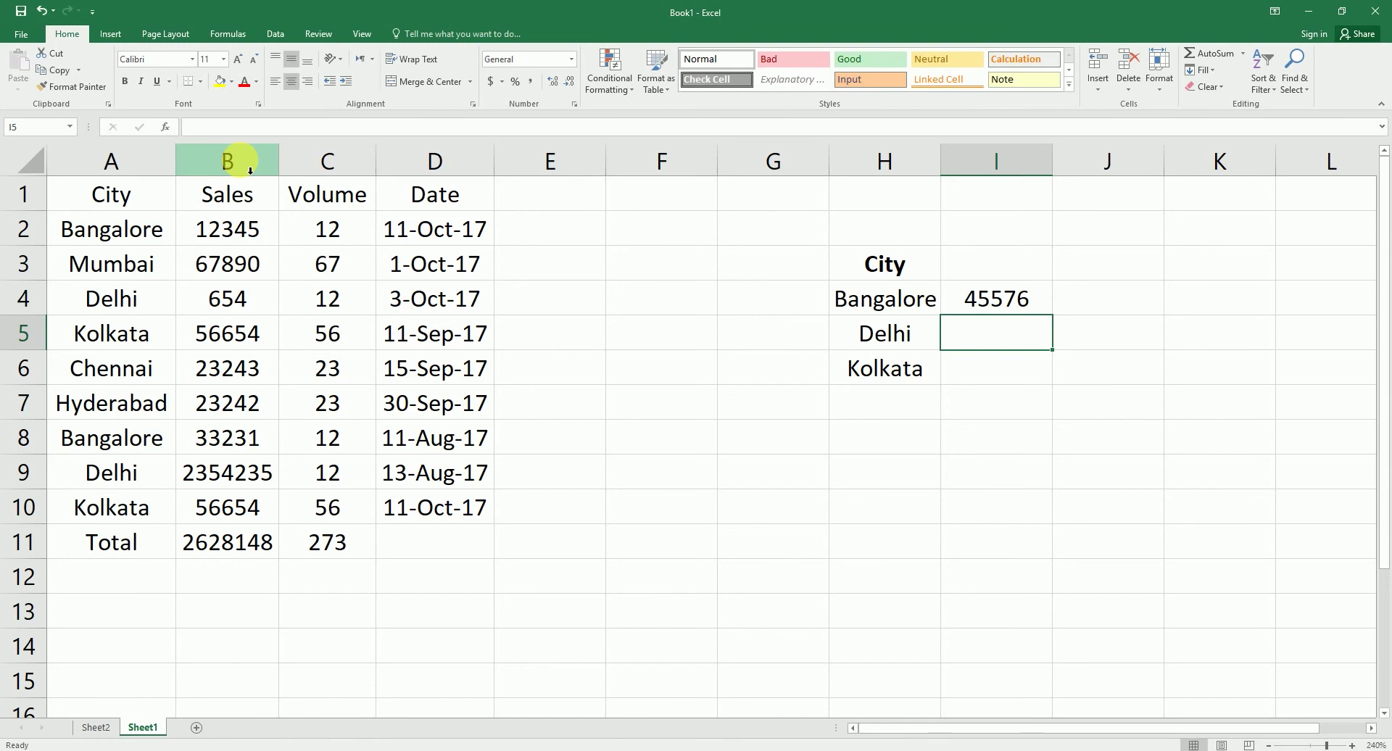
- Compare the SUMIF result in I4 with the sum of the two Bangalore sales cells, B2 and B8
left_click(972, 310)
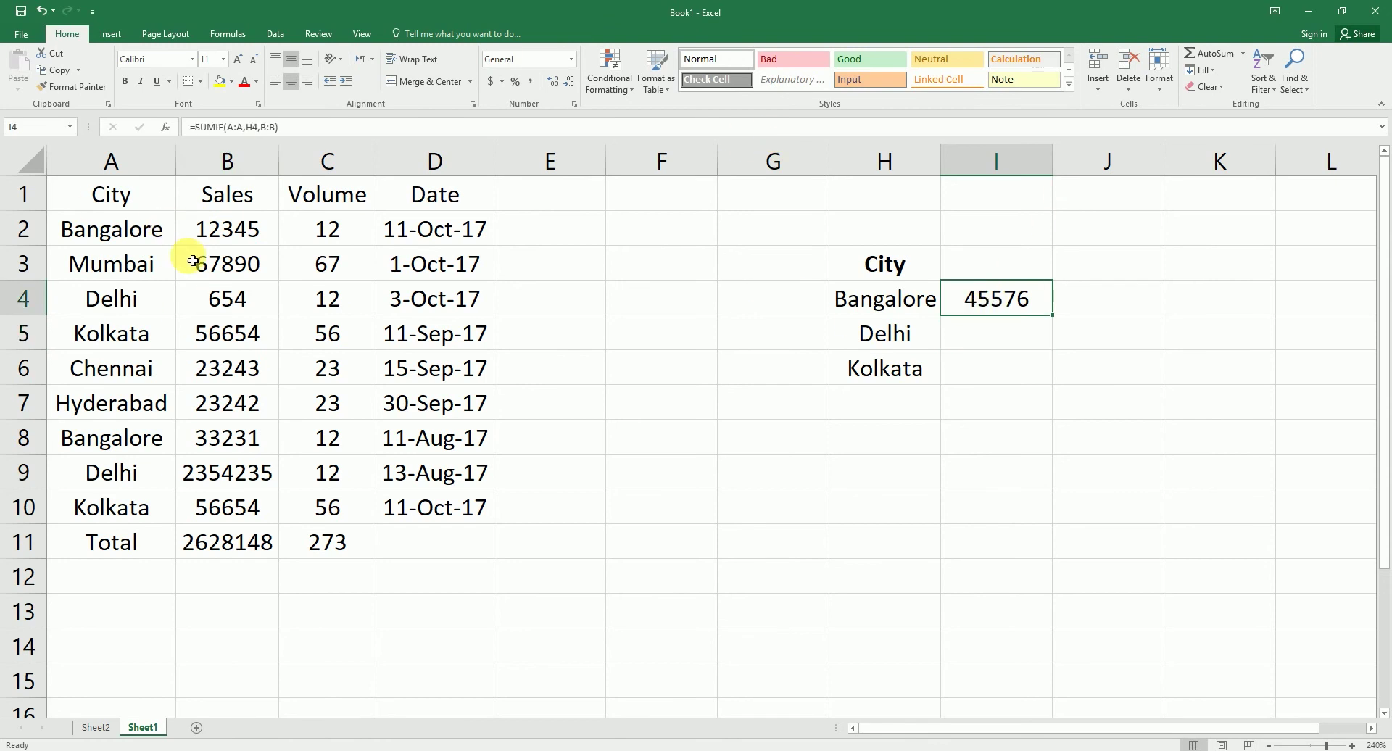
left_click(227, 240)
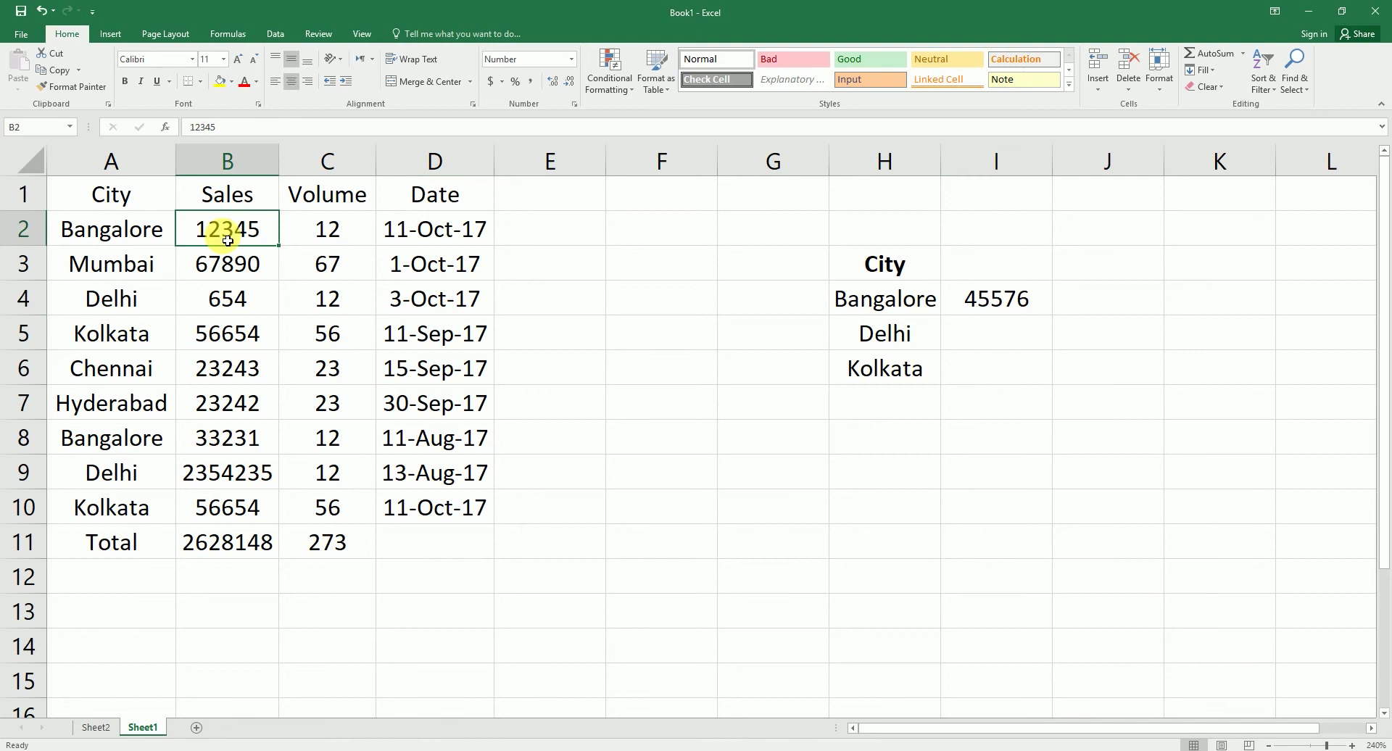
left_click(192, 435, "ctrl")
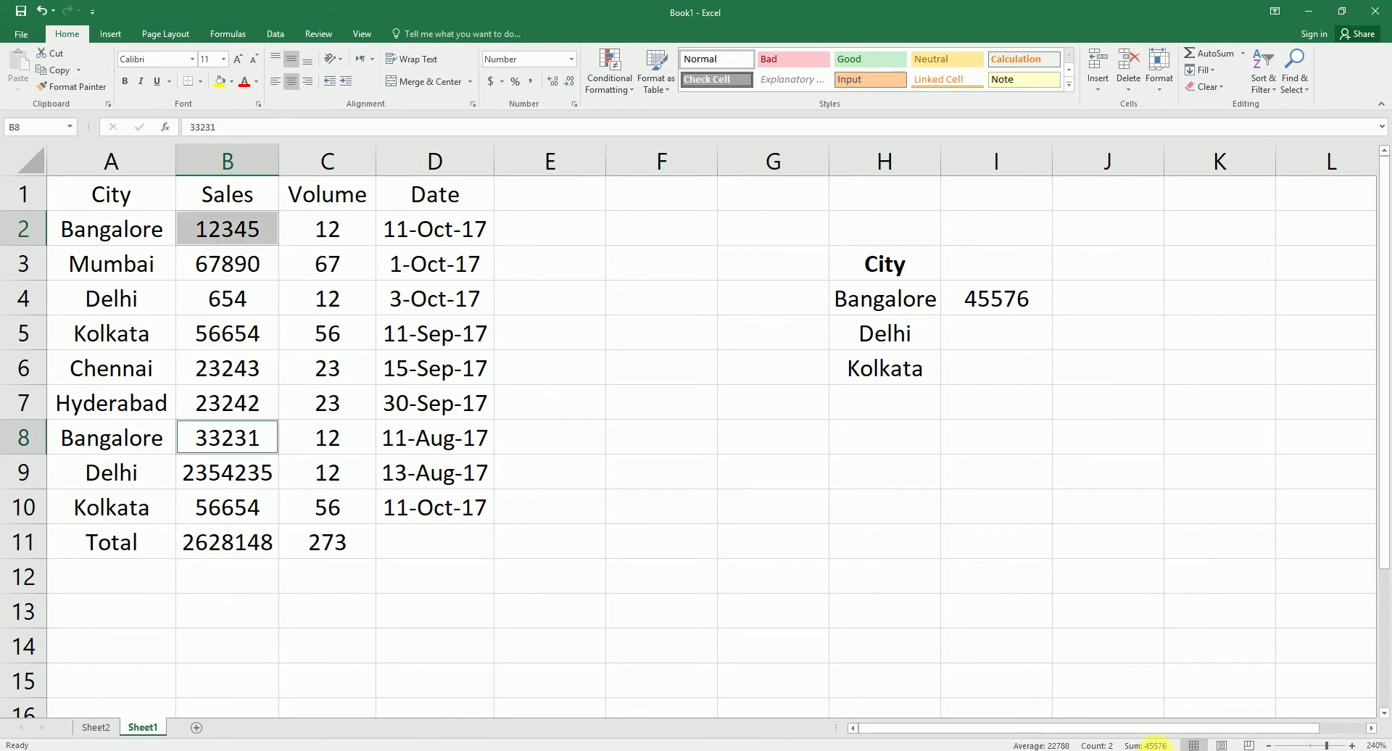
- Fill the SUMIF formula from I4 down to I6 and review the copied formulas for Delhi and Kolkata
left_click(991, 300)
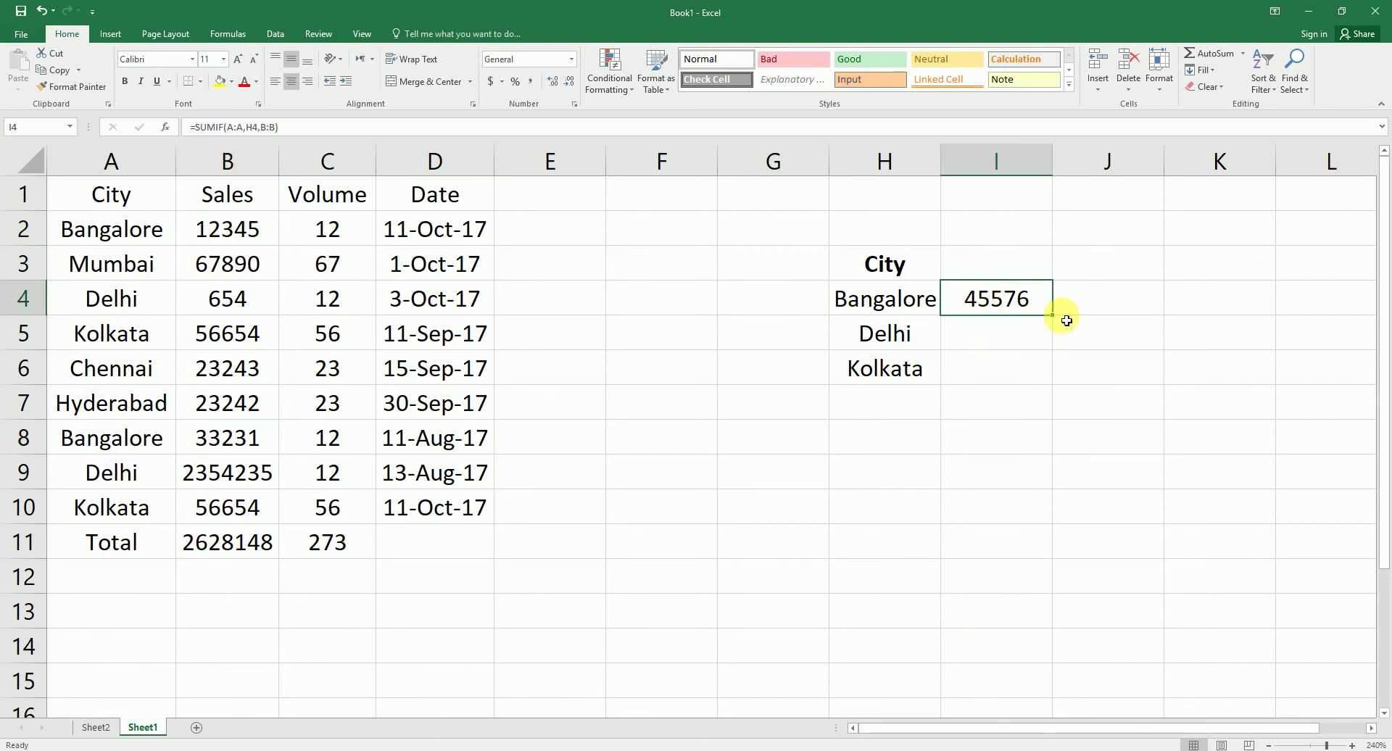
left_click_drag(1059, 320, 1056, 380)
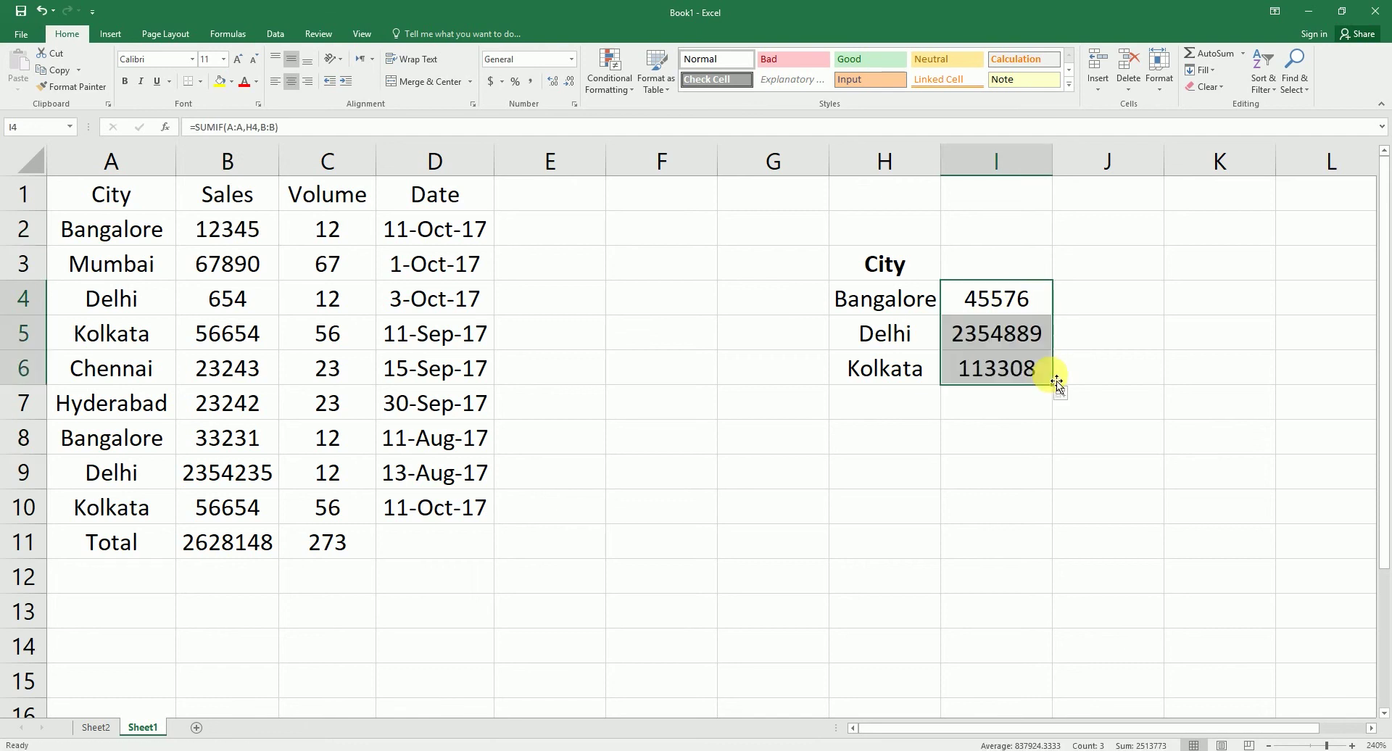
left_click(993, 340)
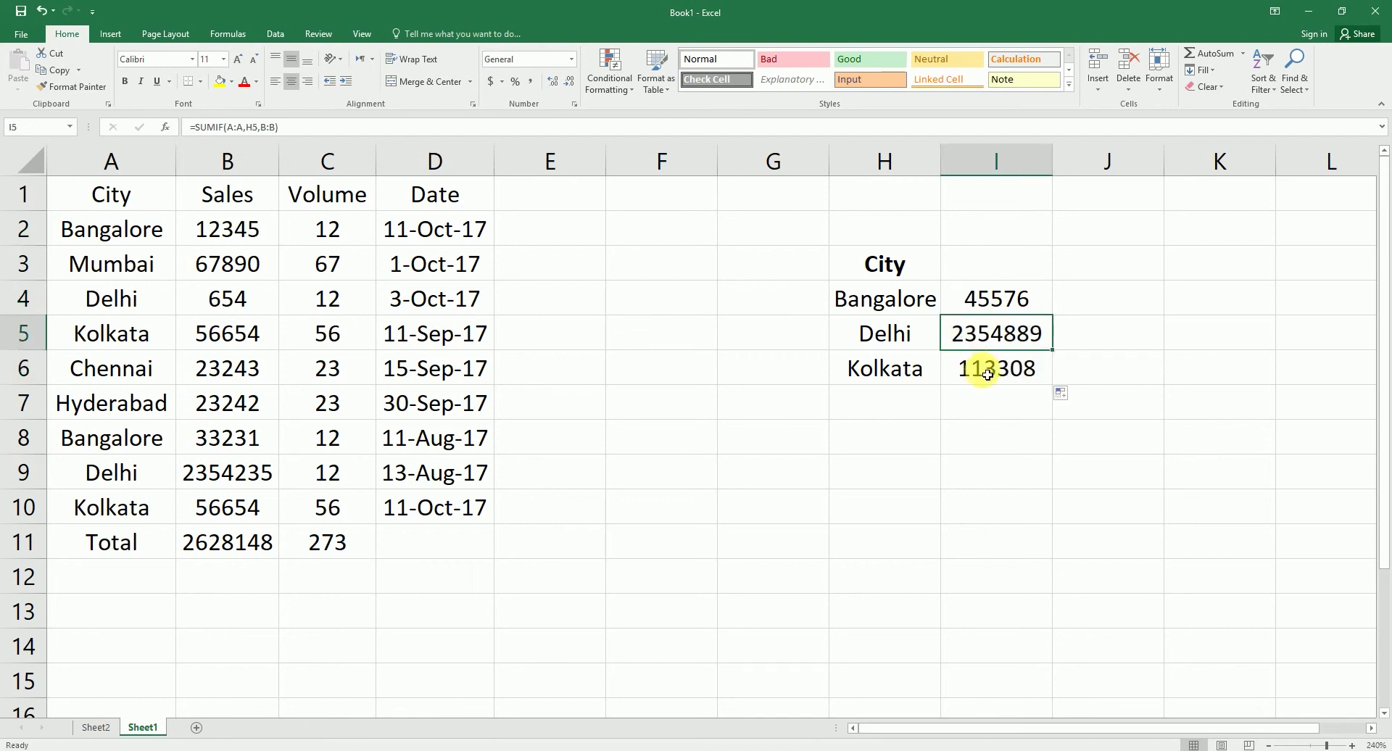
left_click(988, 375)
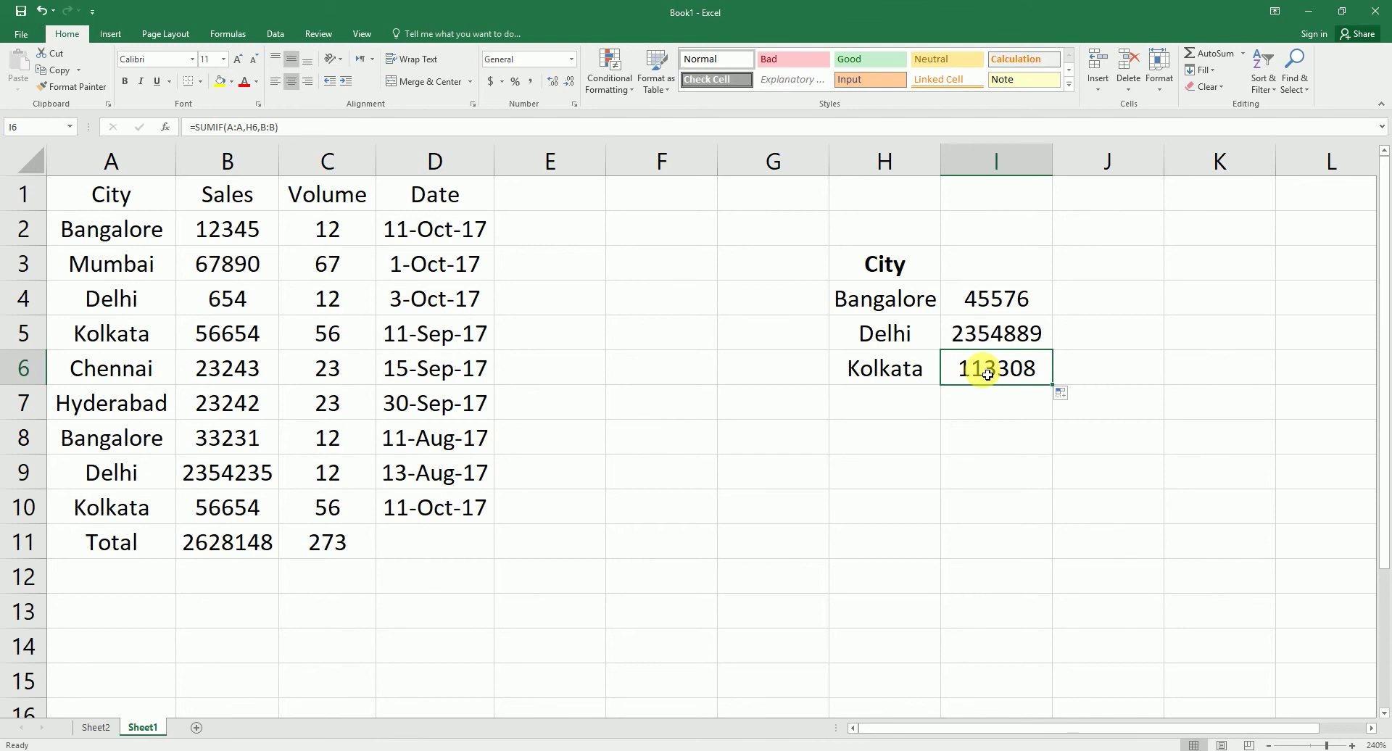
- On Sheet2, mark SUM IF as covered by entering P in E7 as a check mark
left_click(94, 728)
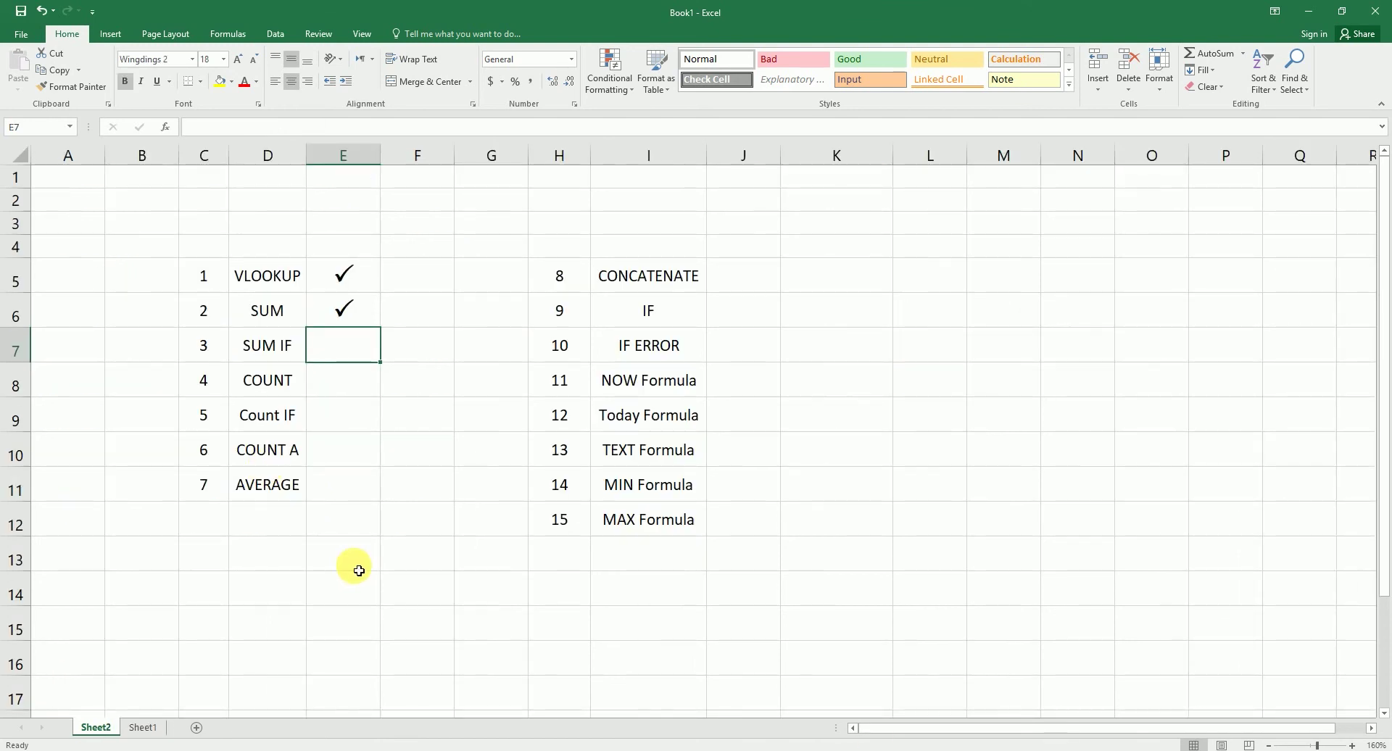
type("P")
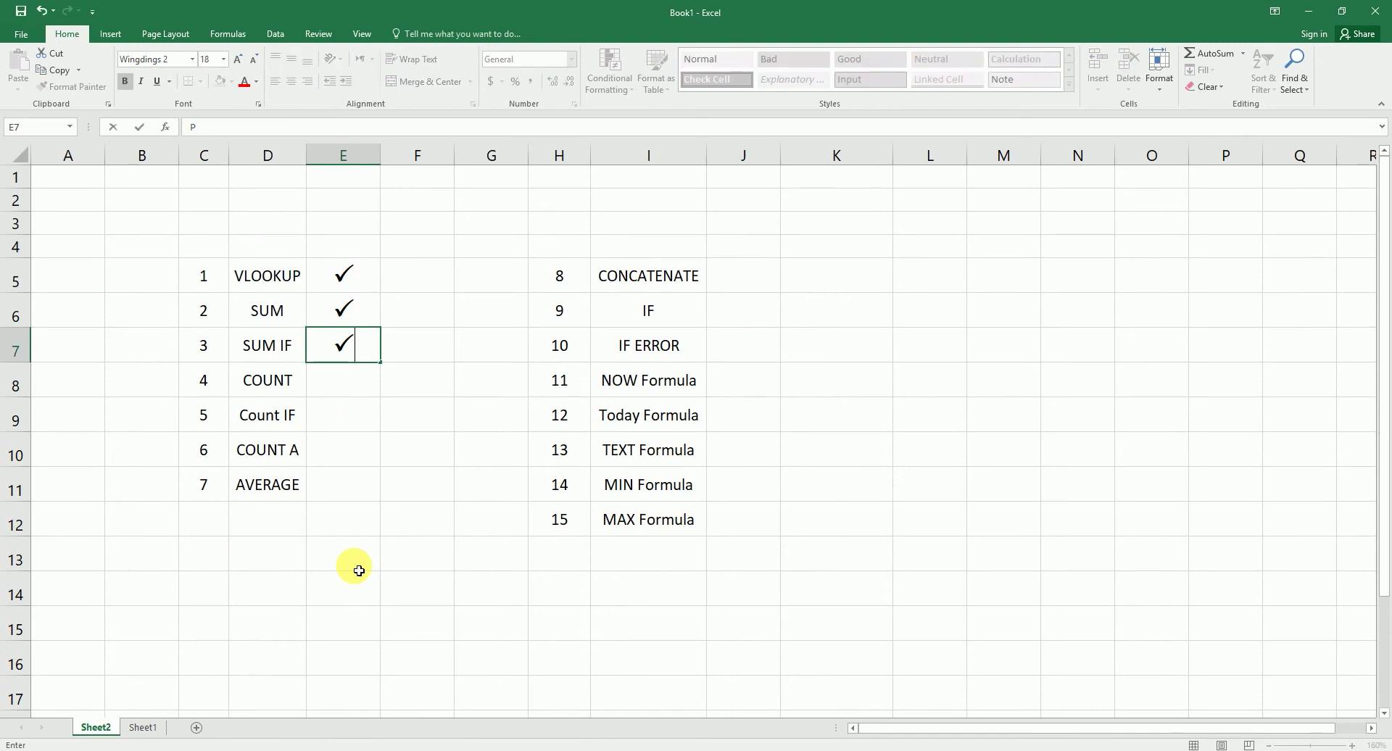
key("Return")
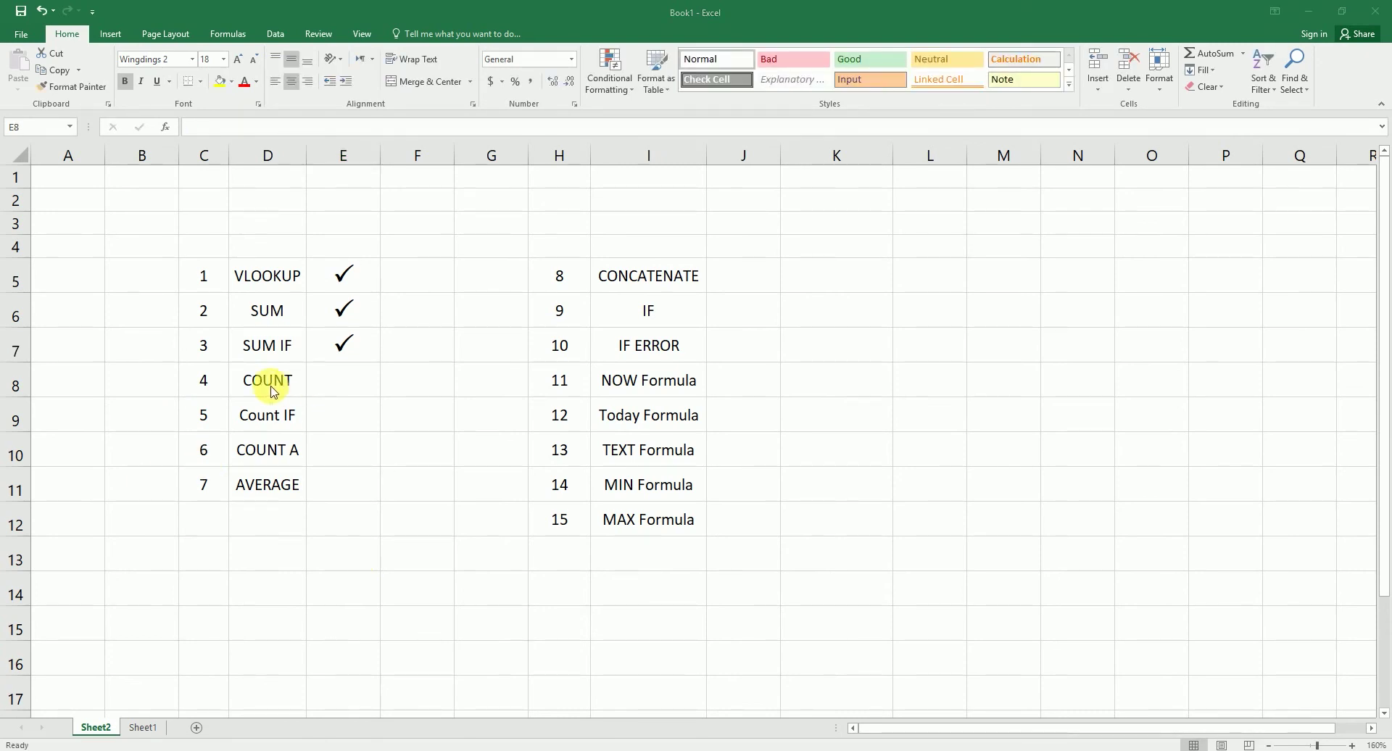
- Return to Sheet1 and select the sales values in B2:B10 to examine how many entries they contain
left_click(142, 730)
left_click(143, 731)
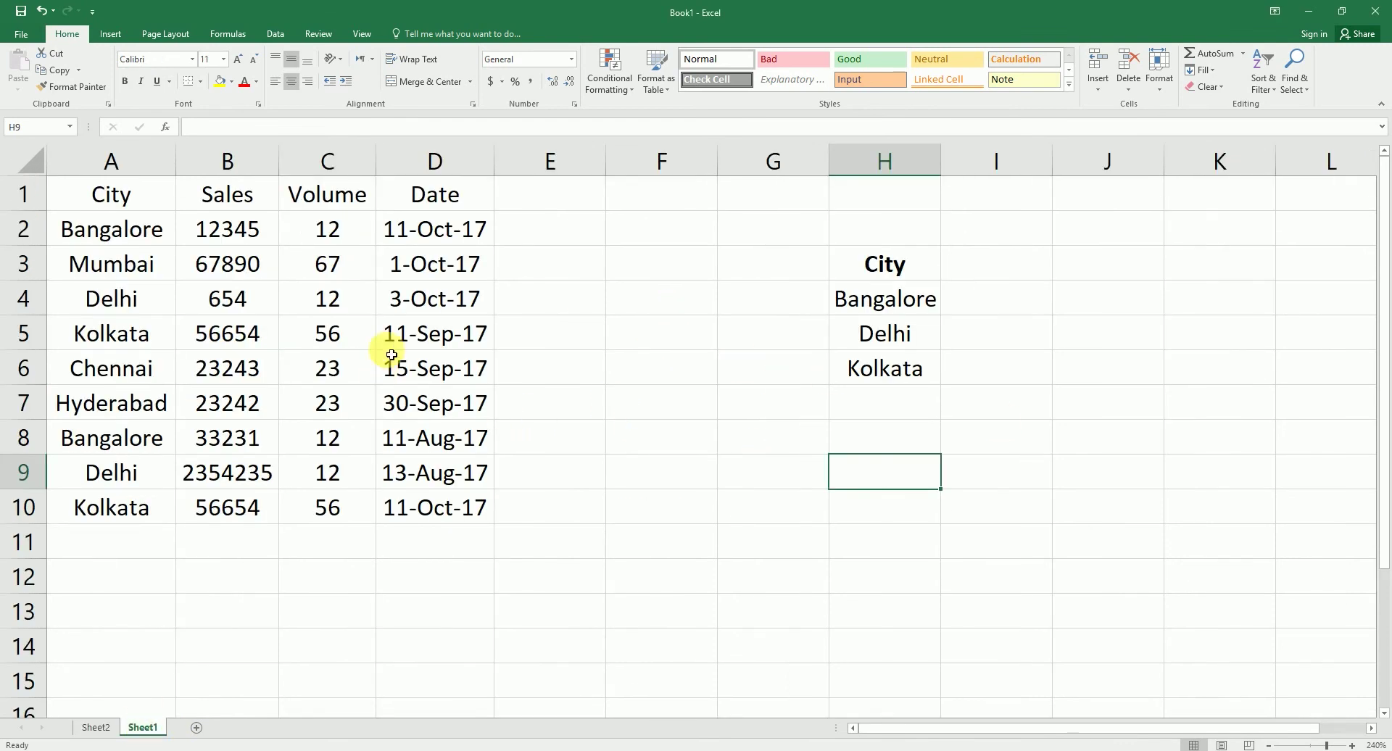
left_click_drag(252, 233, 229, 524)
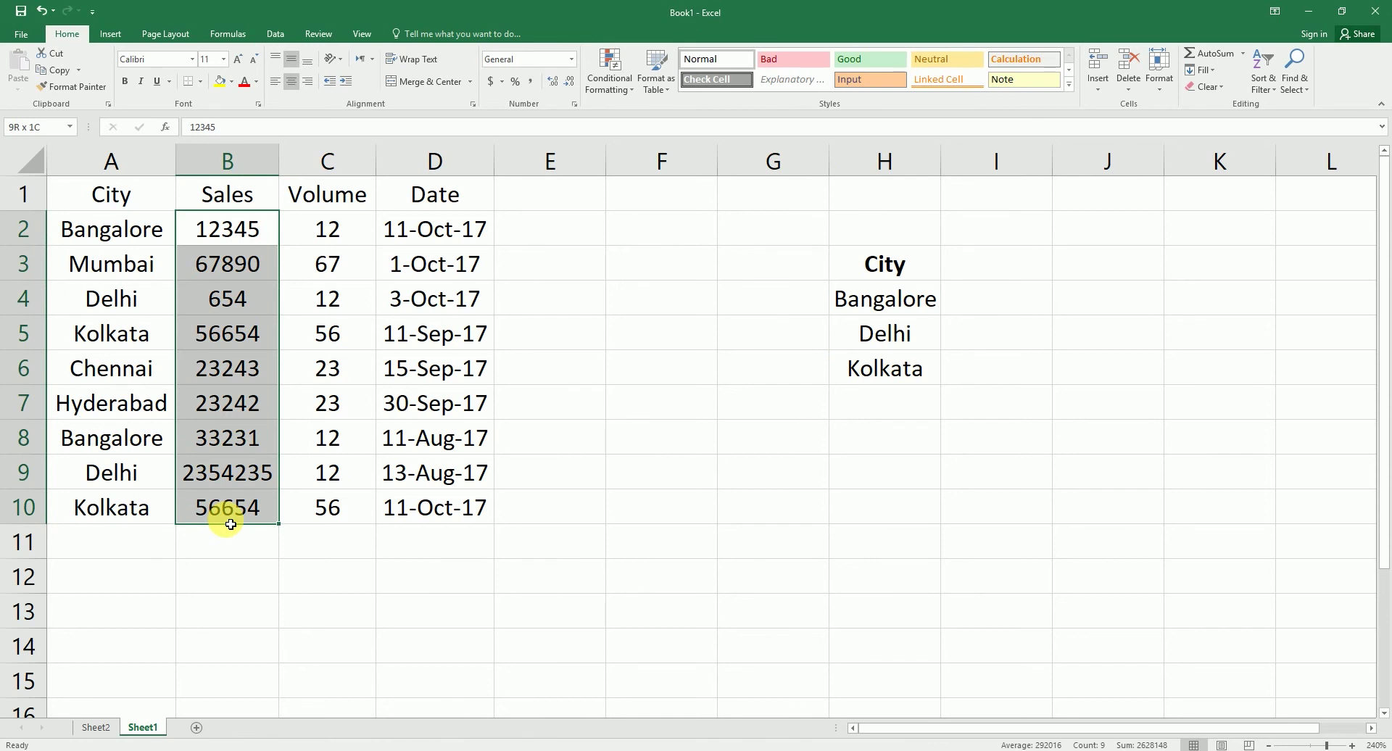
- Enter =COUNT(B:B) in H9 to count the numeric entries in the Sales column
left_click(847, 475)
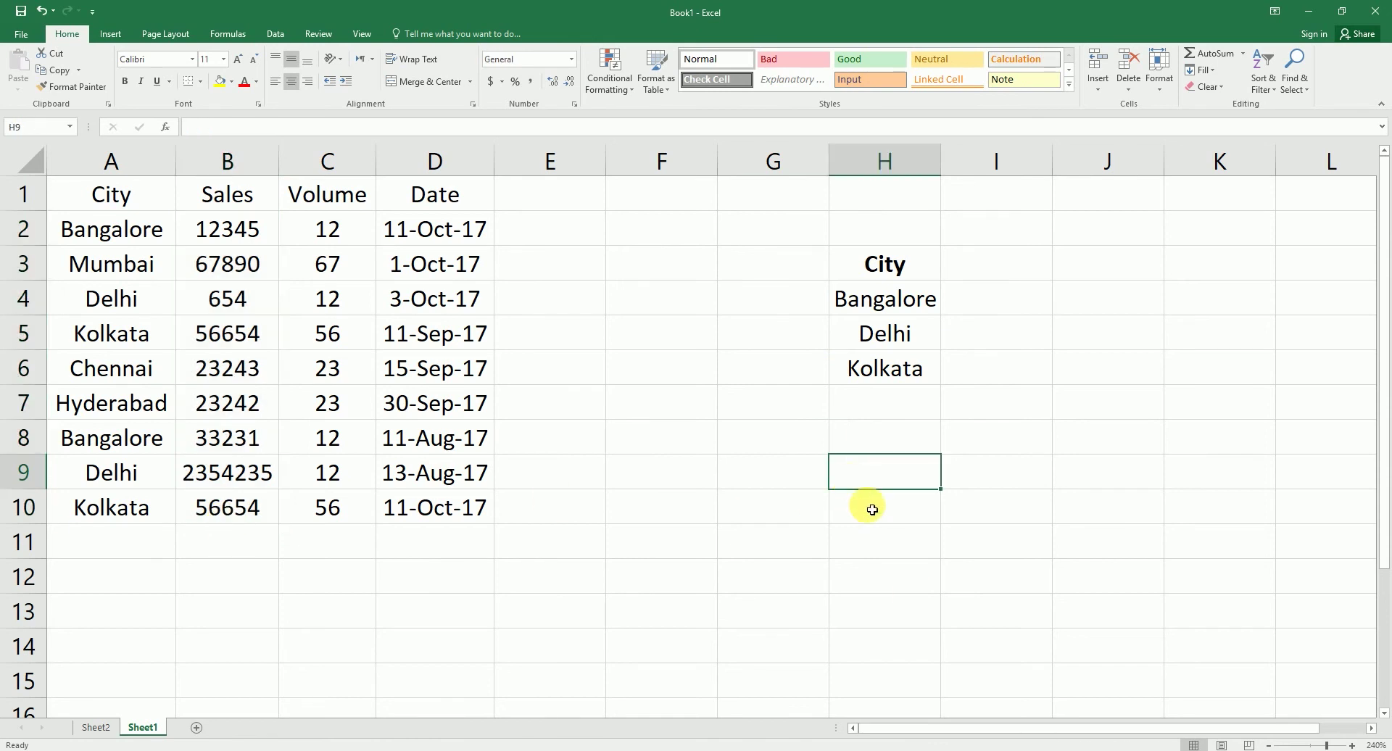
type("=")
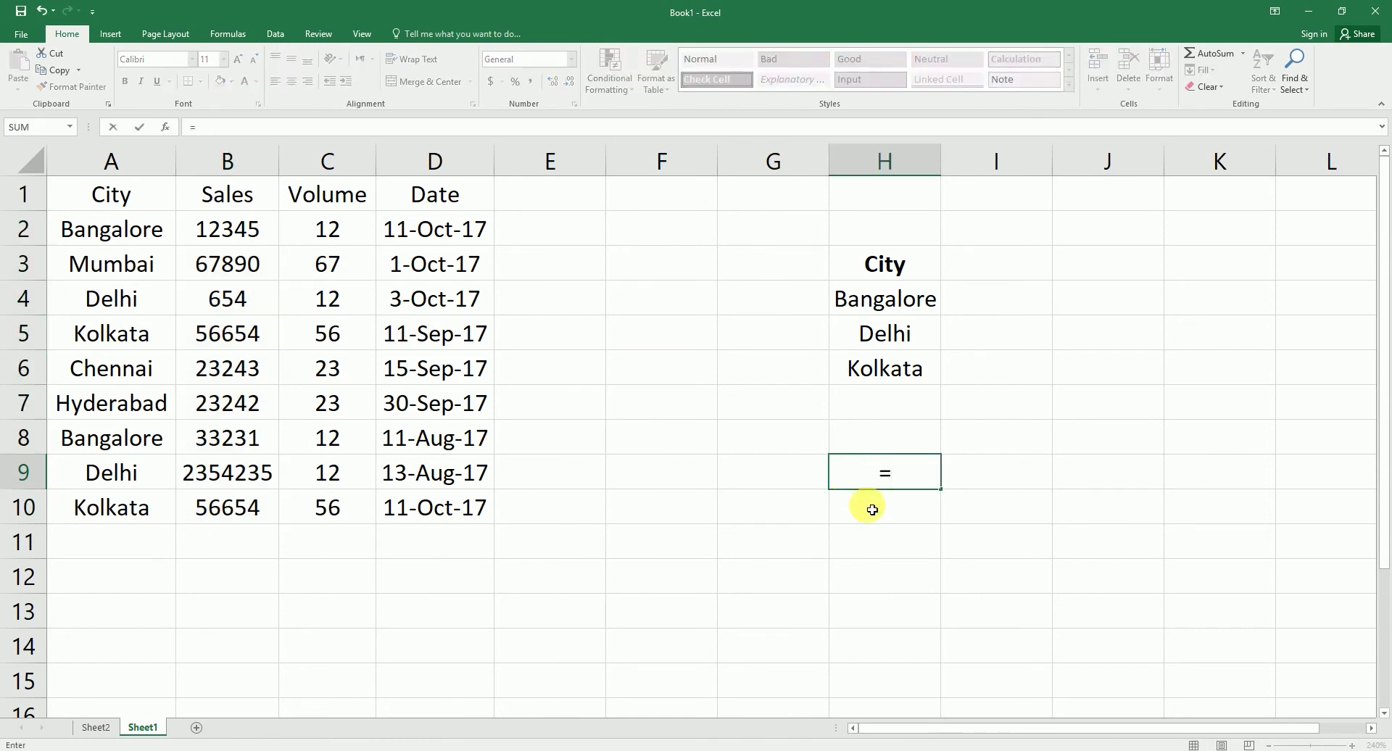
type("count")
key("Tab")
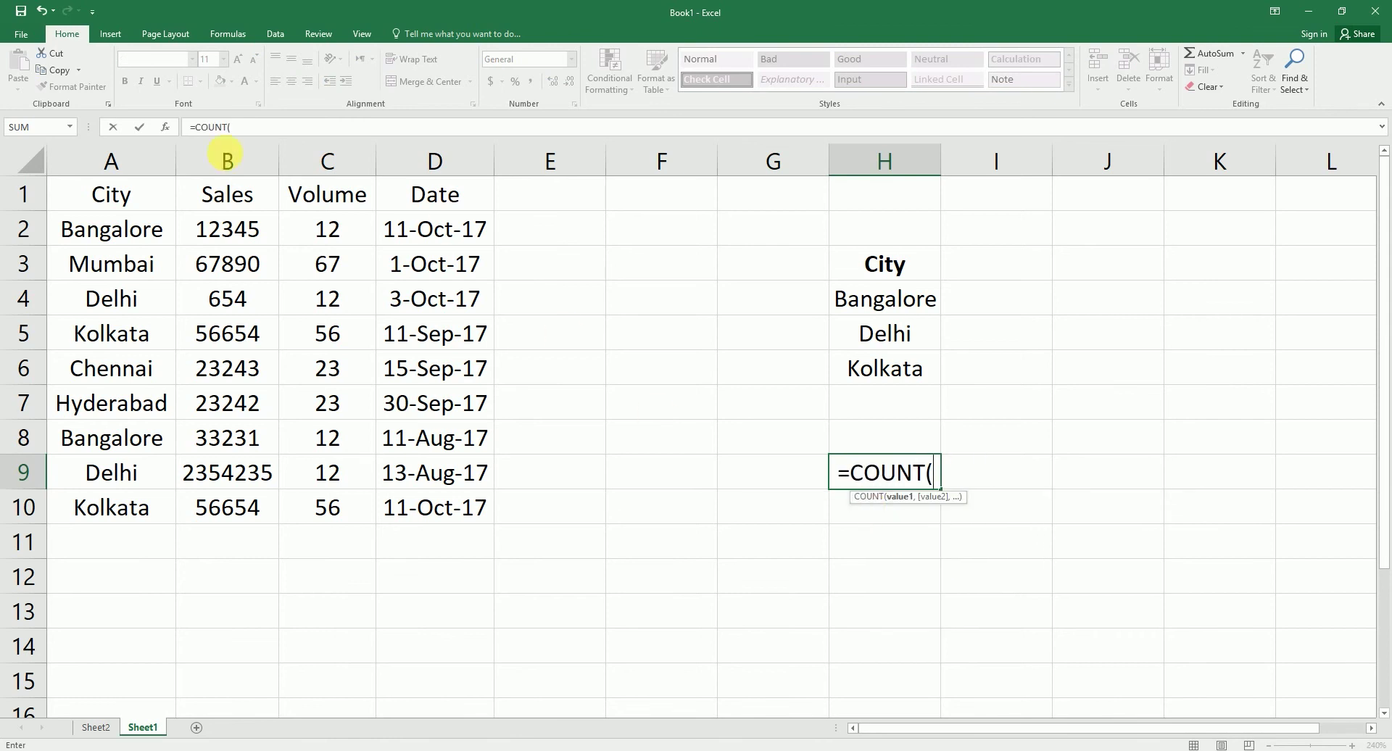
left_click(243, 169)
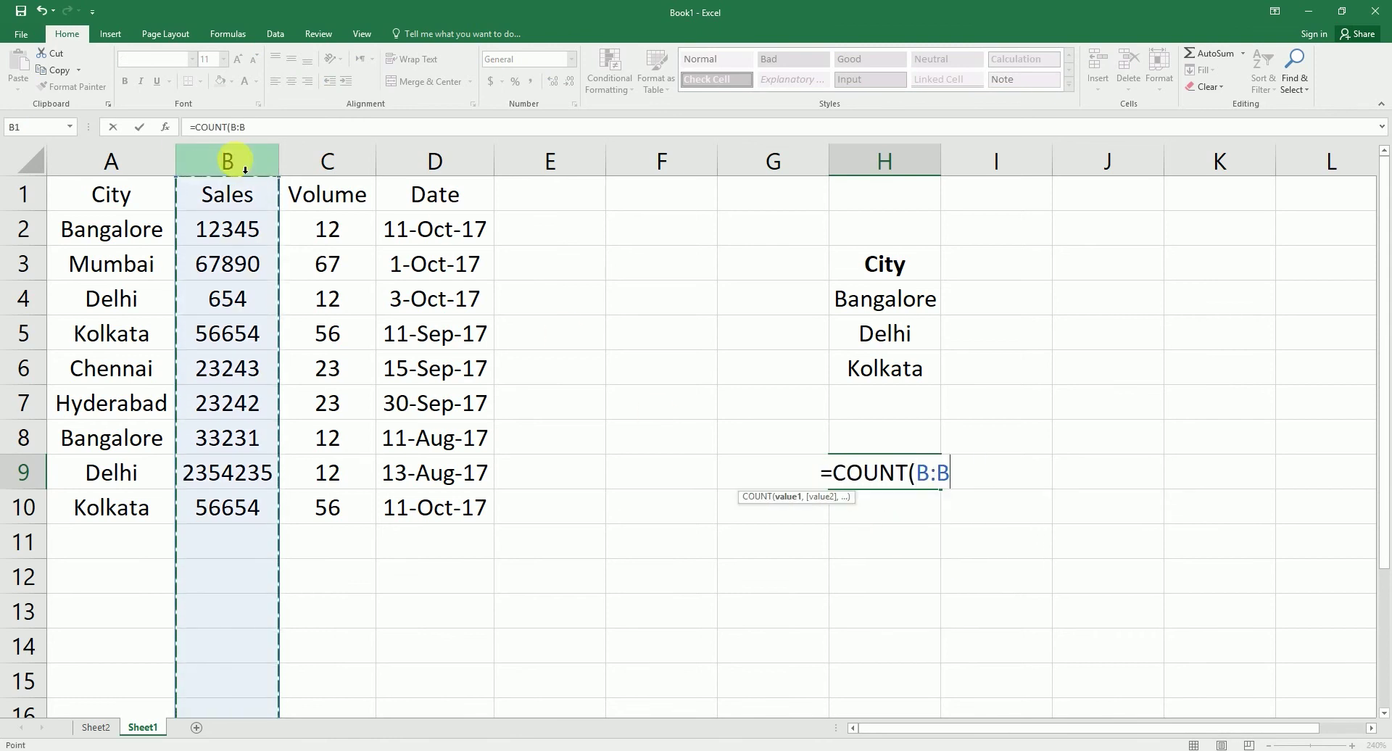
type(")")
key("Return")
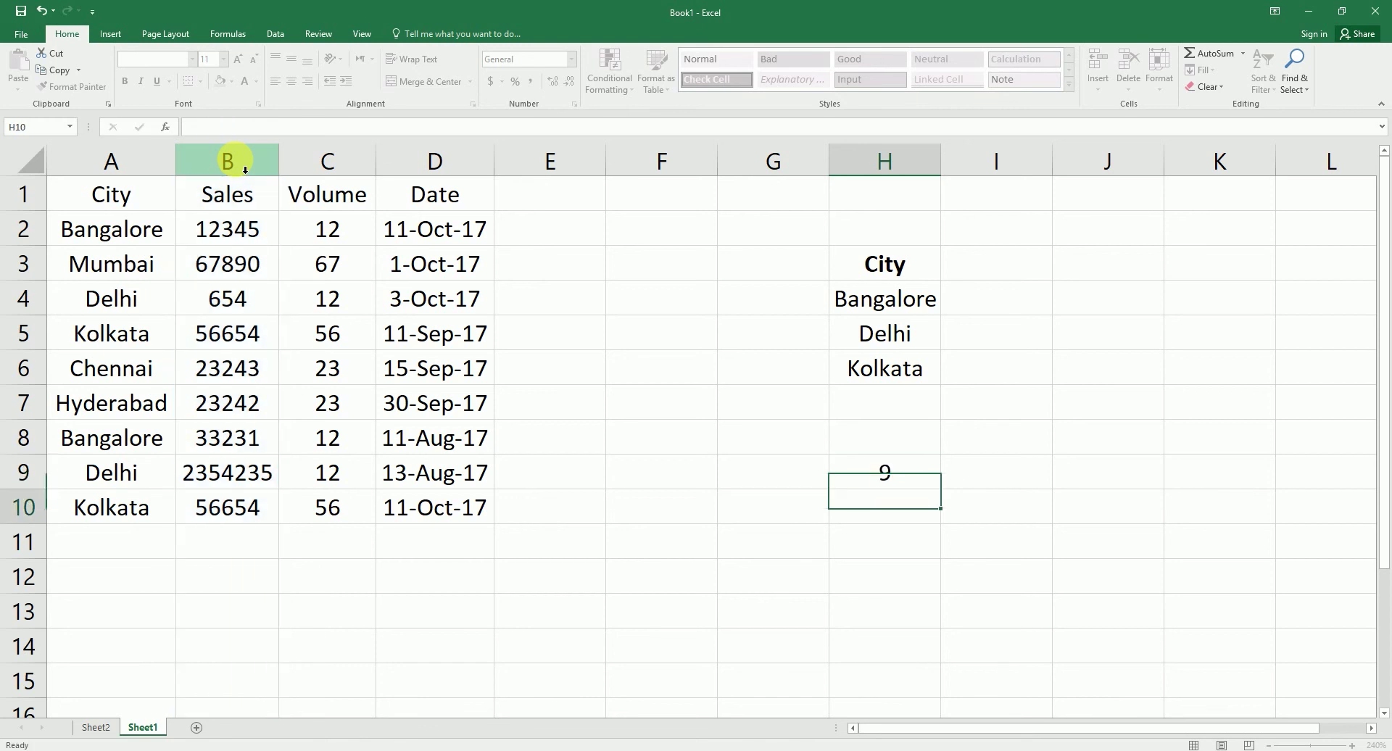
- Review the COUNT formula in H9 and compare its result with the count of the selected cells B2:B10
left_click(909, 475)
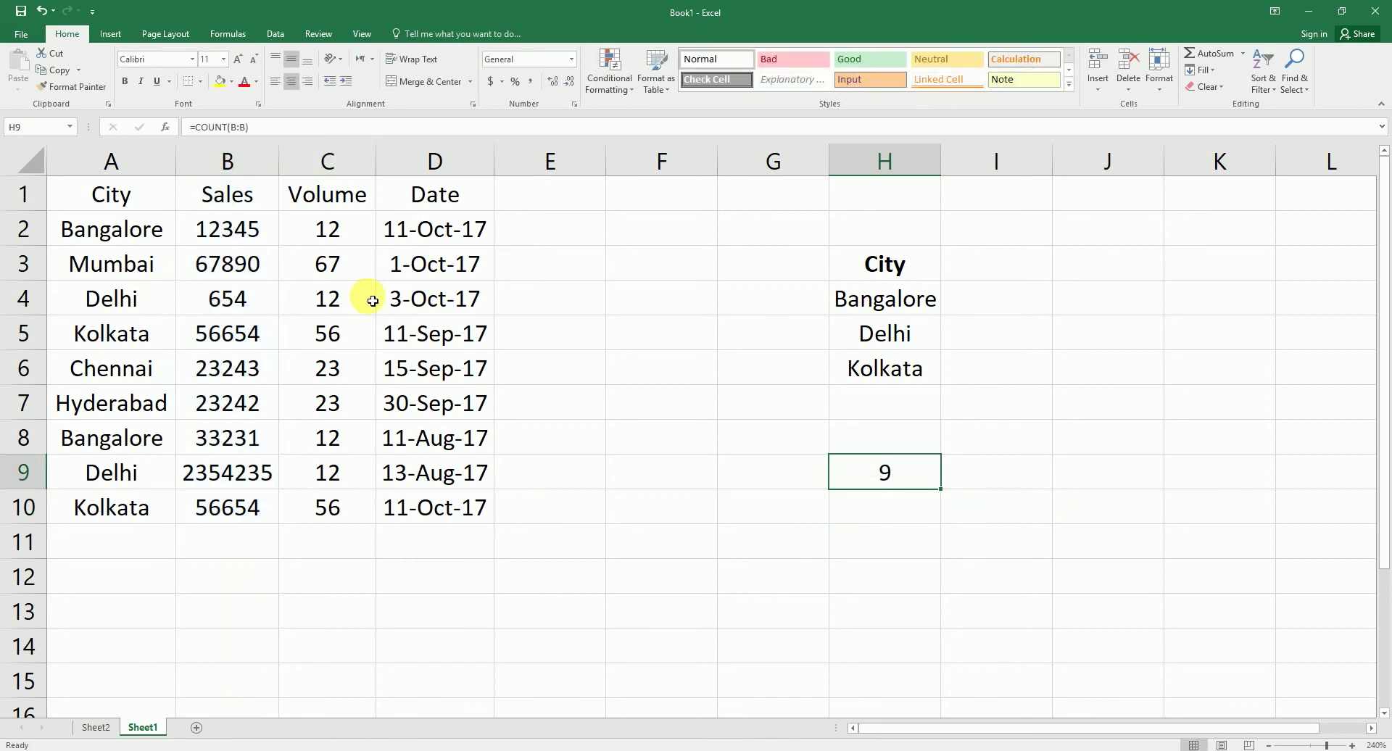
left_click_drag(246, 232, 243, 516)
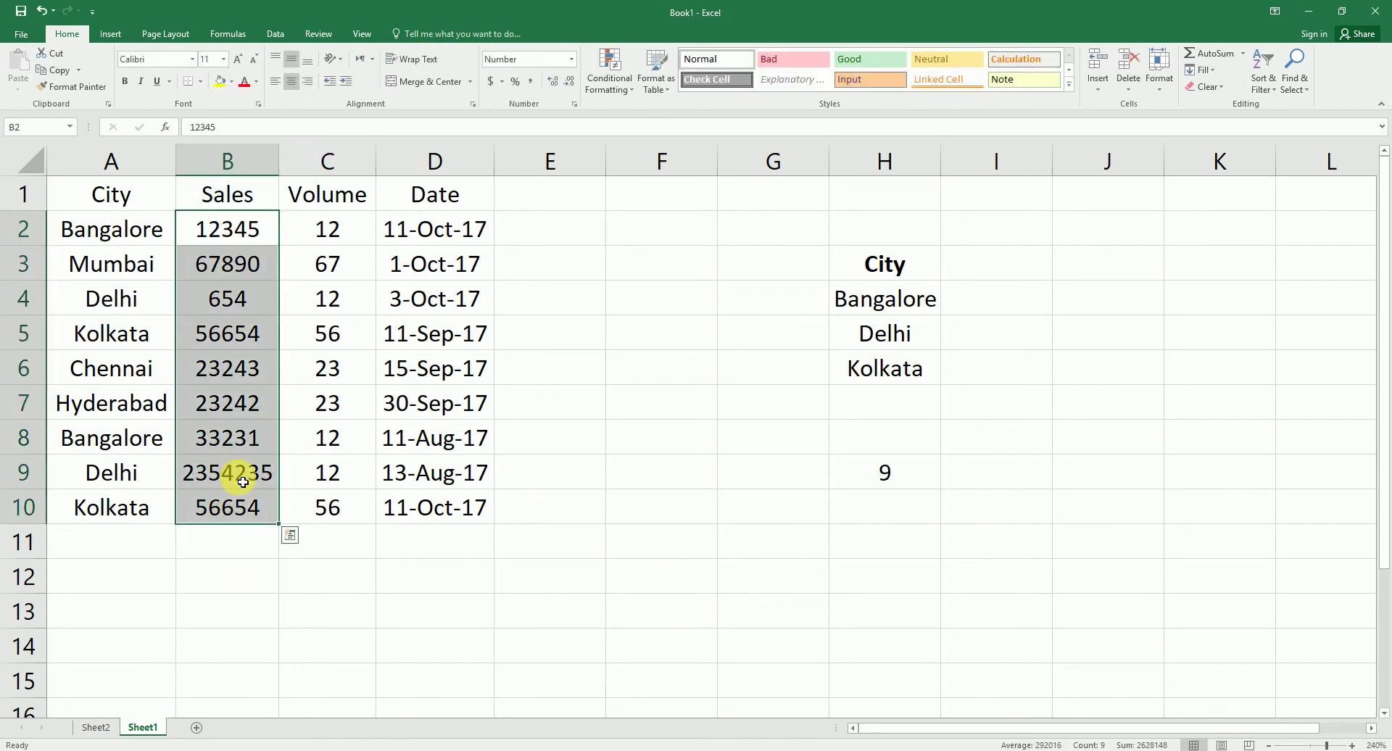
left_click(891, 482)
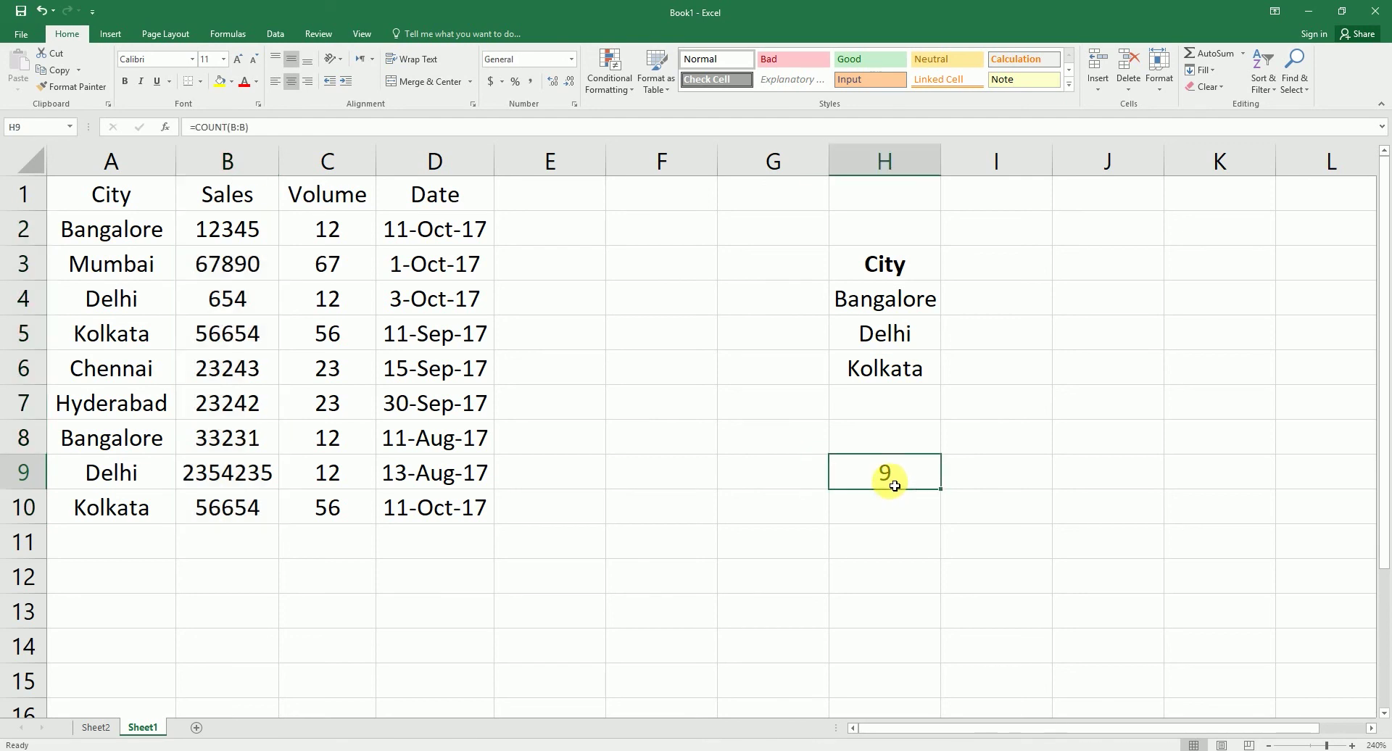
- Test the COUNT formula by replacing Hyderabad's sales value in B7 with the text A, checking H9, and undoing the change
left_click(241, 205)
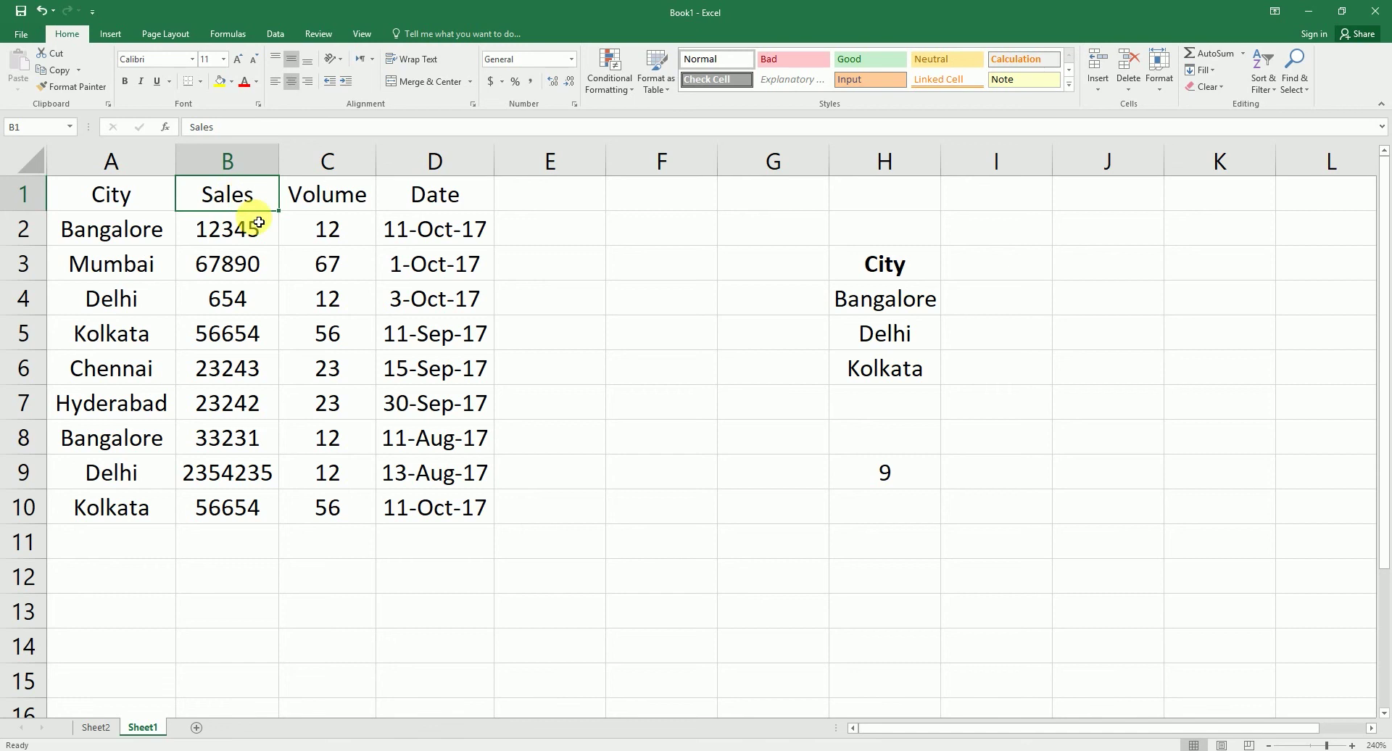
left_click(251, 409)
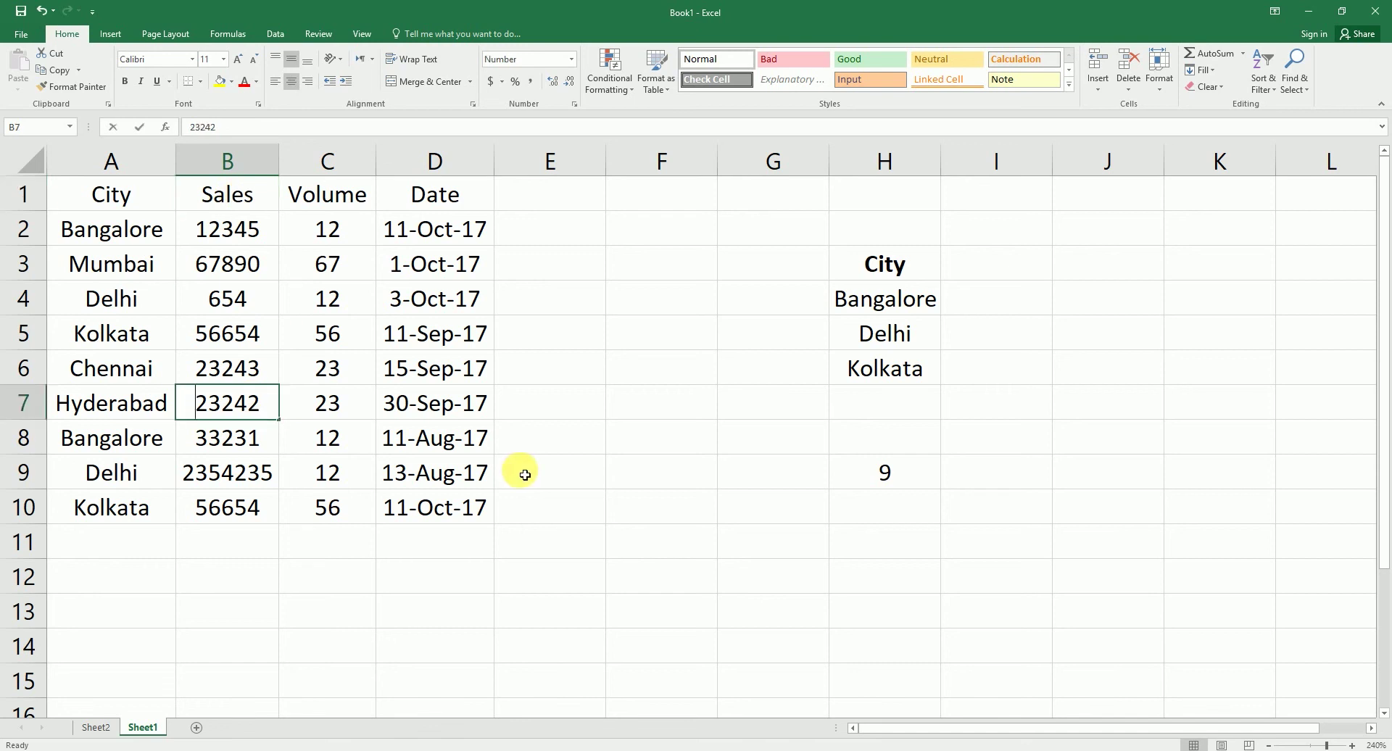
type("A")
key("Return")
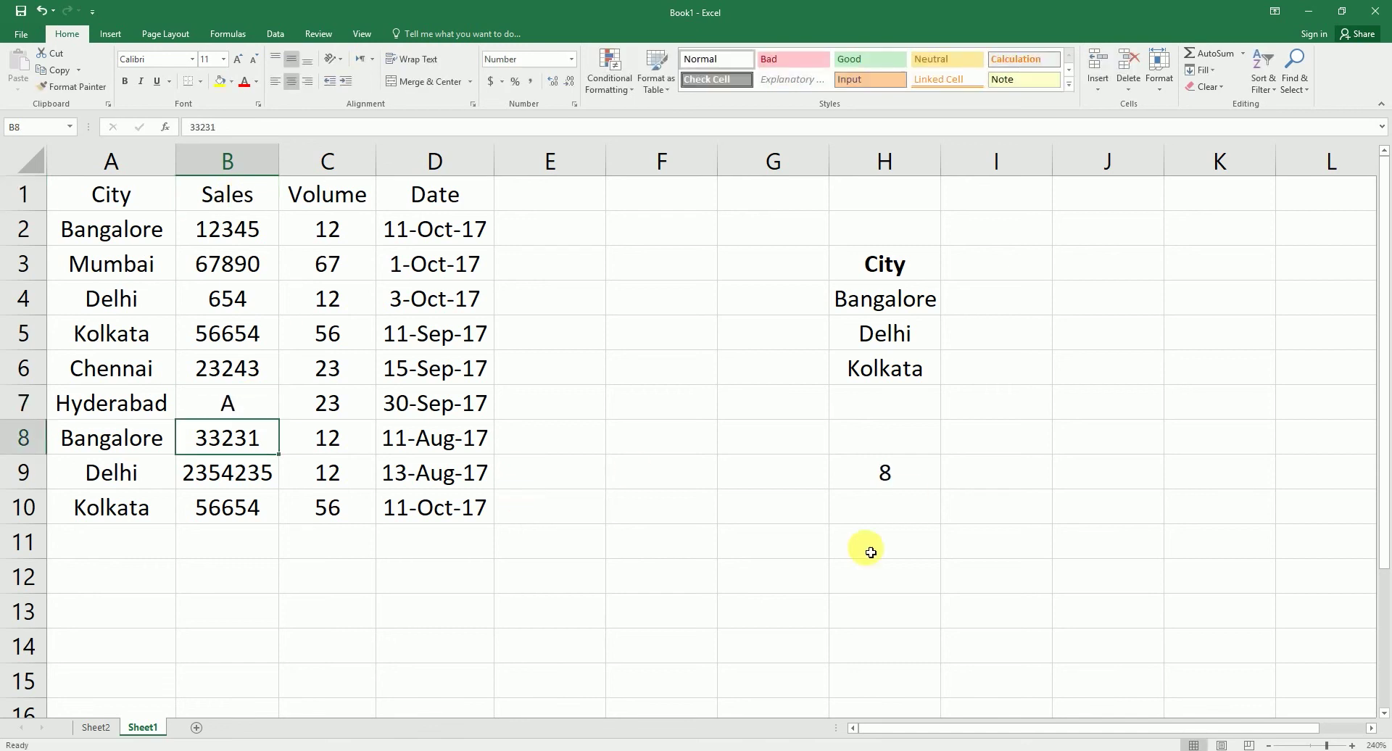
left_click(863, 493)
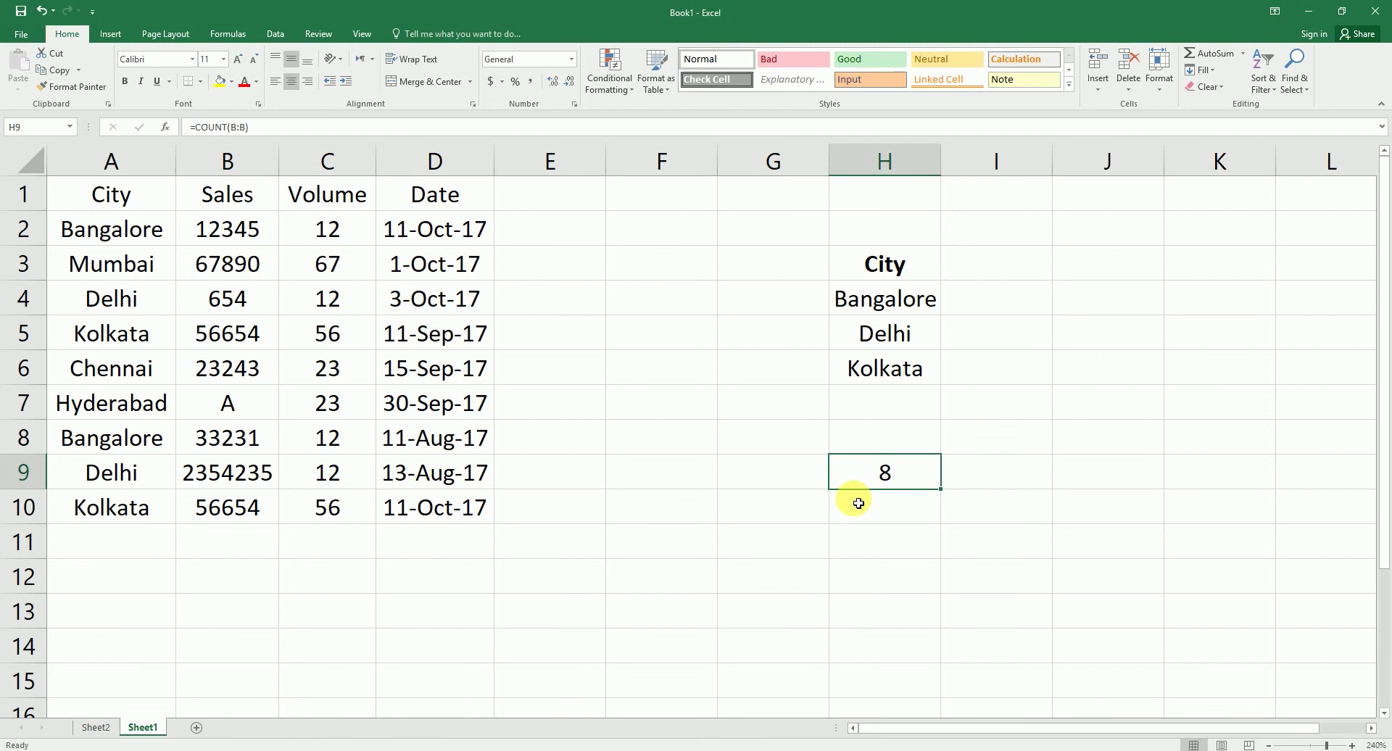
key("ctrl+z")
- Clear the COUNT formula from H9 and mark COUNT as covered on Sheet2 by entering P in E8
left_click(885, 481)
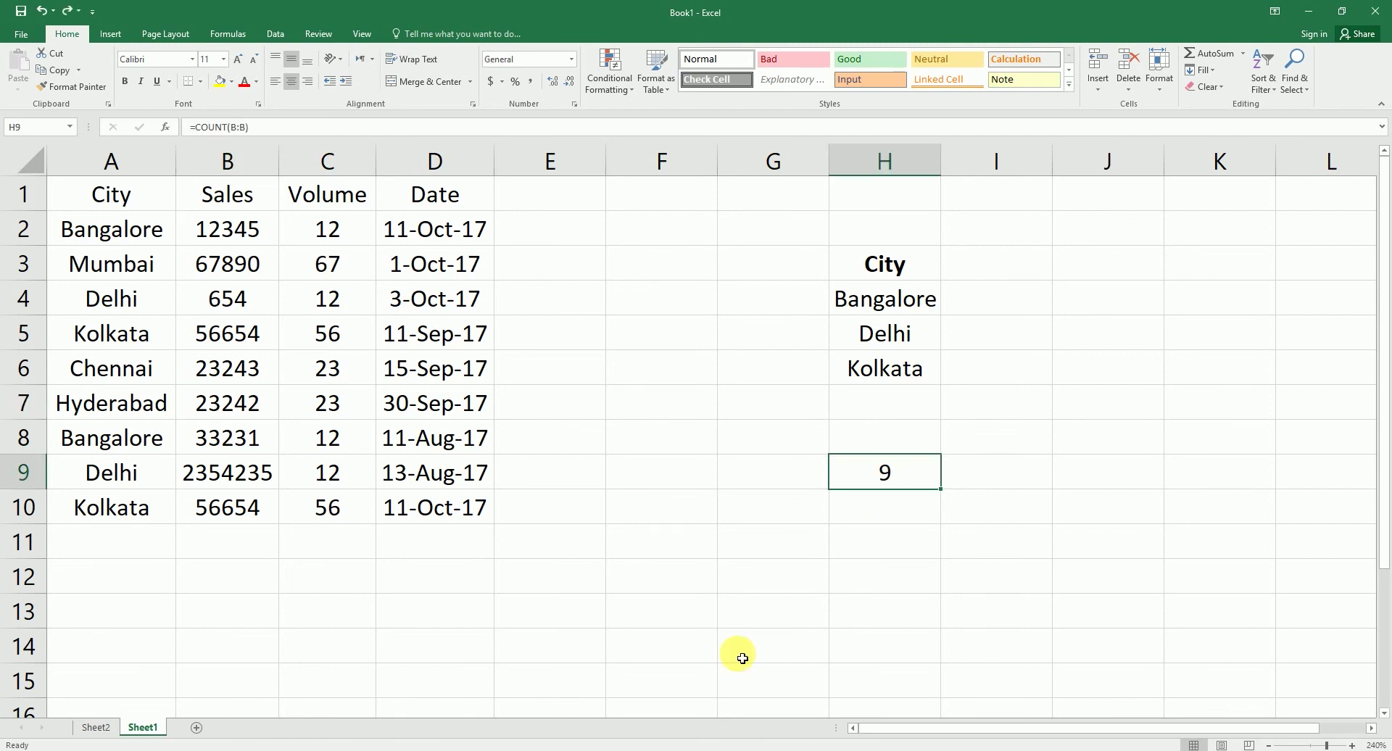
key("Delete")
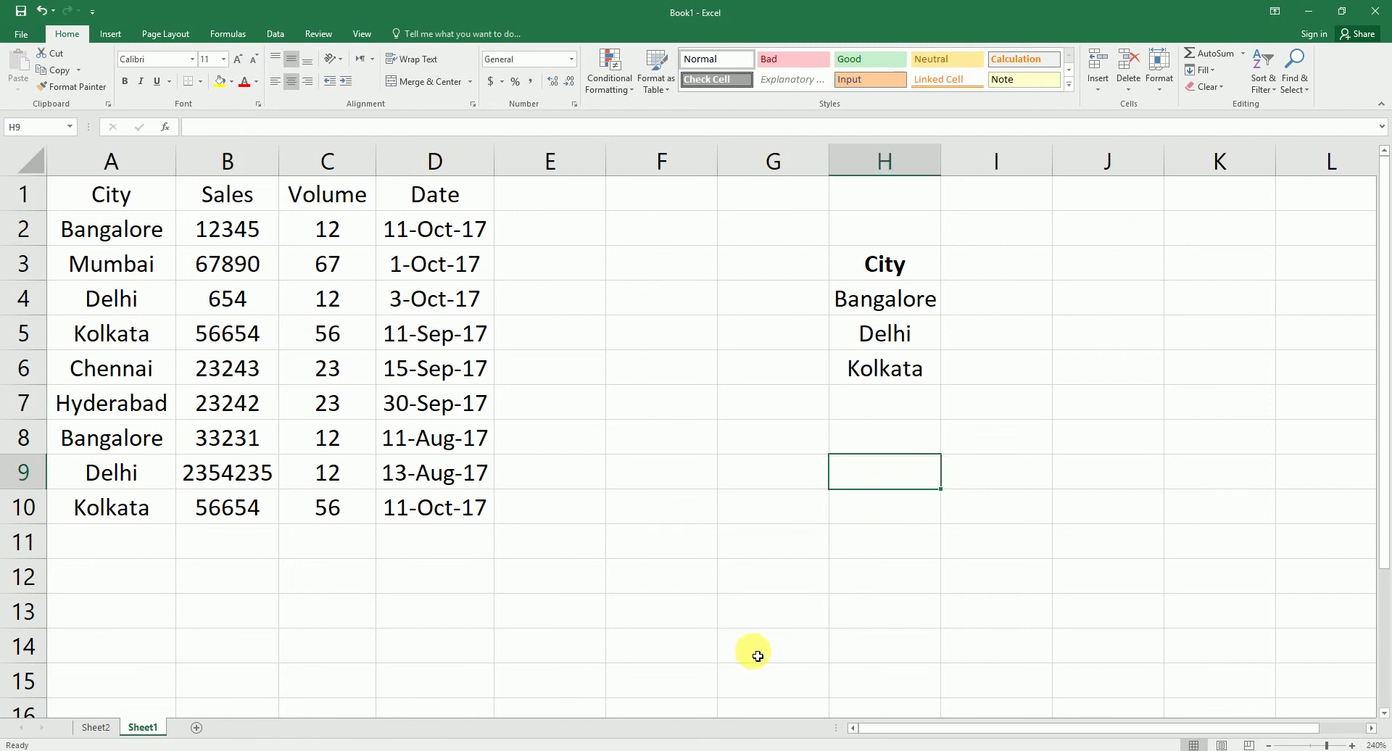
left_click(96, 727)
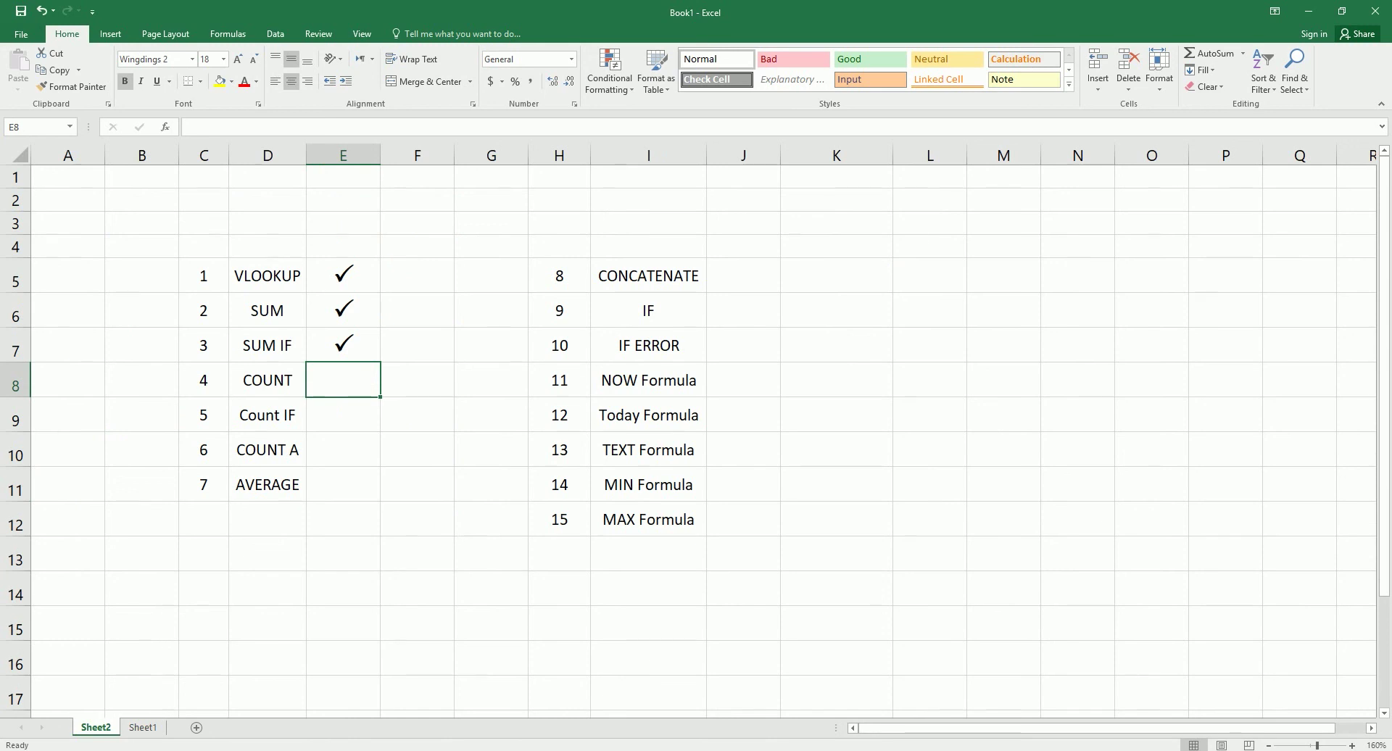
type("P")
key("Return")
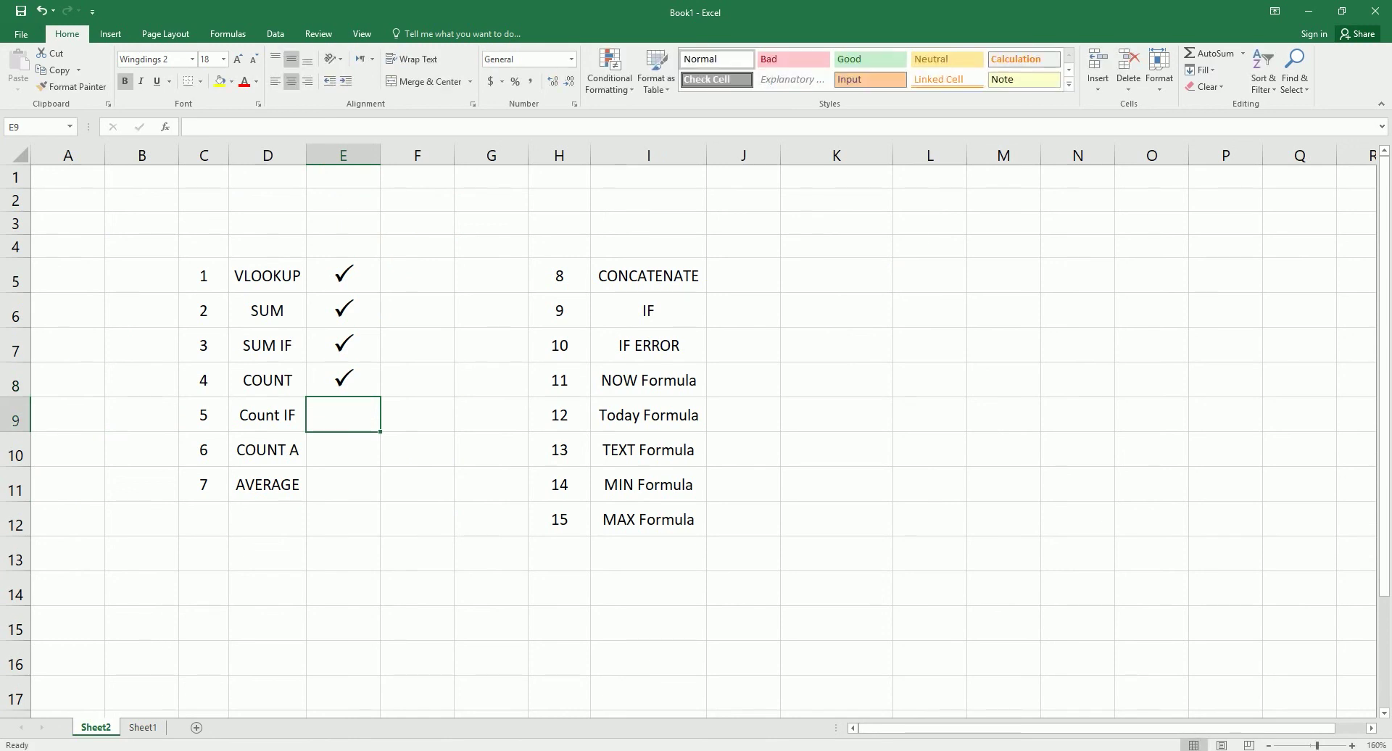
- On Sheet1, enter =COUNTIF(A:A,H4) in I4 to count how often Bangalore appears in the City column
left_click(286, 430)
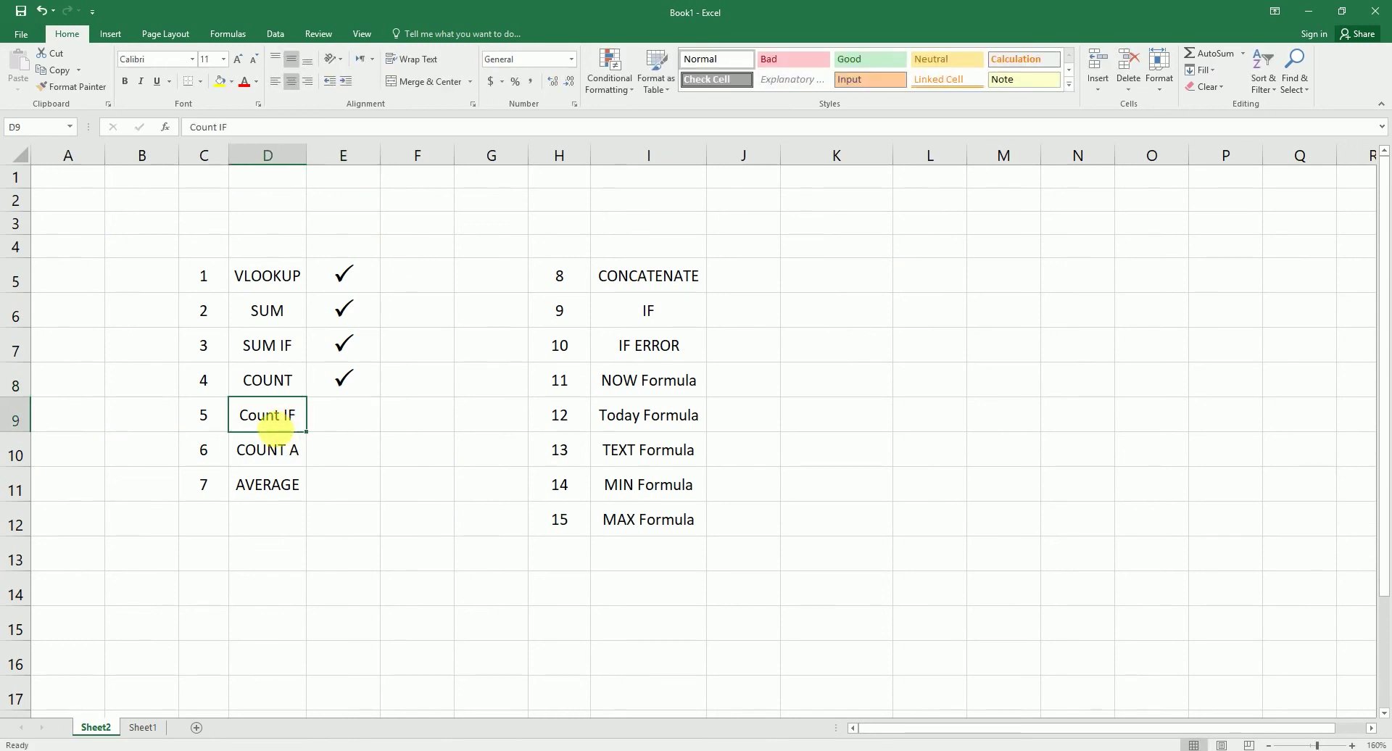
left_click(145, 727)
left_click(976, 298)
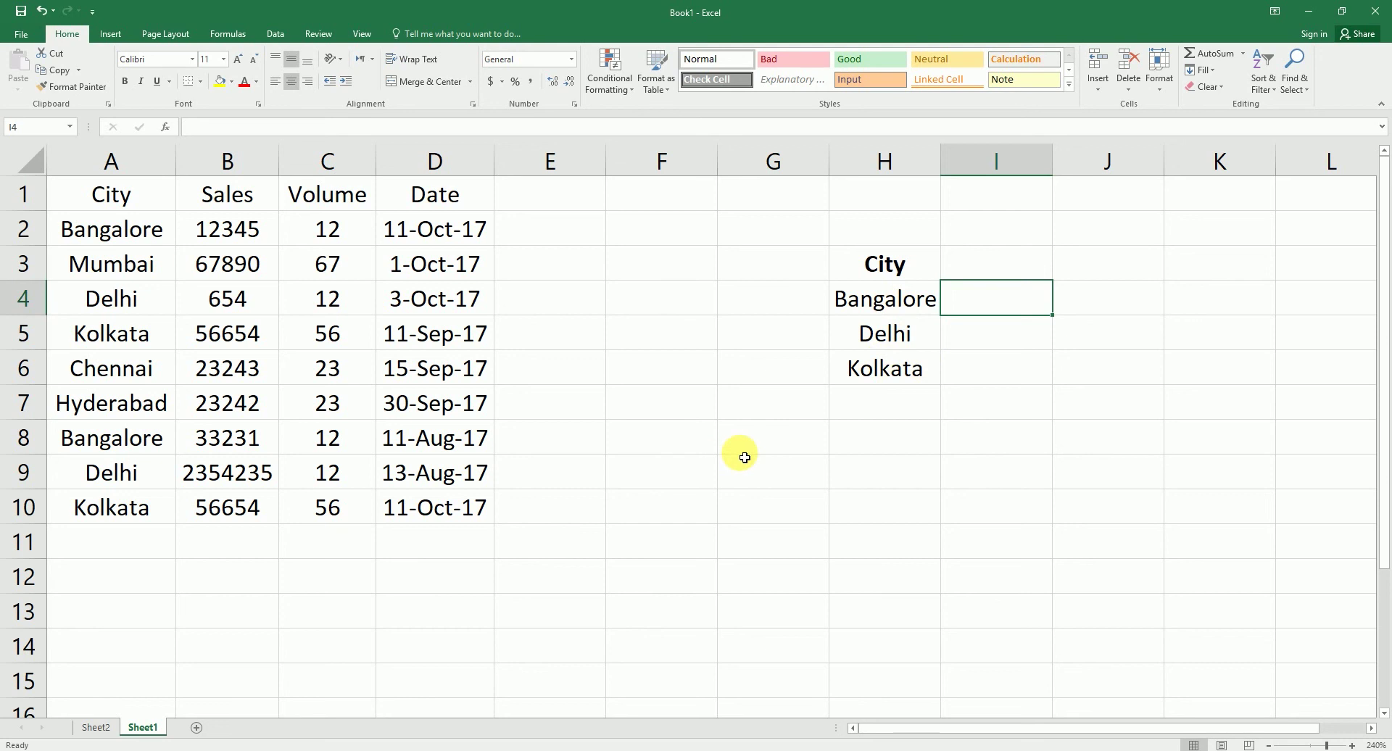
type("=coun")
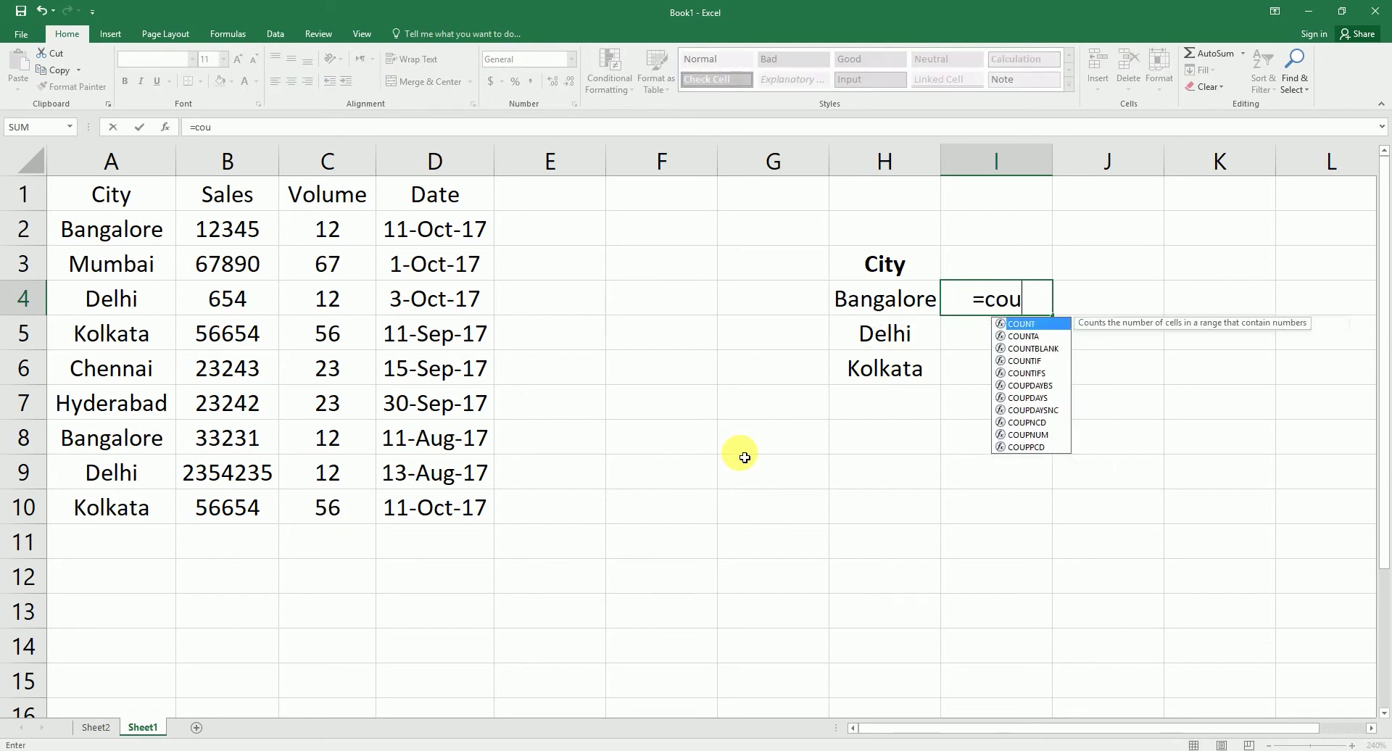
key("Down")
key("Down")
key("Down")
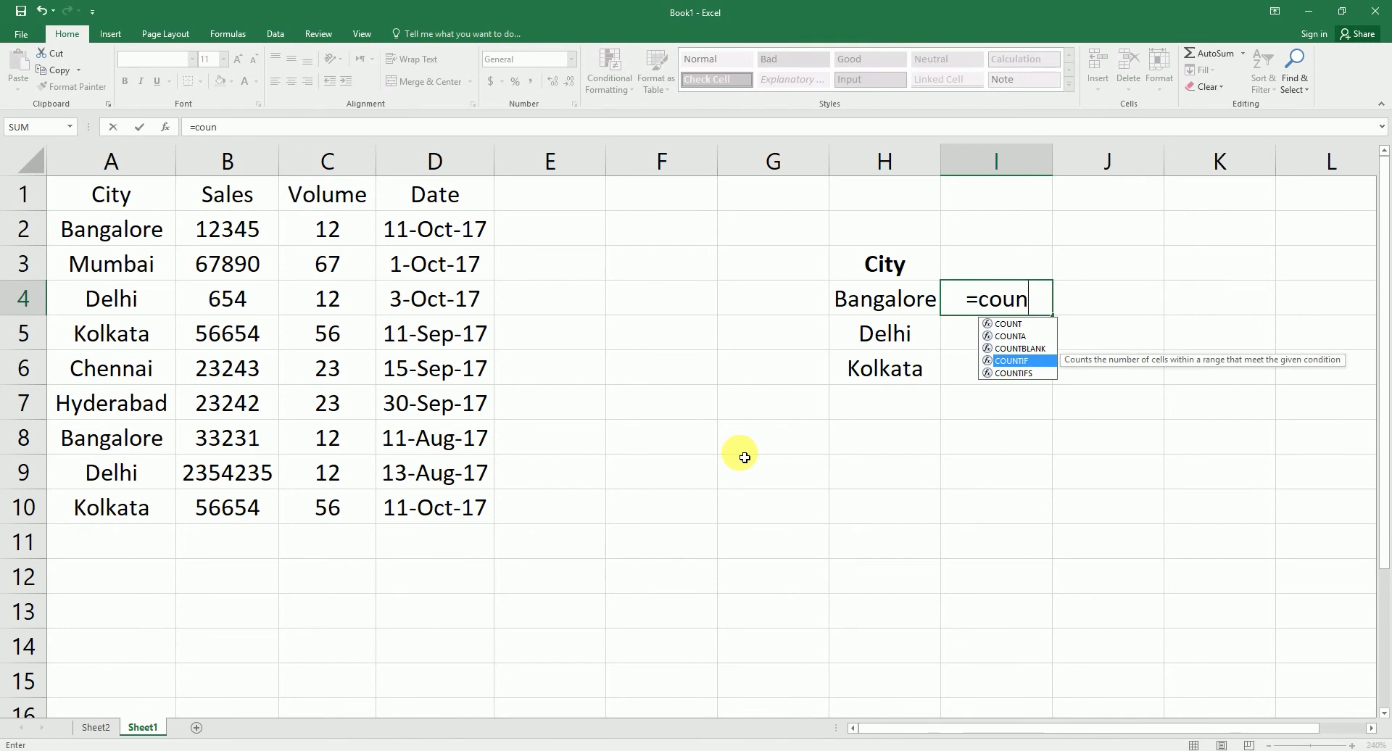
key("Tab")
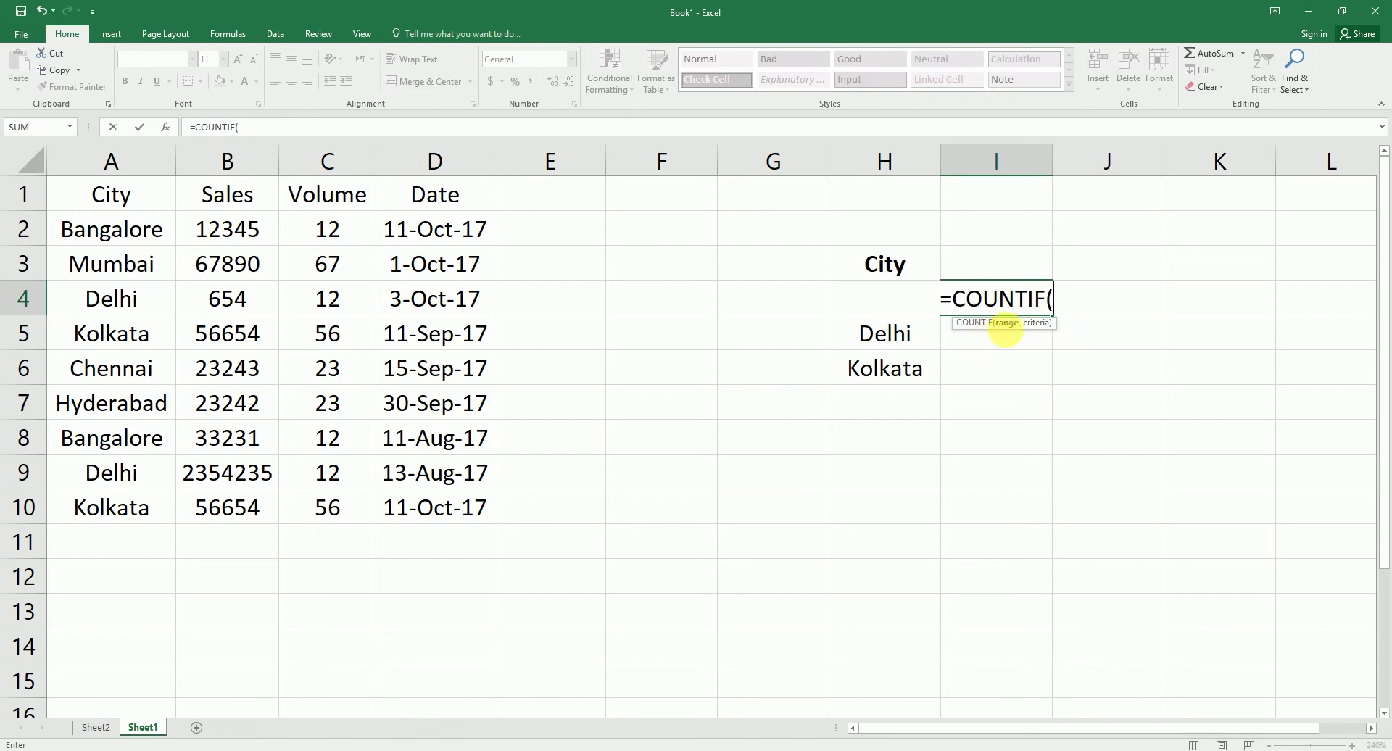
left_click(143, 165)
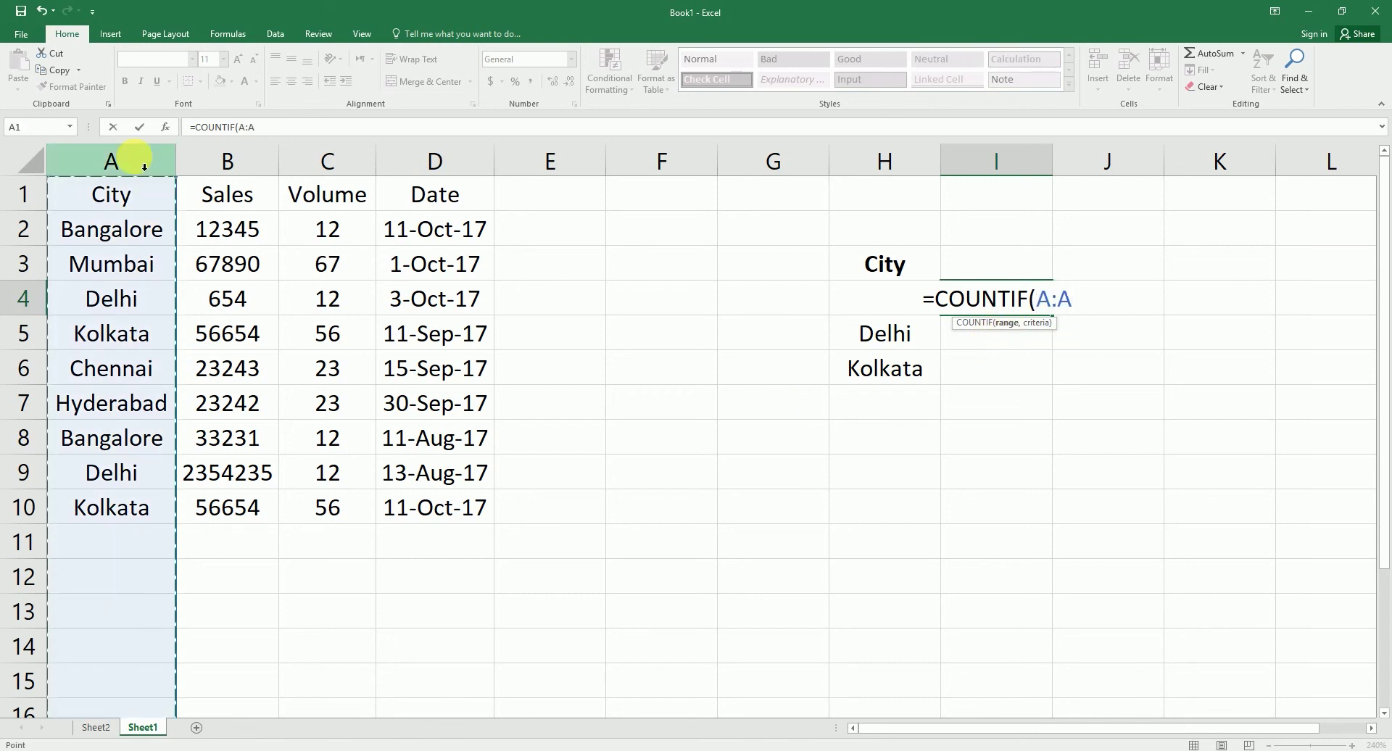
type(",")
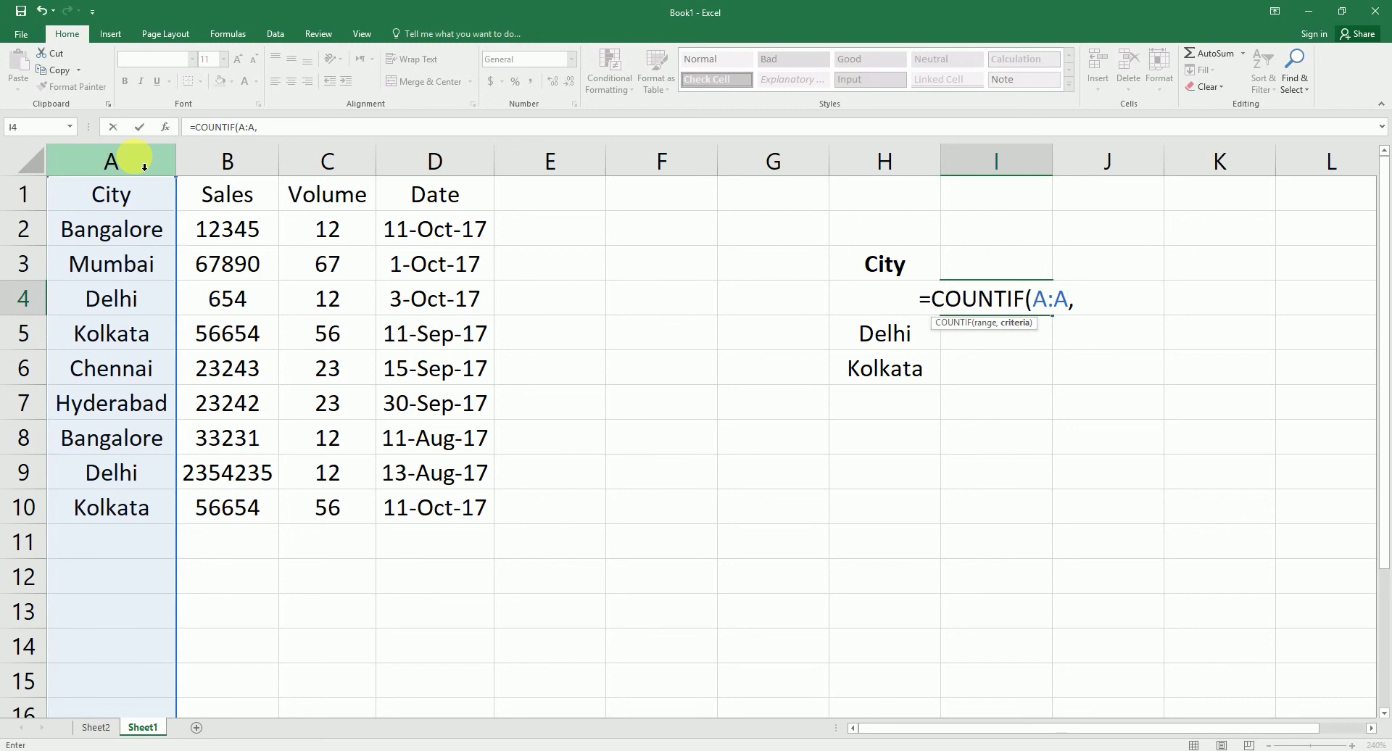
left_click(880, 334)
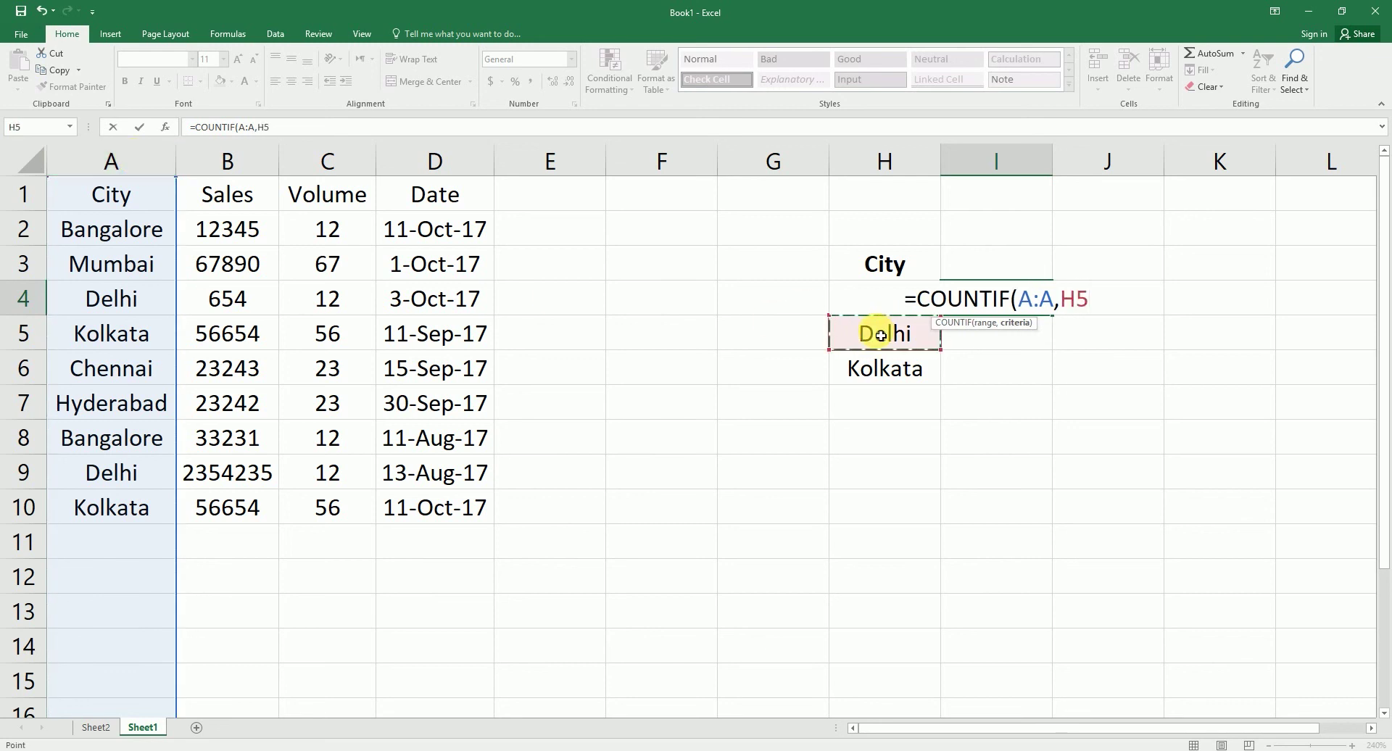
key("Up")
key("Return")
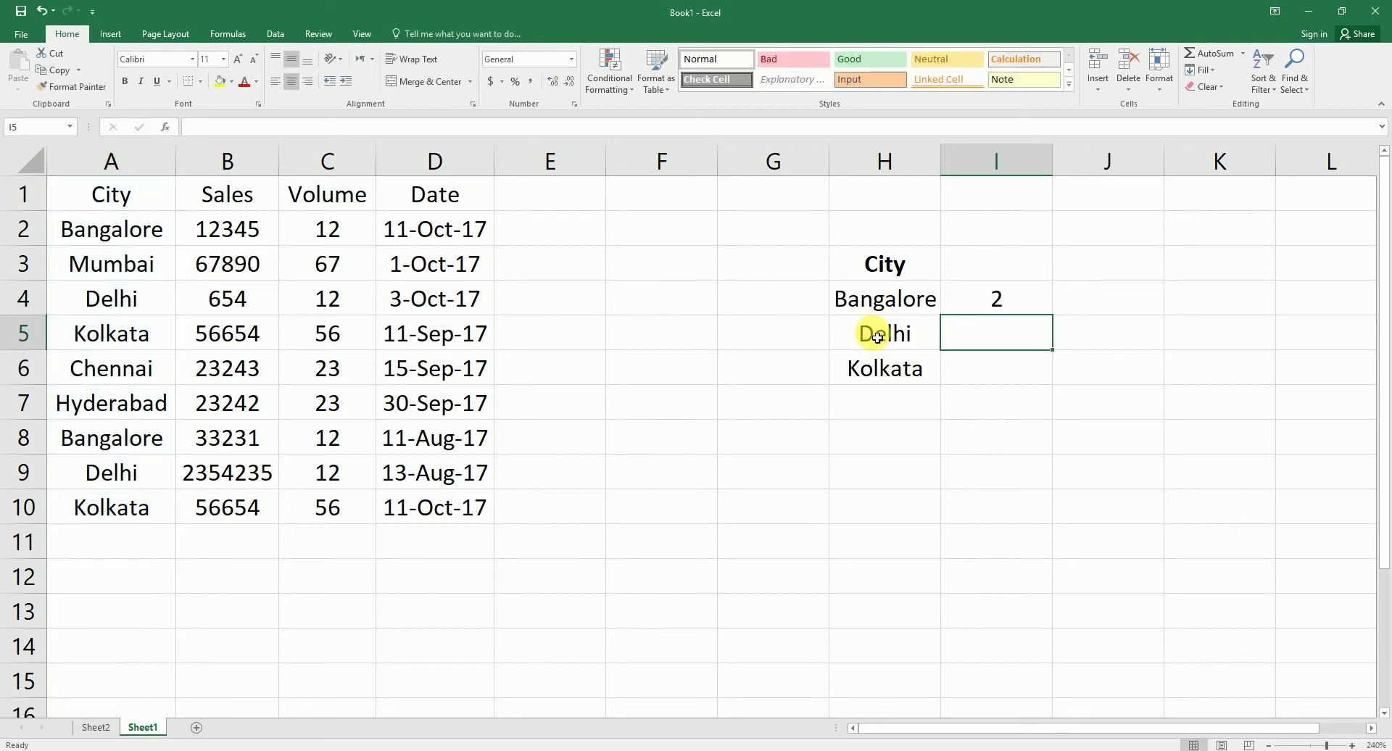
- Check the Bangalore entries in A2 and A8, and copy the COUNTIF formula from I4 down to I6 for Delhi and Kolkata
left_click(112, 231)
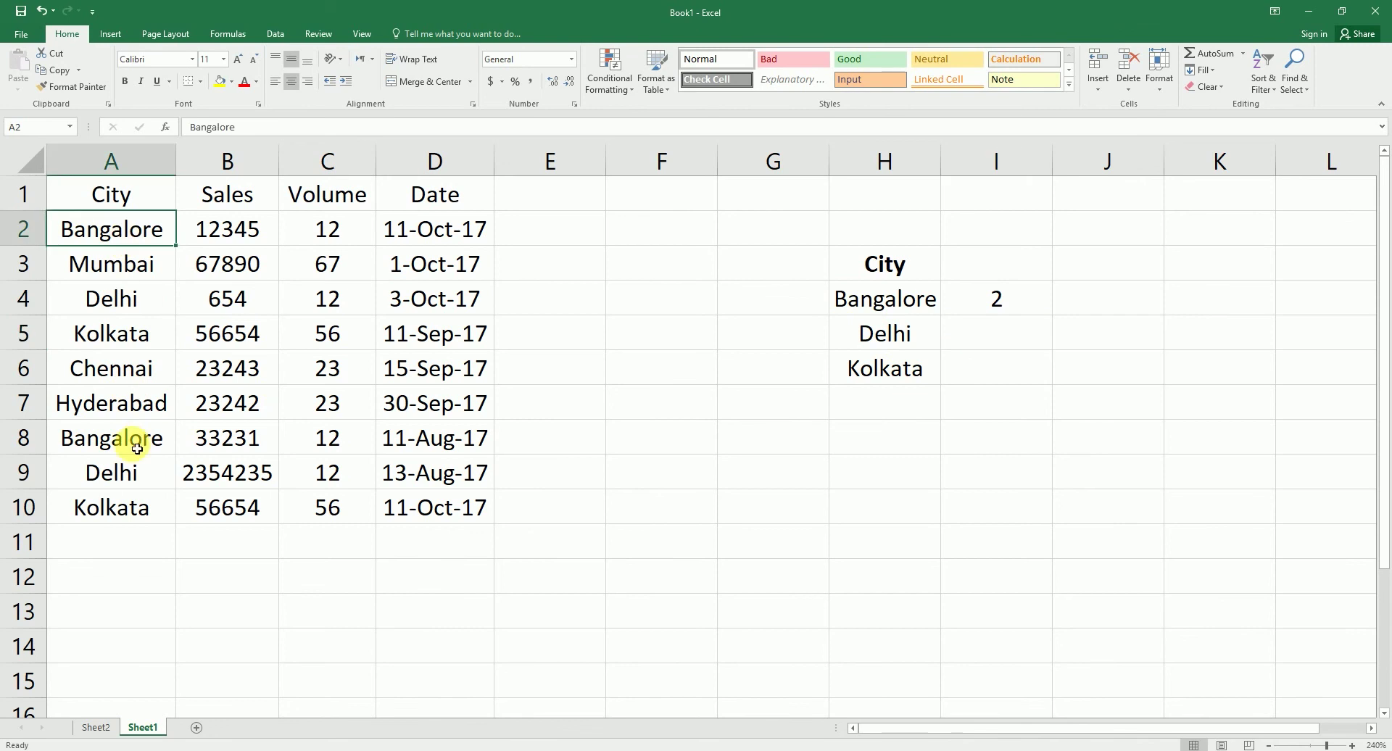
left_click(123, 438, "ctrl")
left_click(994, 301)
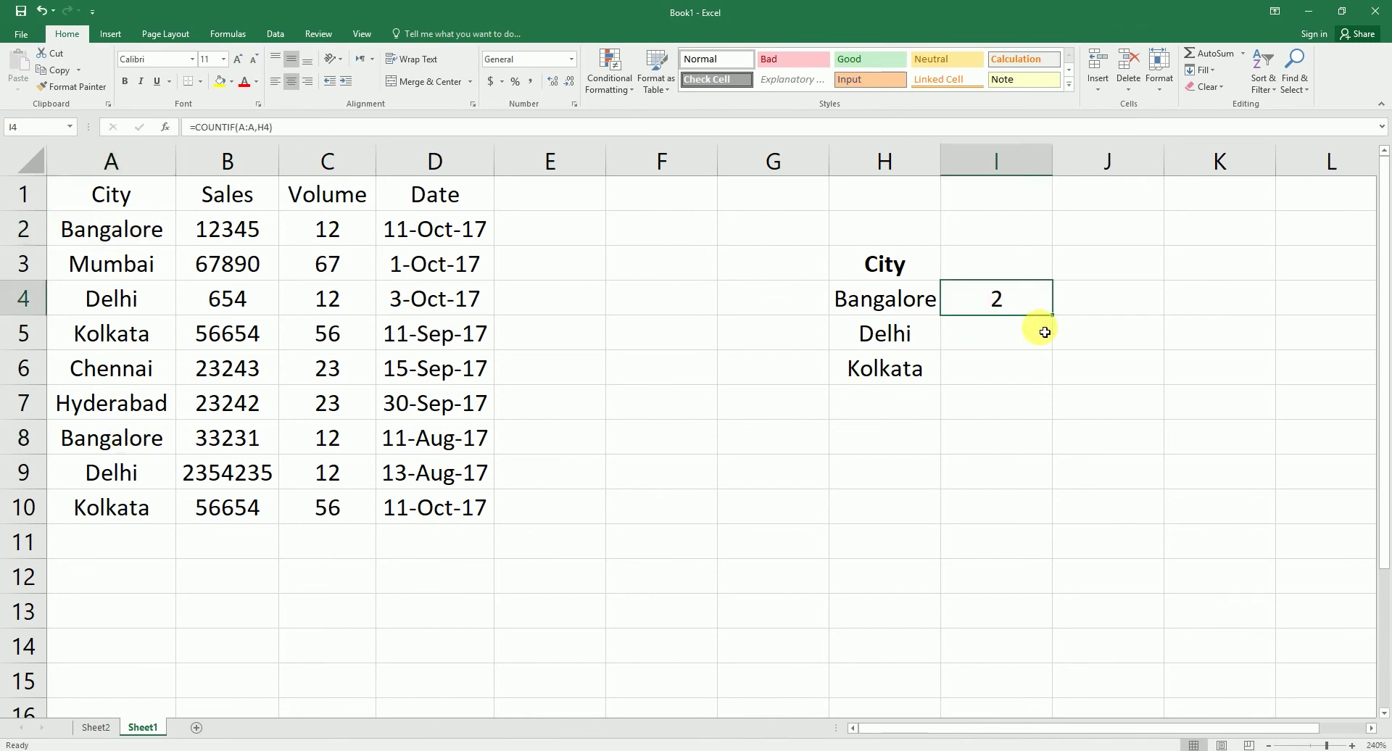
left_click_drag(1057, 318, 1057, 371)
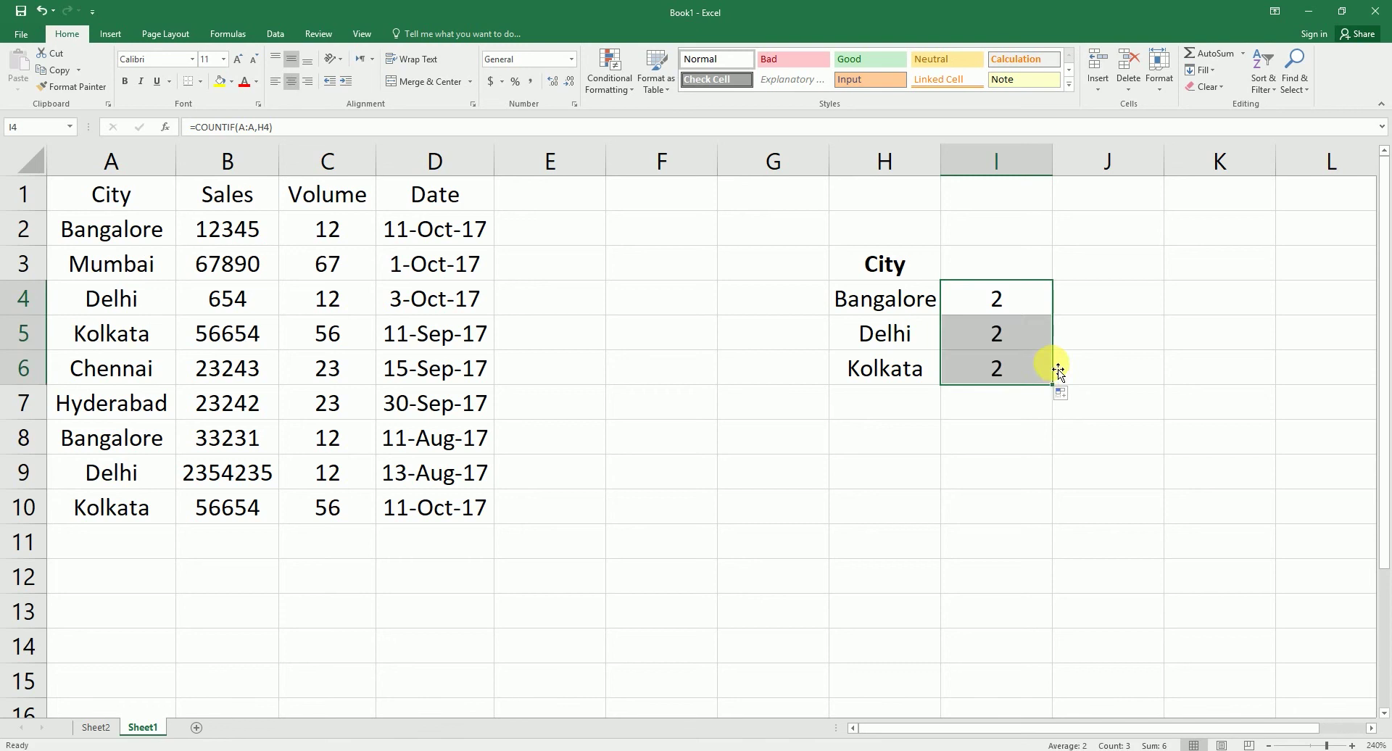
left_click(1007, 335)
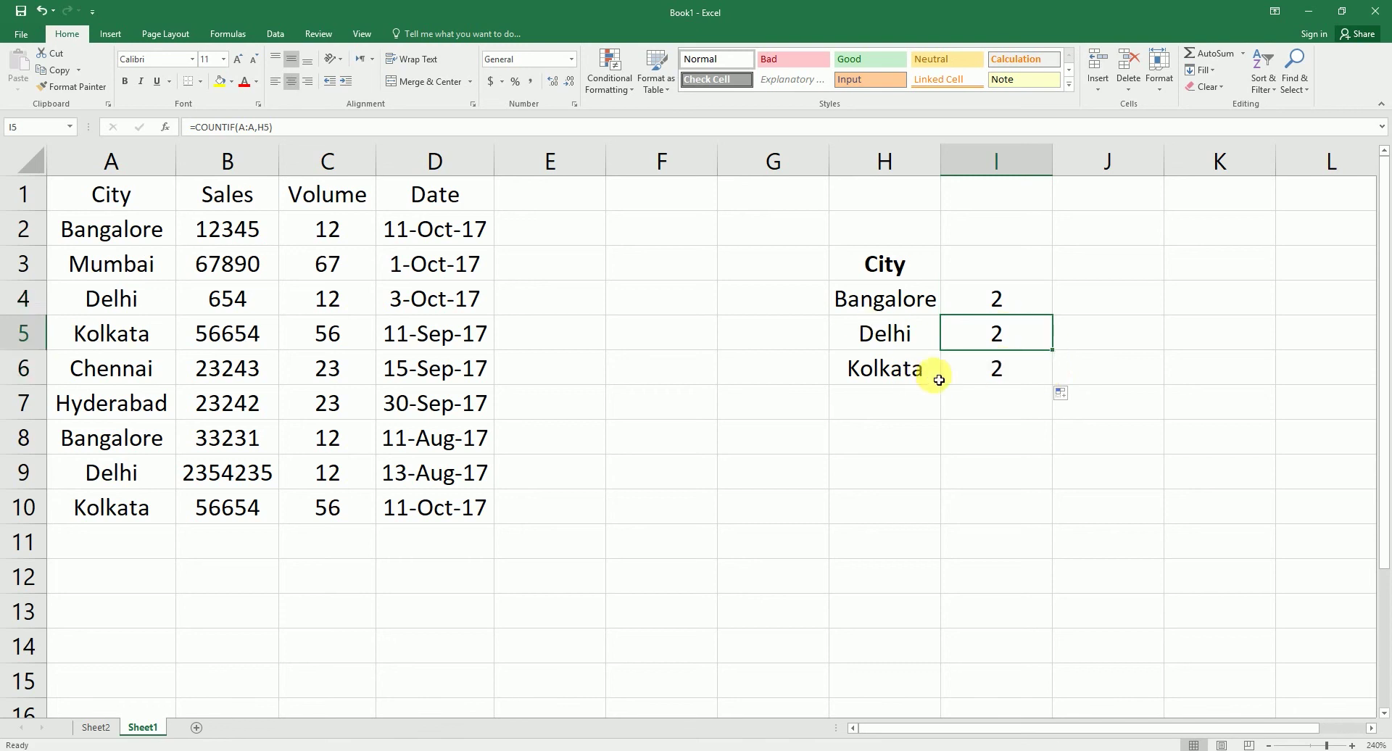
left_click(996, 381)
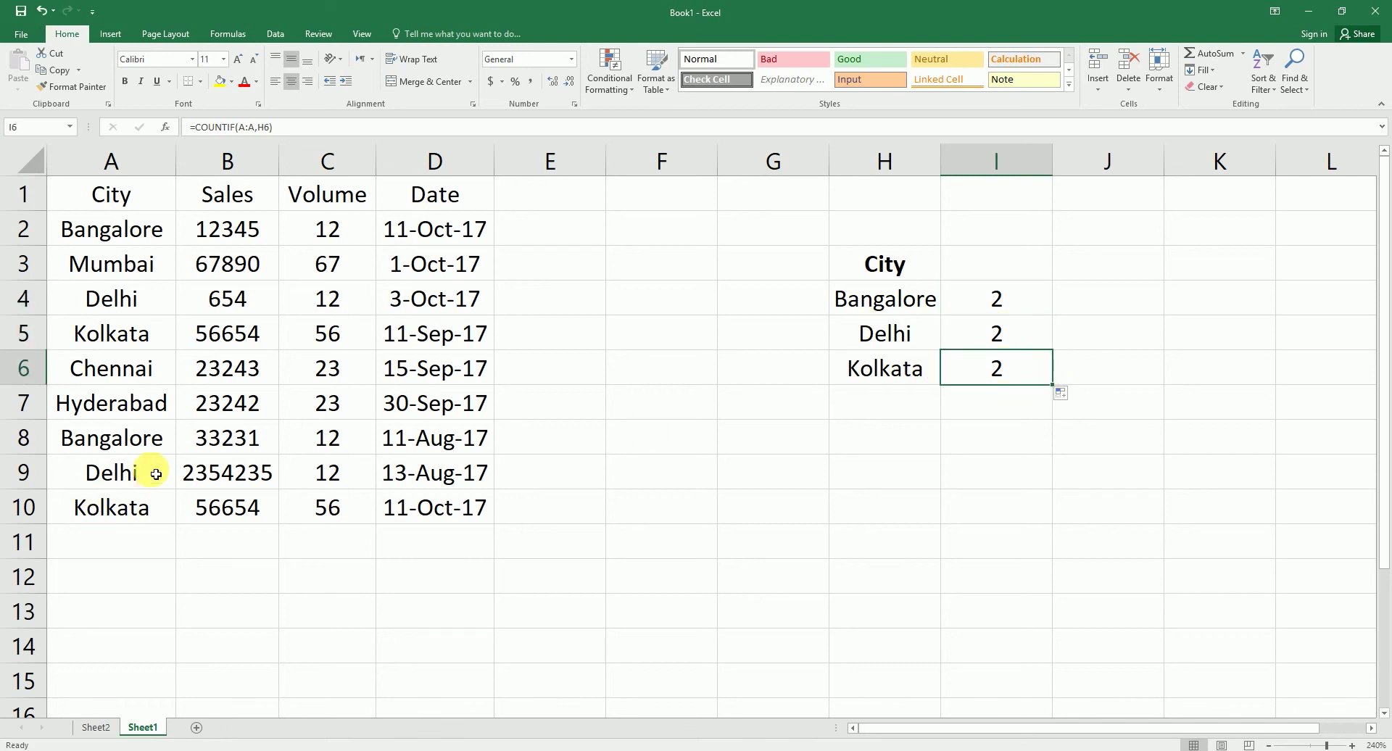
- Change the city in A9 to Kolkata and check the COUNTIF results for Kolkata and Delhi in I6 and I5
left_click(109, 474)
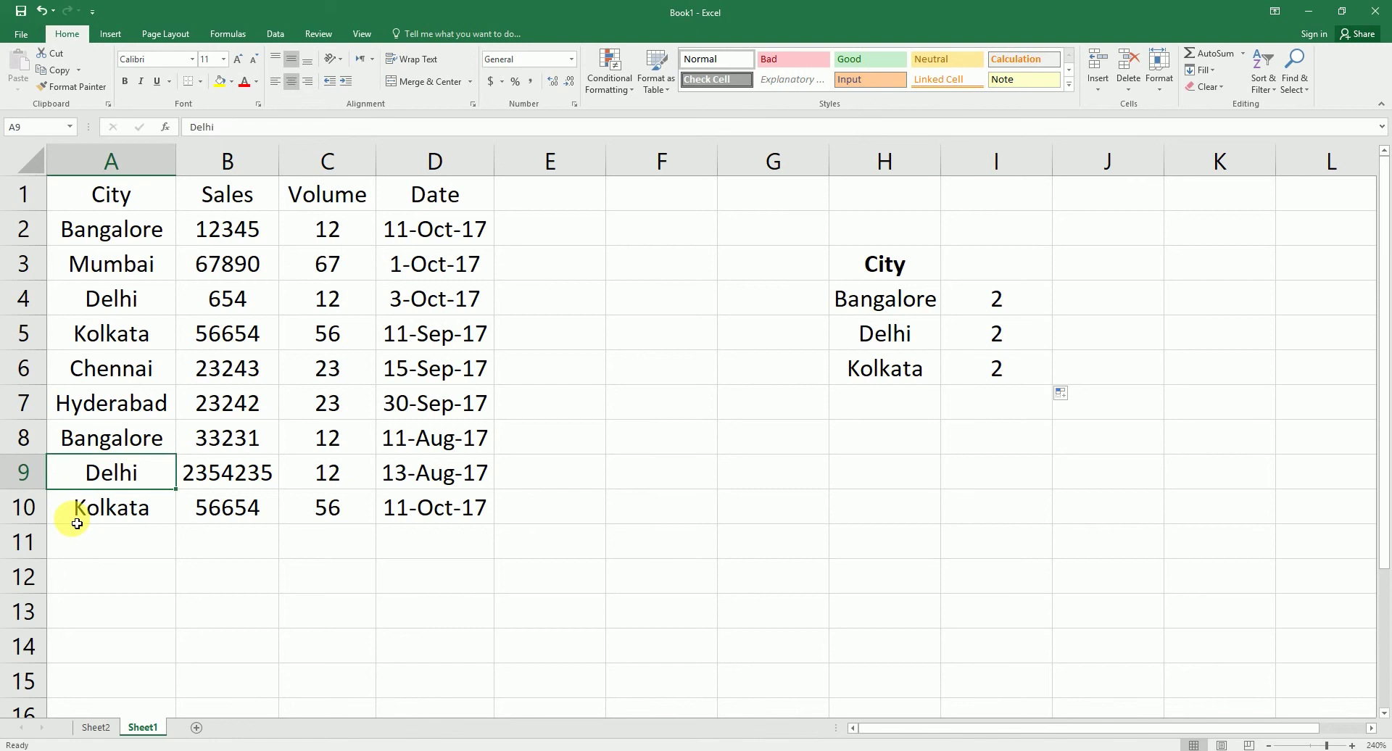
type("Kolkat")
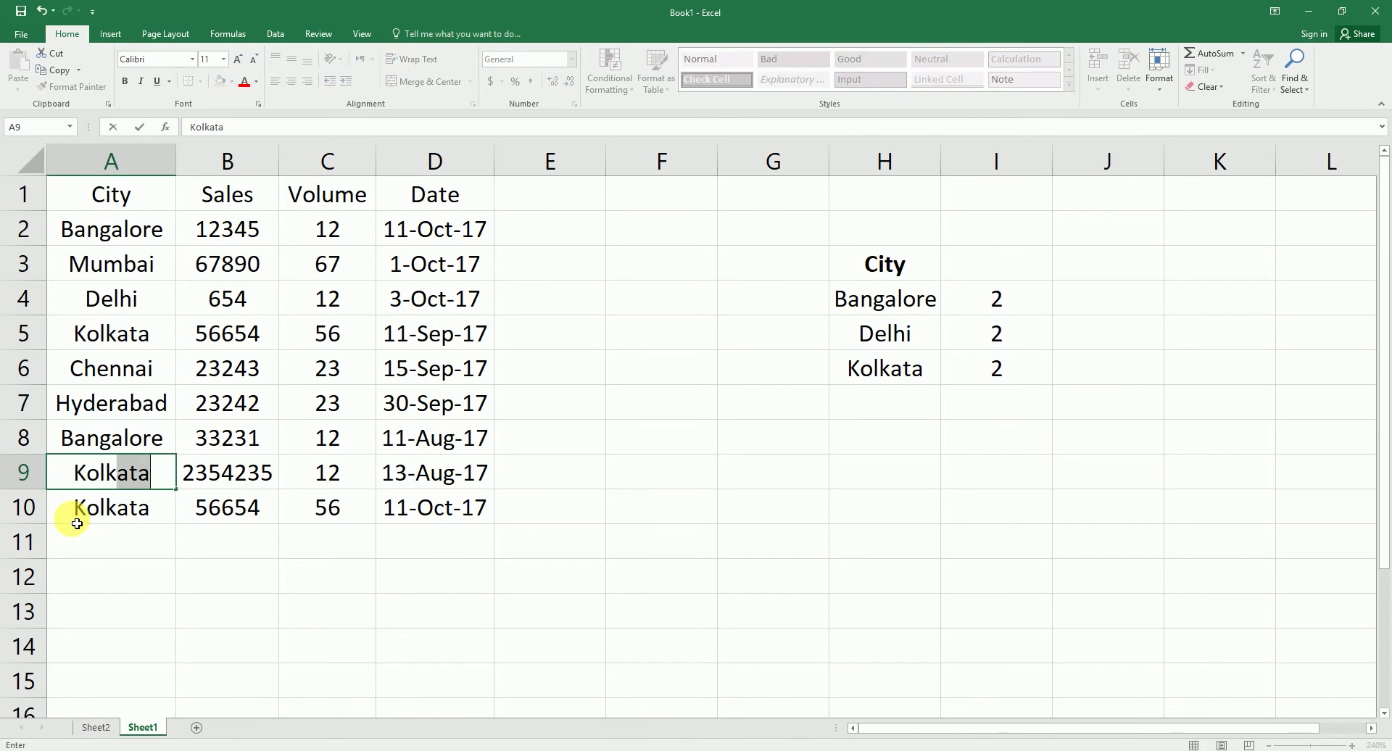
type("a")
key("Return")
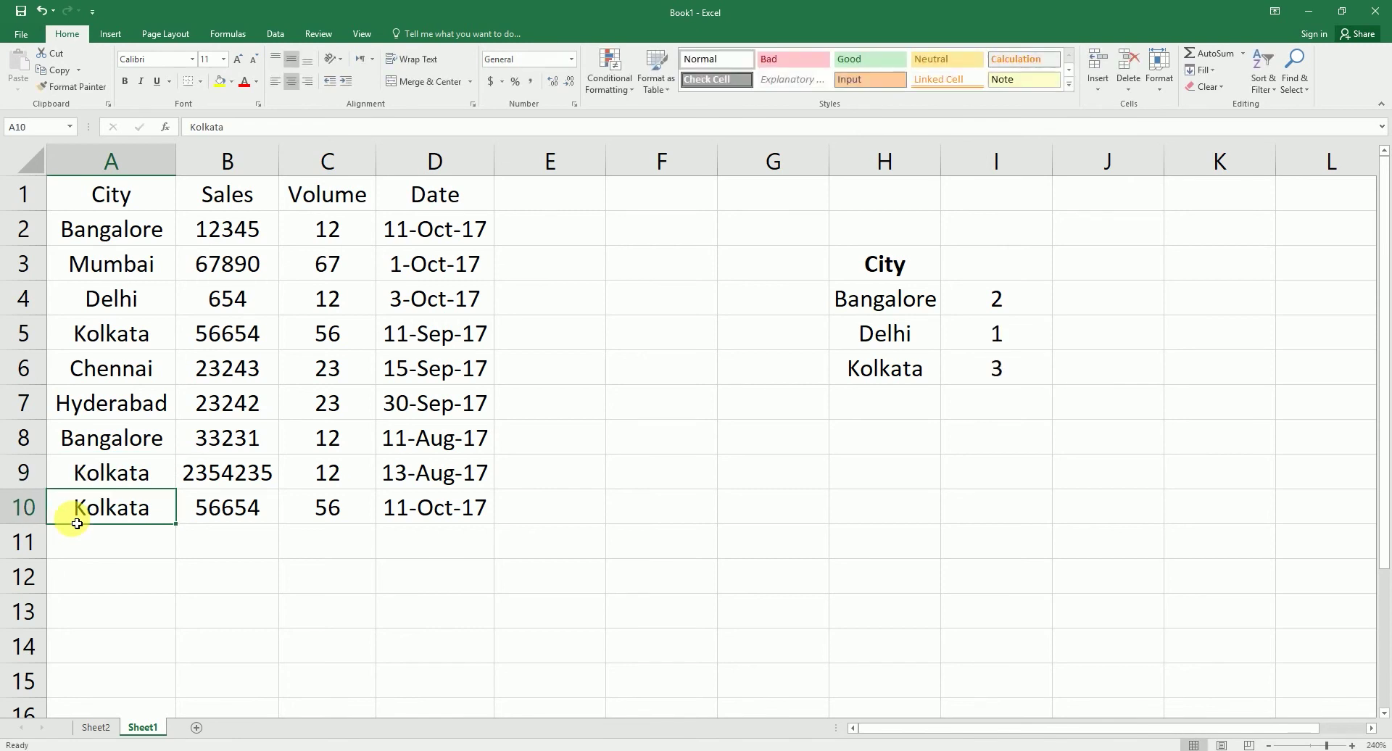
left_click(992, 363)
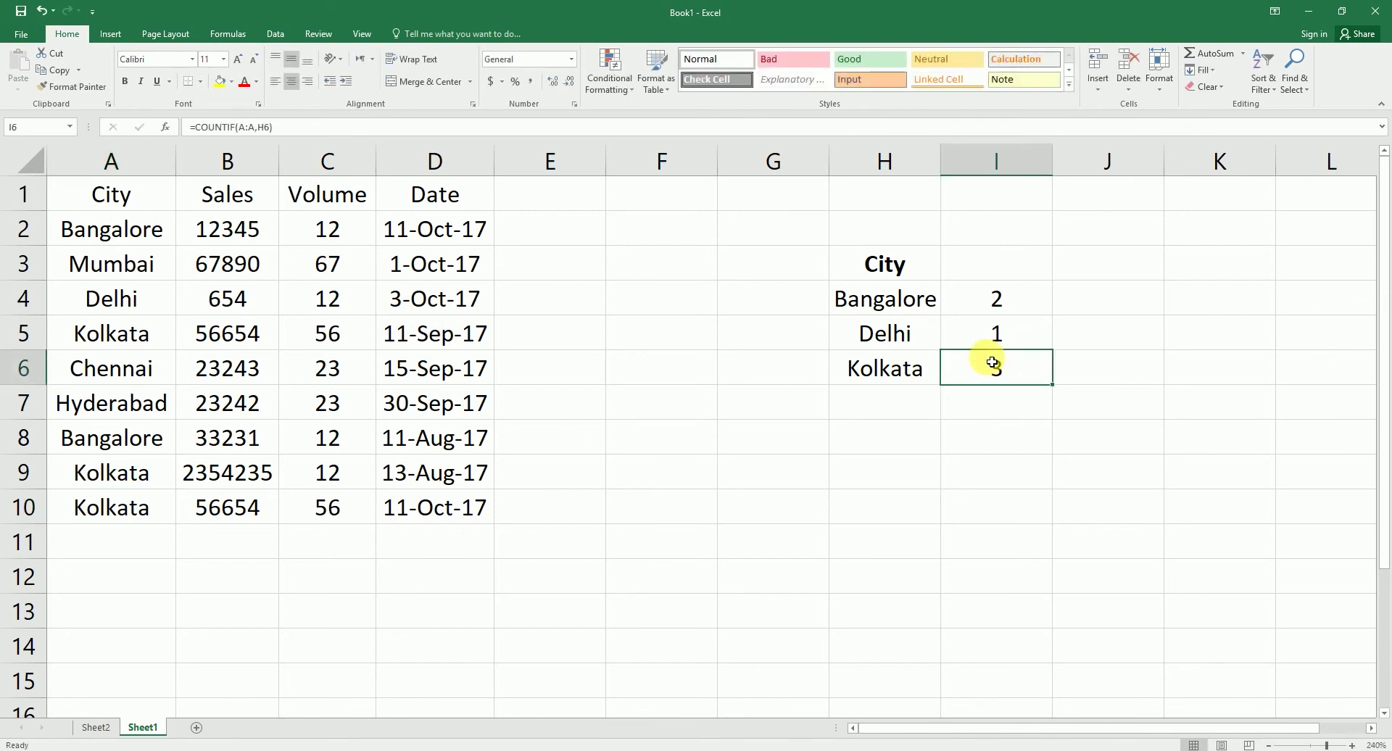
left_click(986, 338)
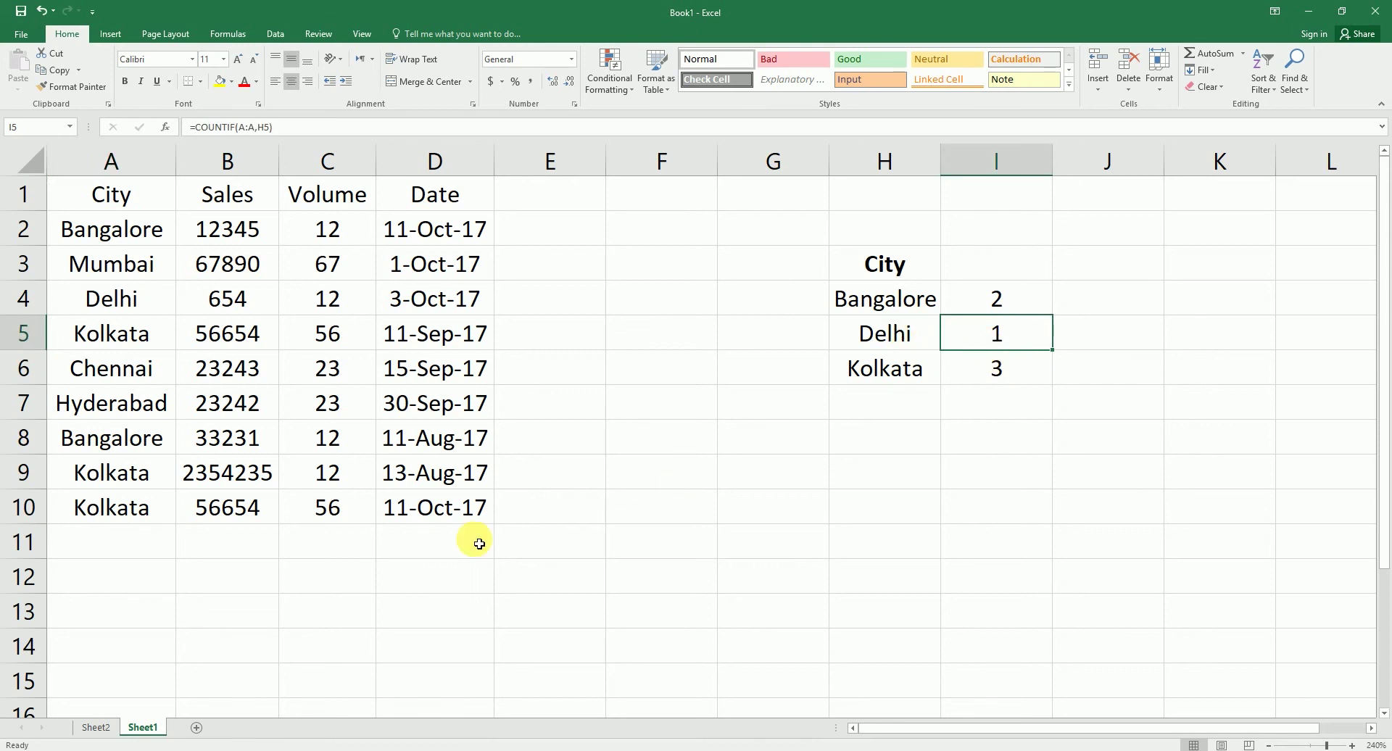
- Mark Count IF as covered on Sheet2 by entering P in E9, and return to Sheet1
left_click(96, 728)
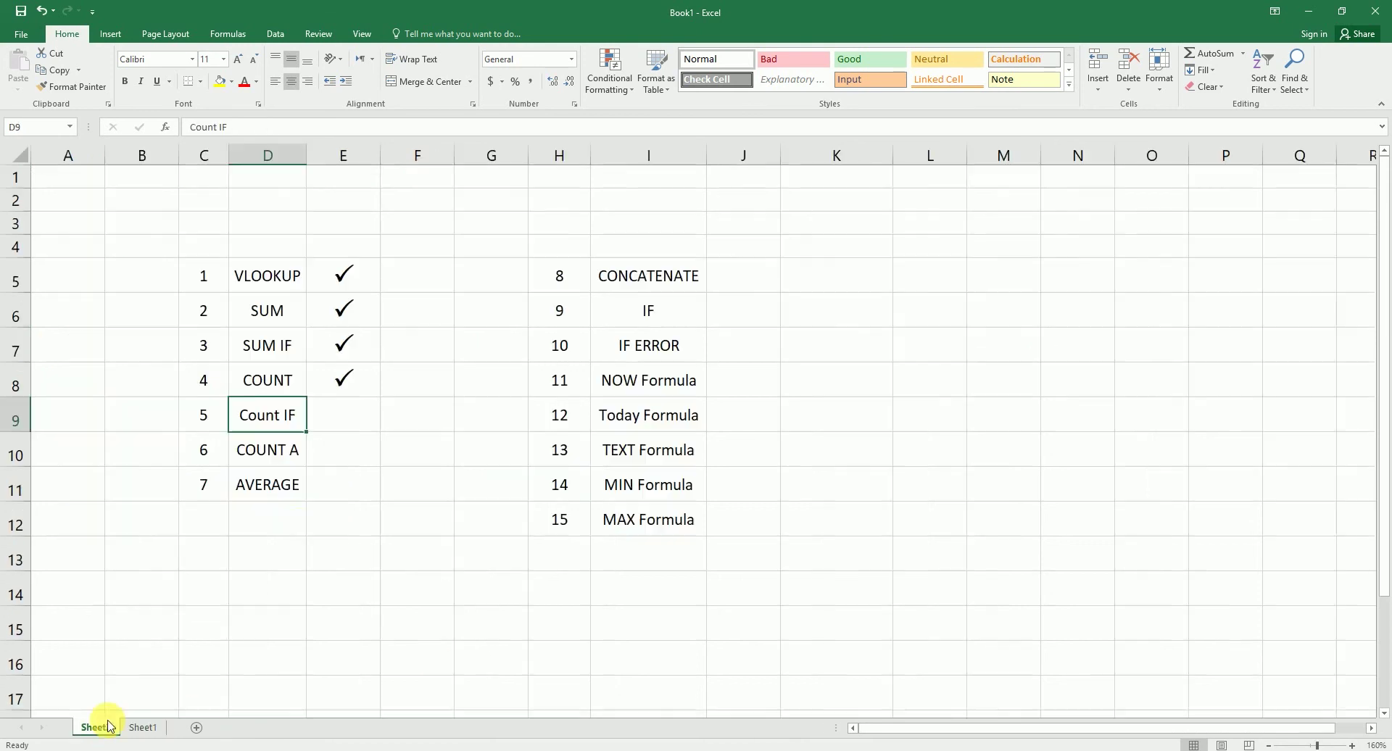
left_click(339, 404)
type("P")
key("Return")
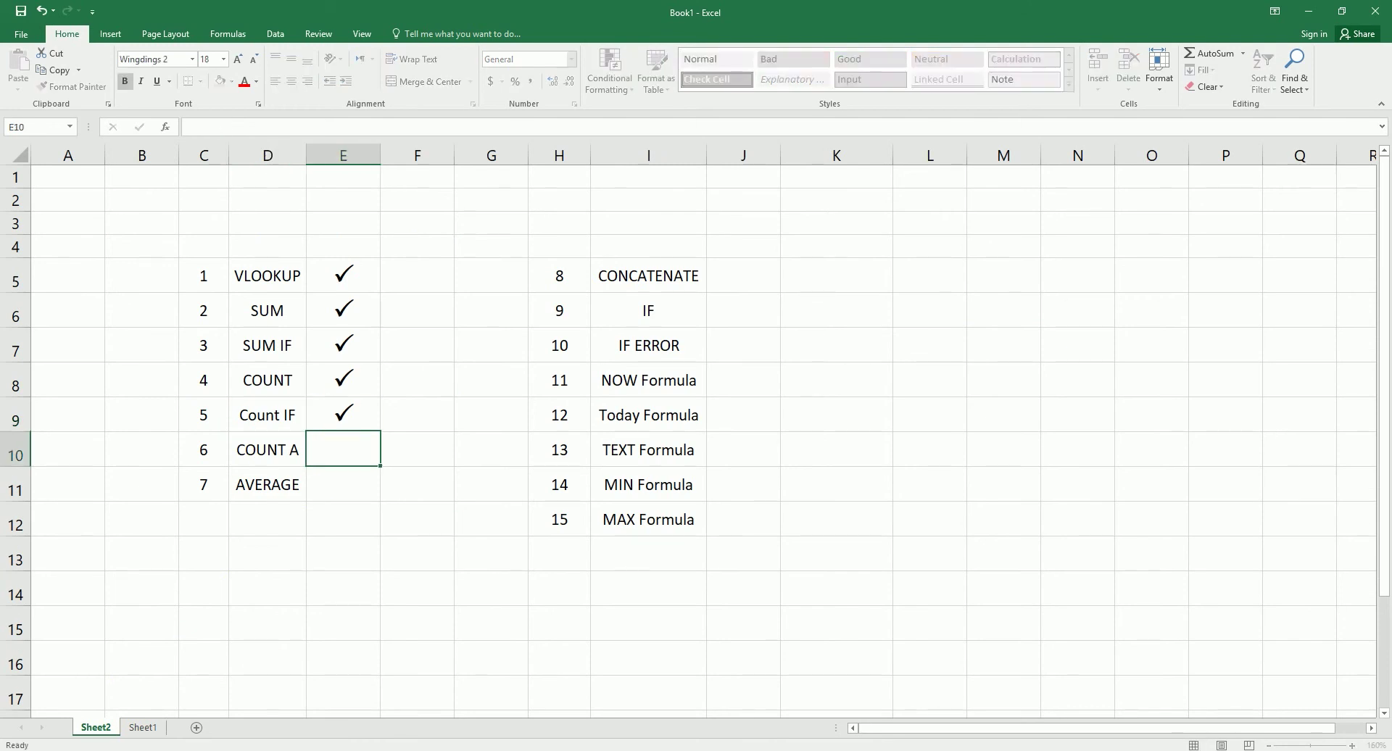
left_click(141, 727)
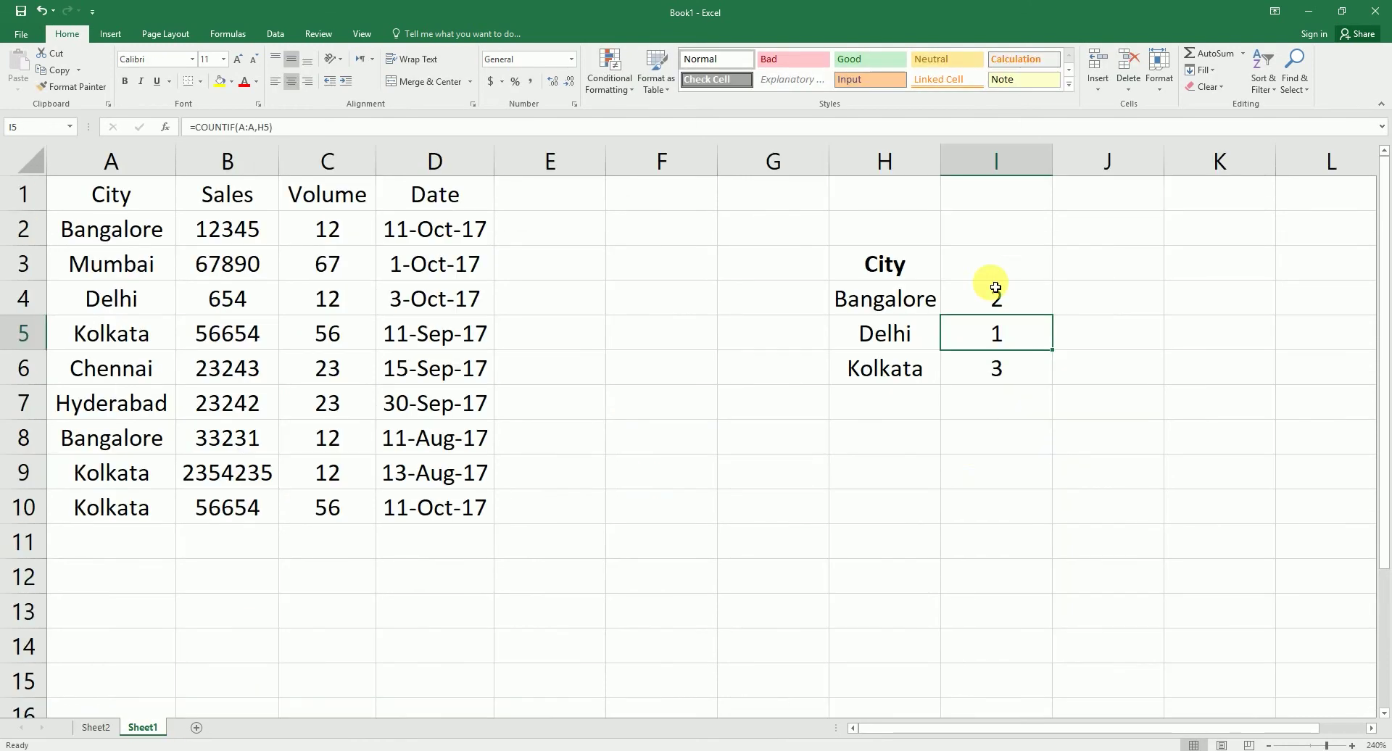
left_click(976, 483)
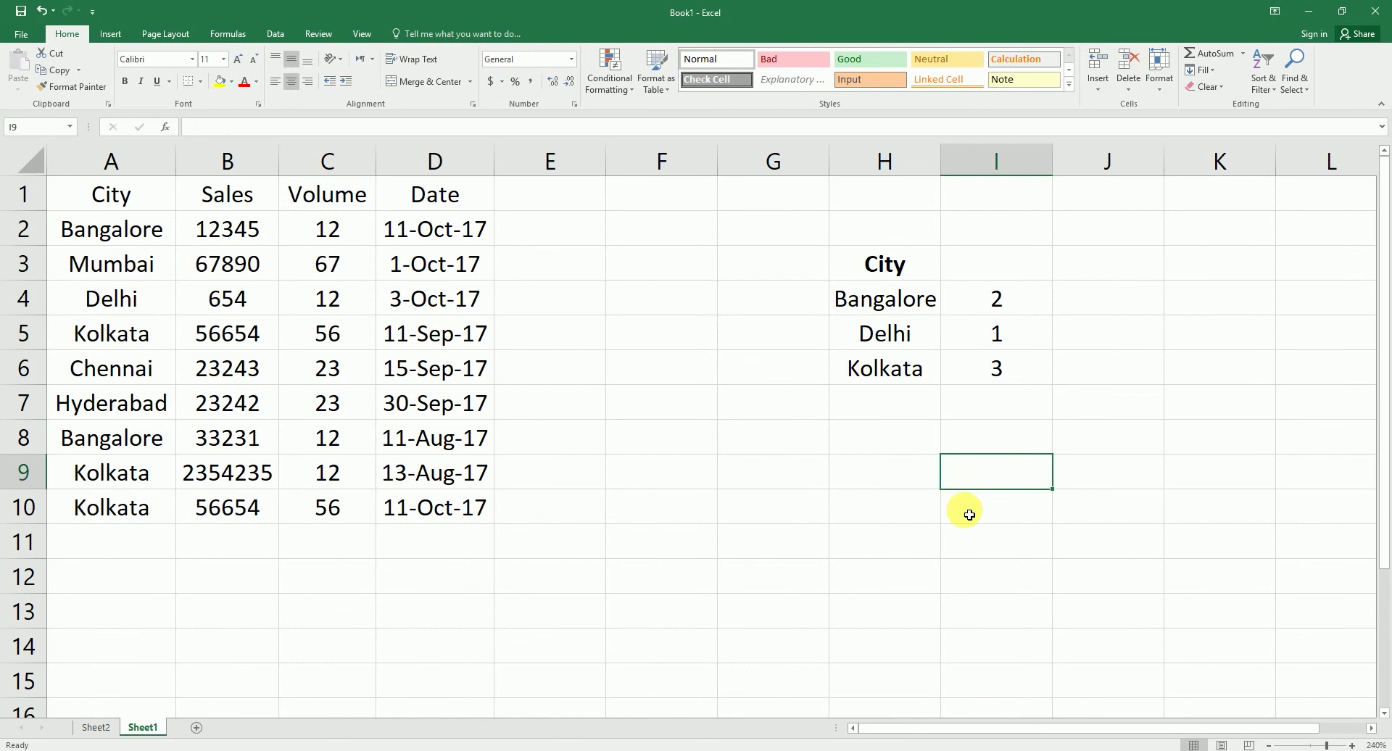
type("=count")
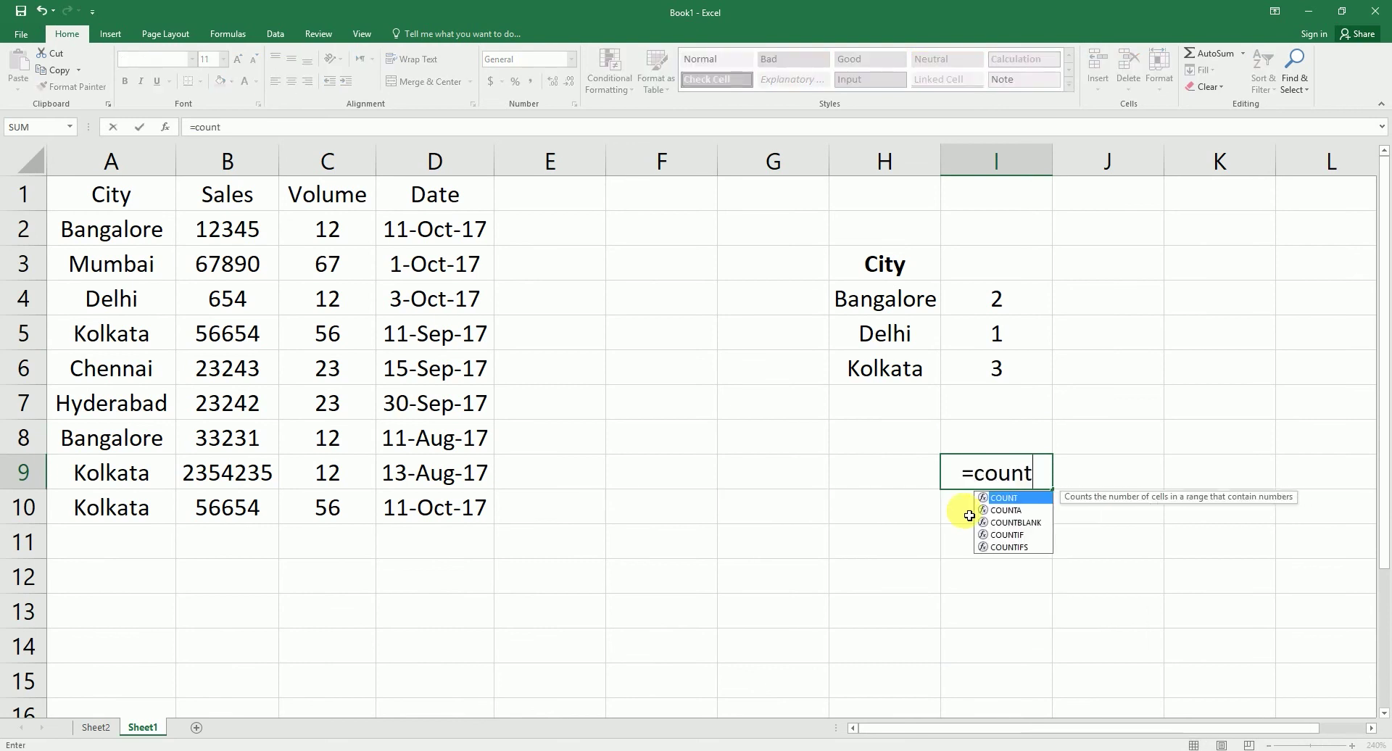
key("Down")
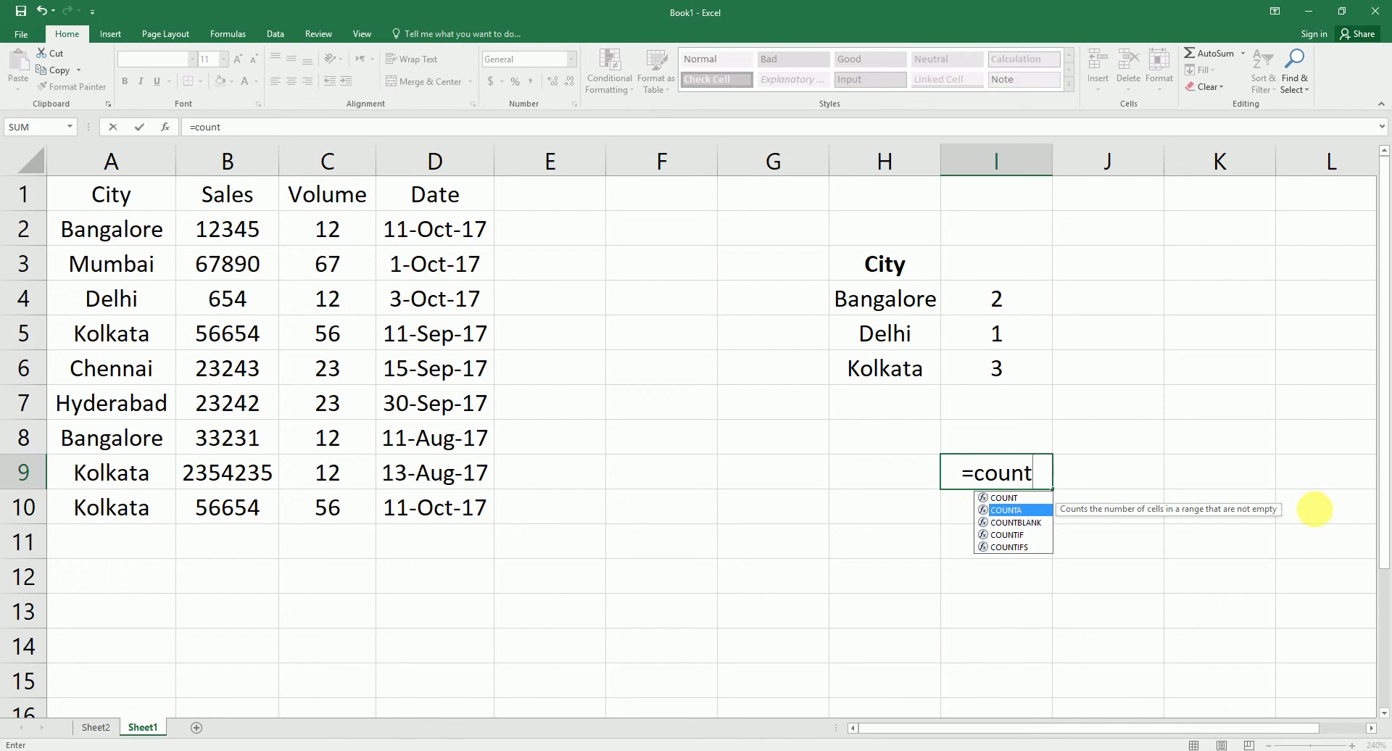
key("Tab")
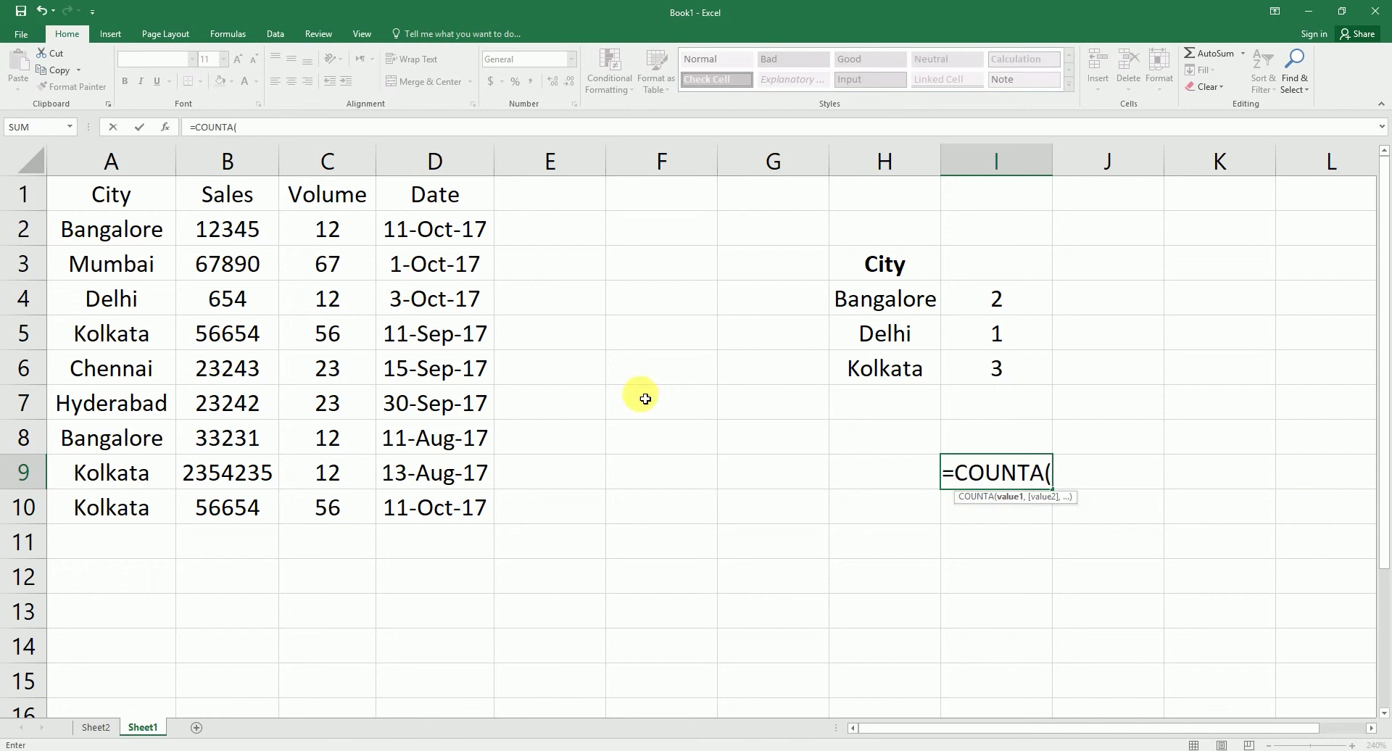
key("Escape")
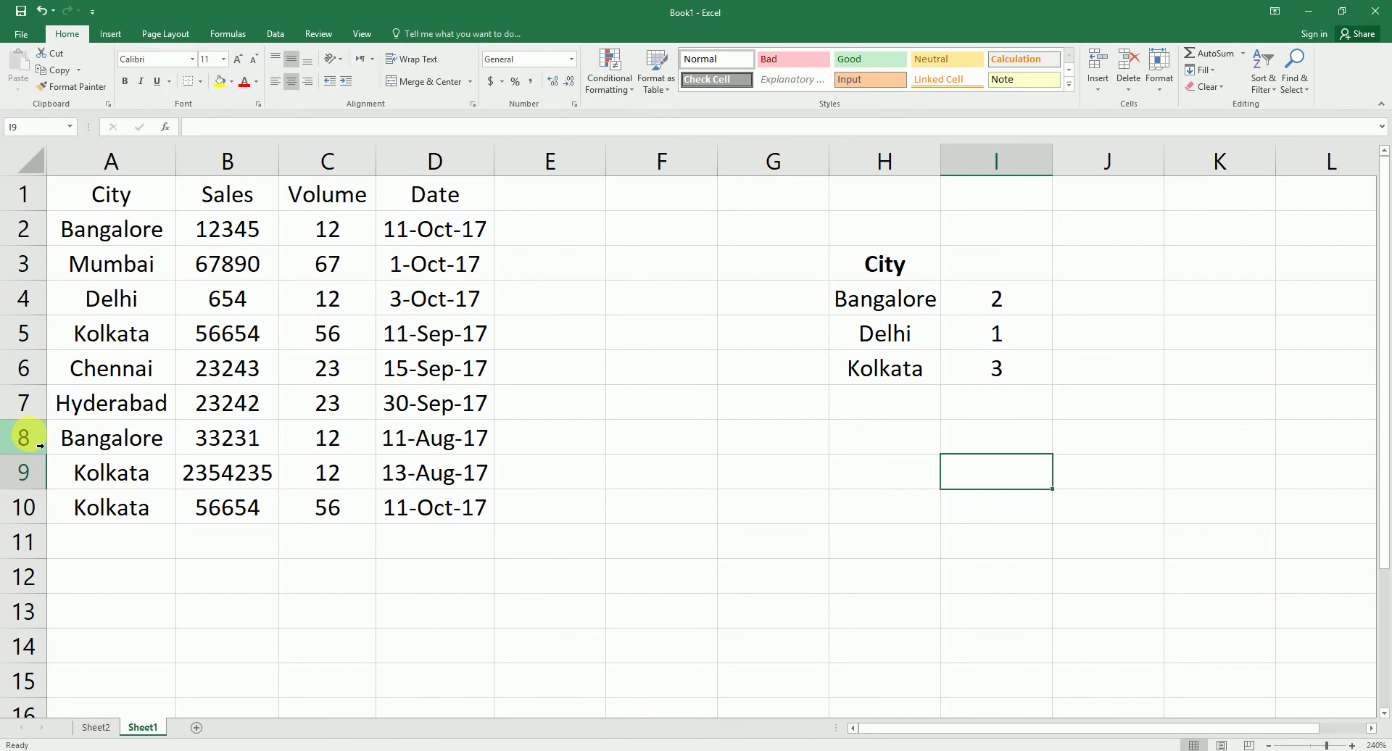
- Insert blank rows in the sales table above the second Bangalore row, the last Kolkata row and the Delhi row
left_click(23, 438)
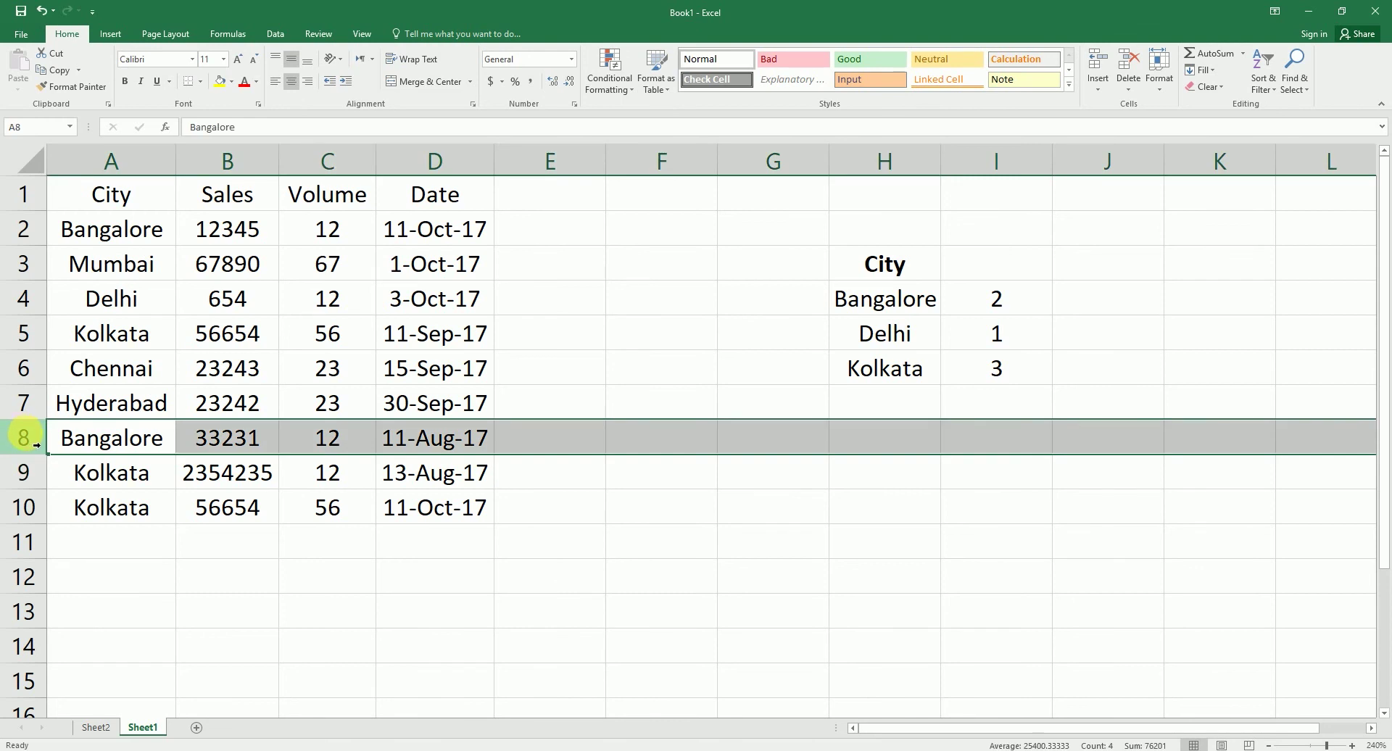
right_click(24, 439)
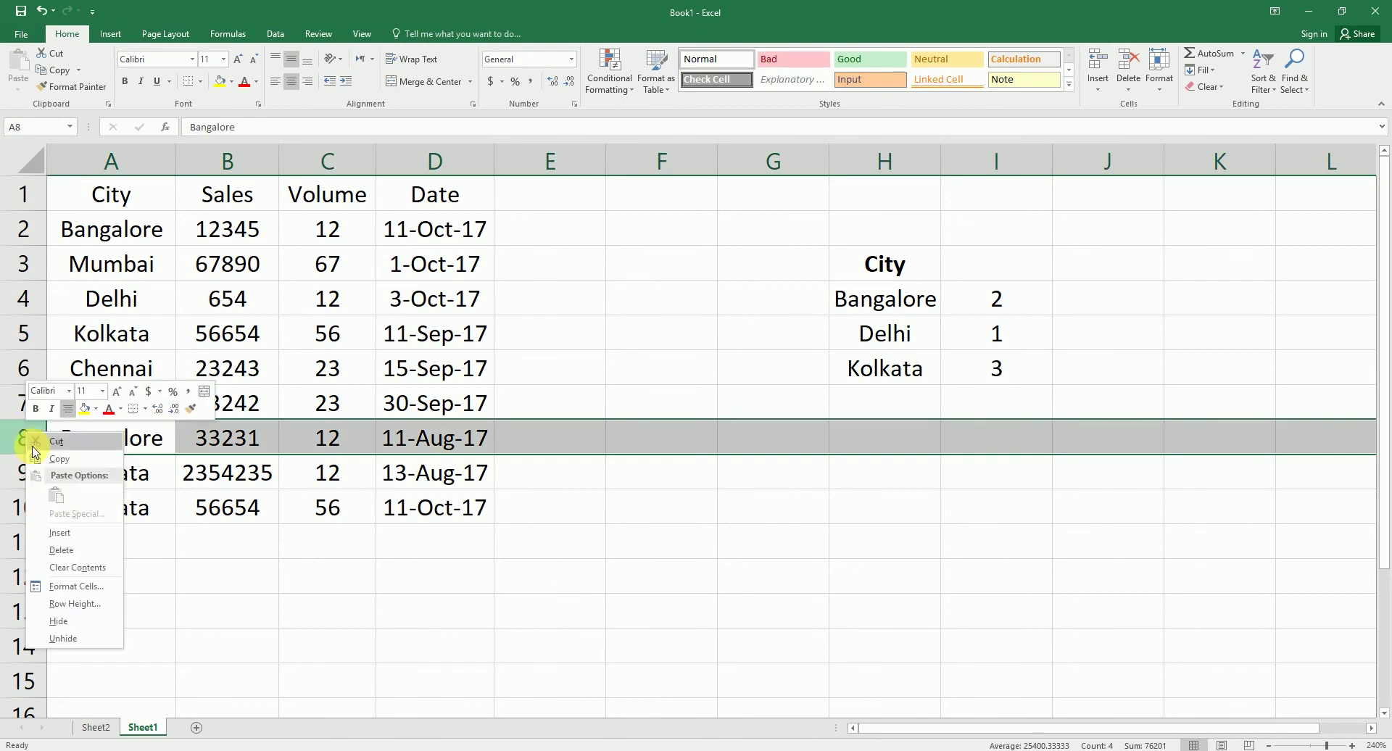
left_click(60, 532)
left_click(31, 541)
right_click(35, 540)
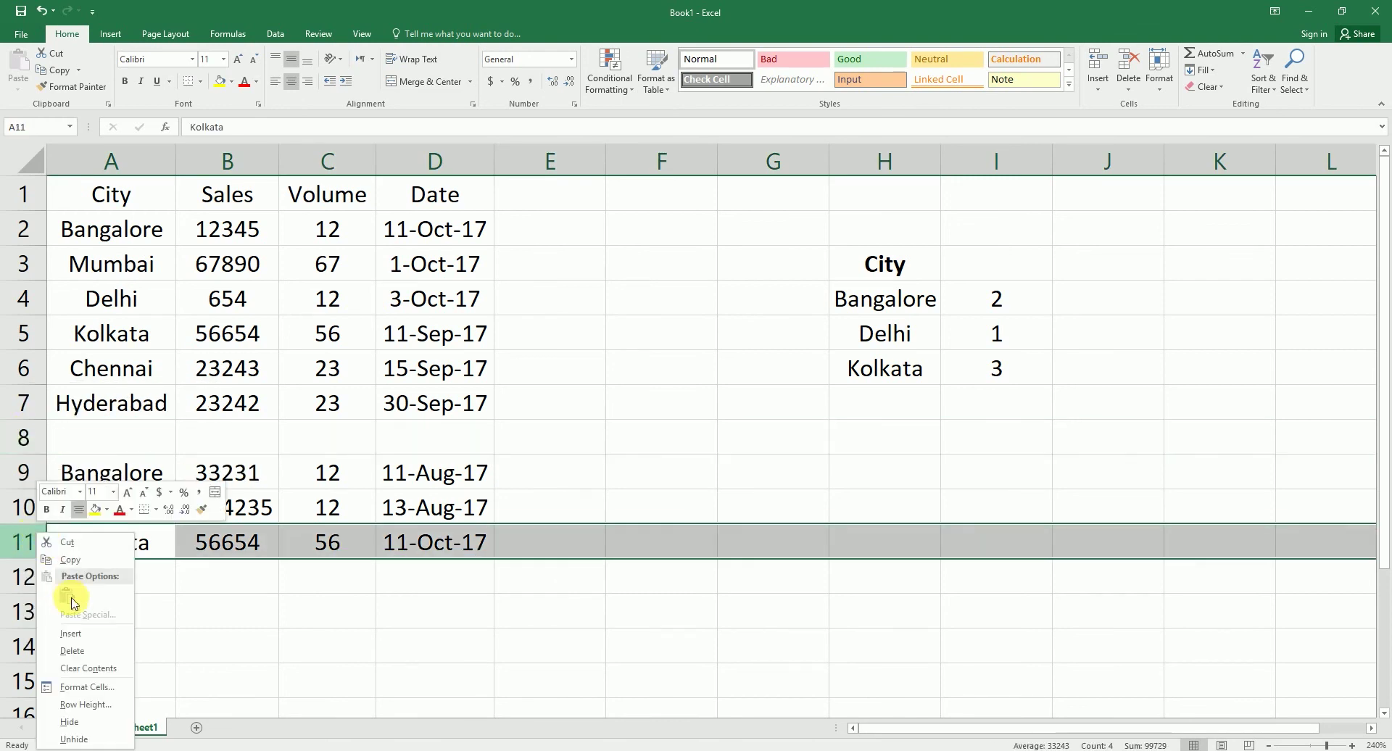
left_click(70, 633)
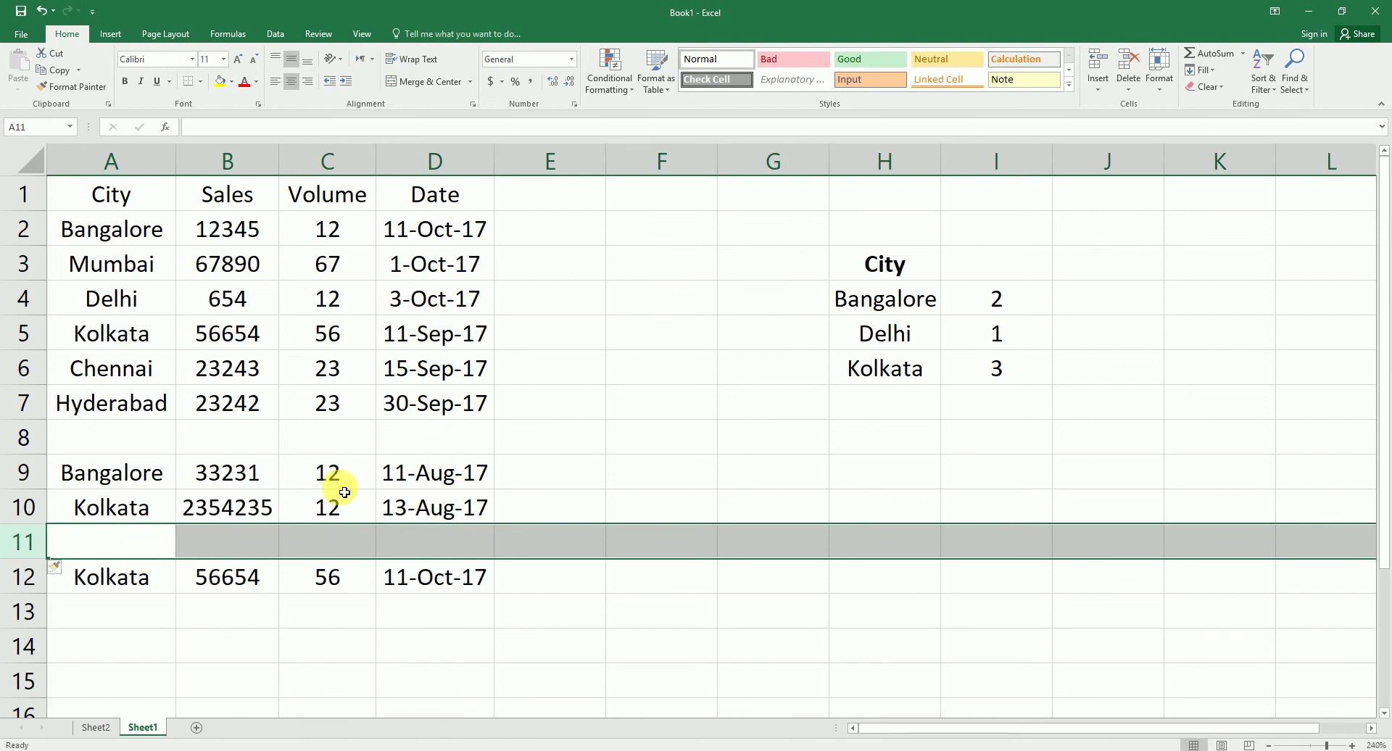
left_click(20, 298)
right_click(20, 298)
key("Escape")
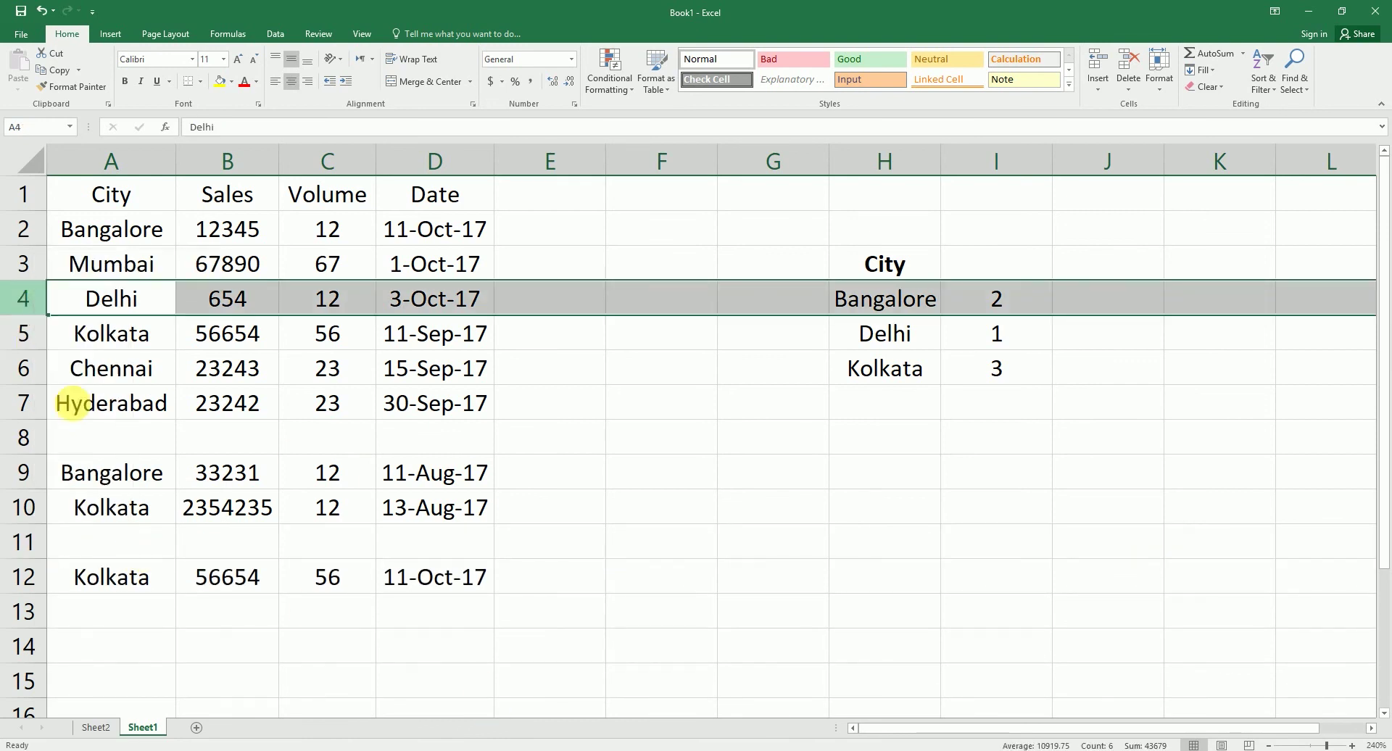
key("ctrl+shift+plus")
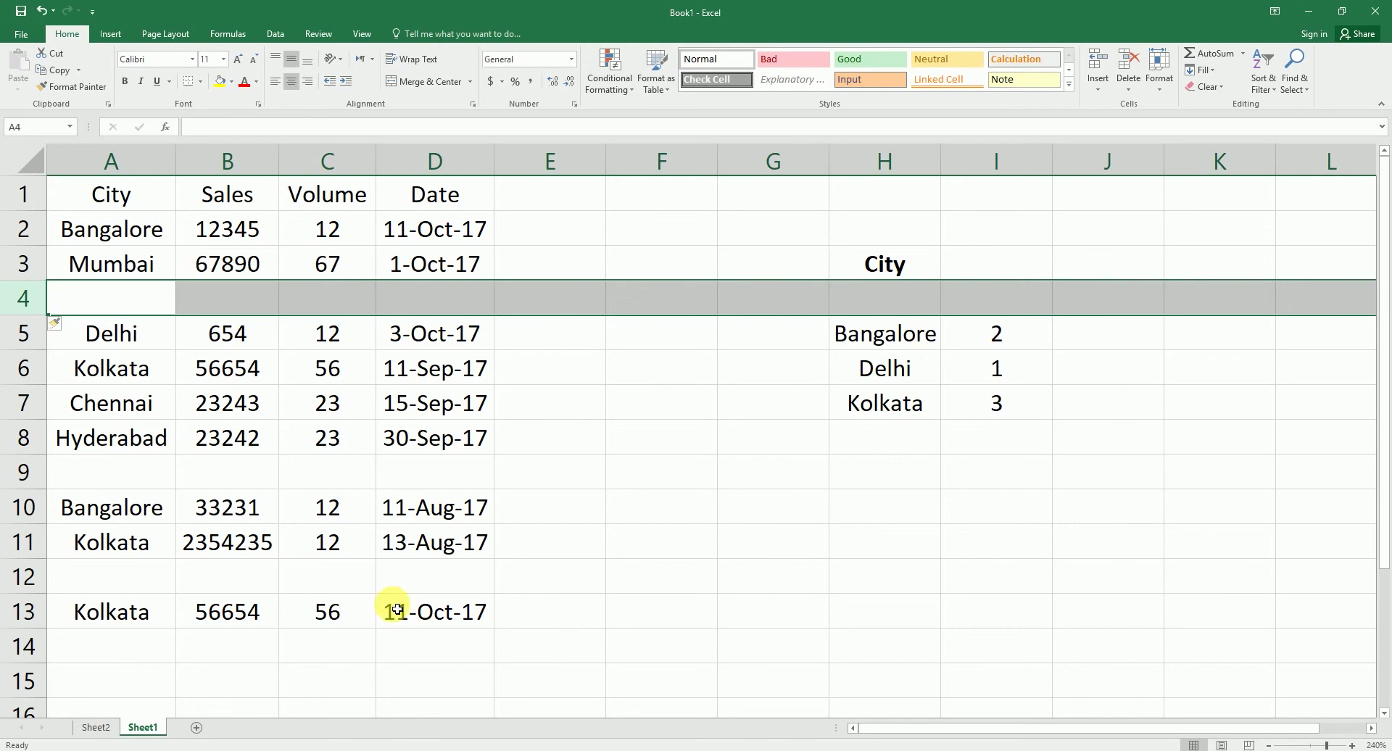
left_click(257, 537)
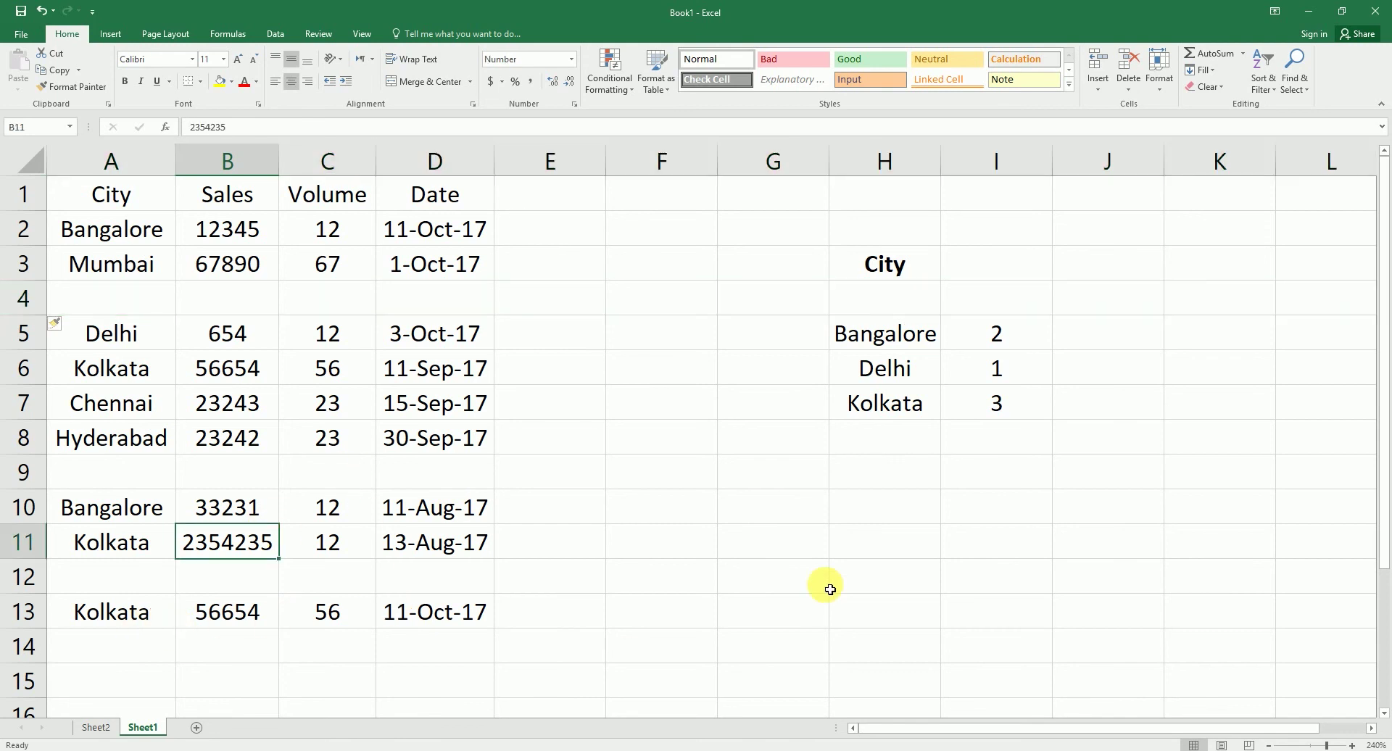
- Enter =COUNTA(A:A) in H10 to count the non-blank cells in the City column
left_click(873, 506)
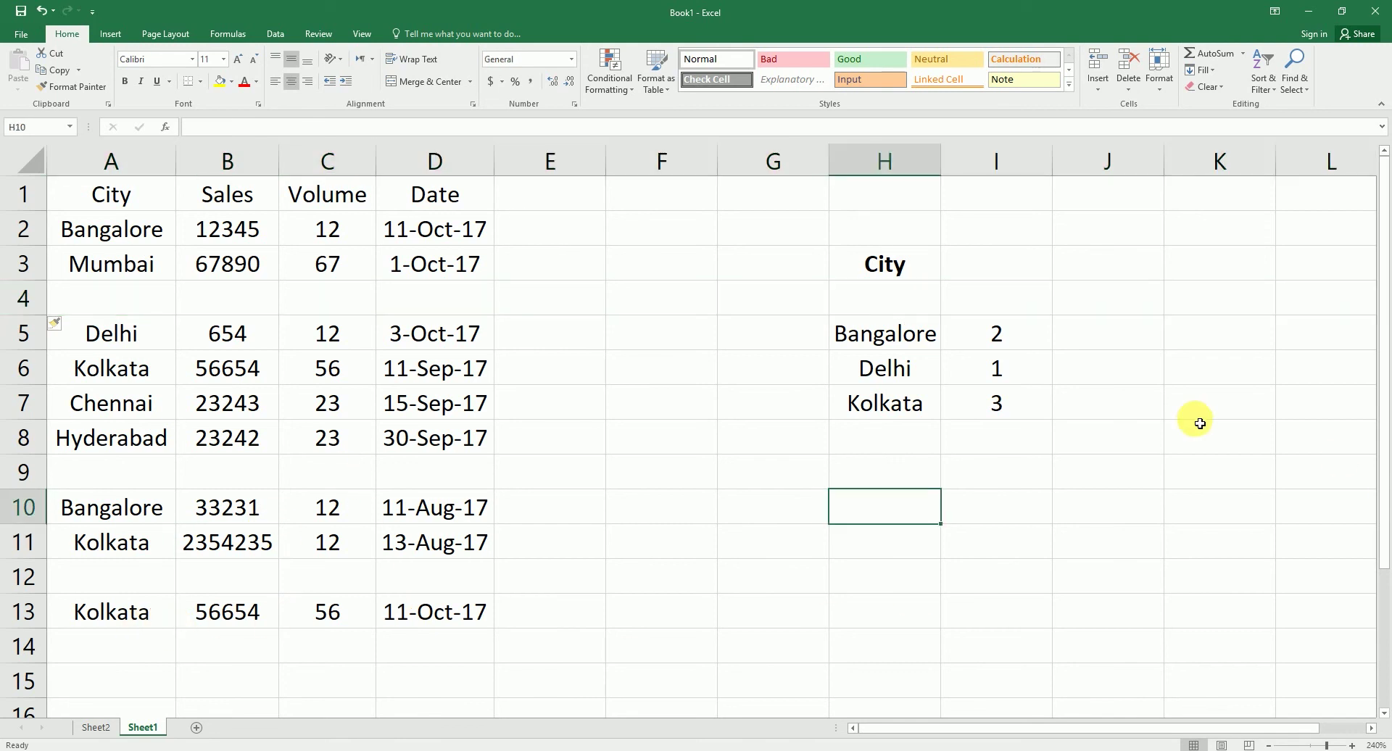
type("=count")
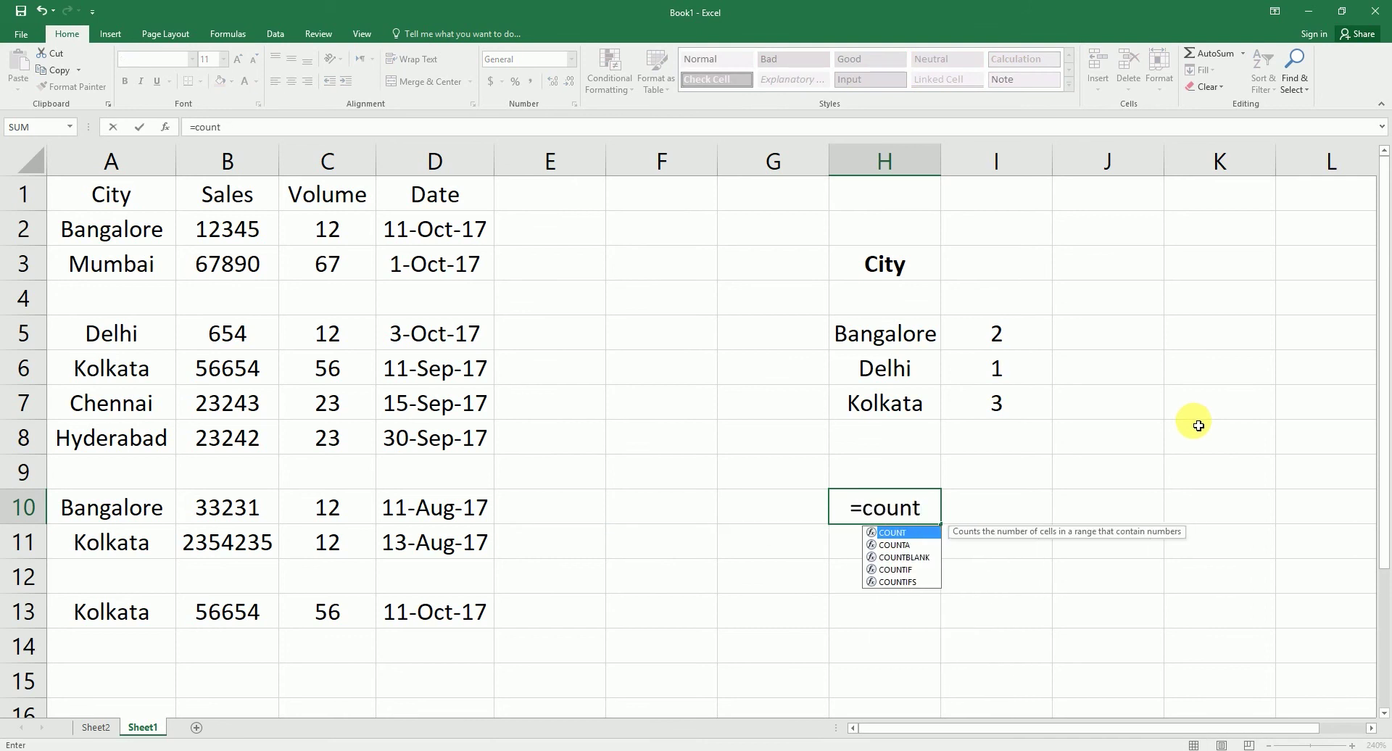
key("Down")
key("Tab")
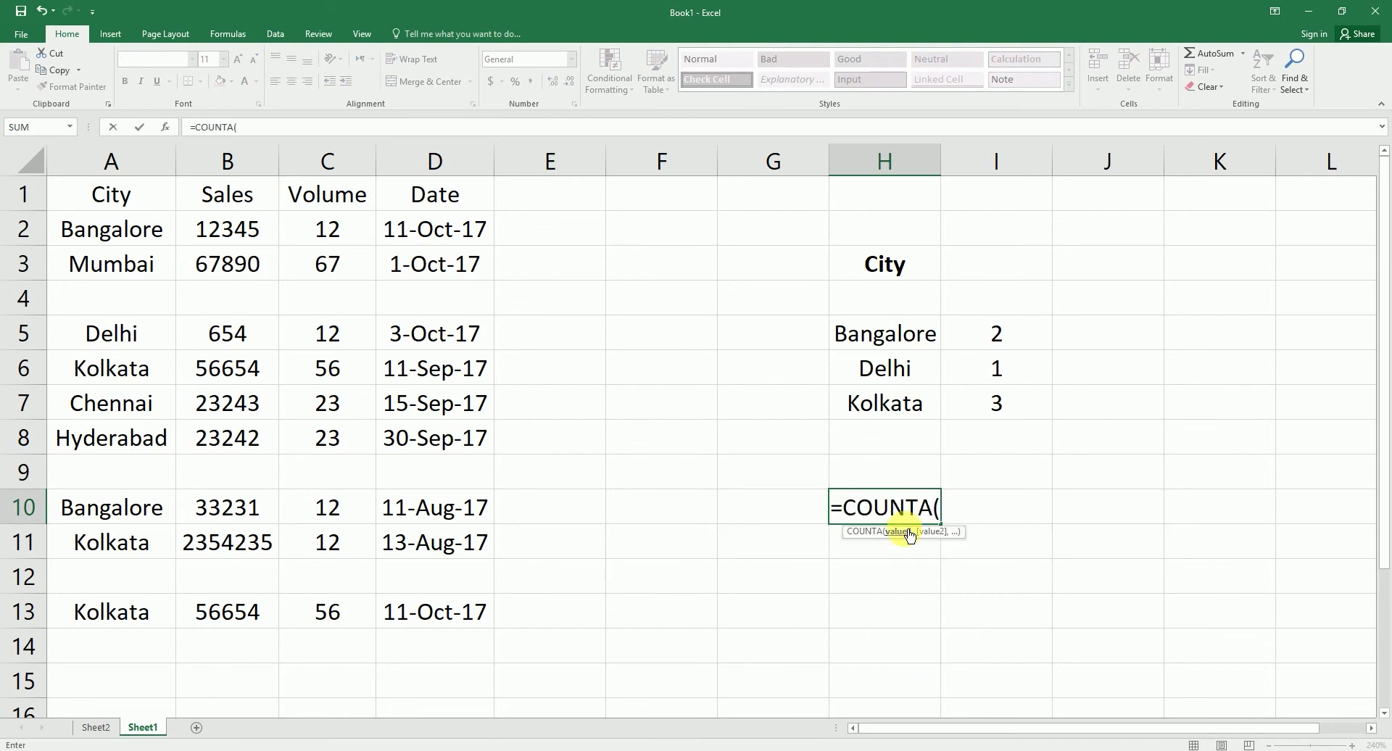
left_click(124, 161)
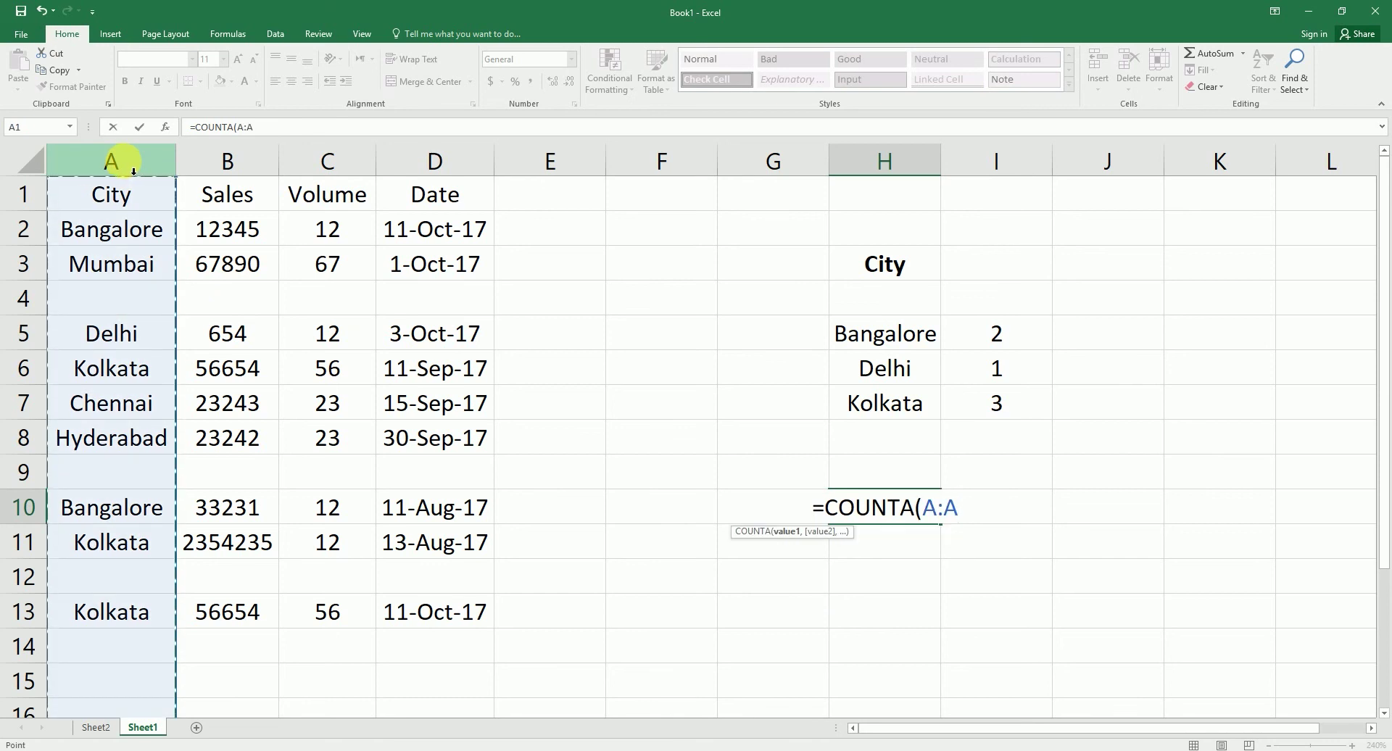
type(")")
key("Return")
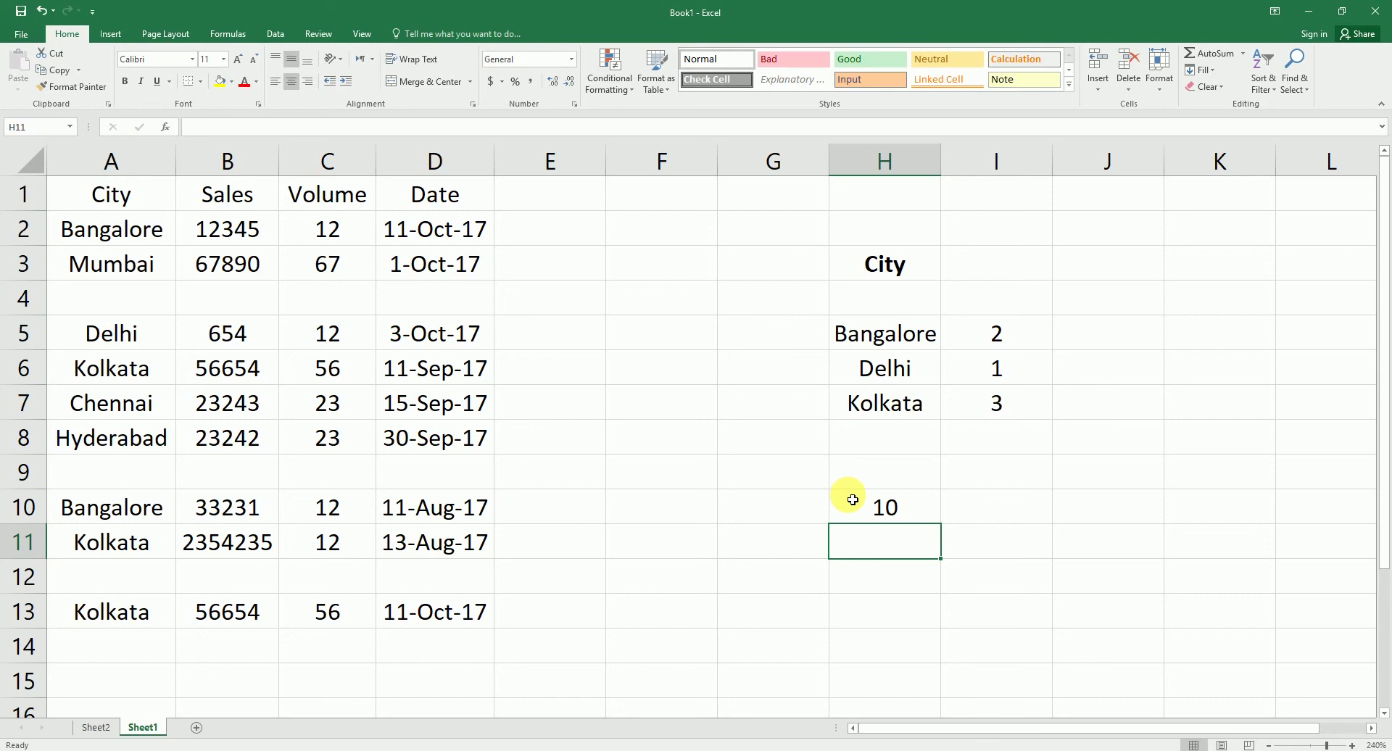
- Select the filled cells A1:A3, A5:A8, A10:A11 and A13 together to check their count against the COUNTA result in H10
left_click(32, 616)
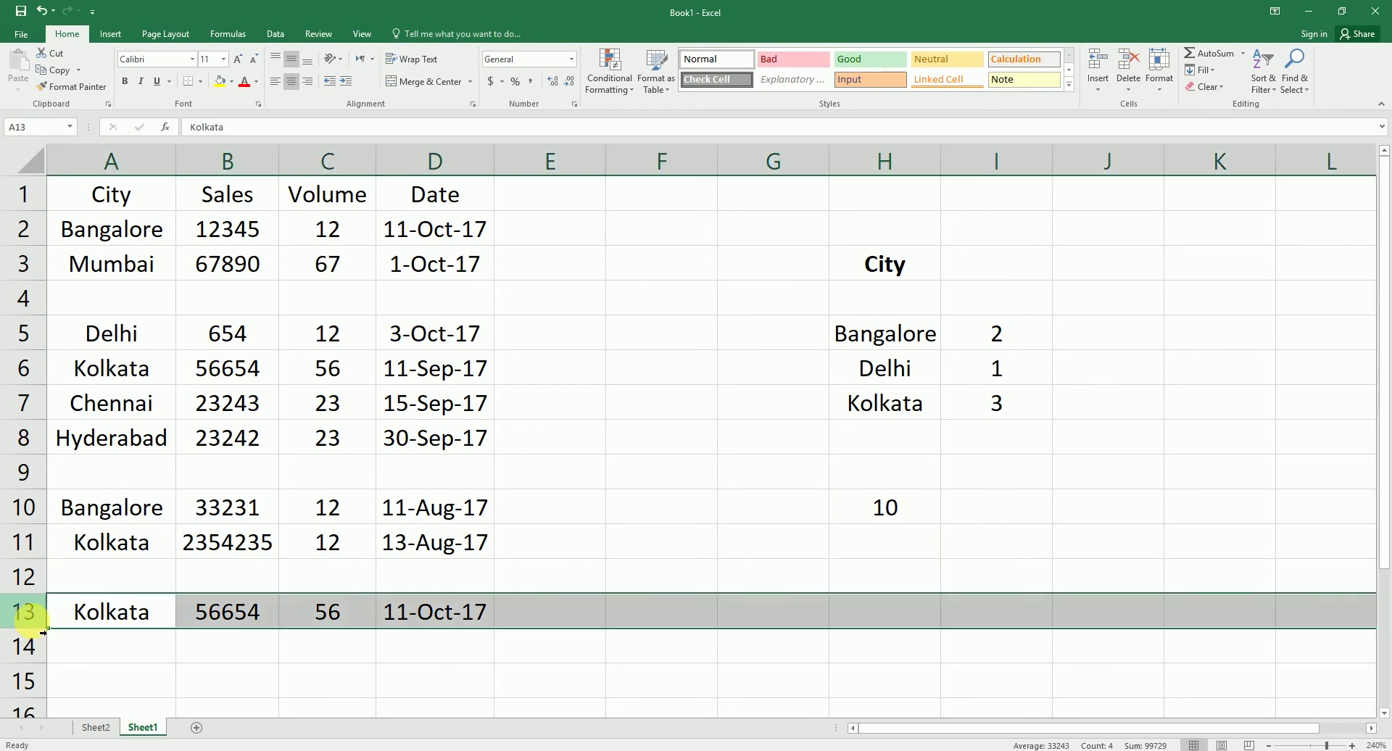
left_click(865, 514)
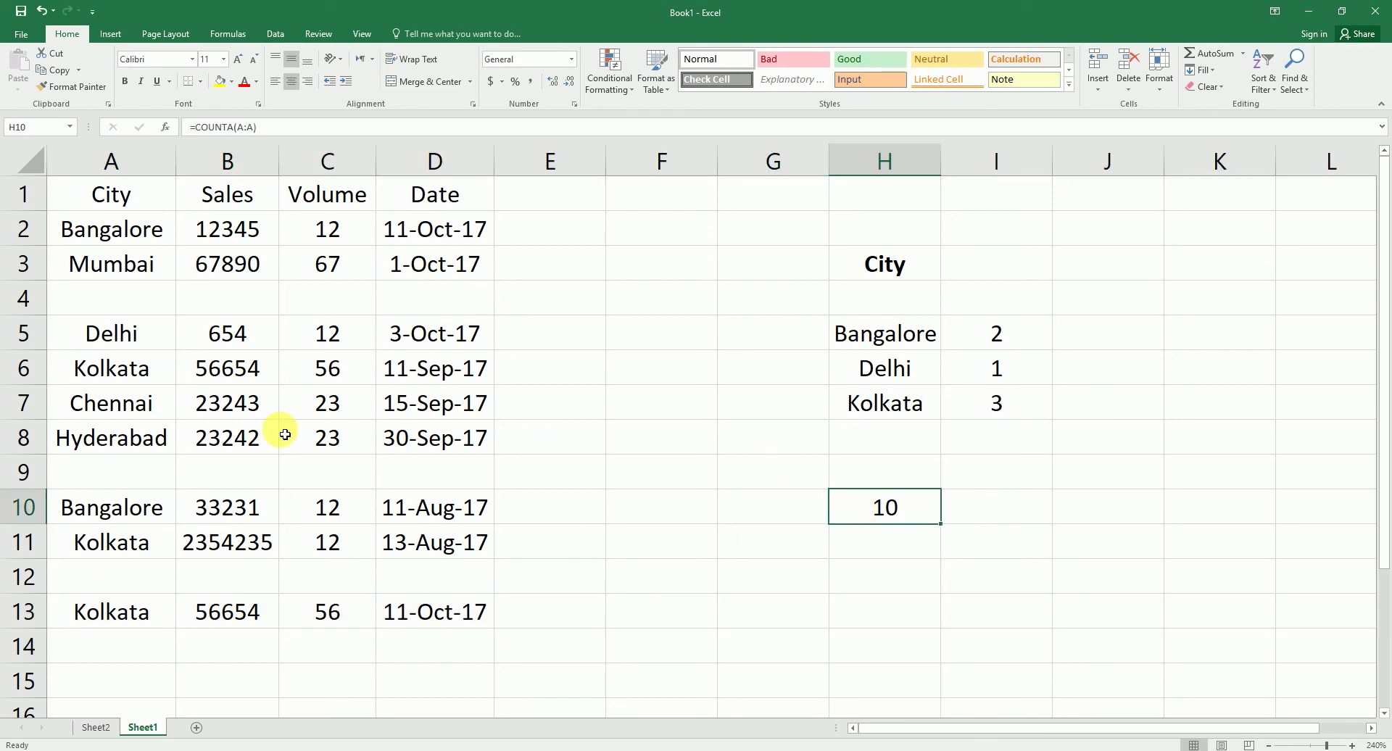
left_click(33, 313)
left_click_drag(68, 193, 127, 265)
left_click_drag(137, 323, 136, 439, "ctrl")
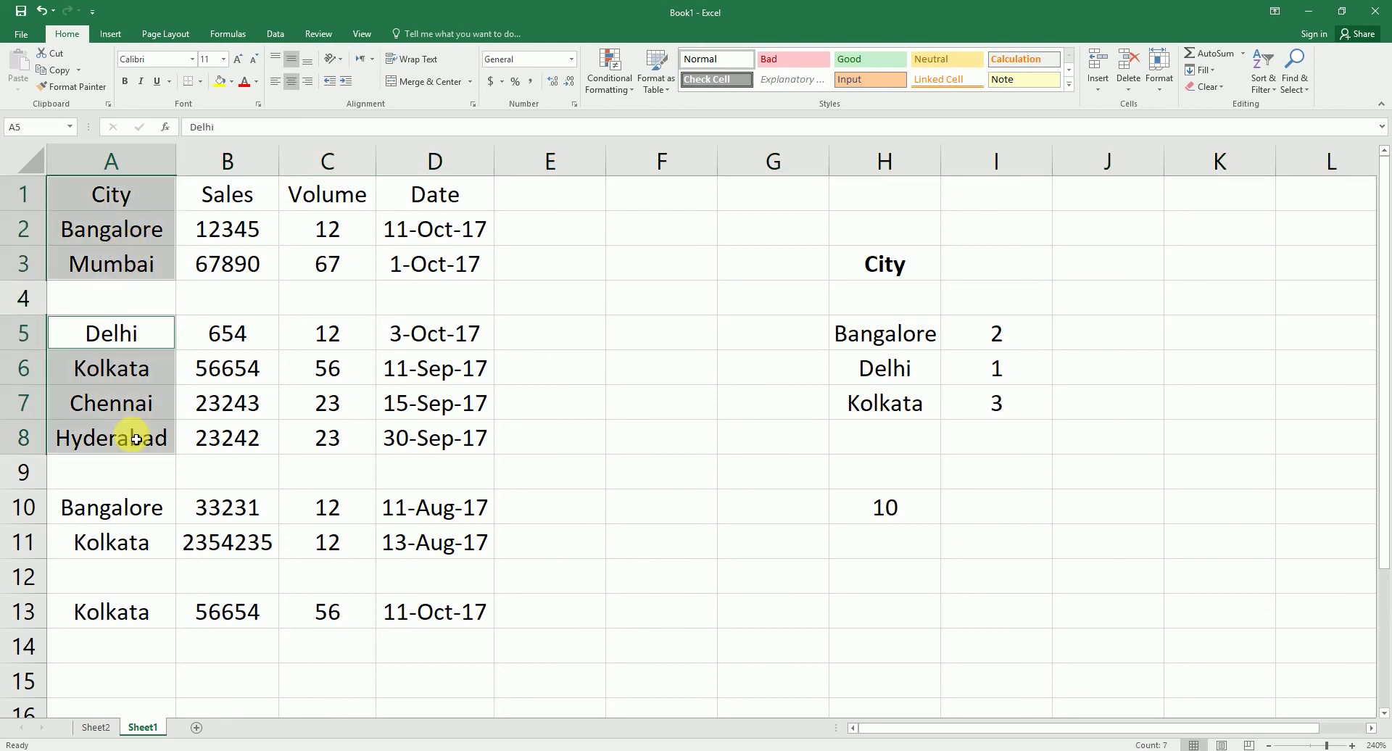
left_click_drag(115, 513, 137, 541, "ctrl")
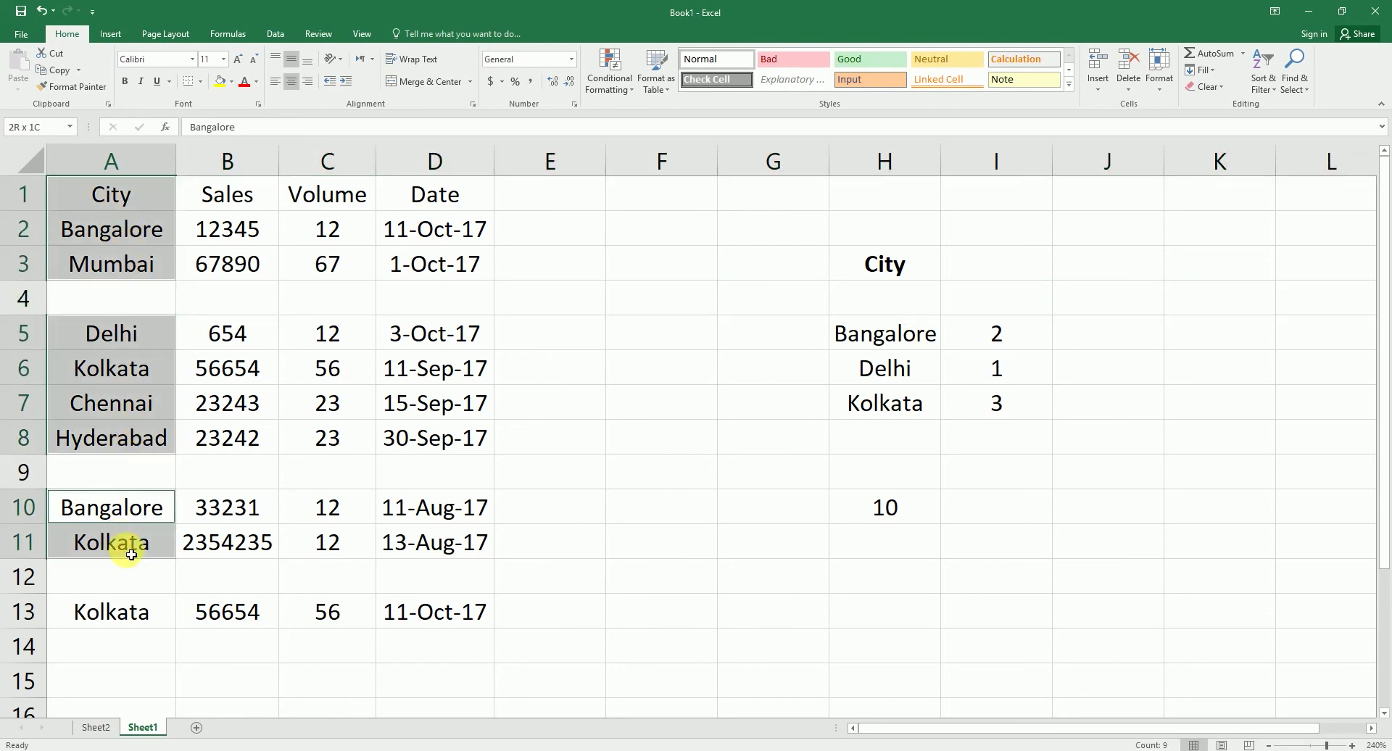
left_click(144, 615, "ctrl")
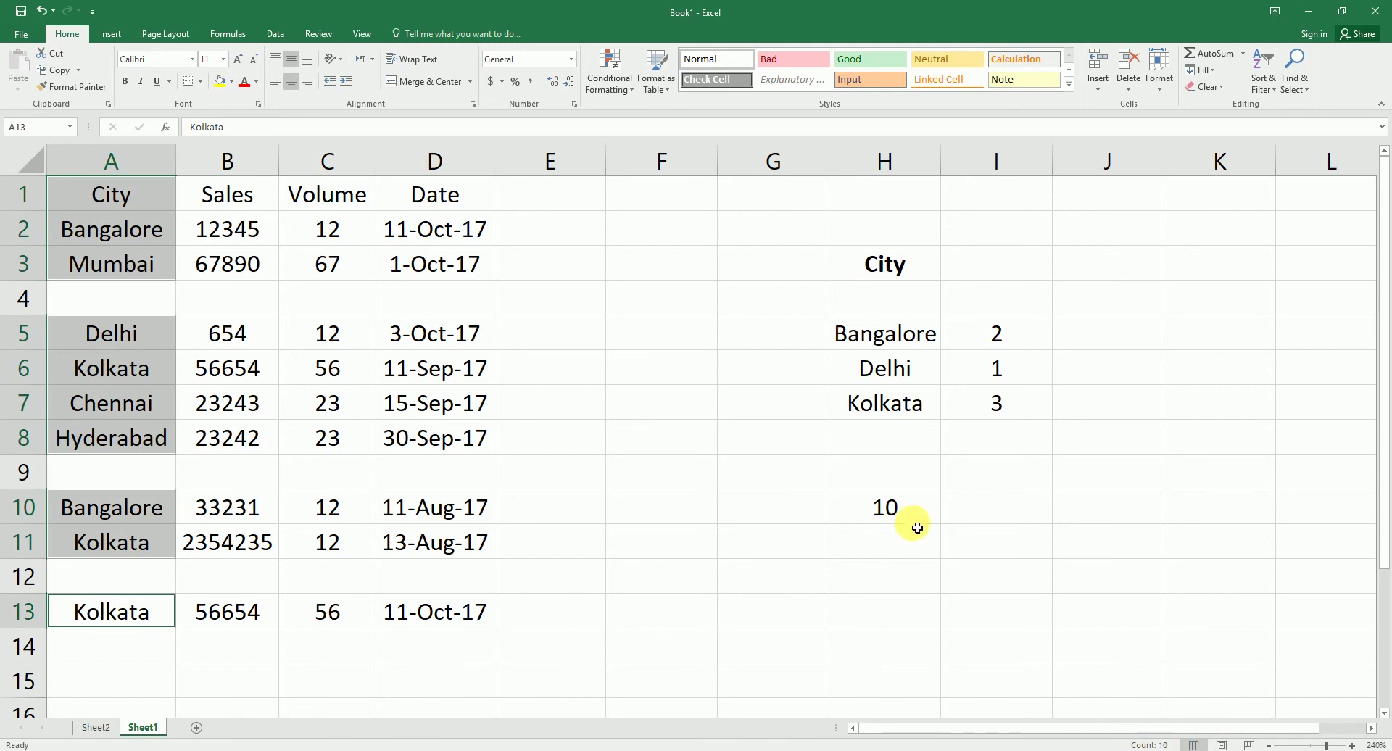
left_click(903, 503)
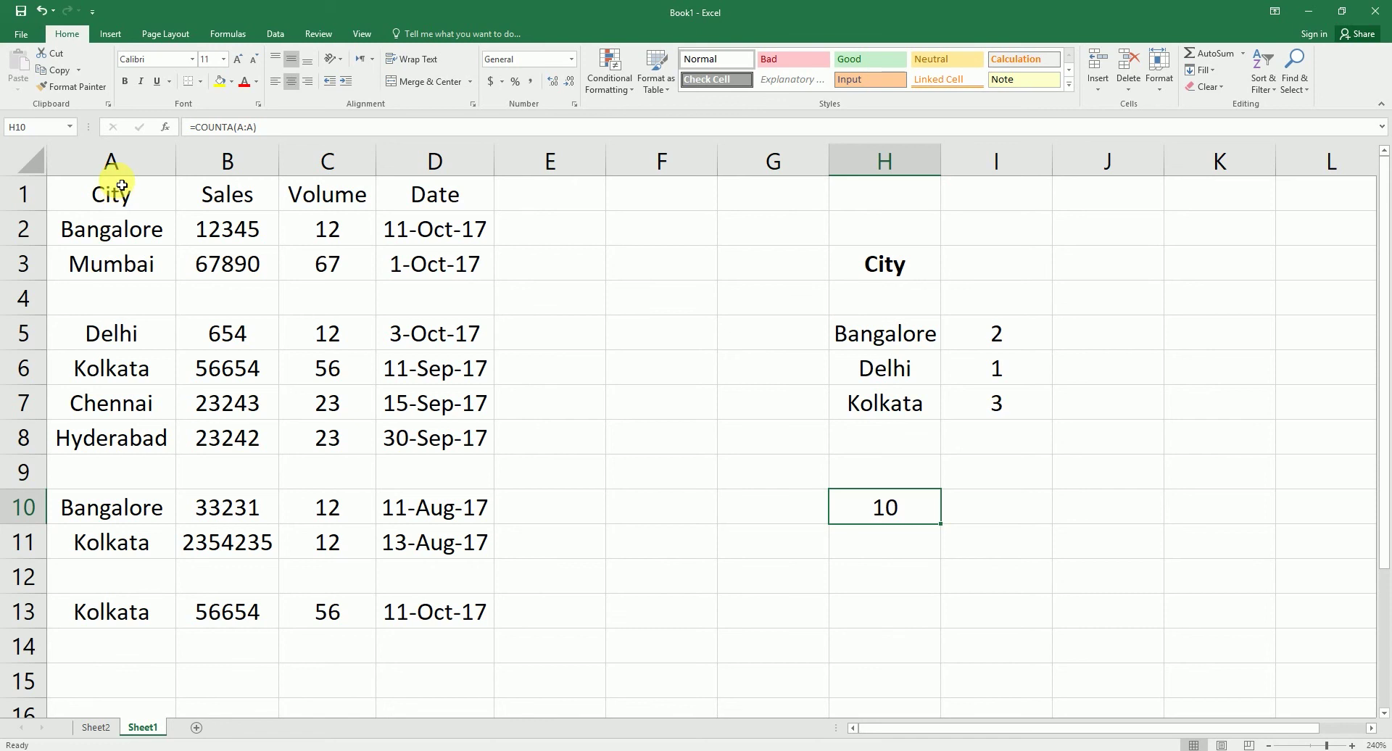
- Delete the three blank rows from the sales table and clear the COUNTA formula below the city list in column H
left_click(24, 298)
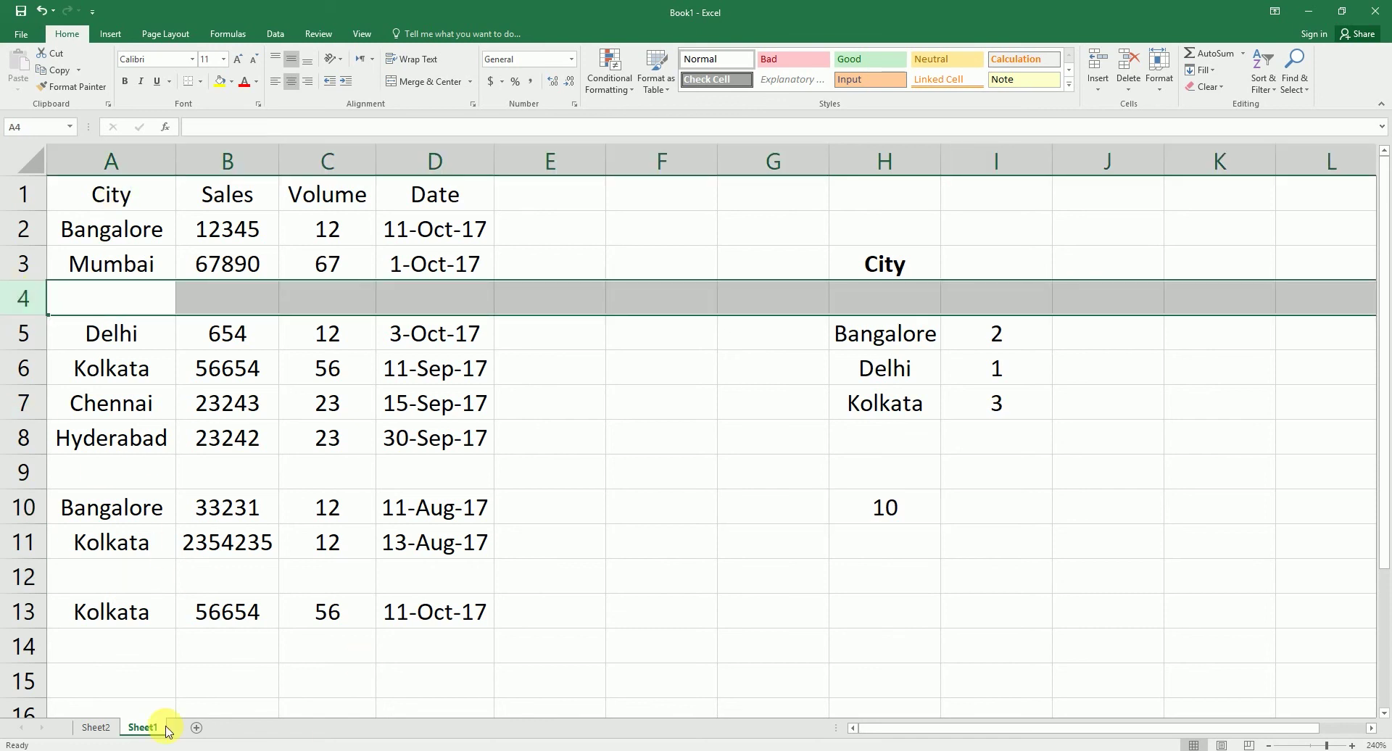
key("ctrl+minus")
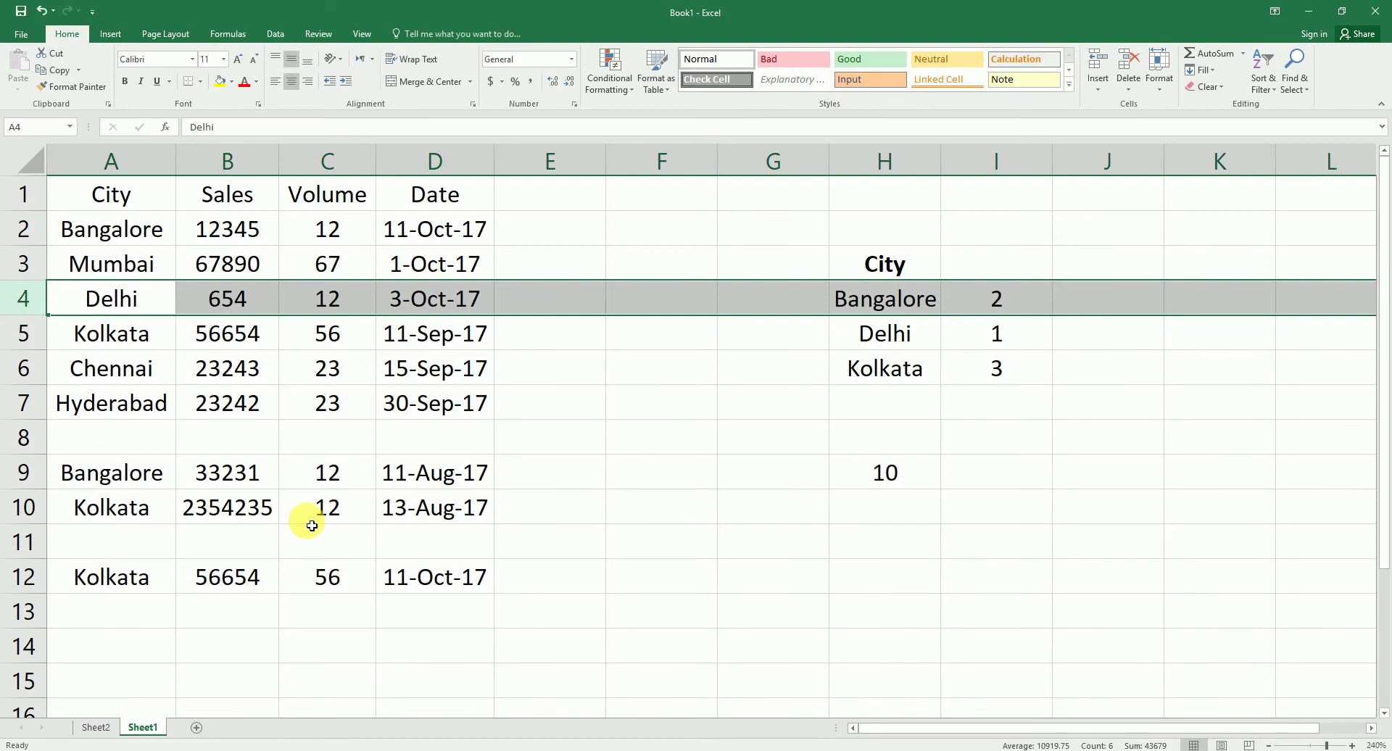
left_click(23, 438)
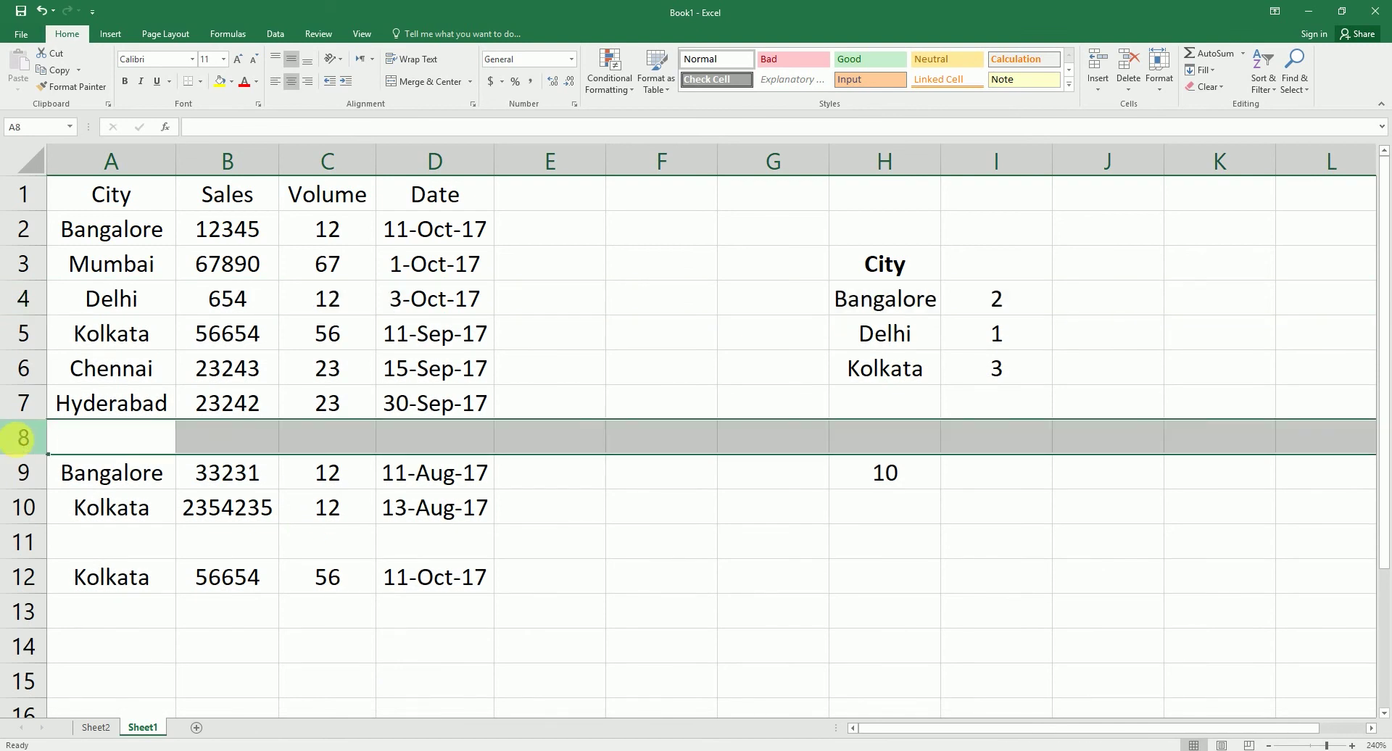
key("ctrl+minus")
left_click(29, 506)
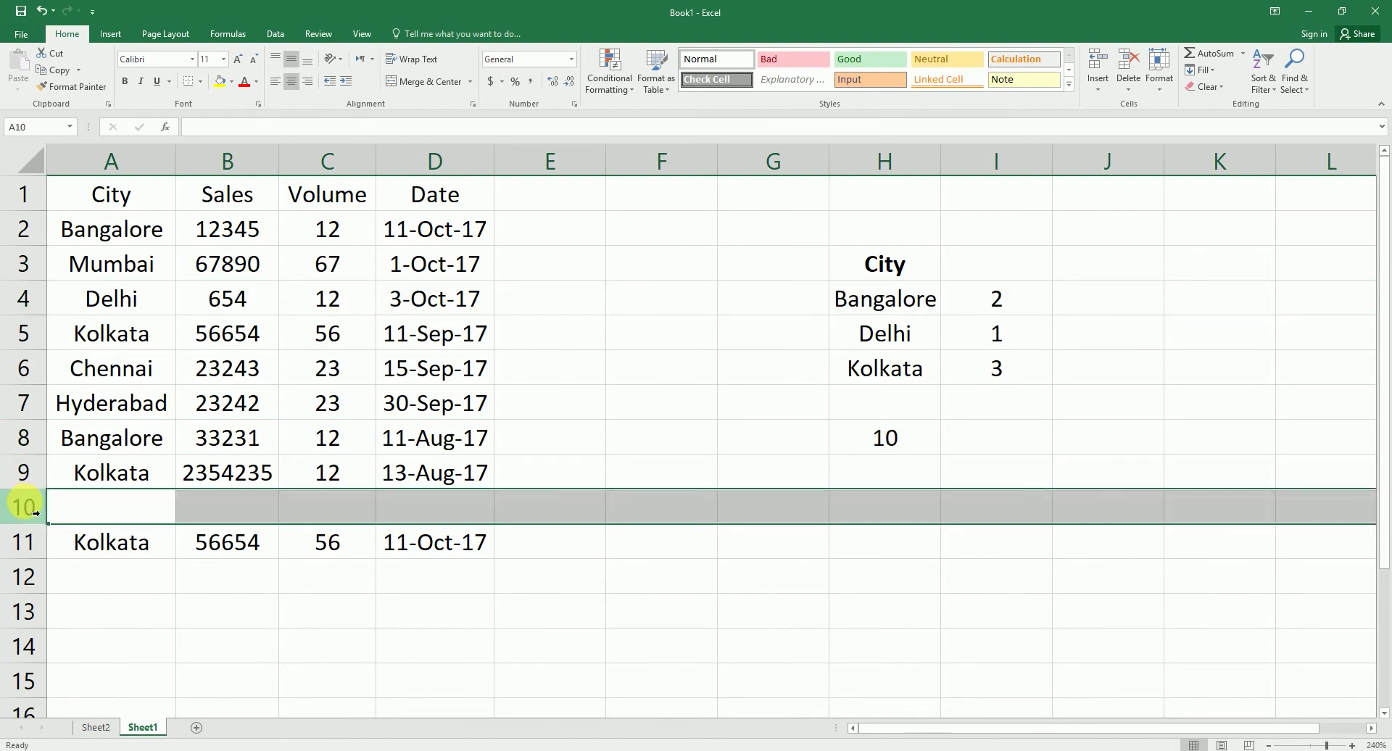
key("ctrl+minus")
left_click(879, 449)
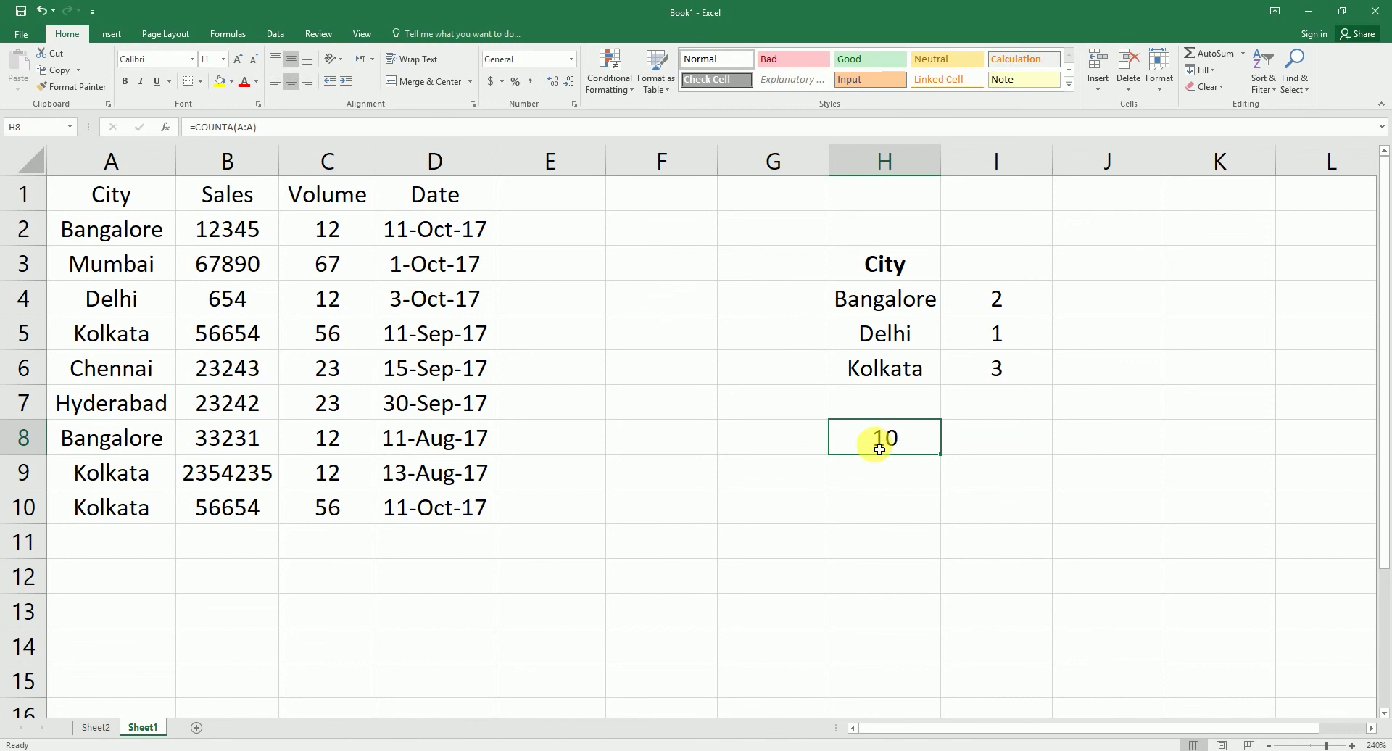
key("Delete")
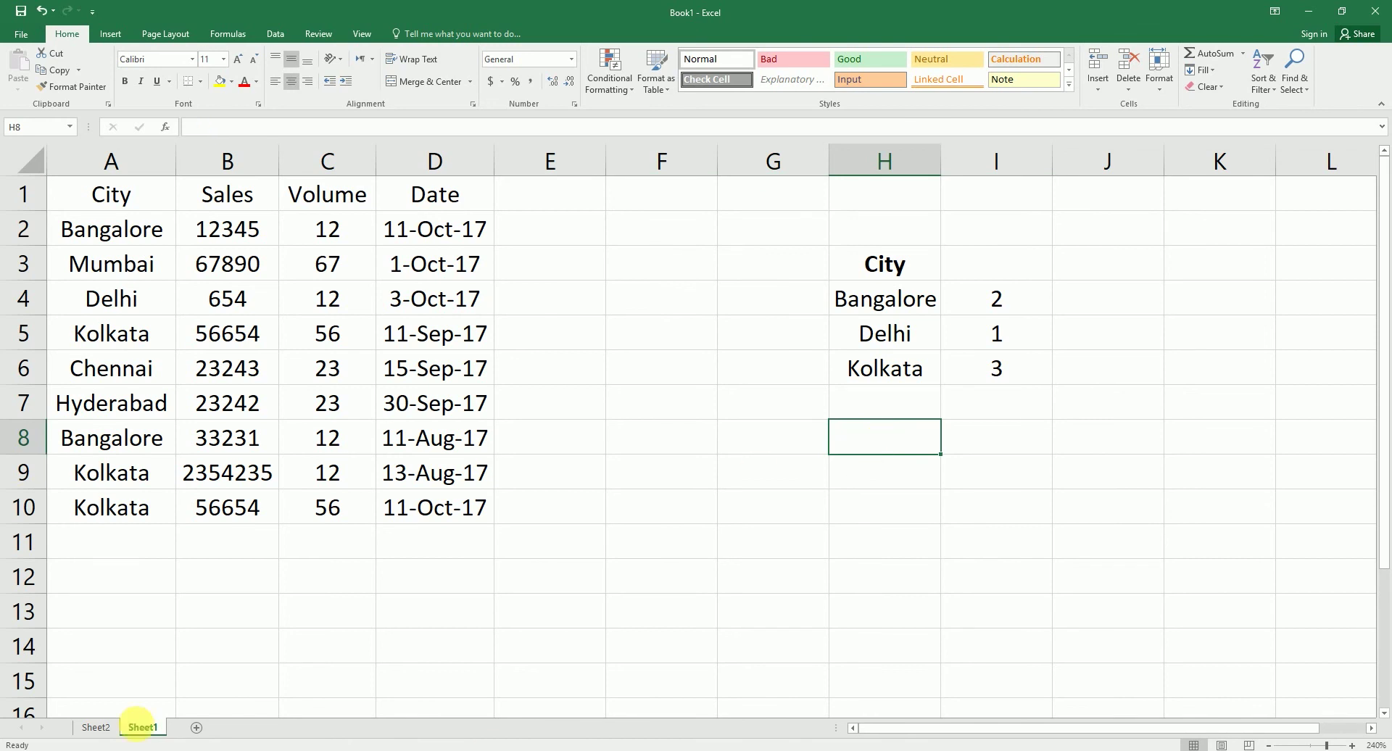
- Rename Sheet2 as P and mark COUNT A as covered by entering P in E10
left_click(95, 727)
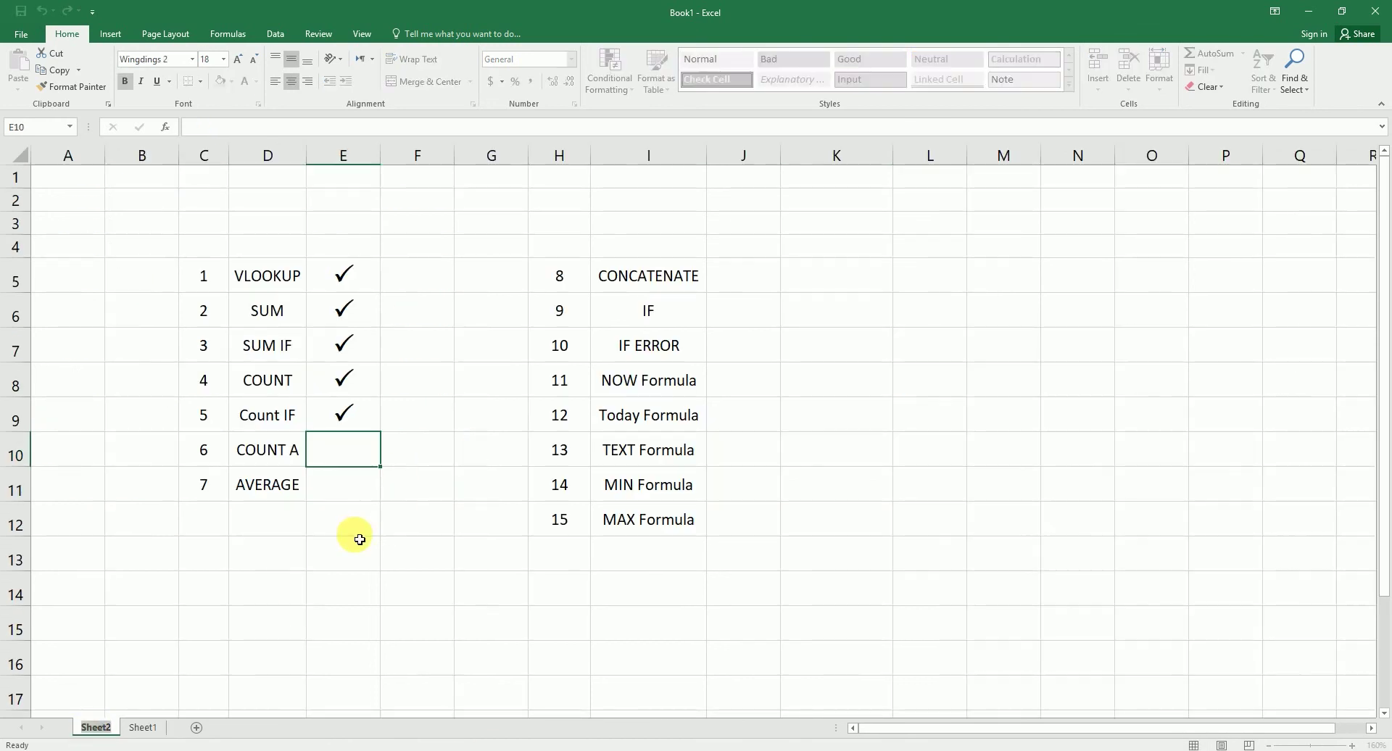
type("P")
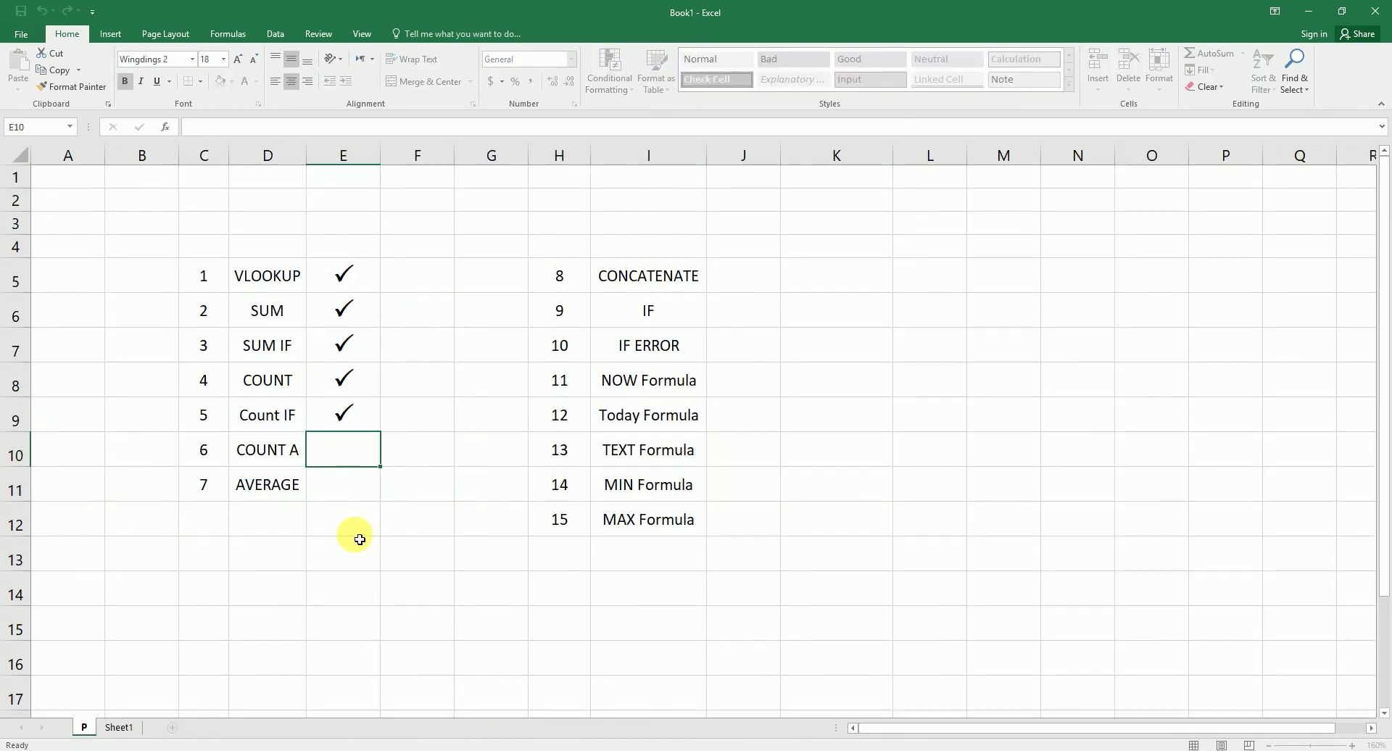
key("Return")
type("P")
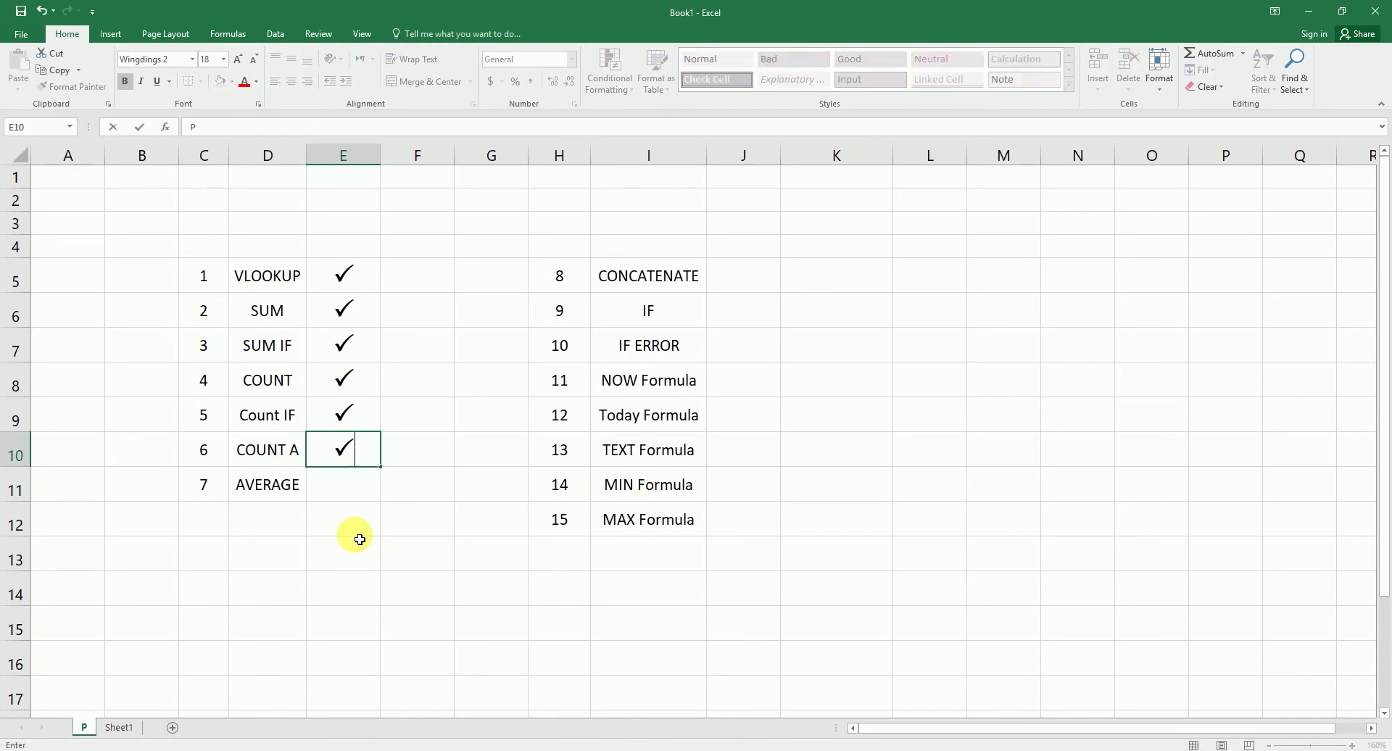
key("Return")
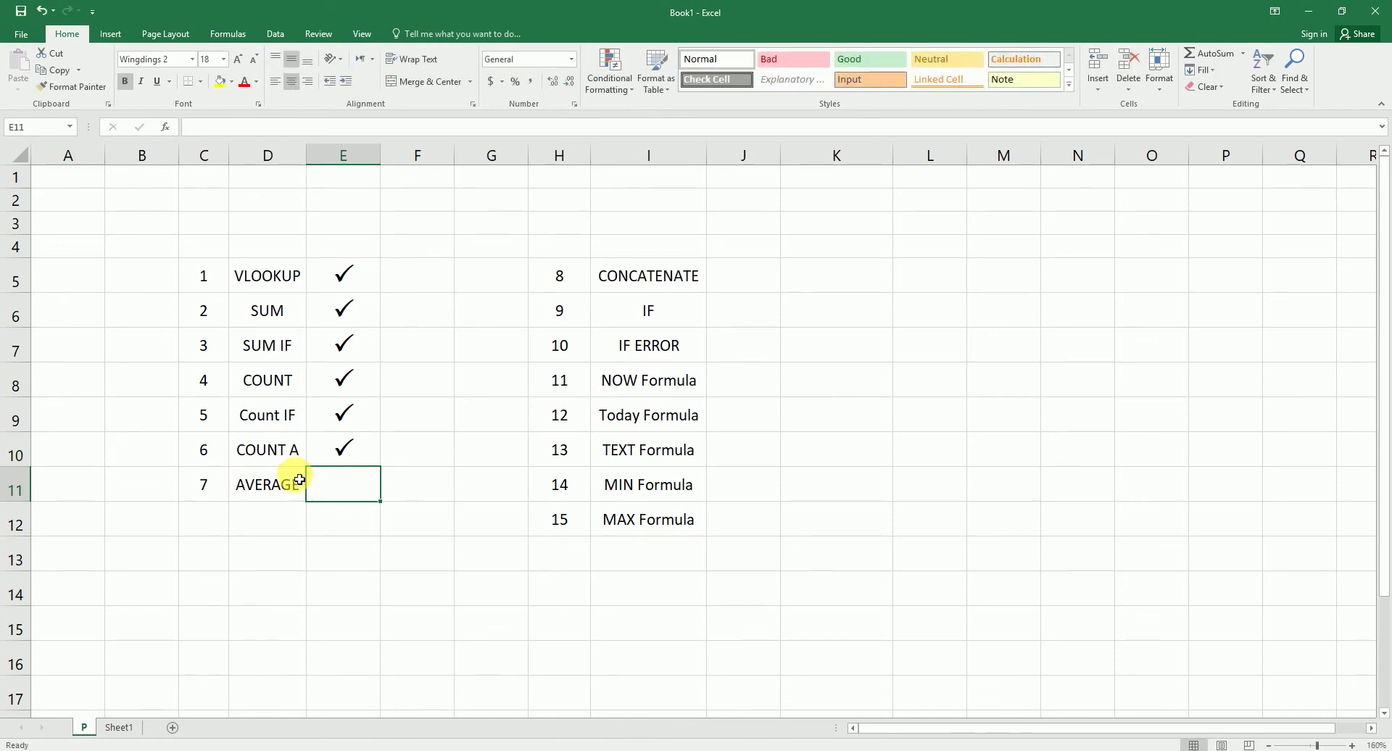
- On Sheet1, enter the labels AVG Sales in H8 and AVG Sales Volume in H9, and autofit column H
left_click(119, 727)
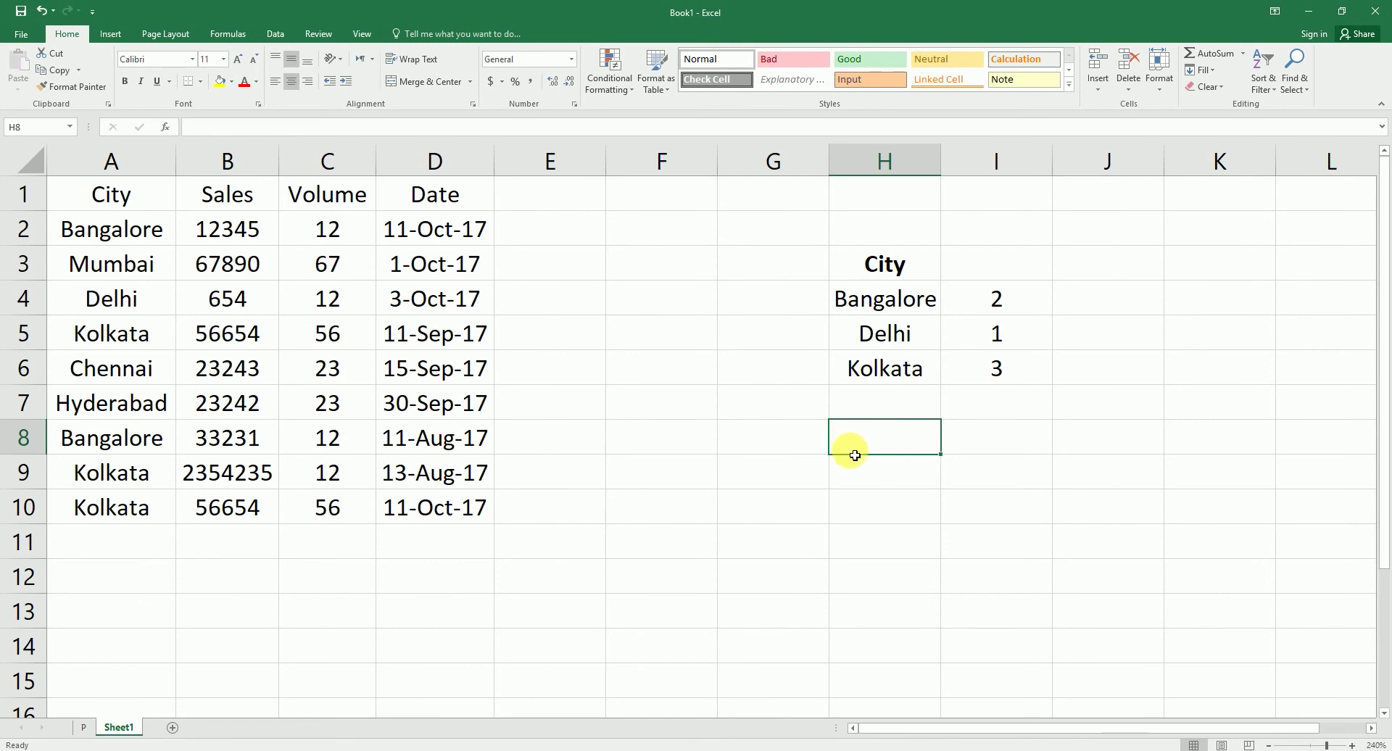
type("AVG")
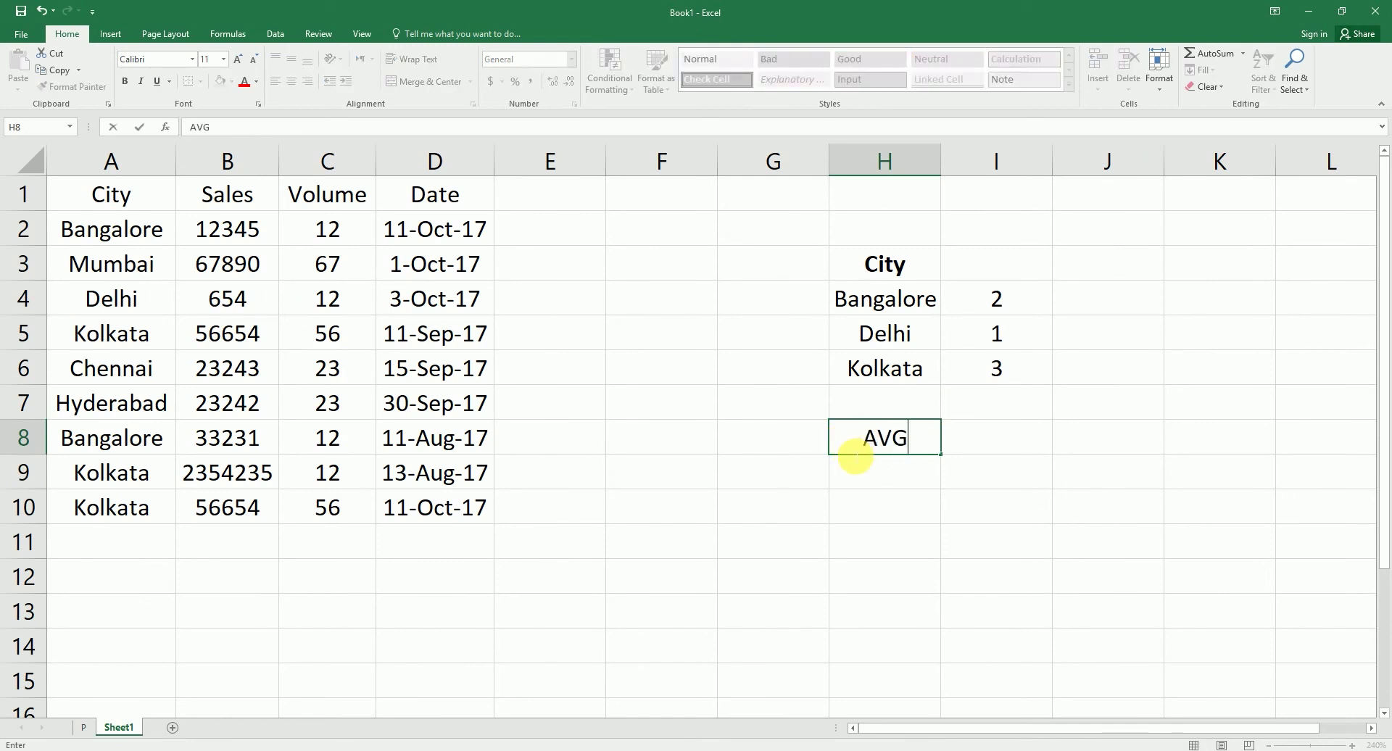
type(" Sales")
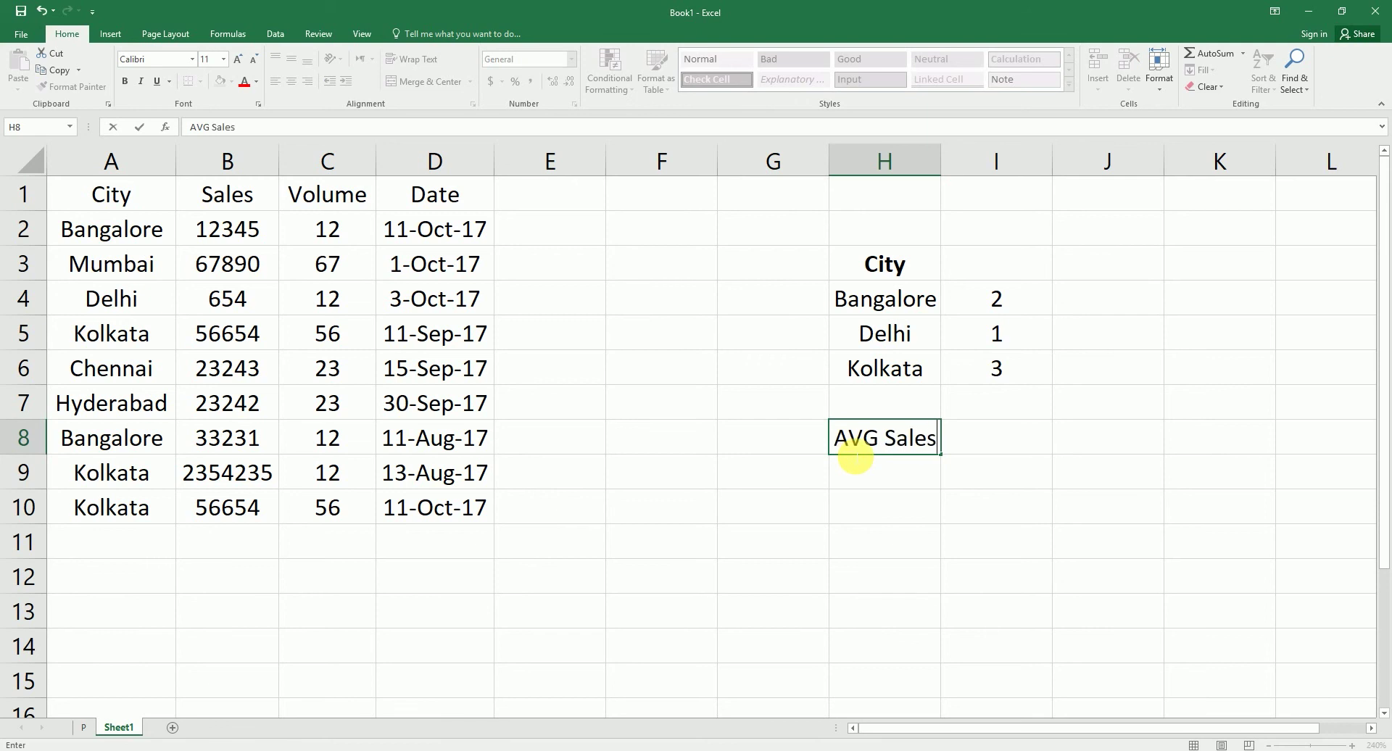
key("Return")
type("AVG Sales")
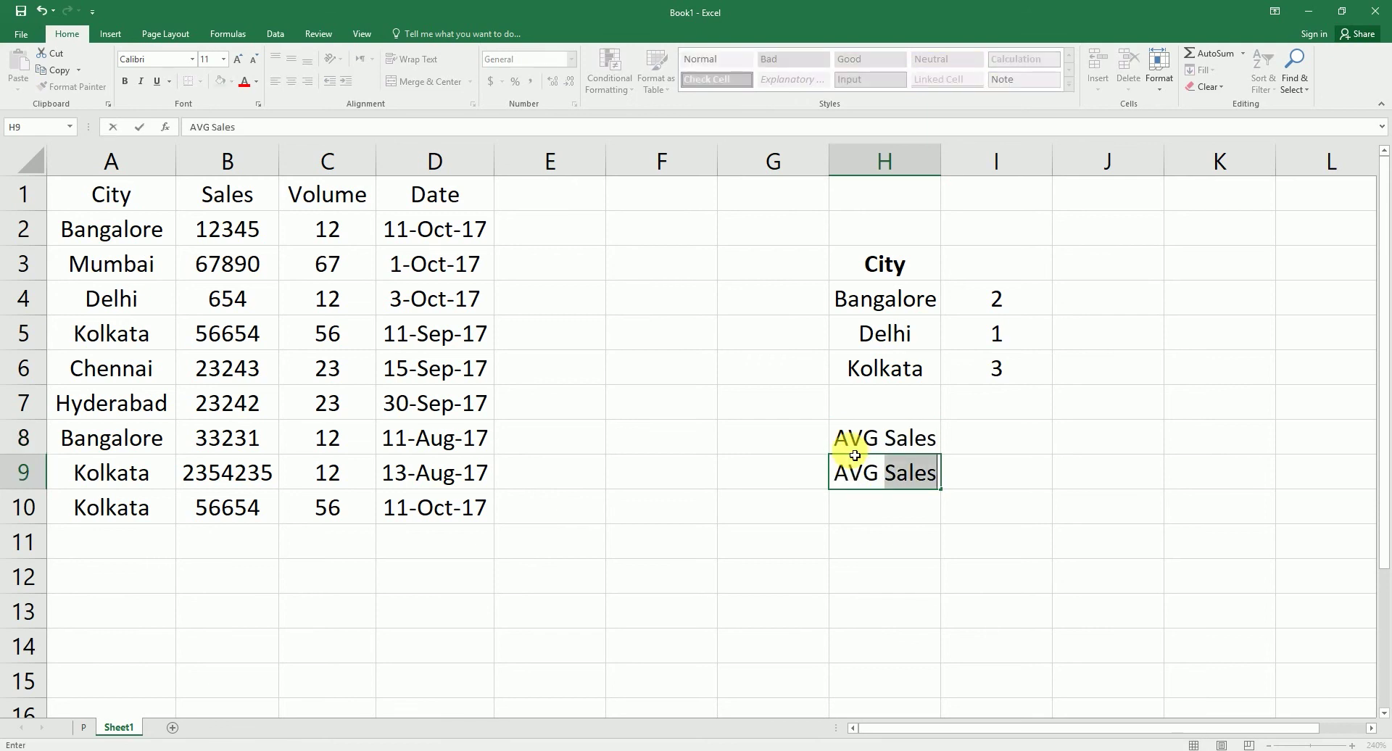
type(" Volume")
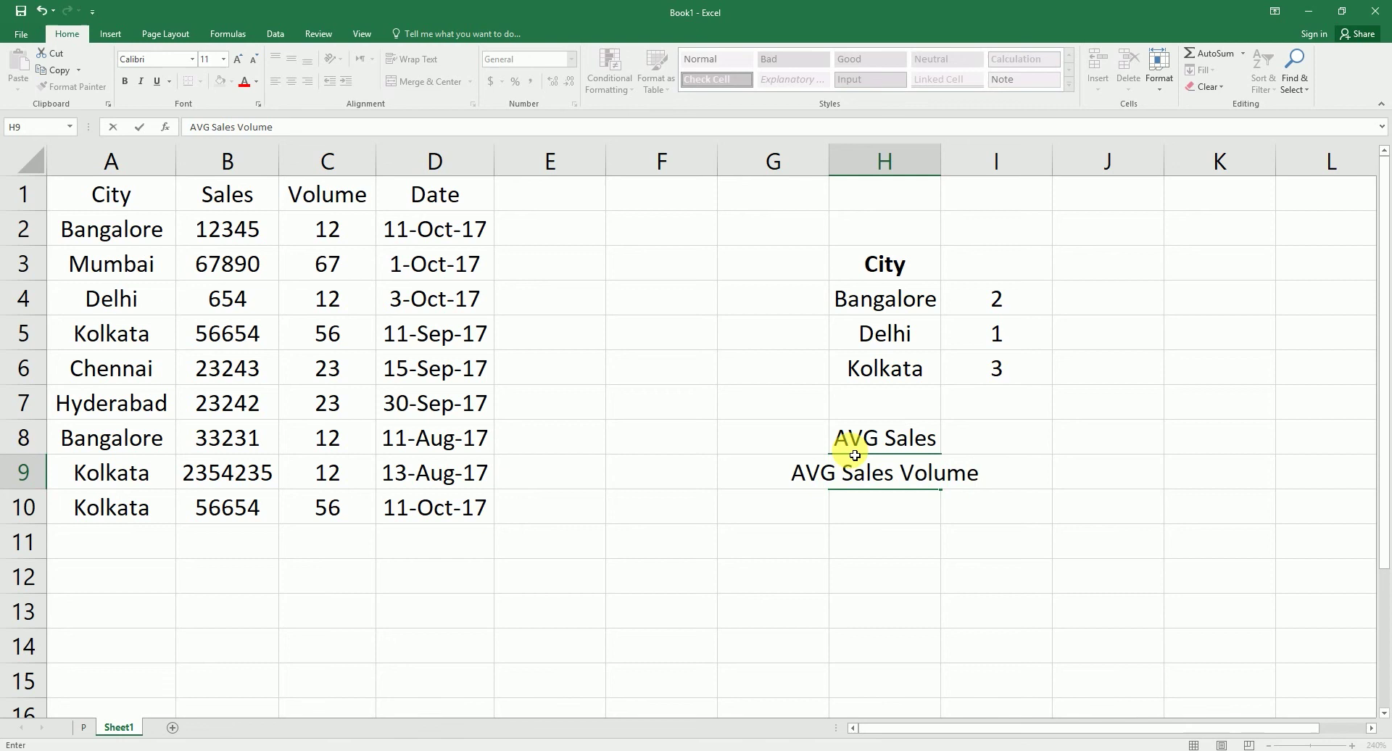
key("Return")
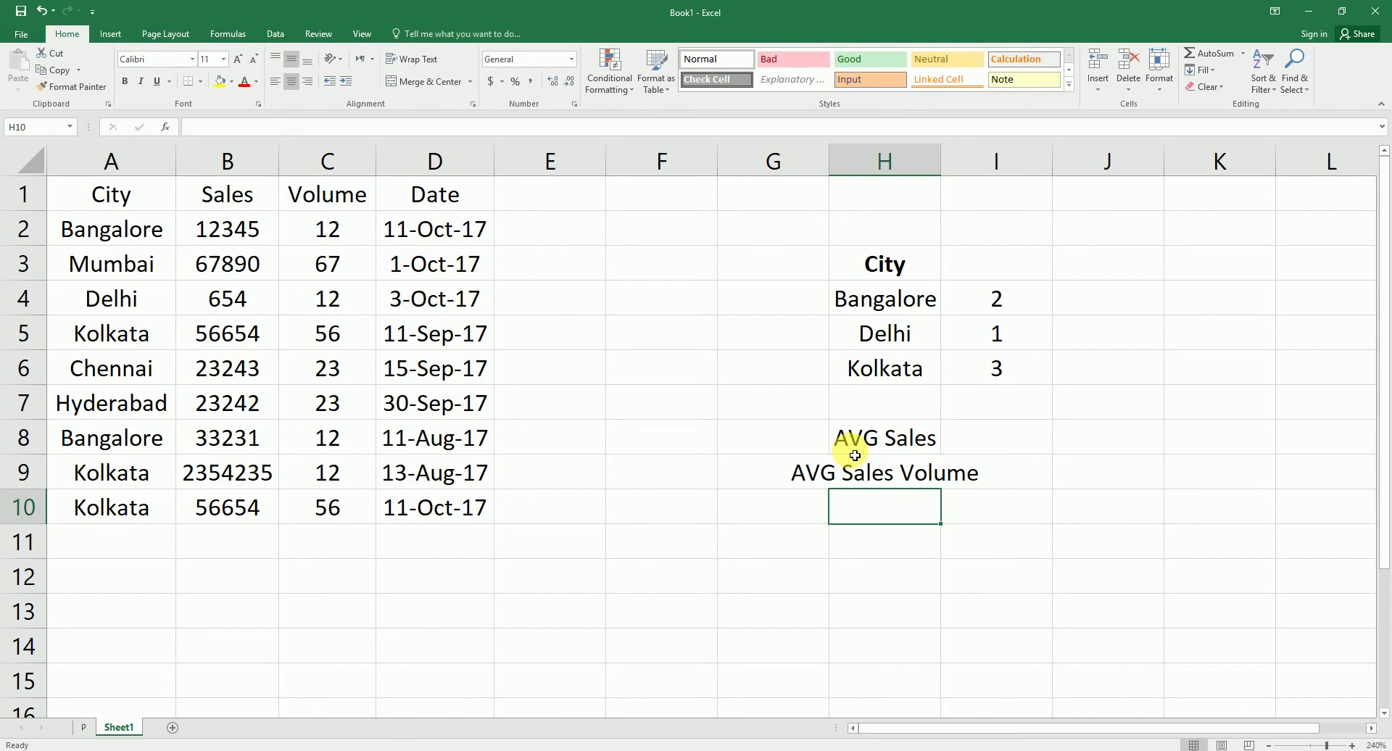
double_click(955, 165)
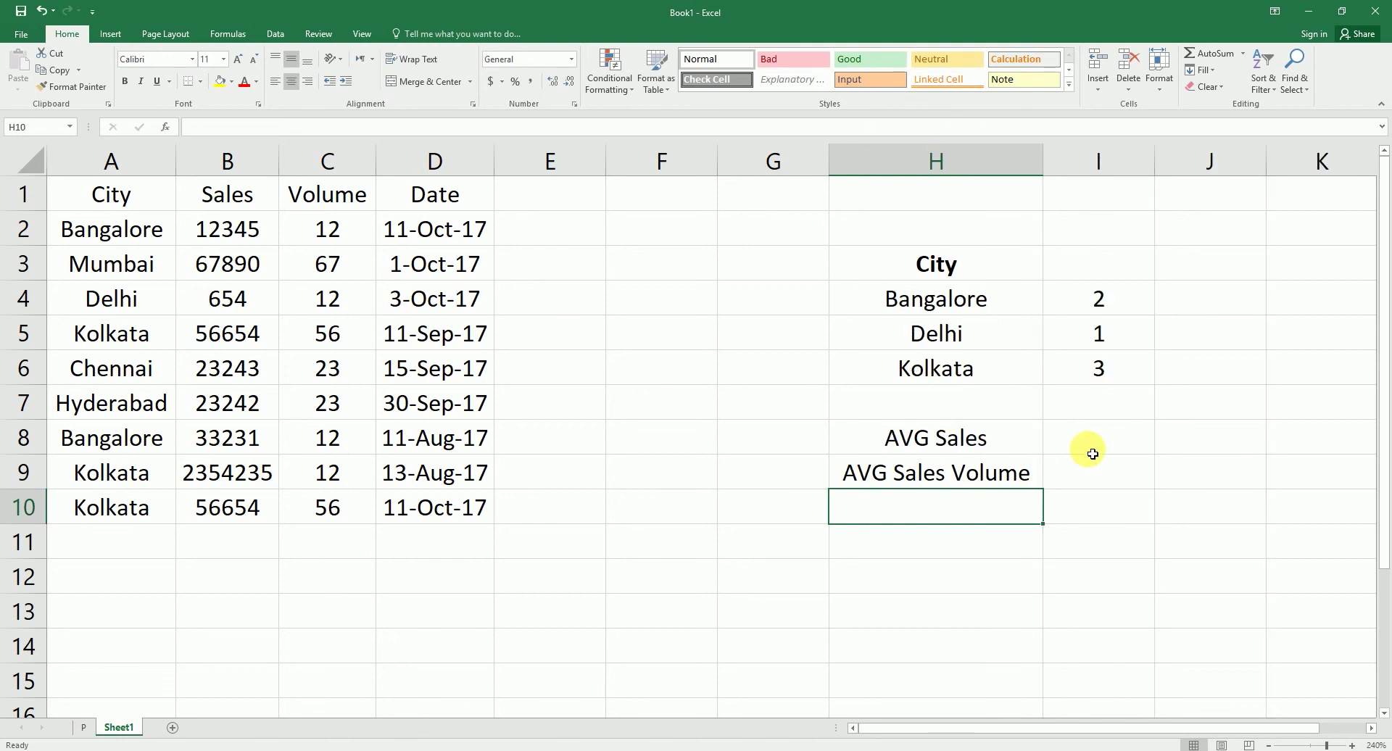
- Enter =AVERAGE(B:B) in I8 to average the whole Sales column beside the AVG Sales label
left_click(1076, 443)
type("=")
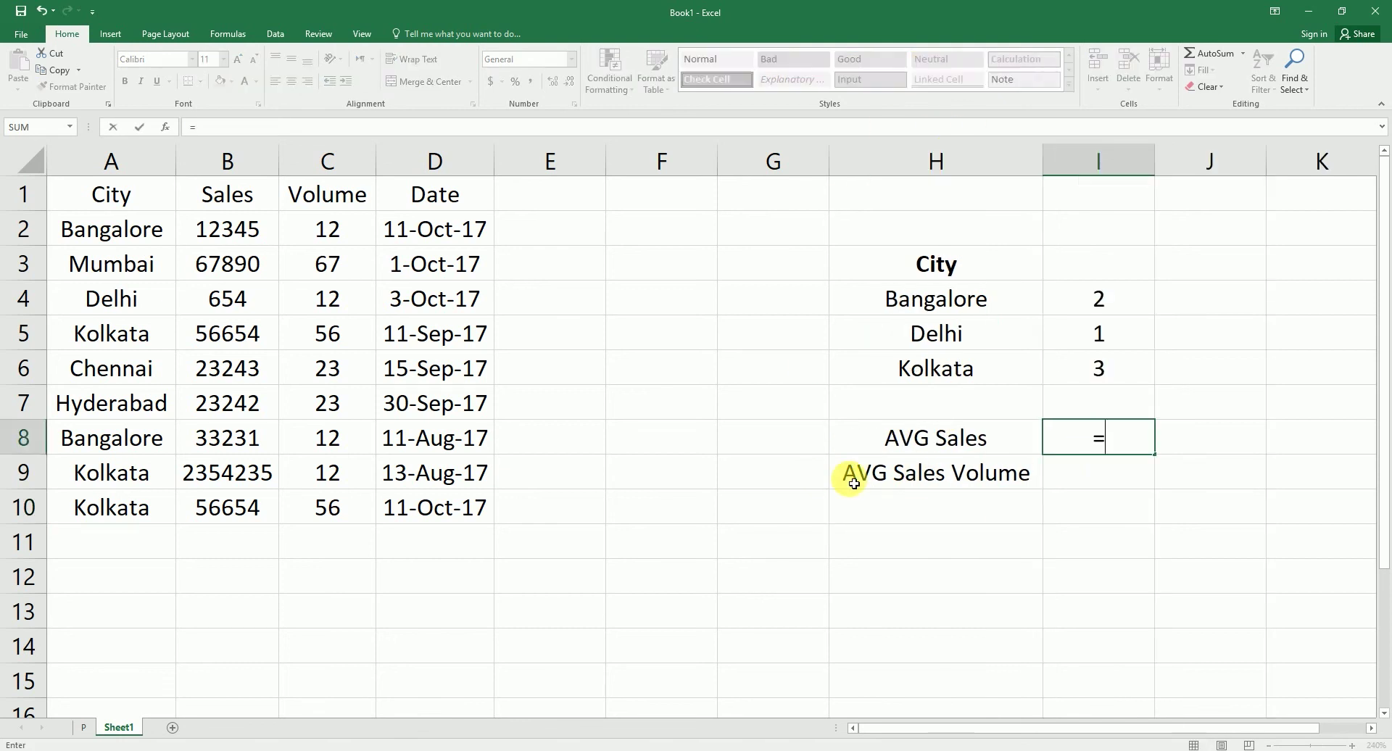
type("ave")
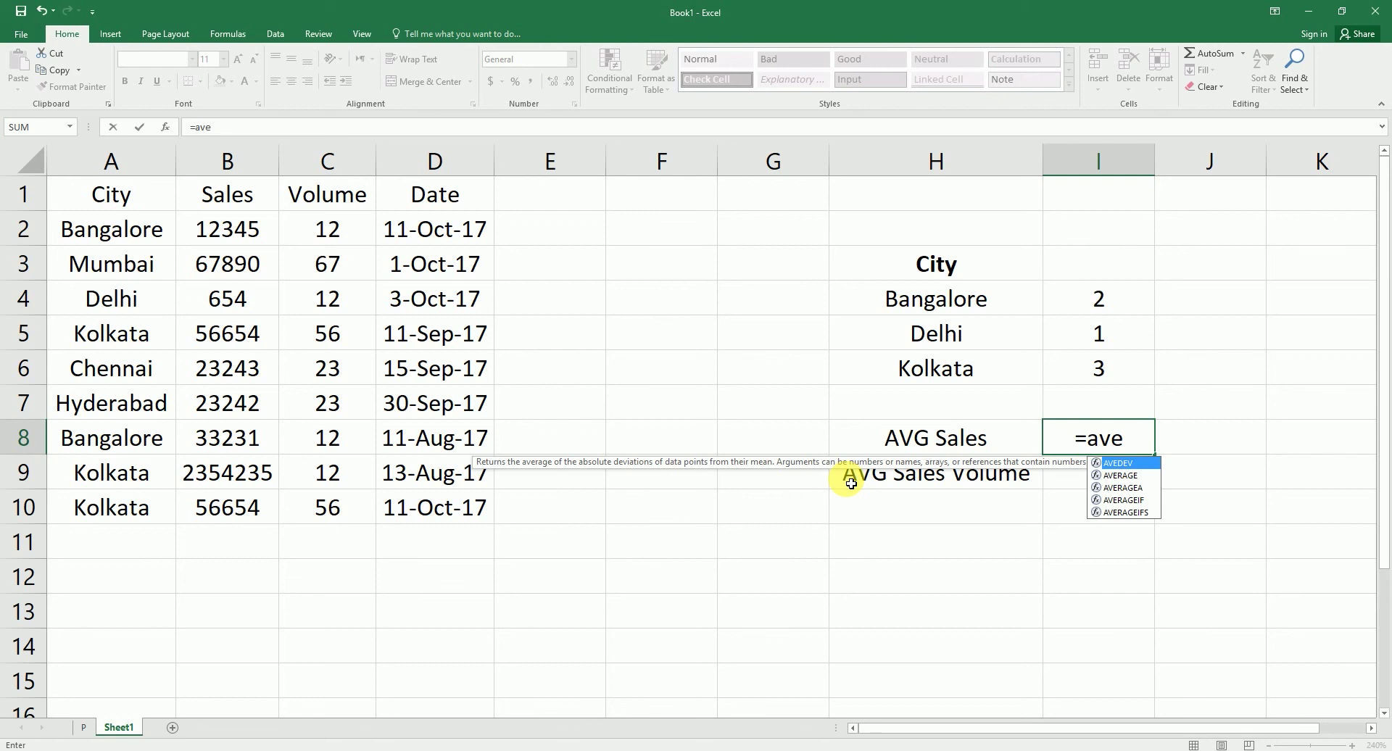
key("Down")
key("Tab")
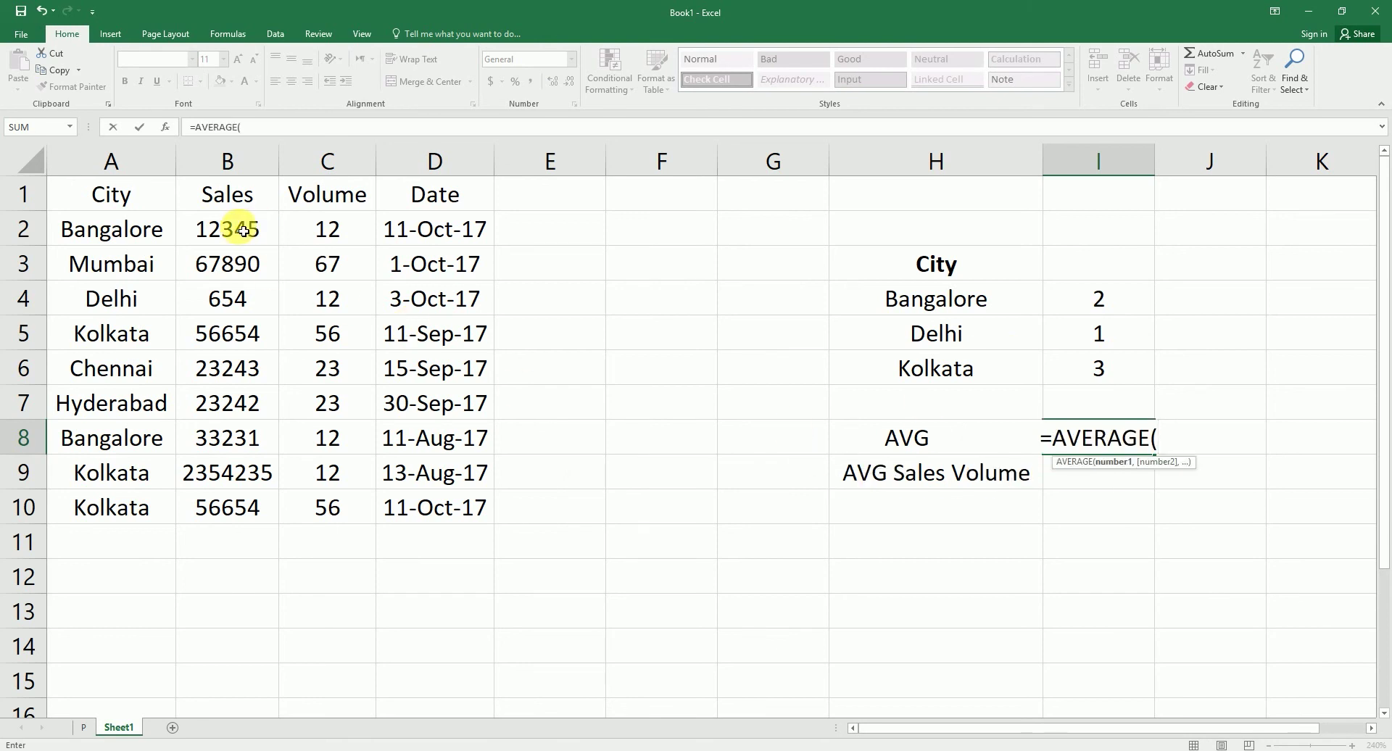
left_click(256, 173)
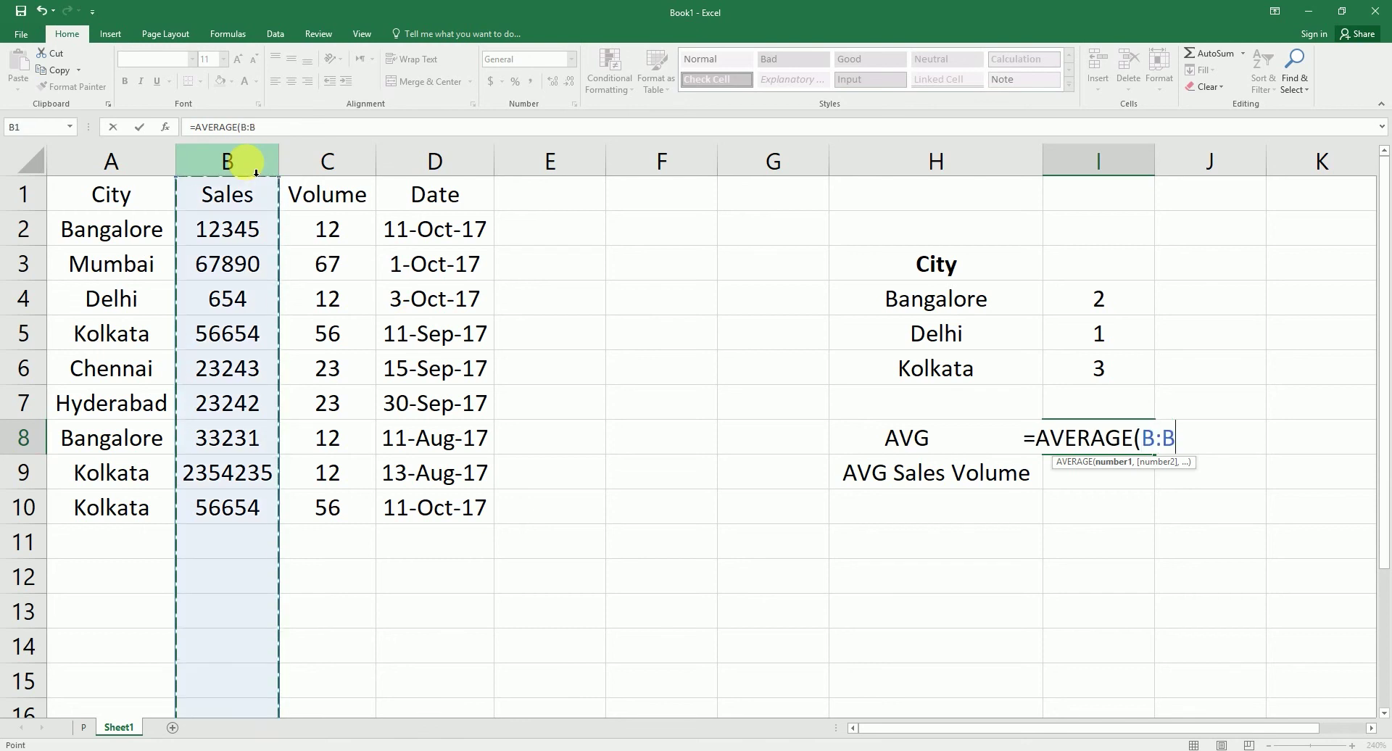
type(")")
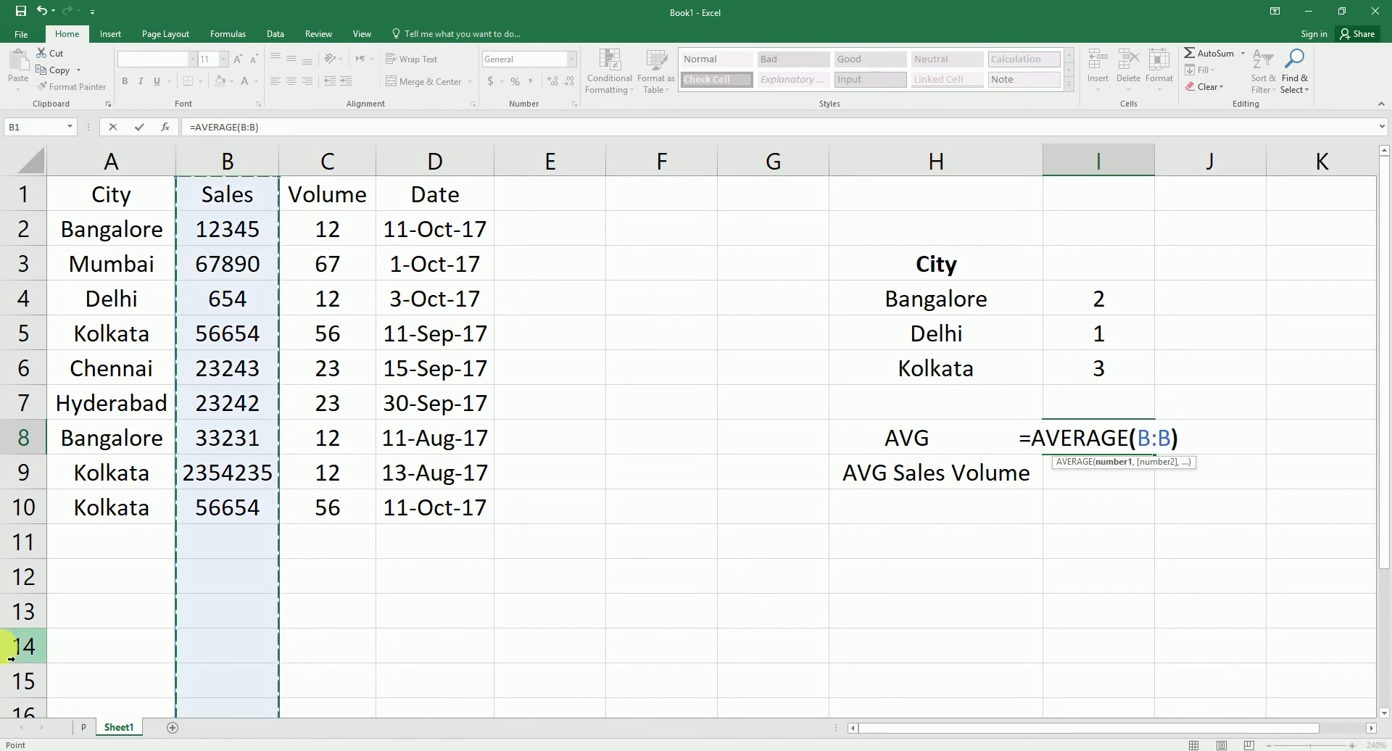
key("Return")
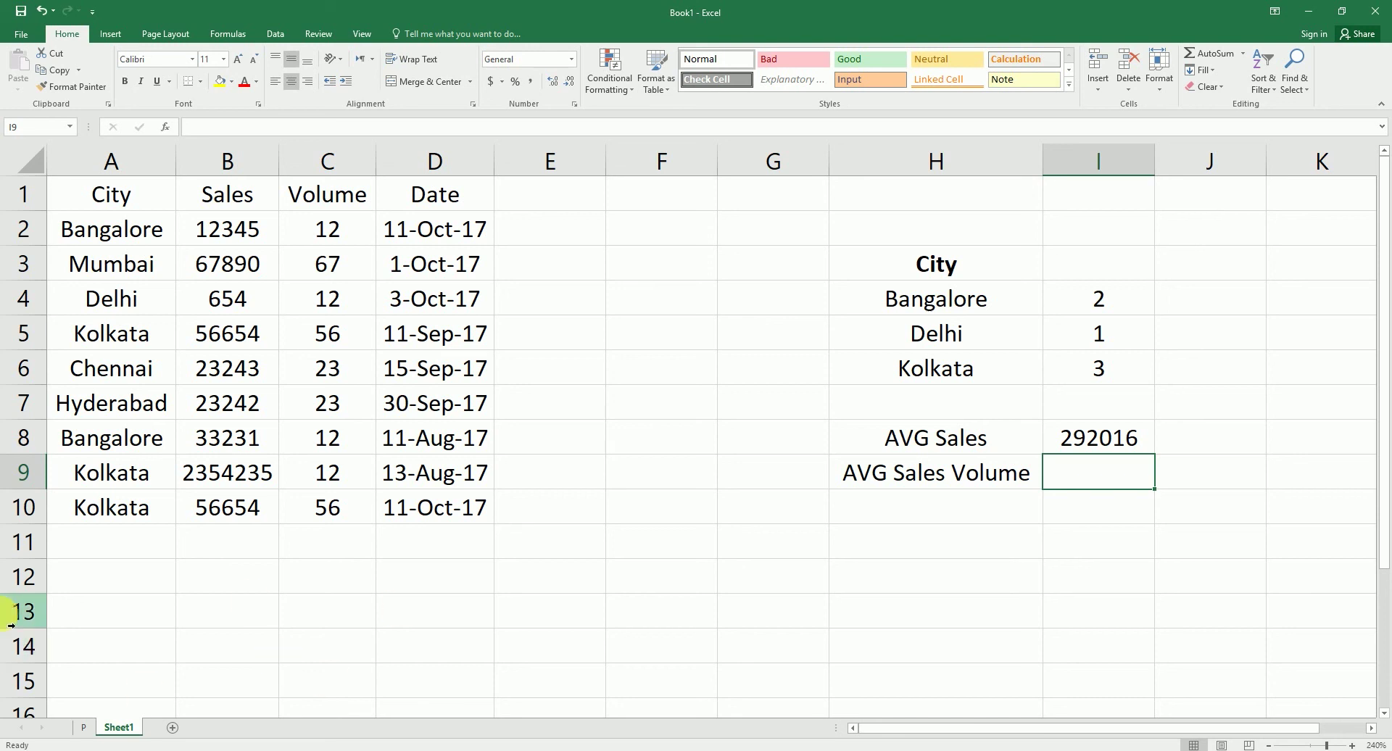
- Enter =AVERAGE(C:C) in I9 to average the whole Volume column beside the AVG Sales Volume label
type("=av")
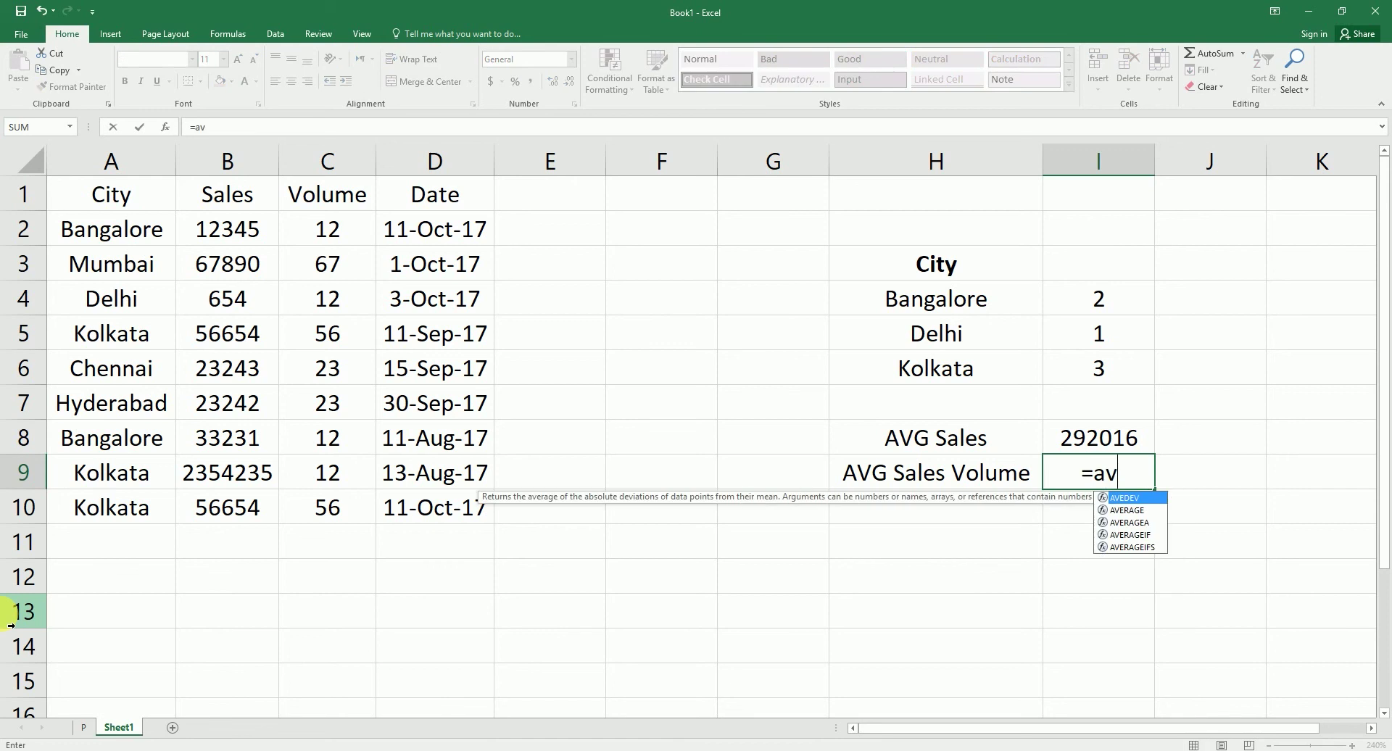
key("Down")
key("Tab")
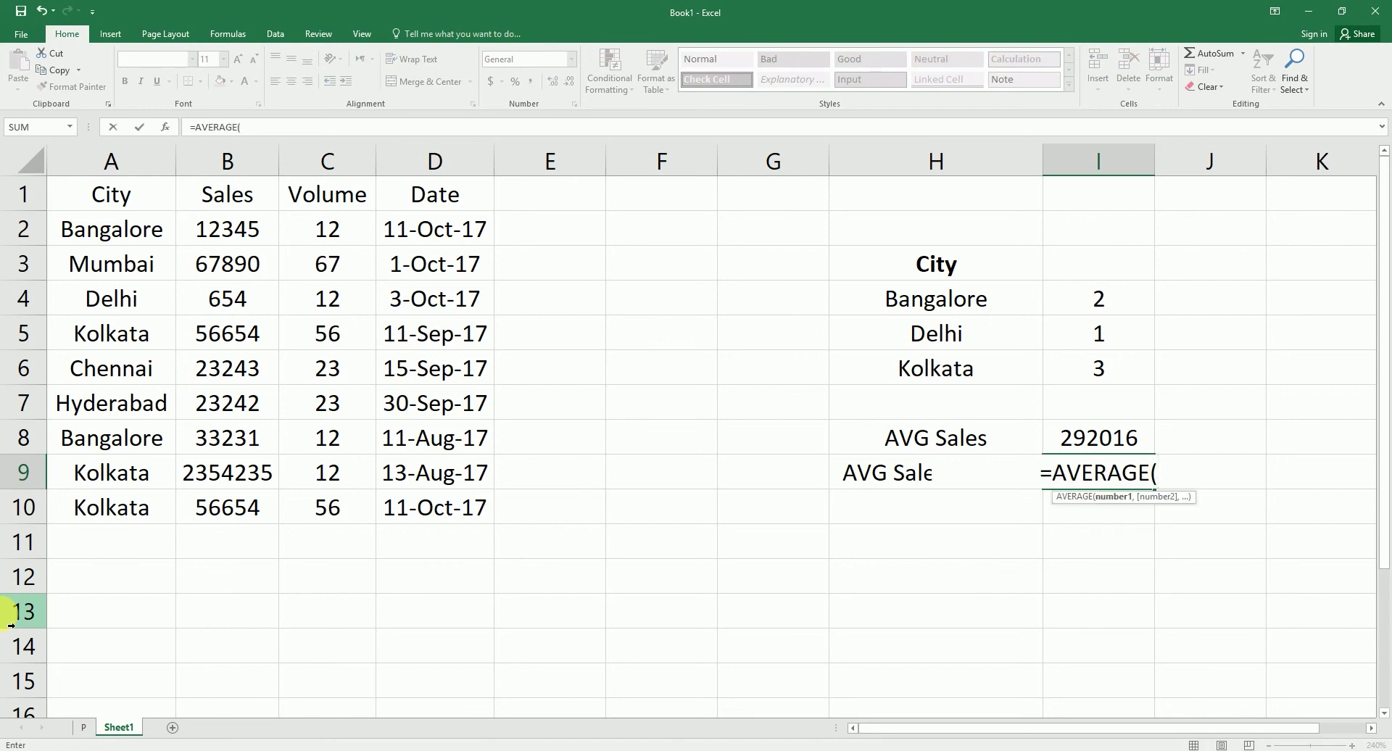
left_click(335, 164)
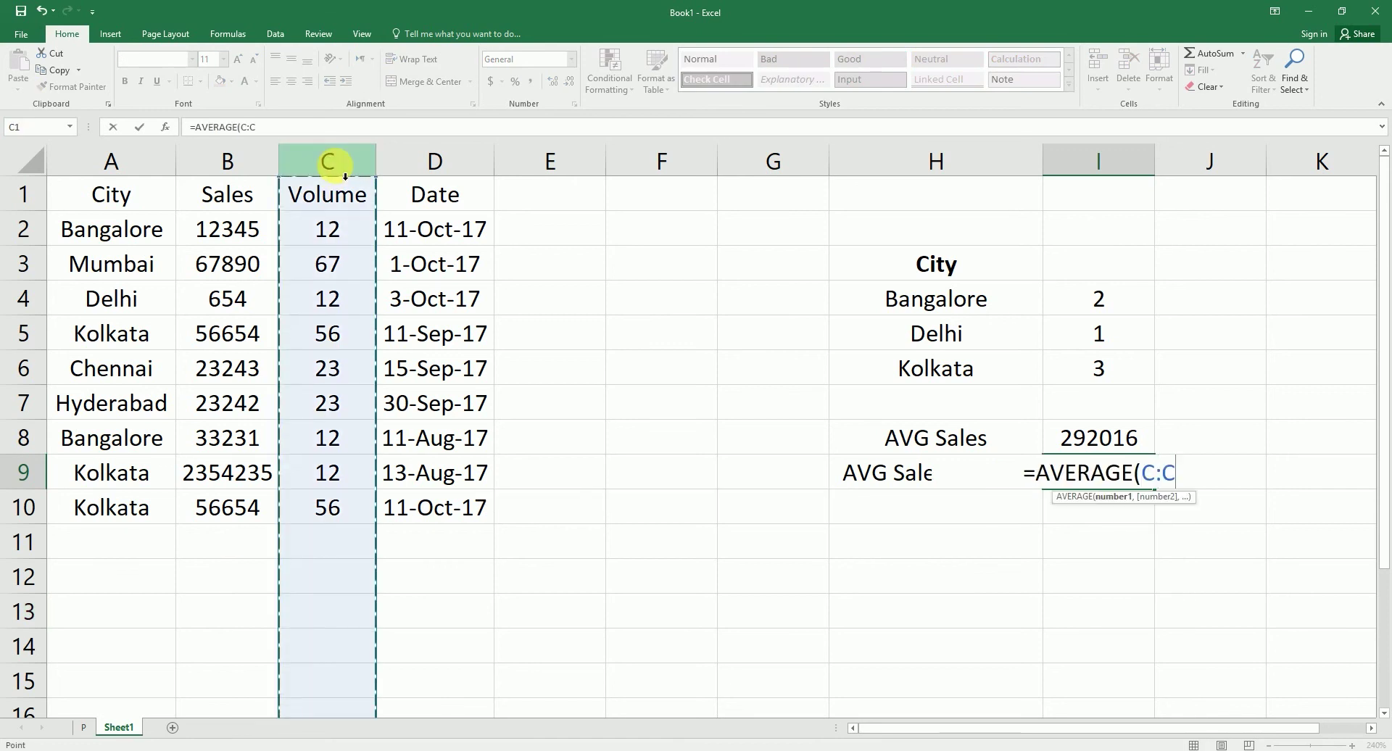
type(")")
key("Return")
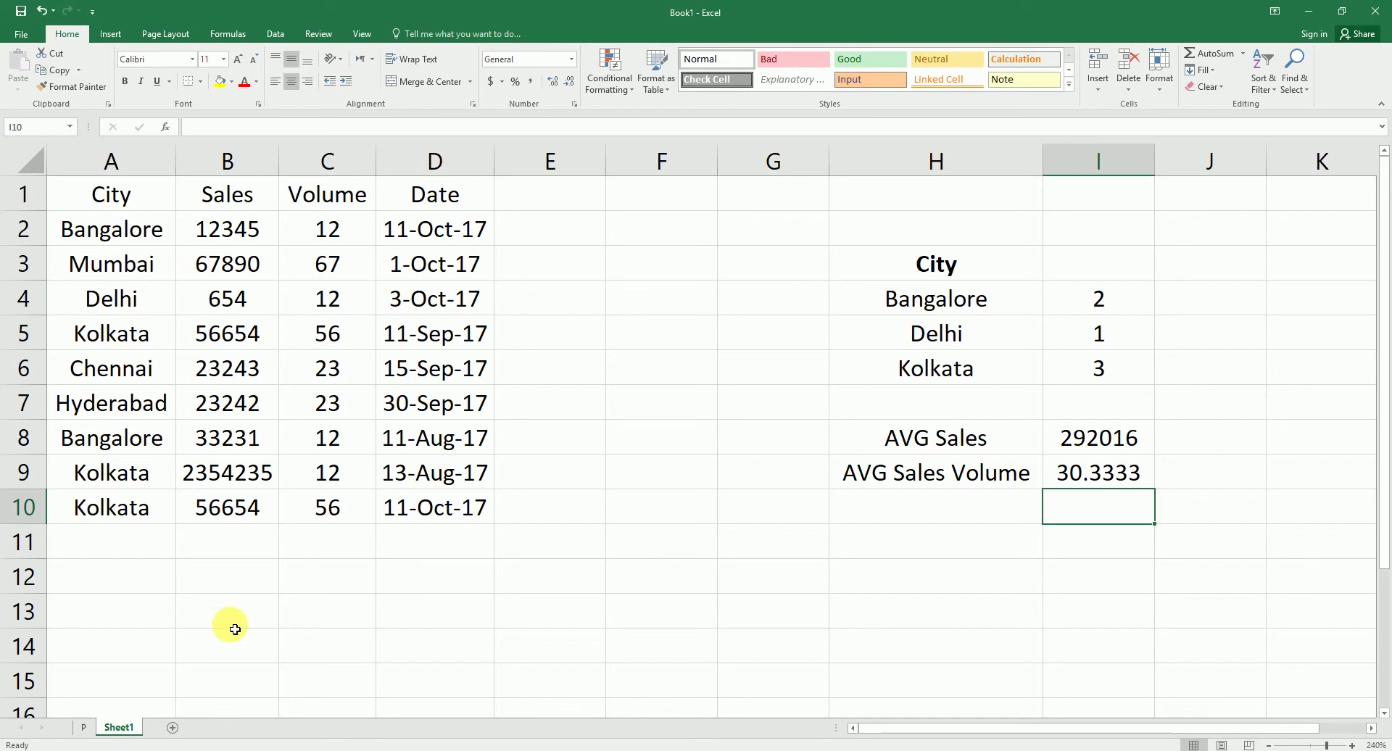
- On sheet P, mark AVERAGE as covered by entering P in E11, and select J5 beside CONCATENATE
left_click(85, 728)
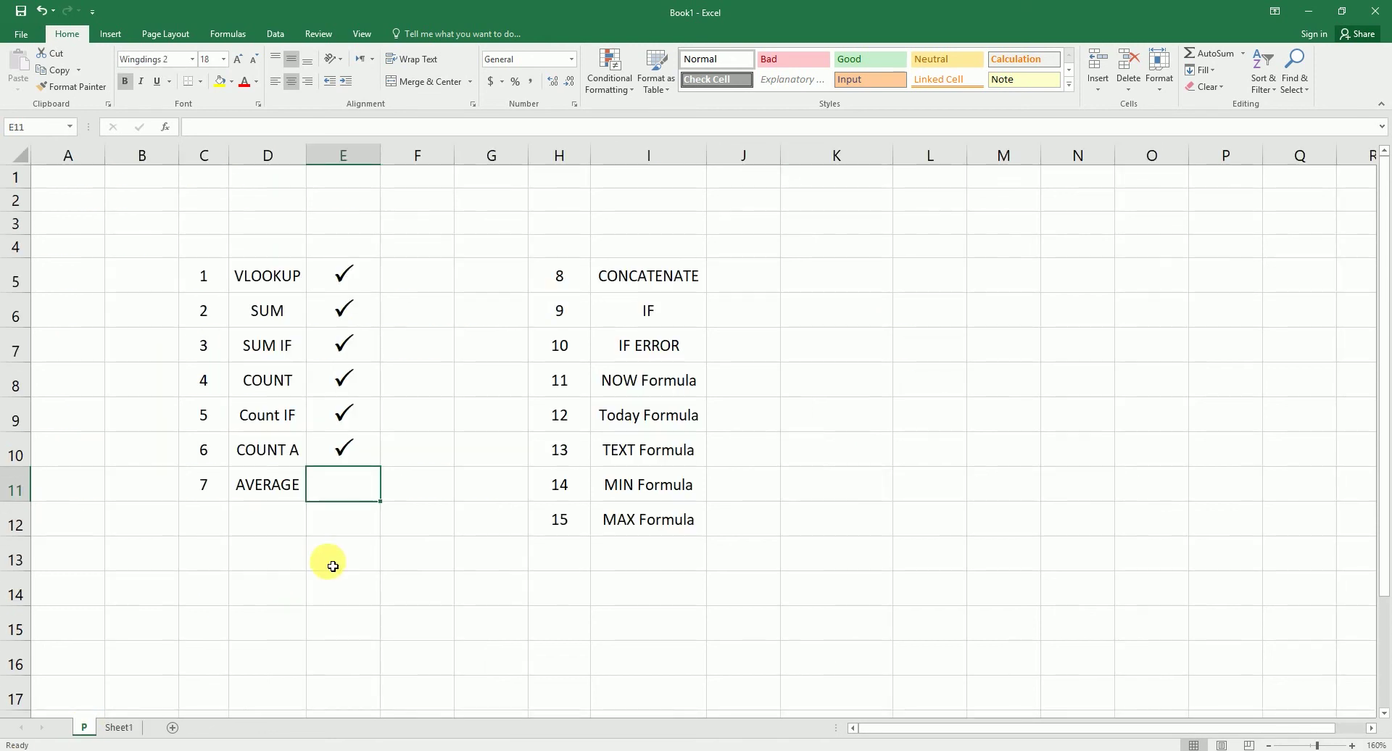
type("P")
key("Return")
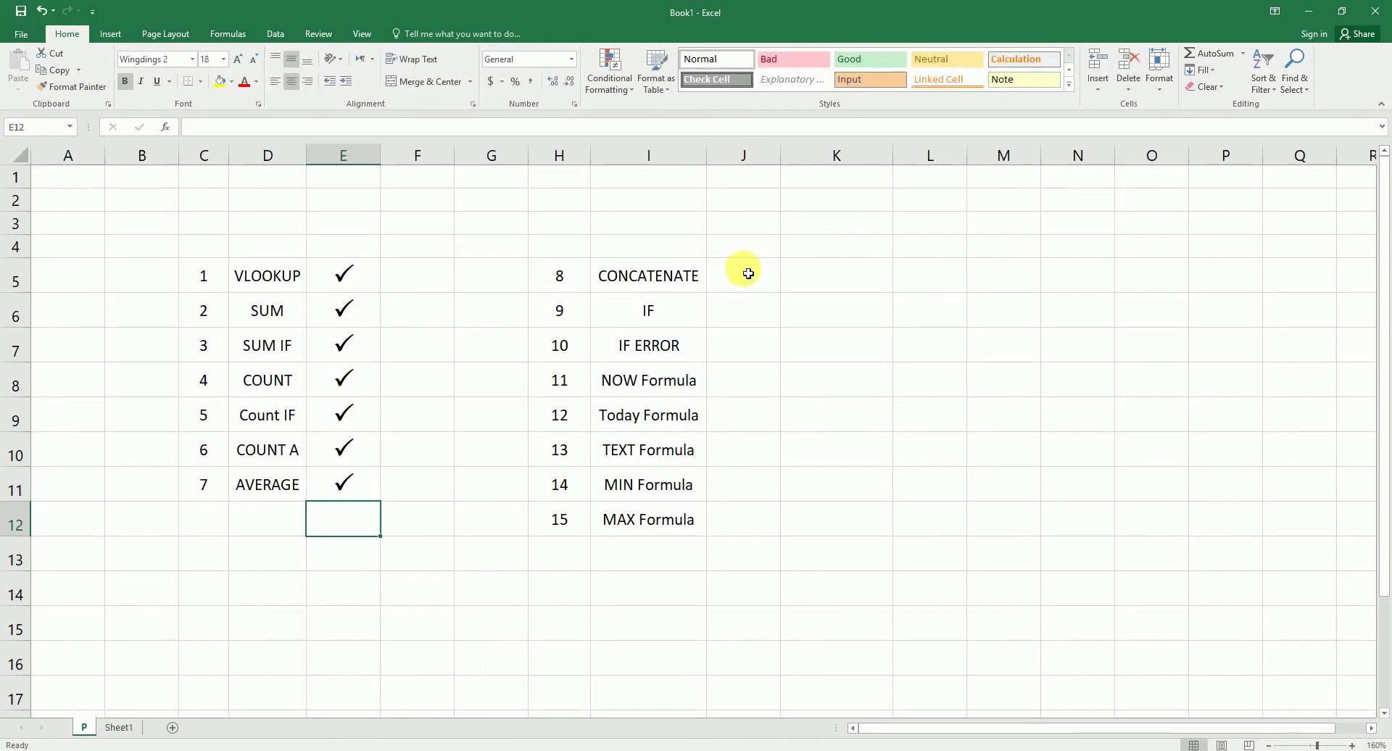
left_click(748, 273)
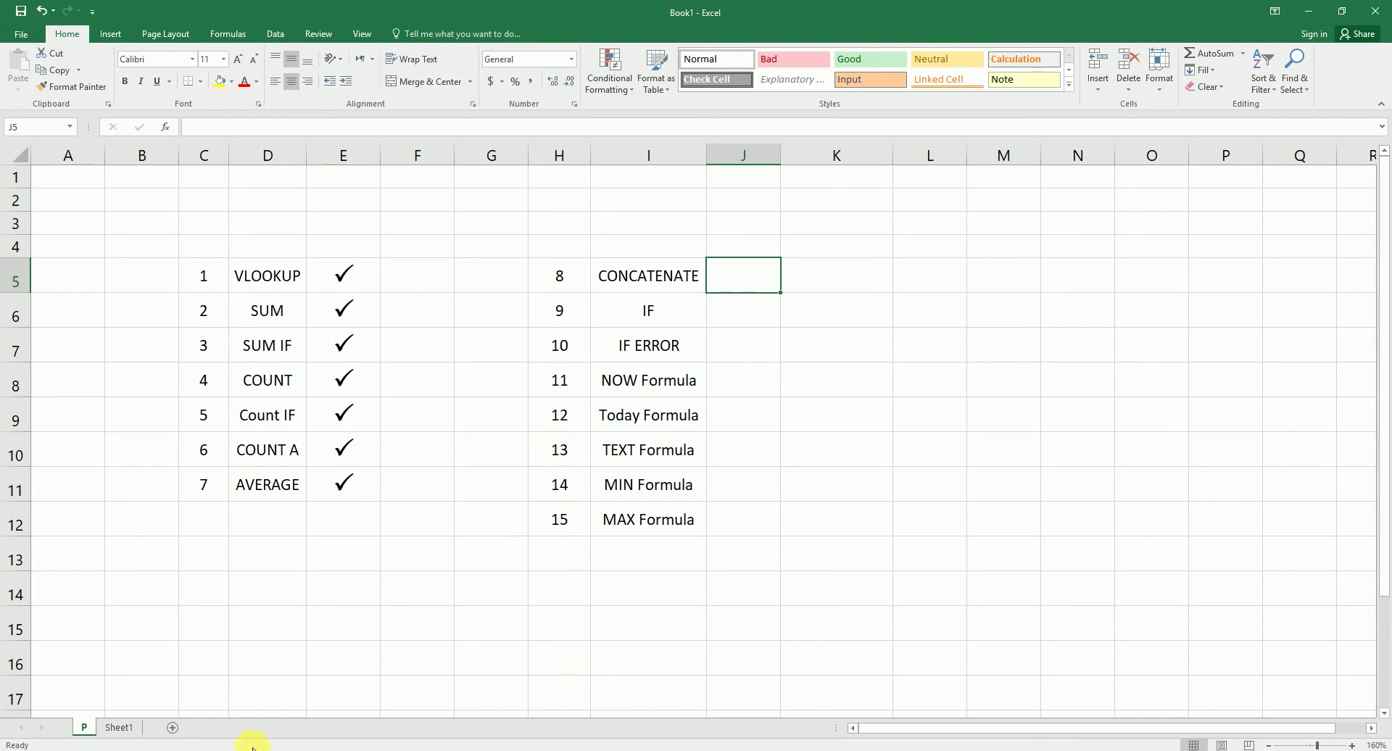
- On Sheet1, clear the average labels and formulas in H8:I9
left_click(130, 735)
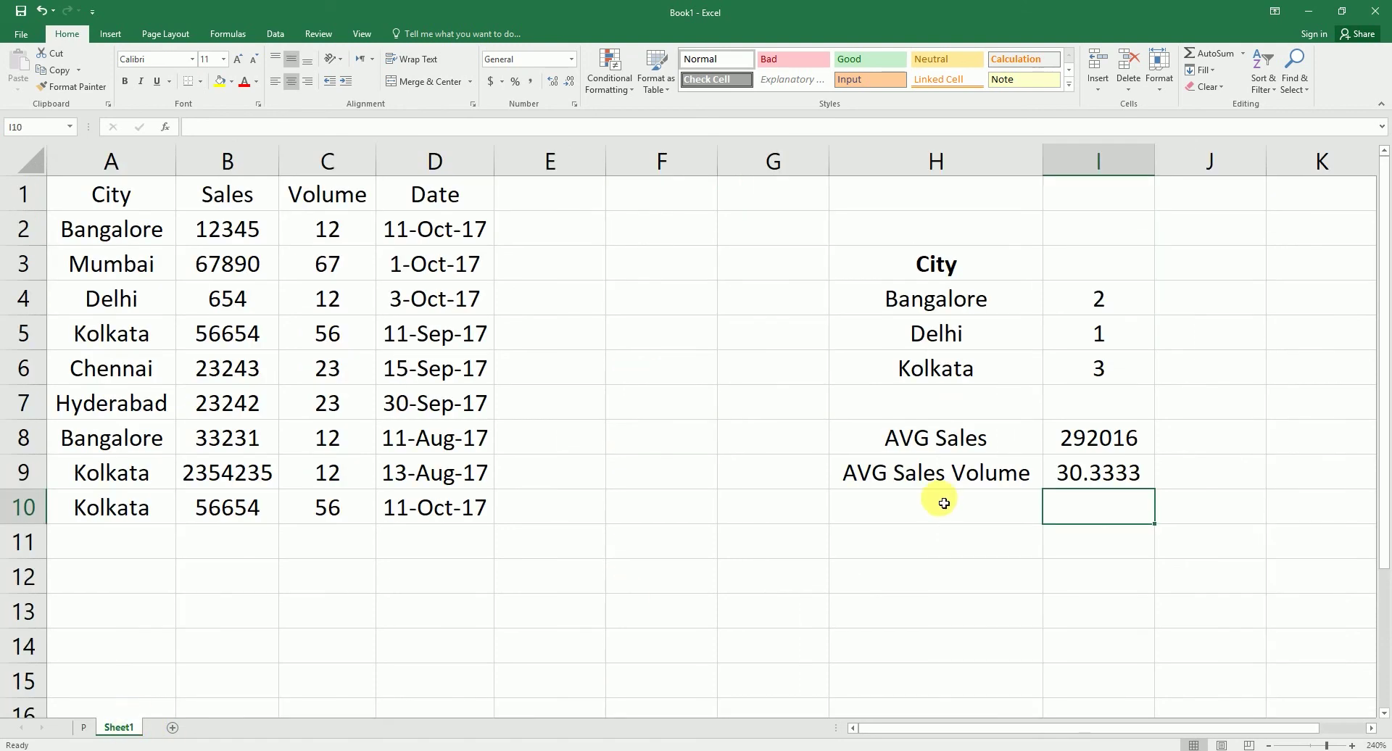
left_click_drag(926, 443, 1104, 484)
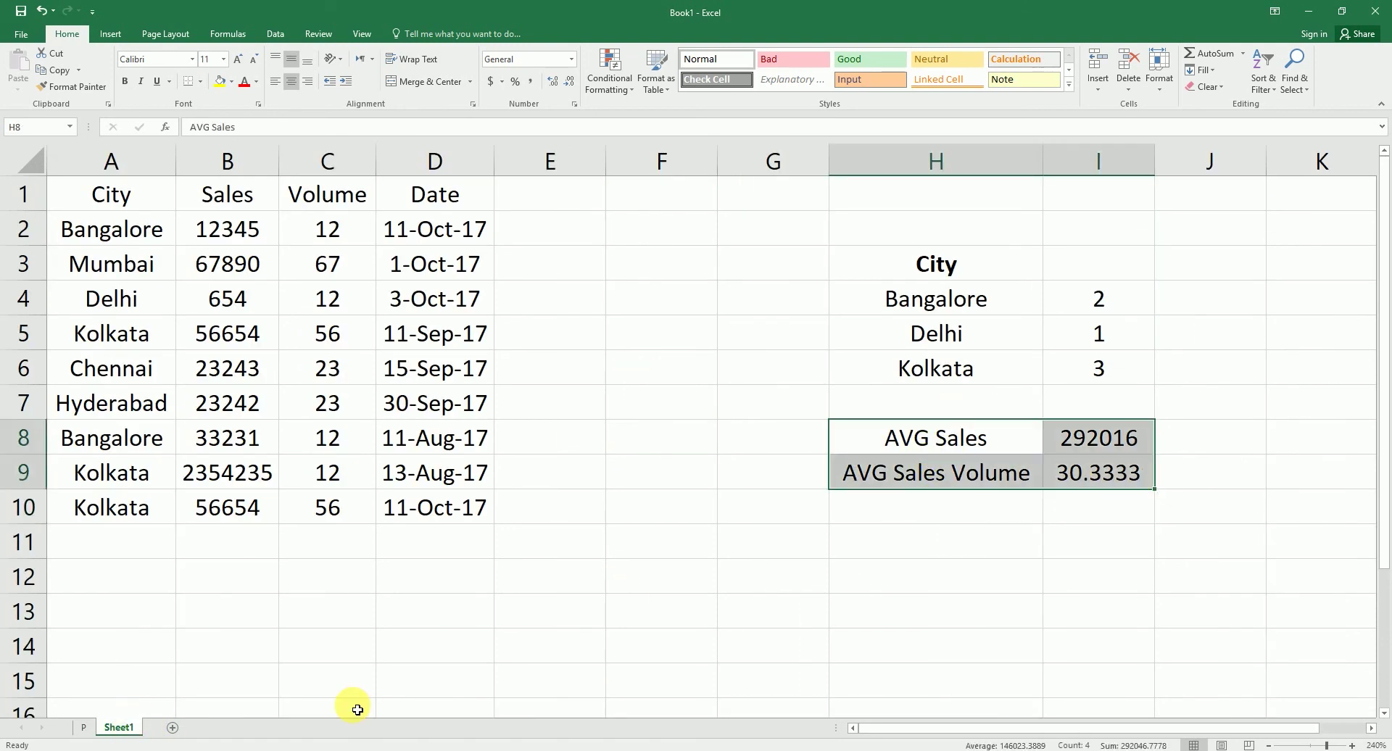
key("Delete")
key("shift+BackSpace")
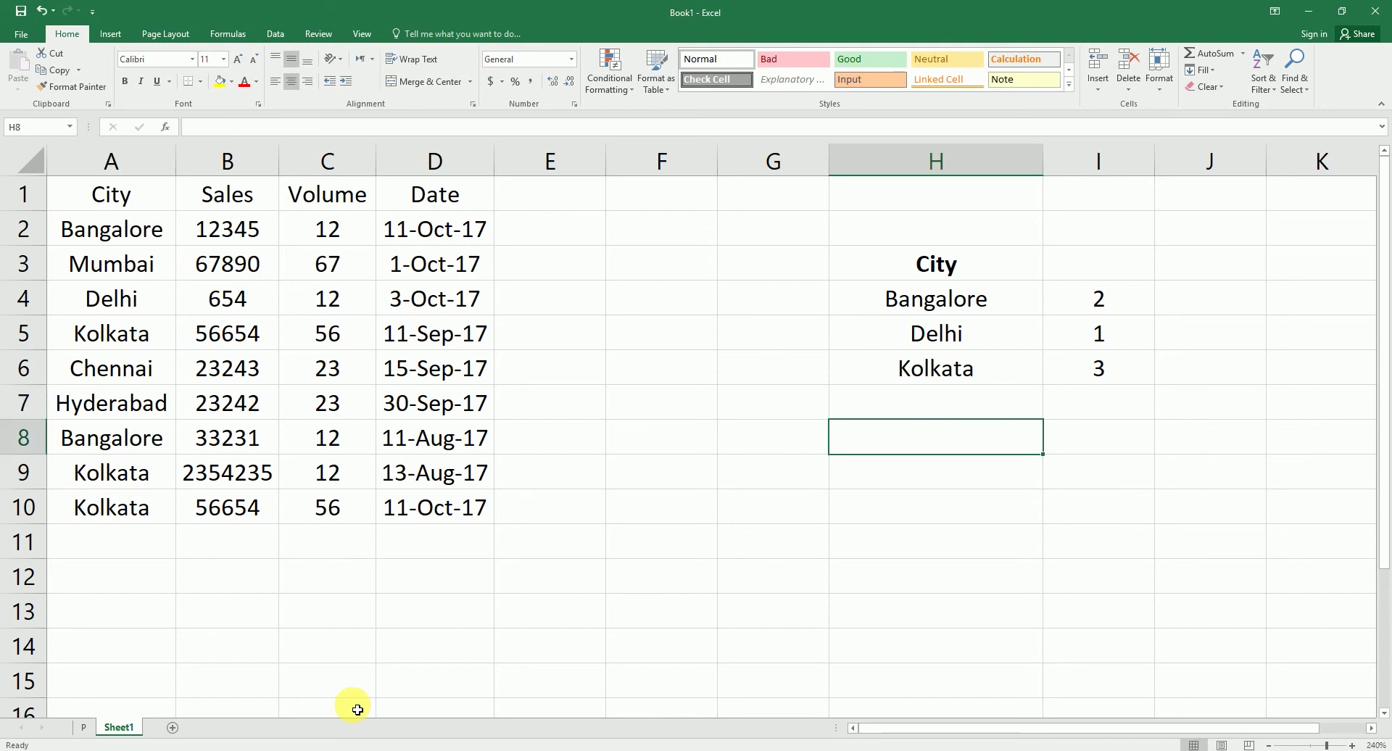
- Enter =CONCATENATE(A2,B2) in H8 to join the first city name with its sales figure
type("=")
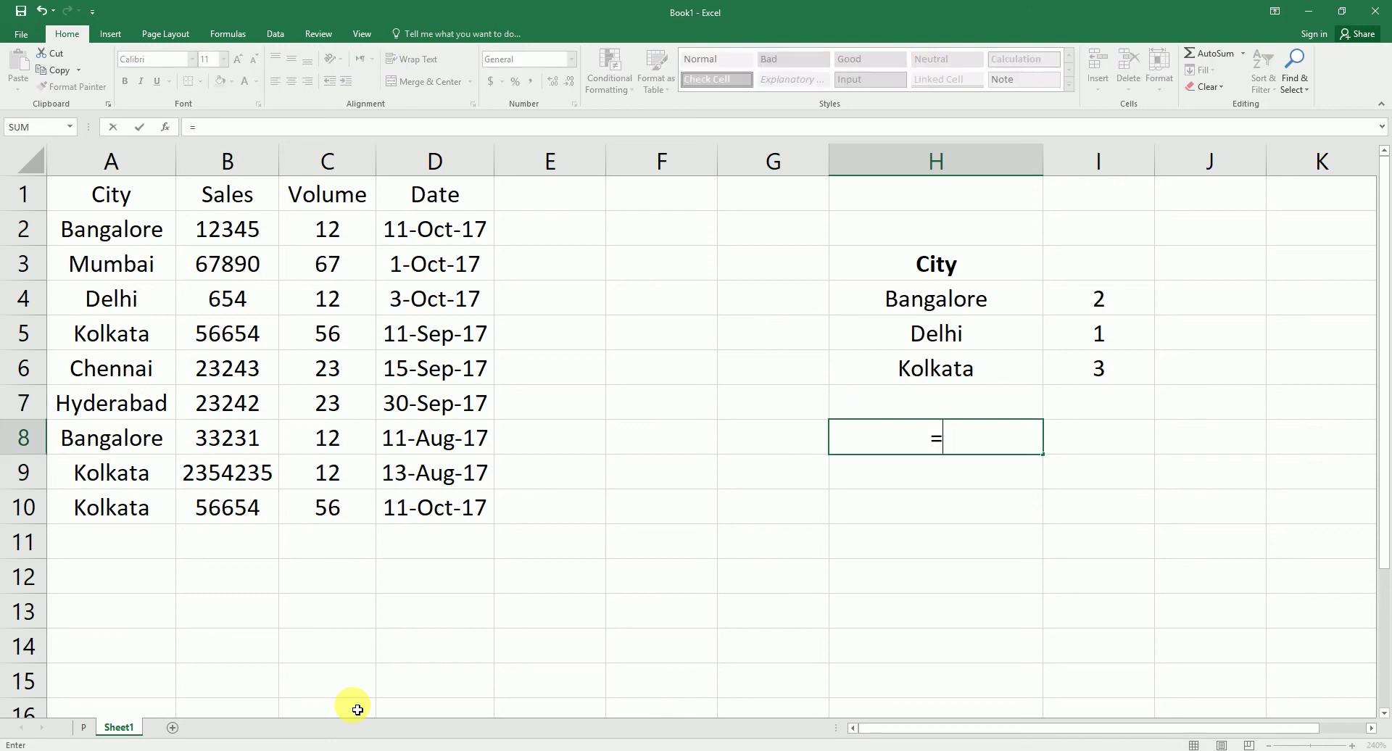
type("con")
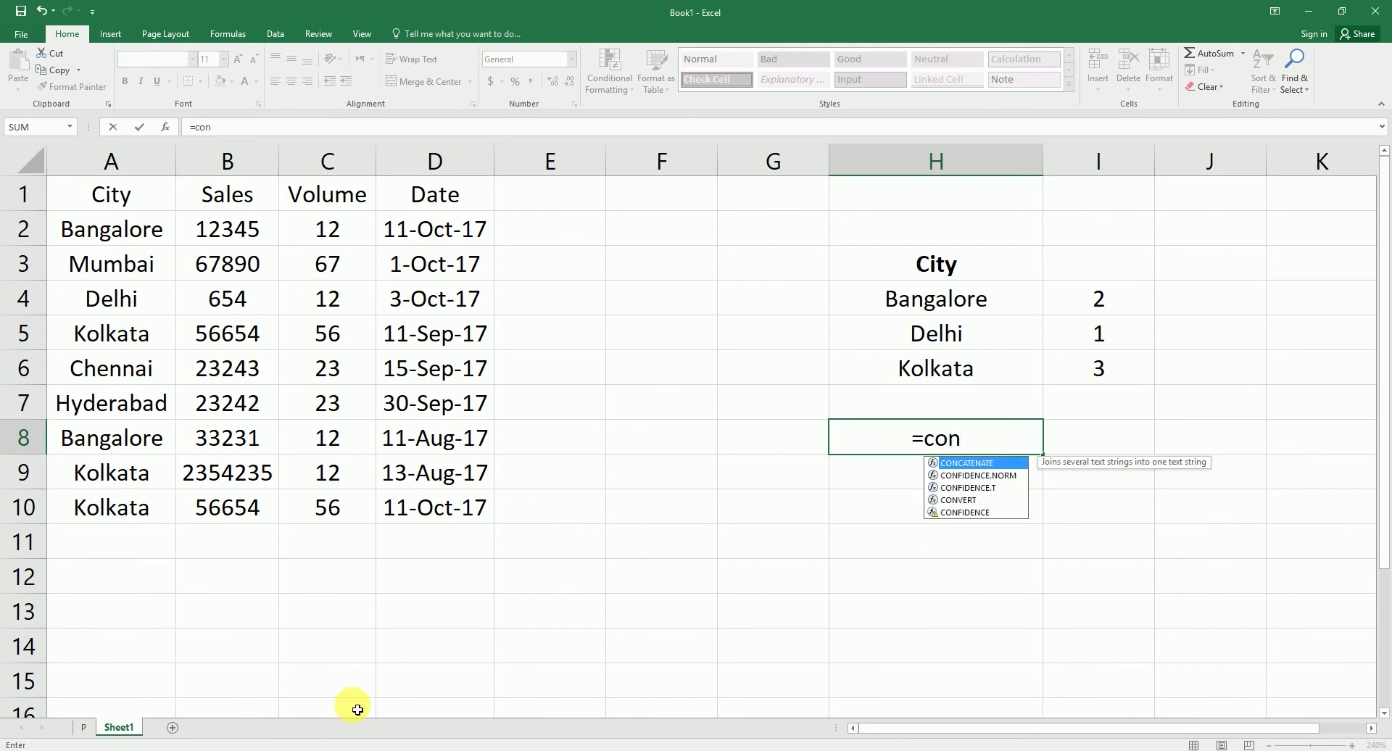
key("Tab")
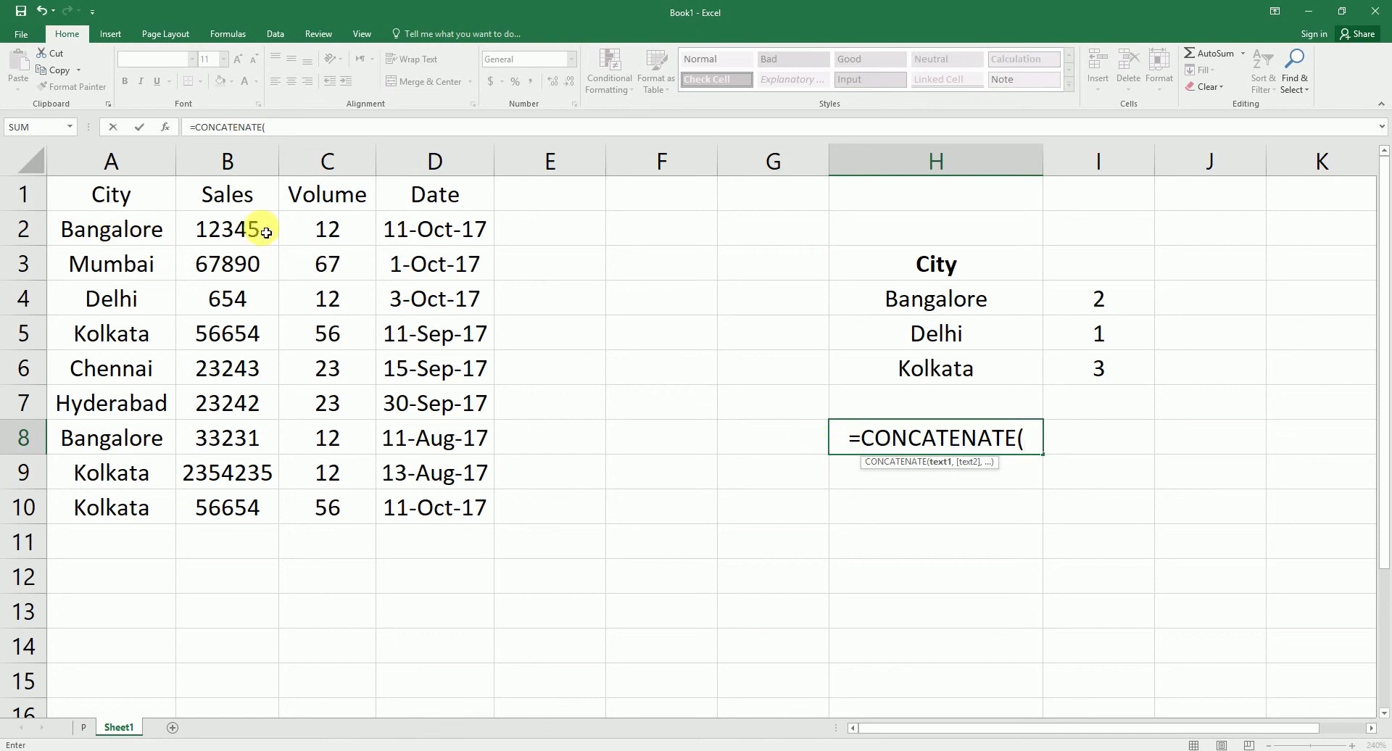
left_click(133, 230)
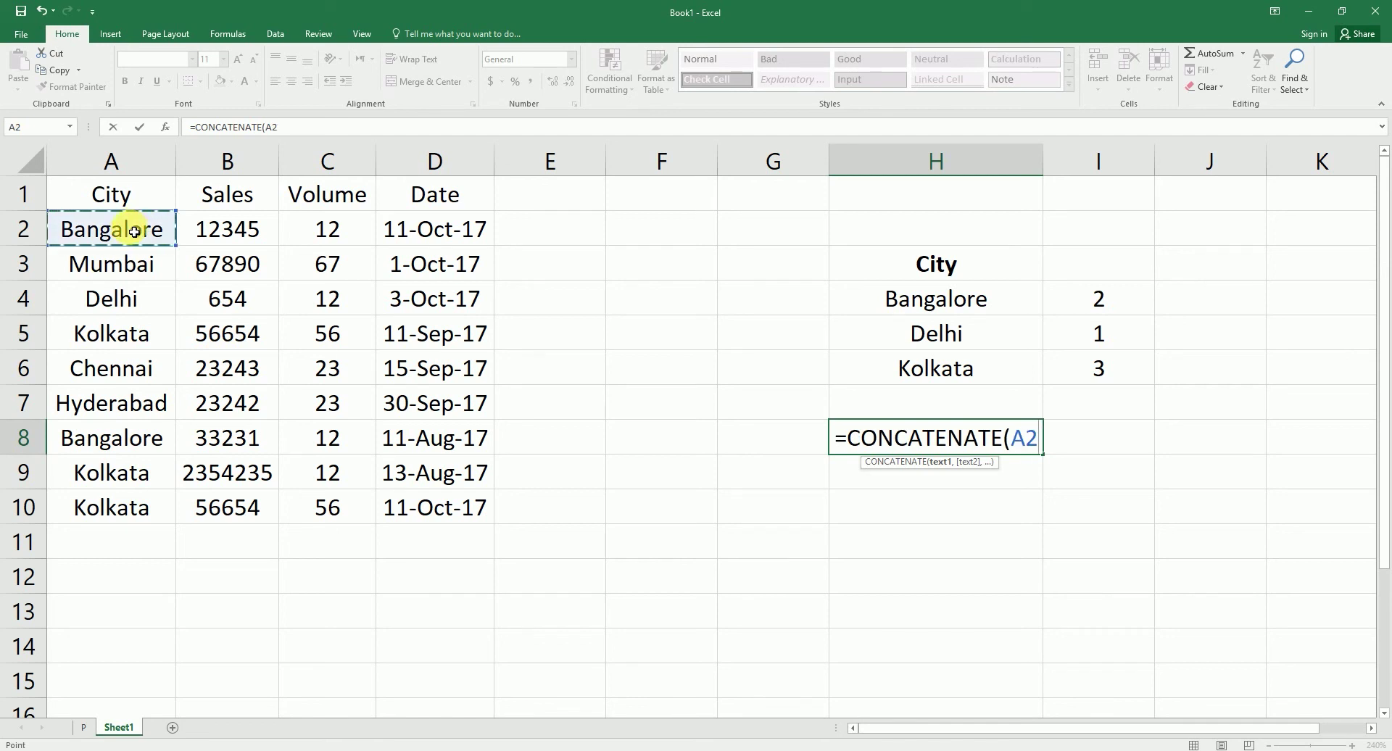
type(",")
left_click(221, 230)
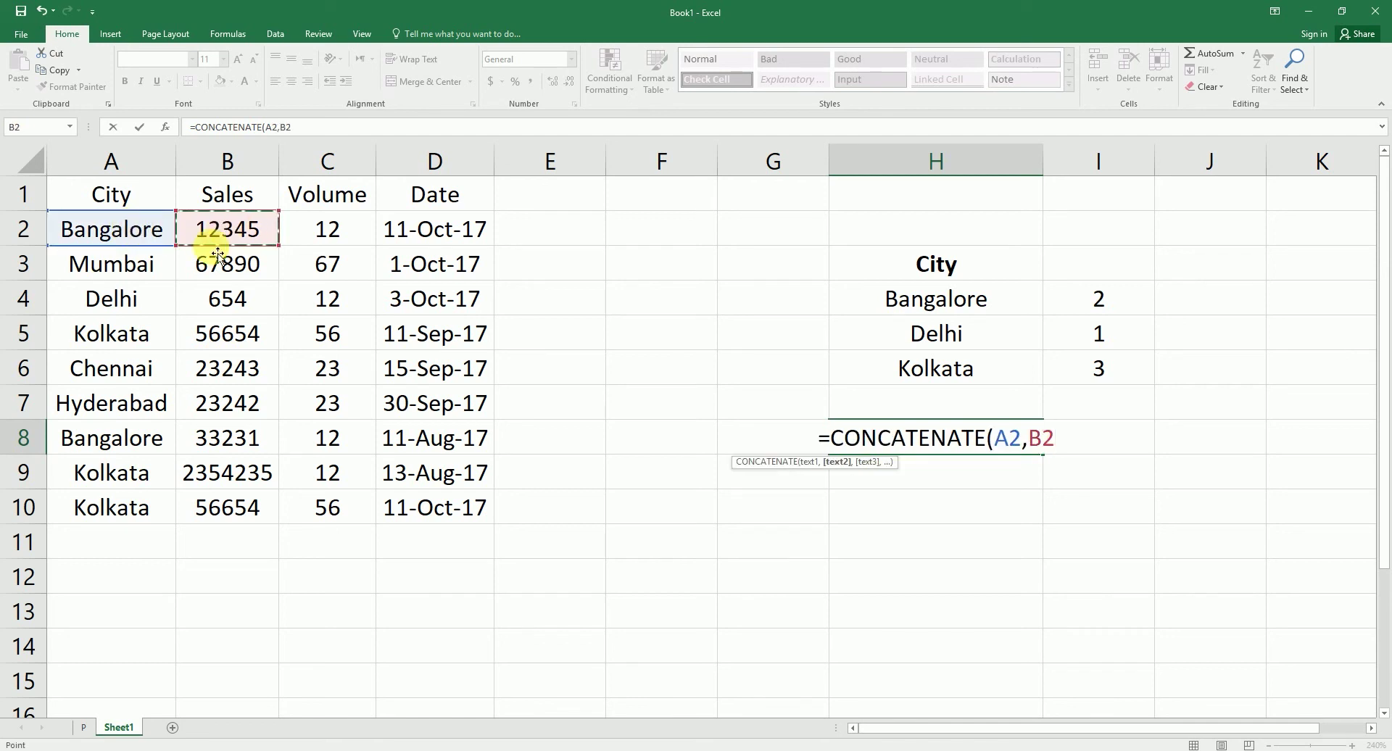
type(")")
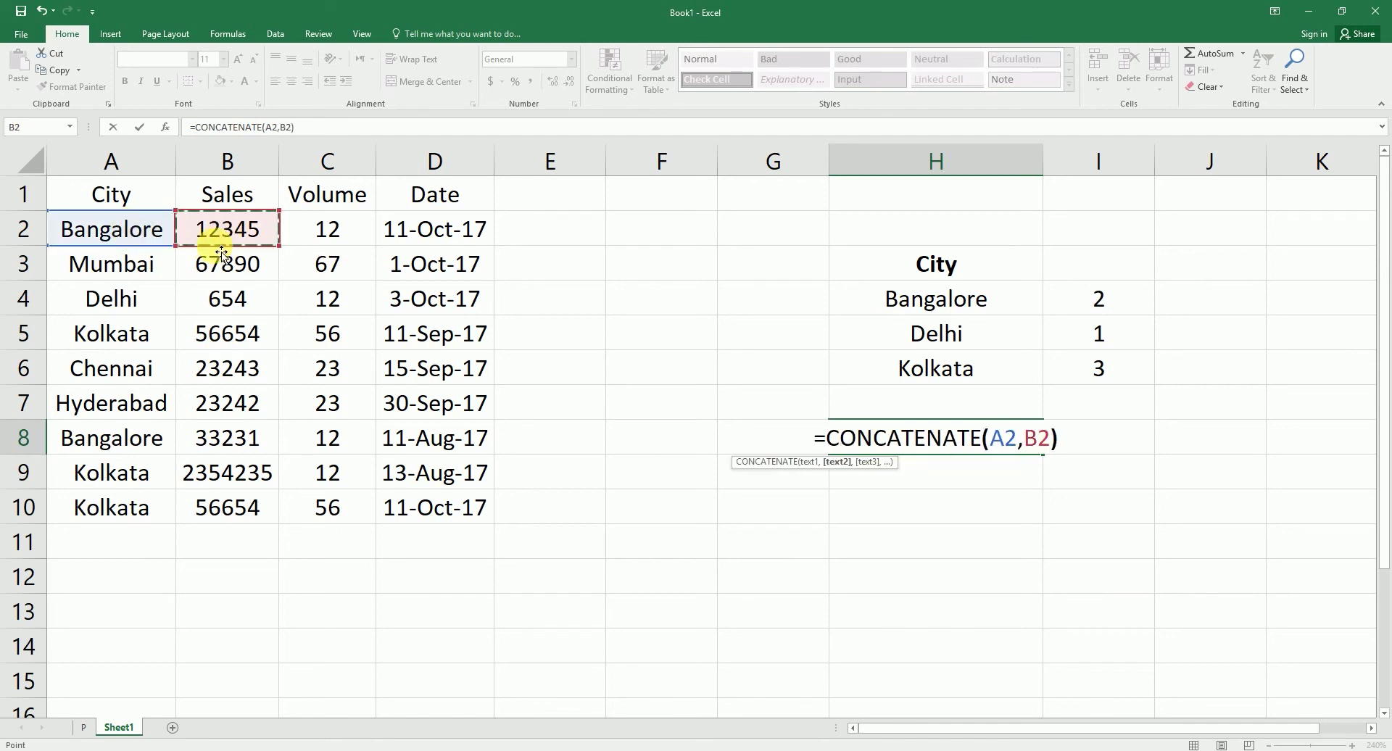
key("Return")
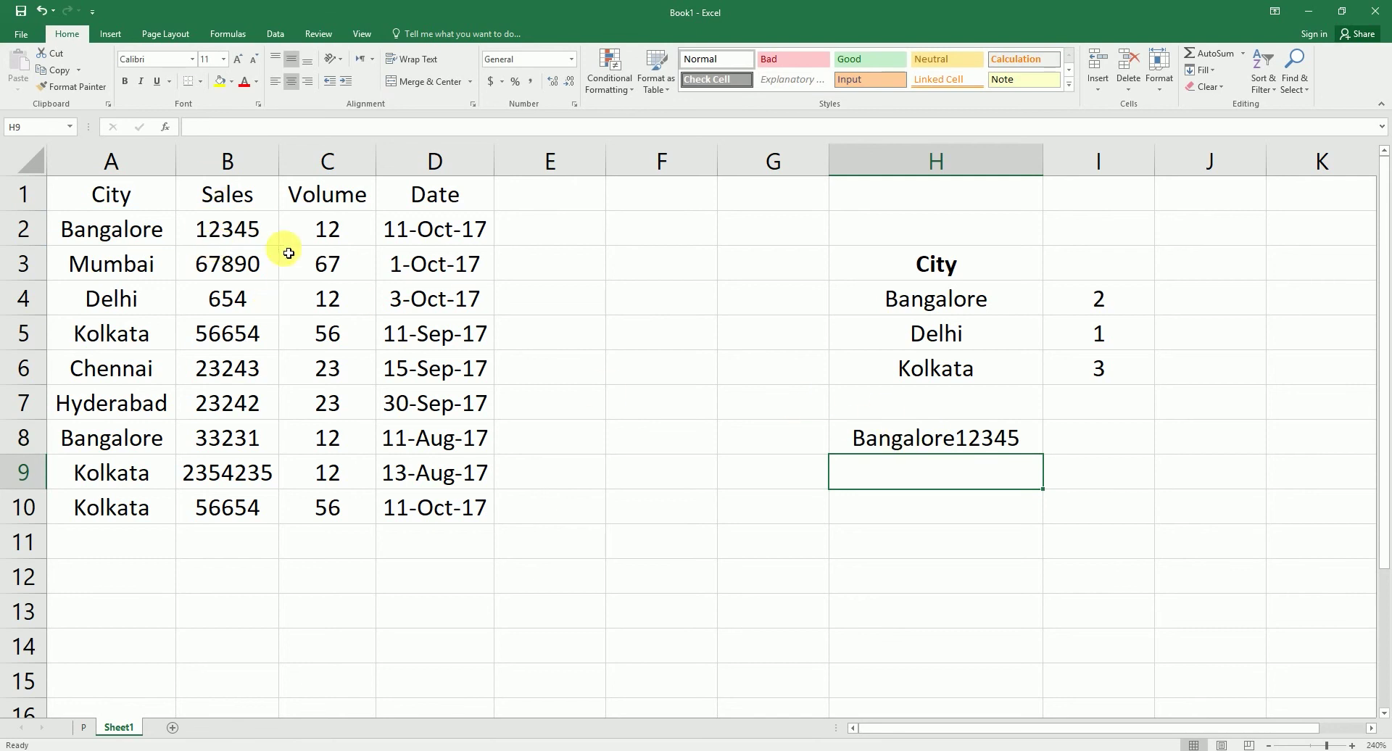
- Fill the CONCATENATE formula from H8 down to H12
left_click(942, 438)
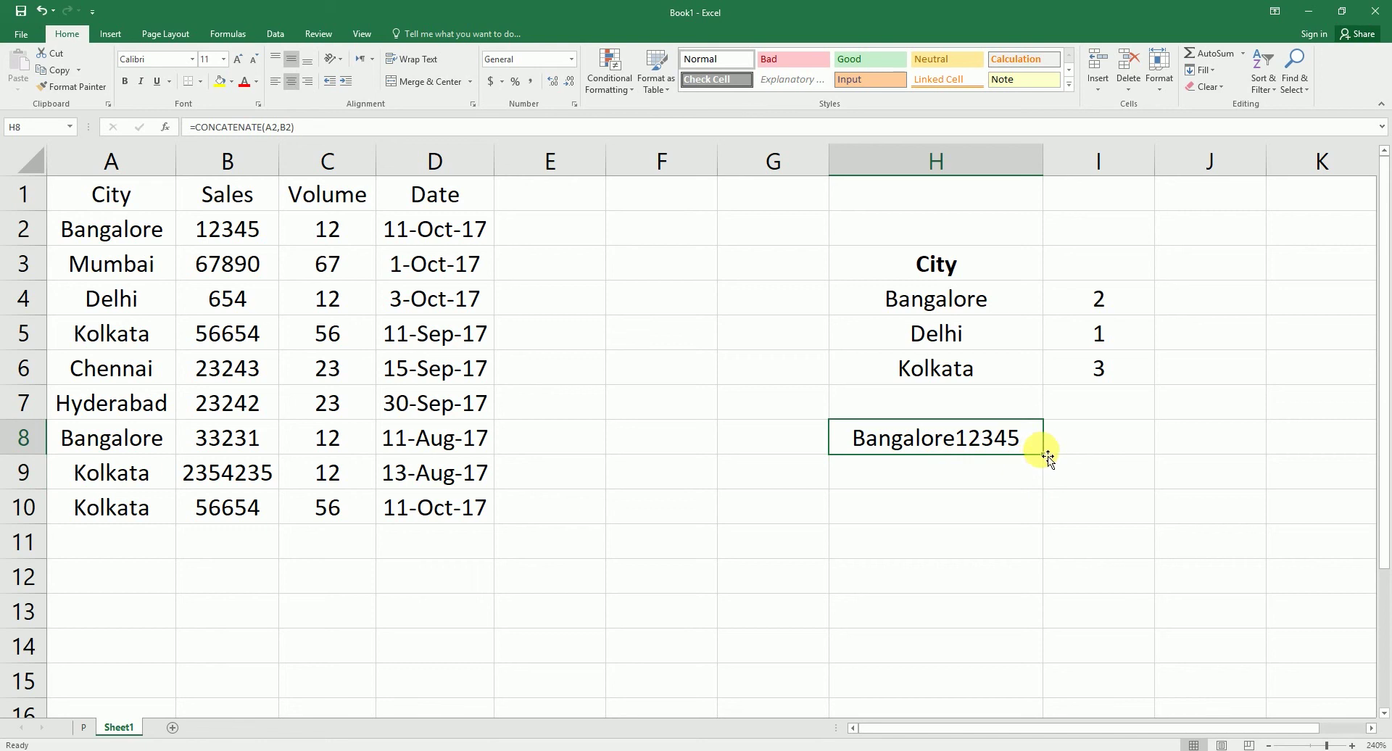
left_click_drag(1048, 461, 1026, 579)
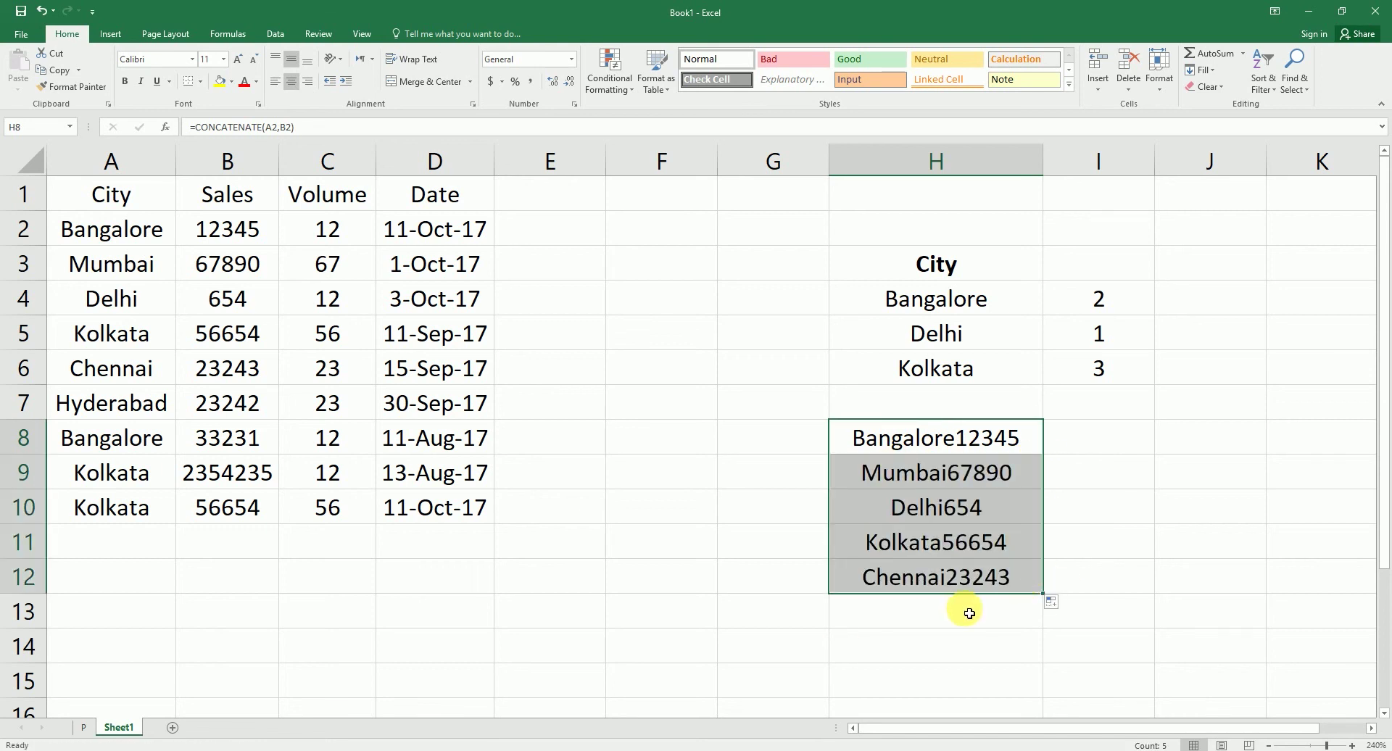
left_click(959, 585)
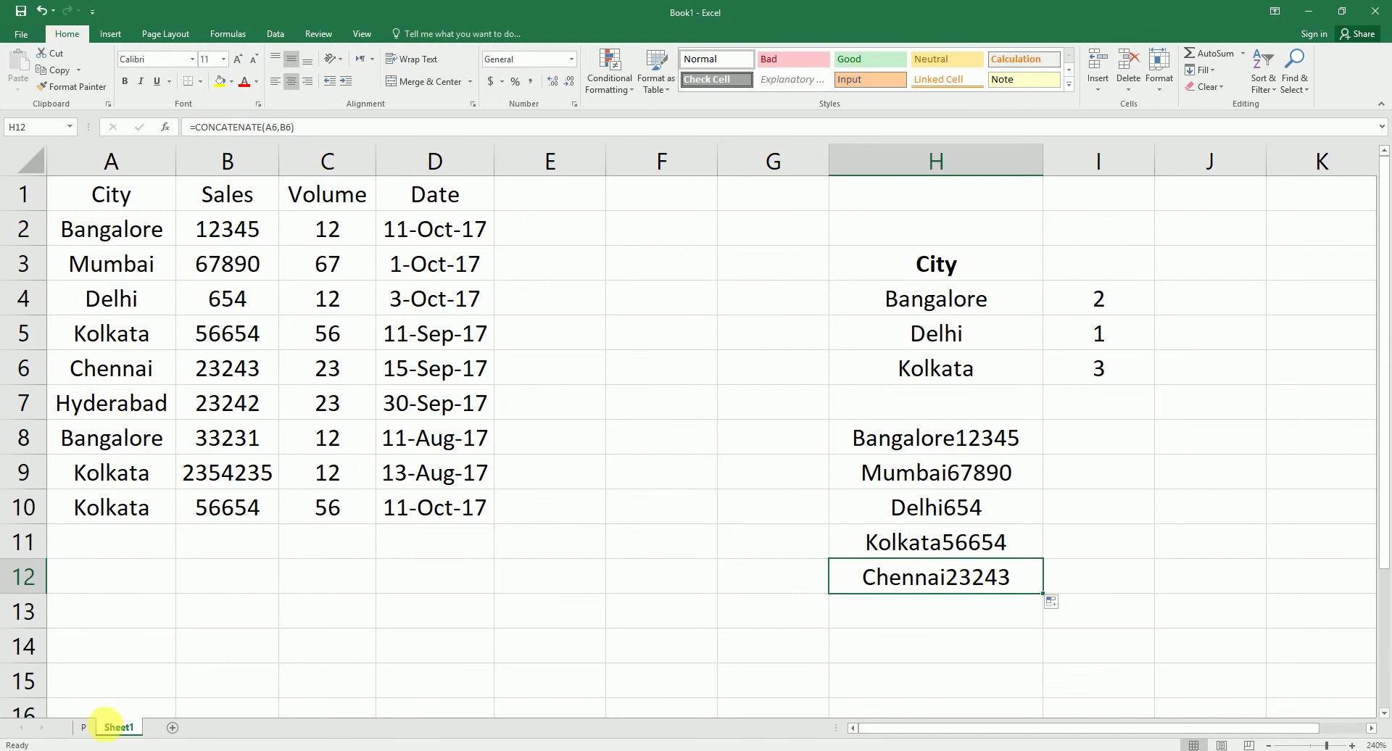
- On sheet P, mark CONCATENATE as covered by entering P in J5
left_click(85, 727)
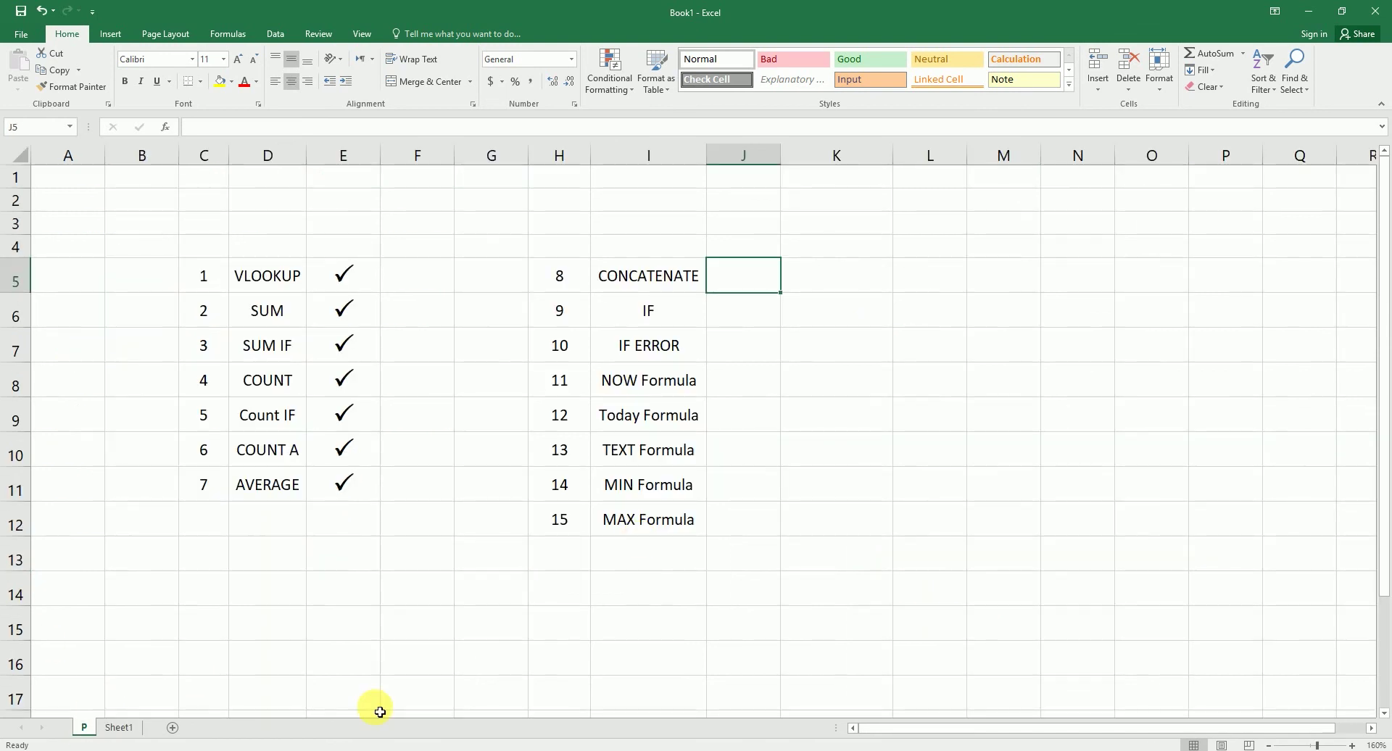
type("P")
key("Return")
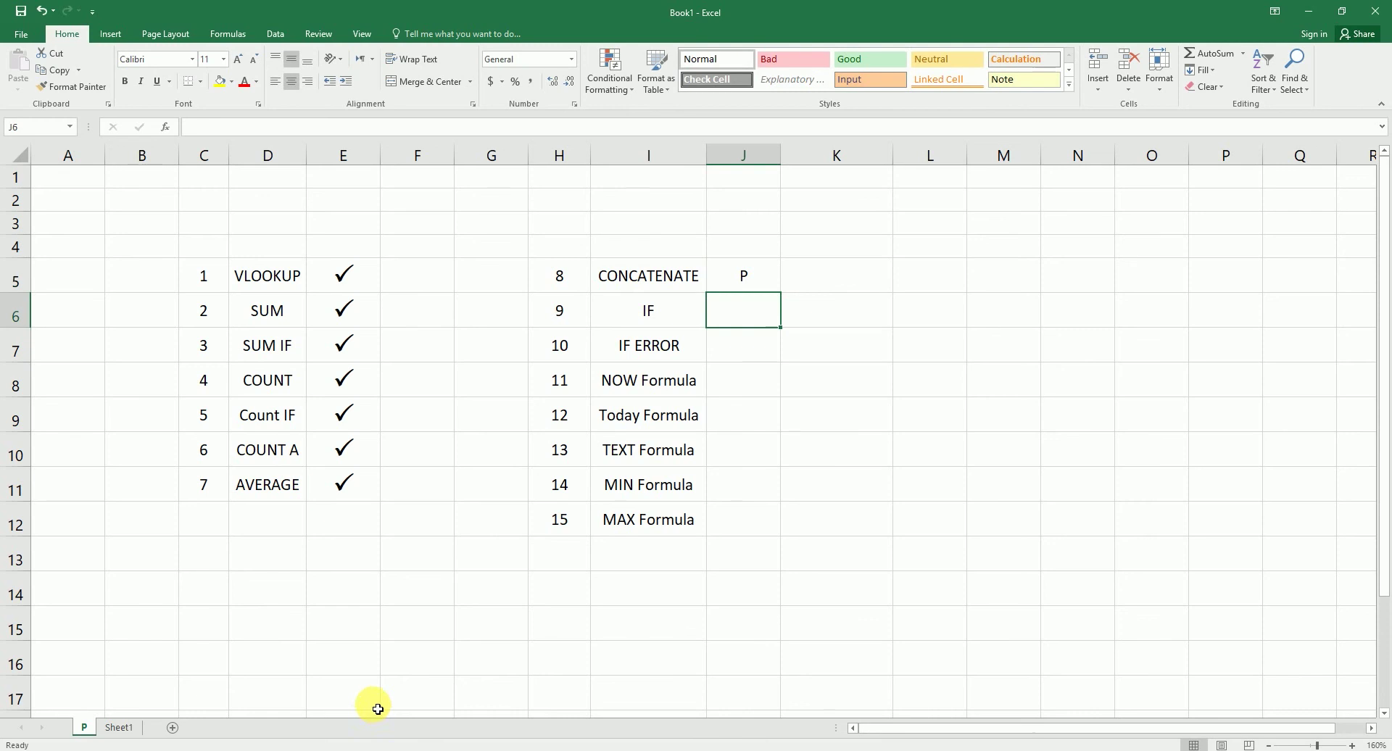
- On Sheet1, clear the CONCATENATE formulas in H8:H12
left_click(119, 727)
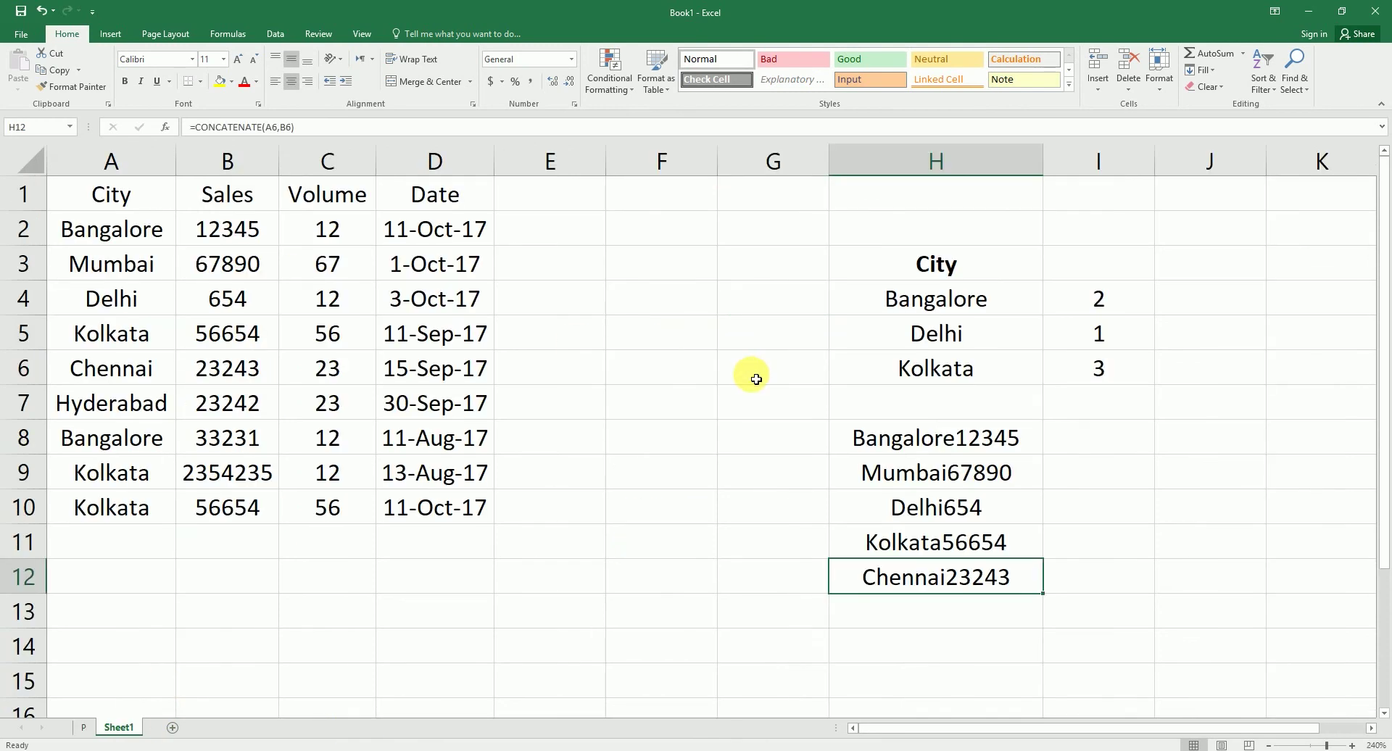
left_click_drag(949, 453, 947, 577)
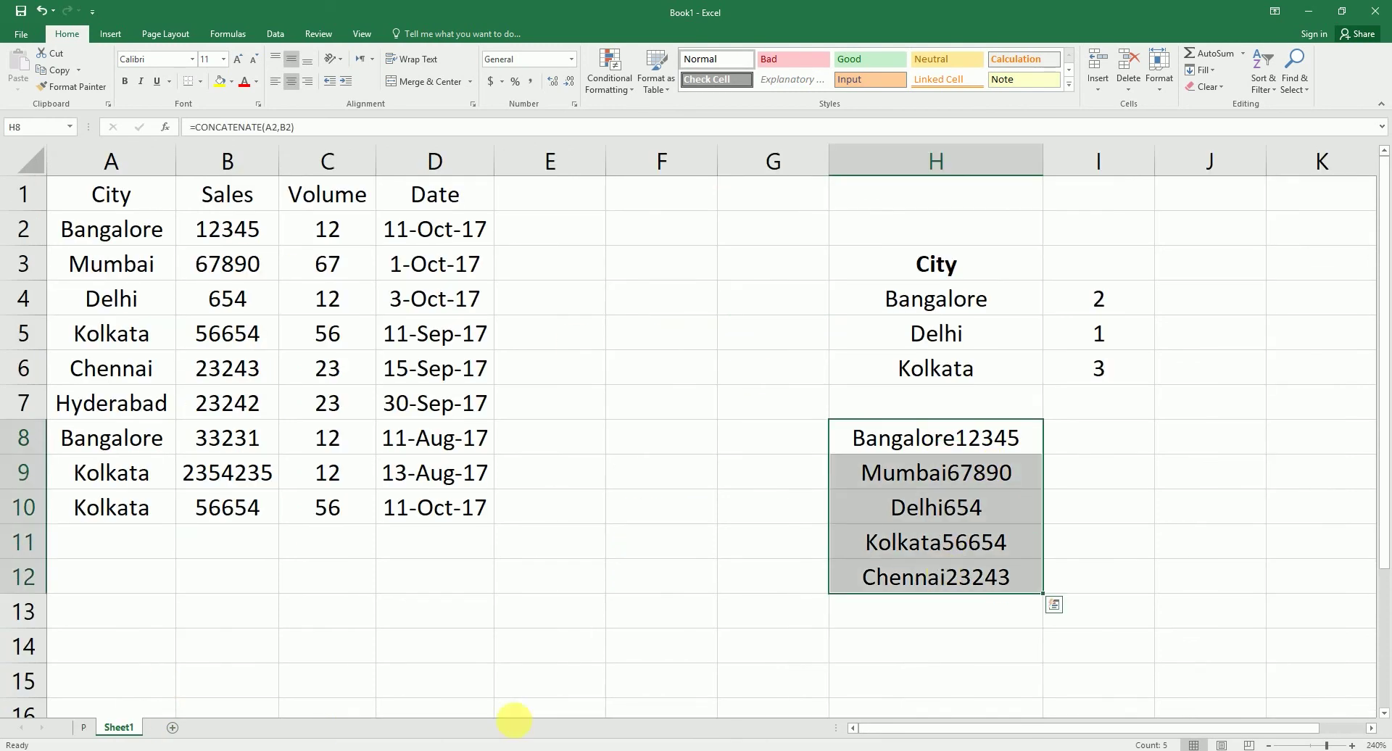
key("Delete")
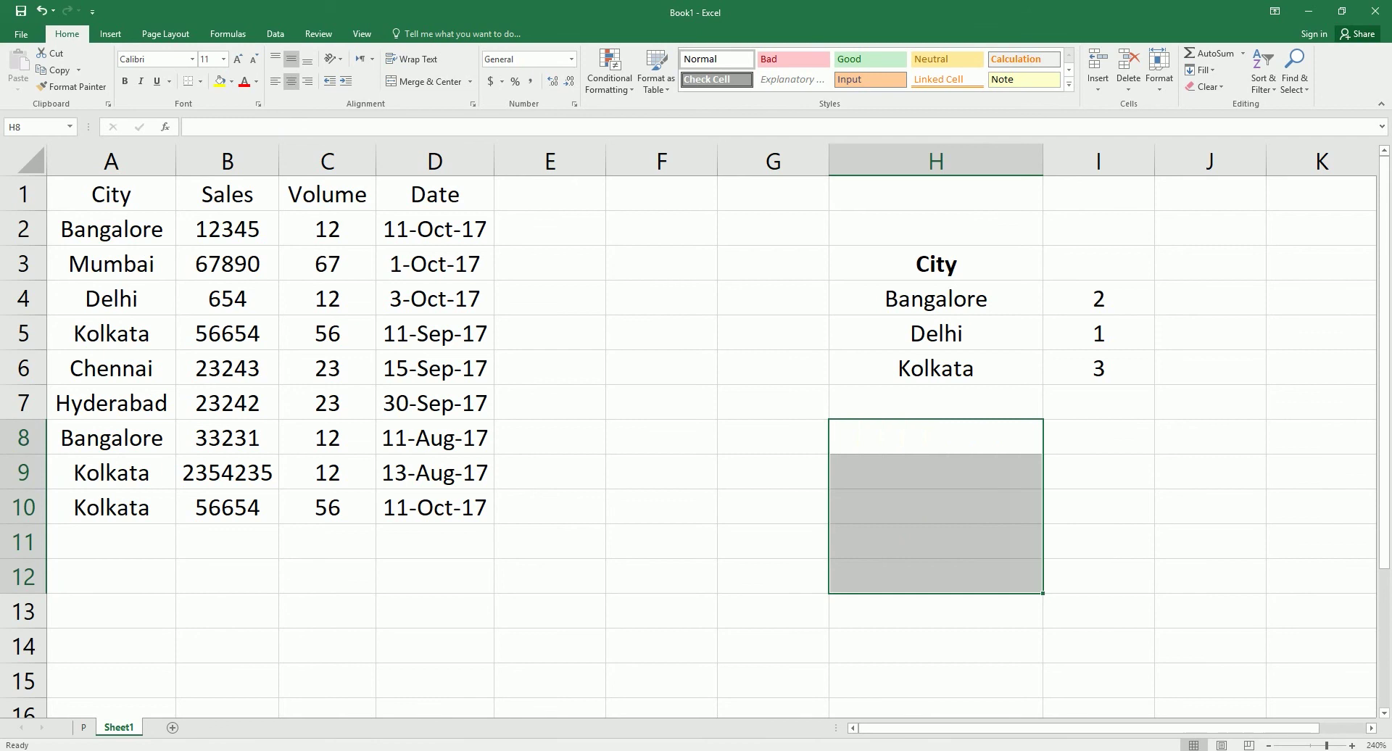
- Enter =IF(A2="Bangalore","Yes","No") in E2 to test whether the first row's city is Bangalore
left_click(500, 199)
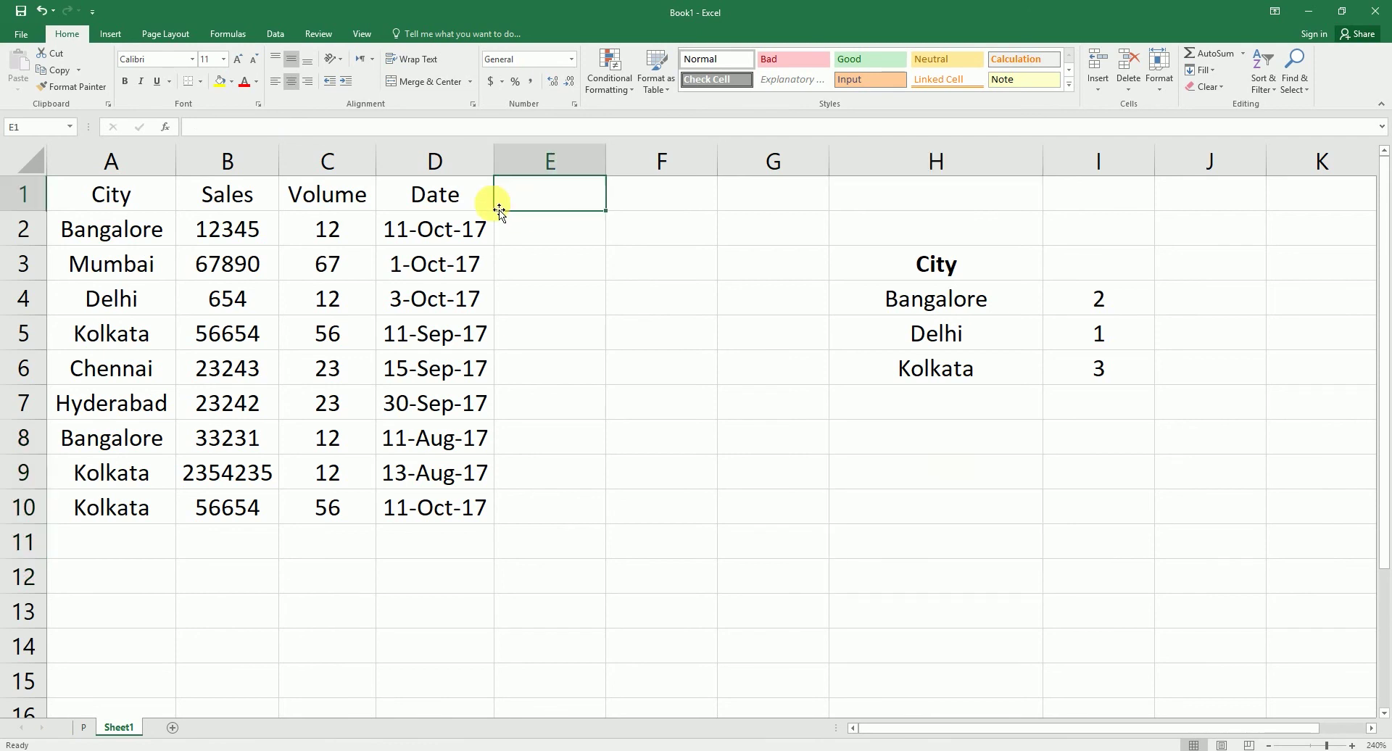
left_click(550, 228)
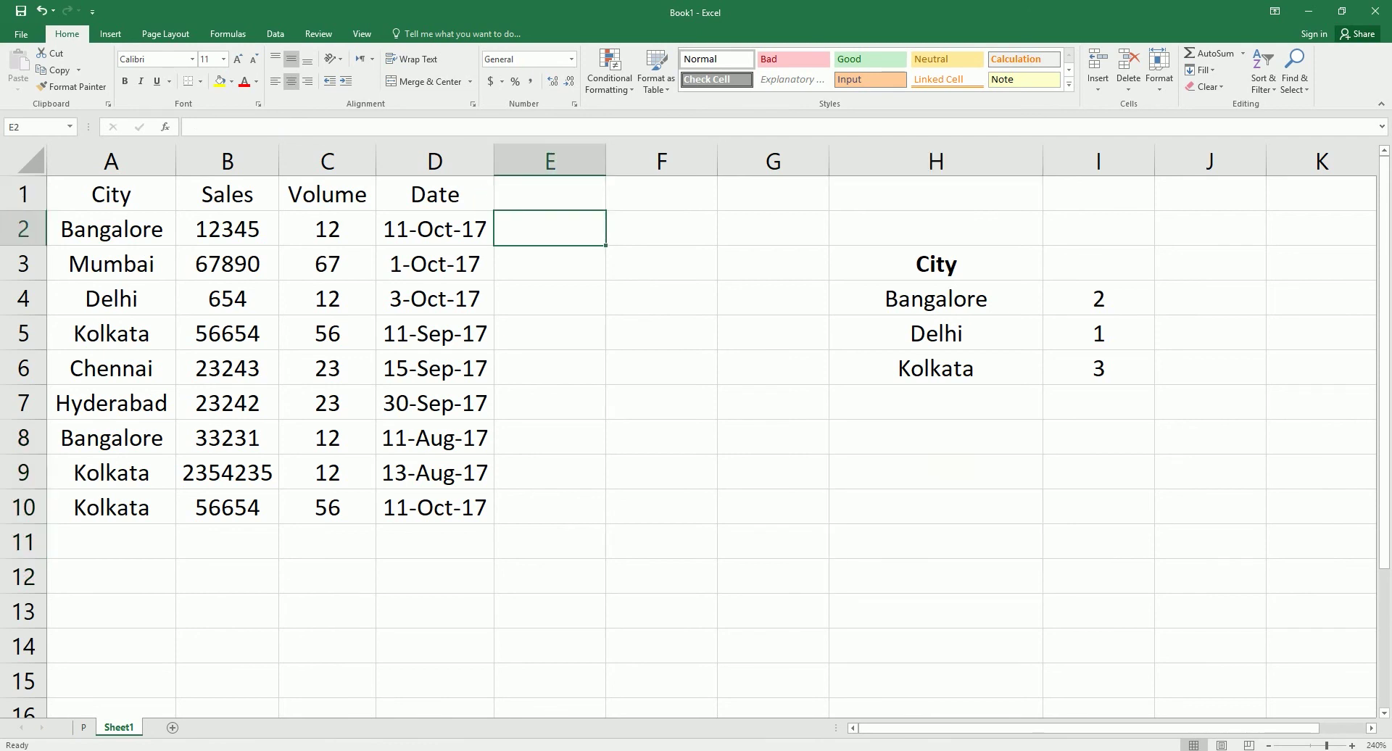
type("=")
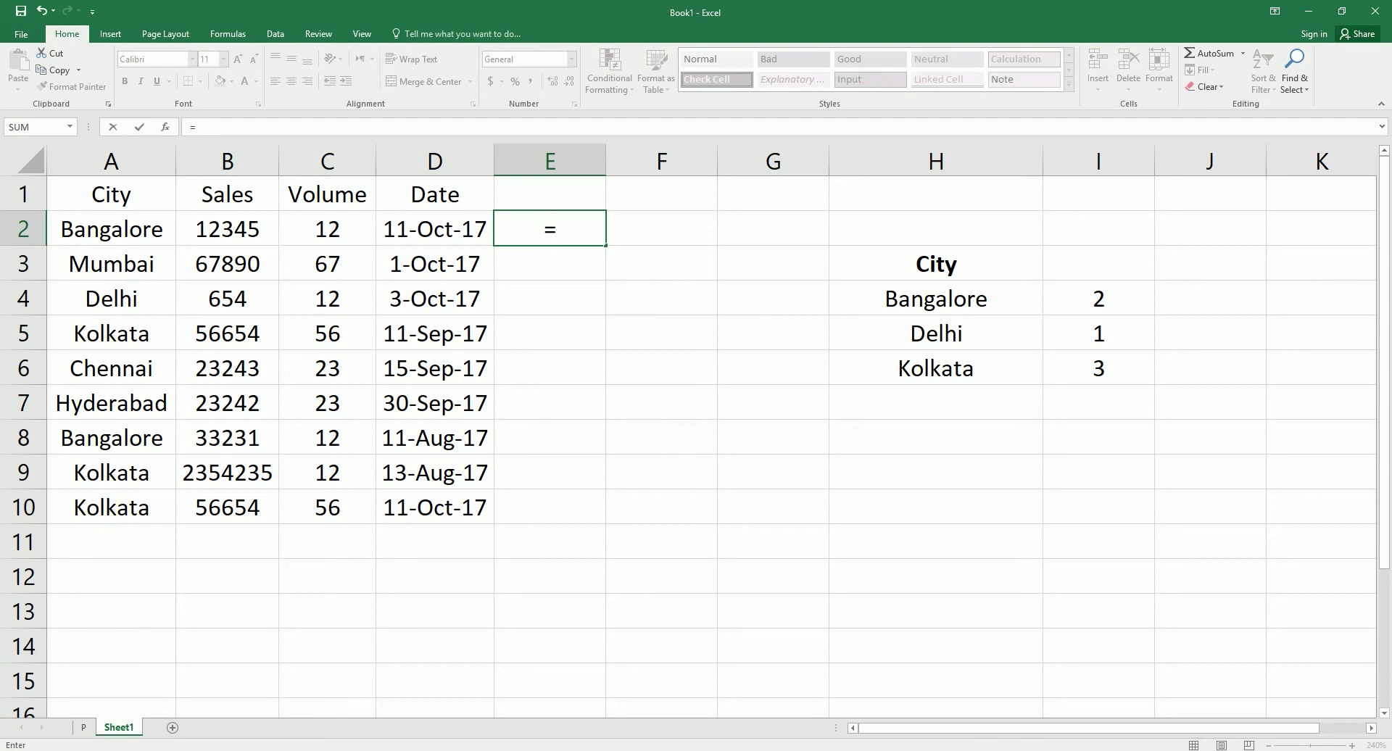
type("if(")
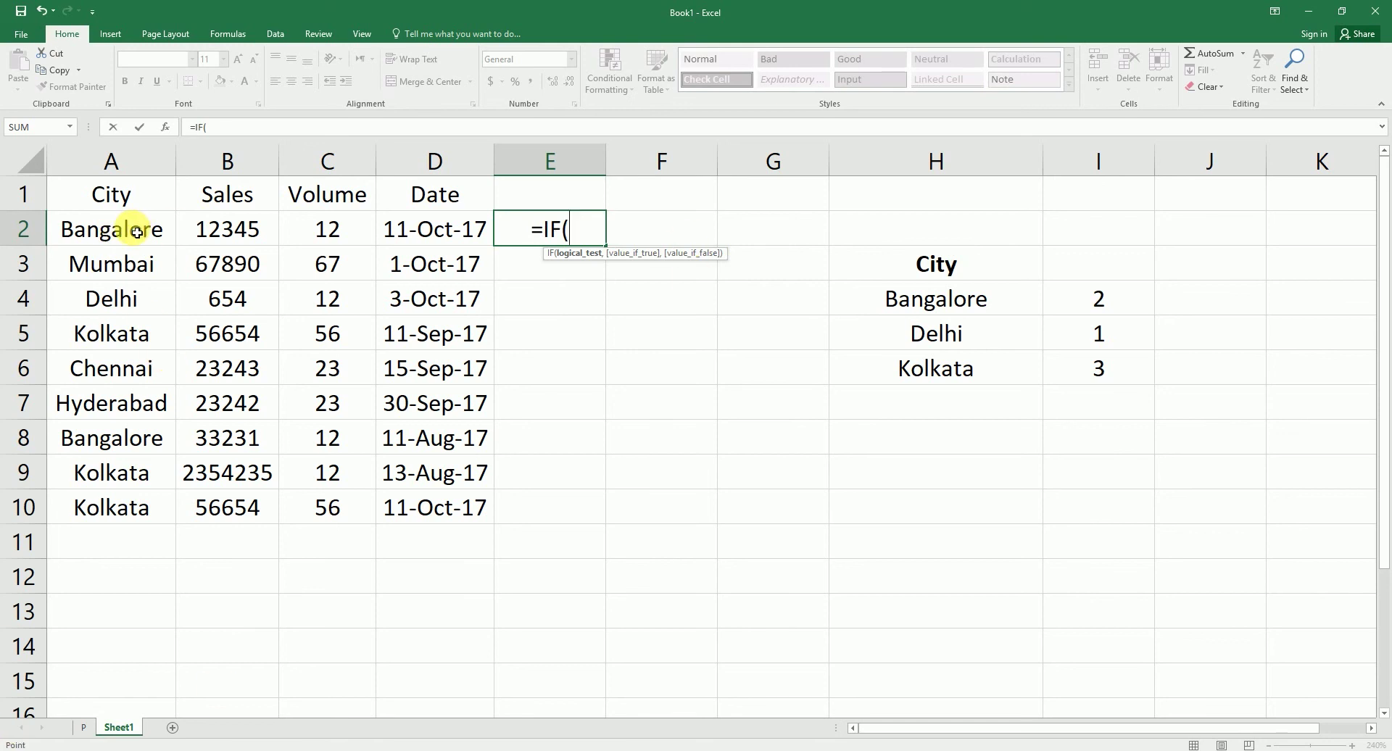
left_click(137, 232)
type("=")
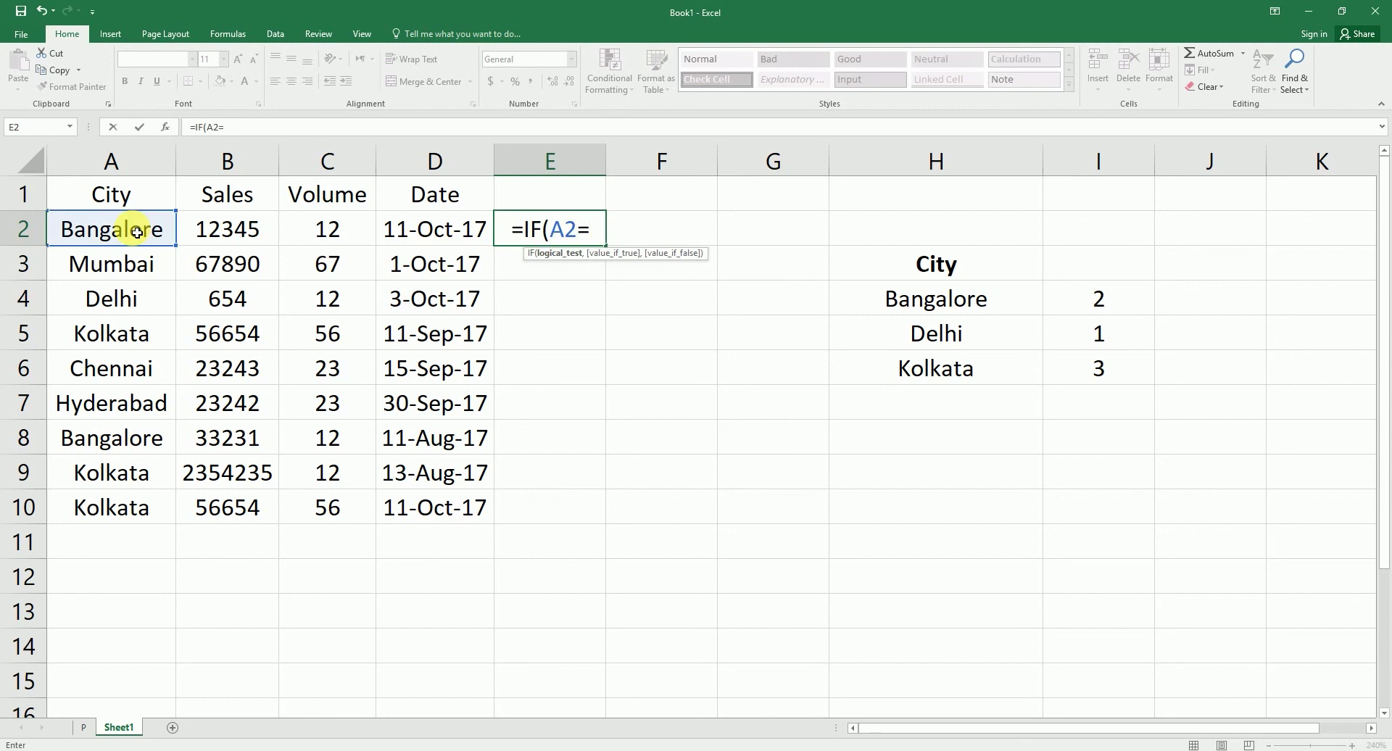
type("\"Bangalo")
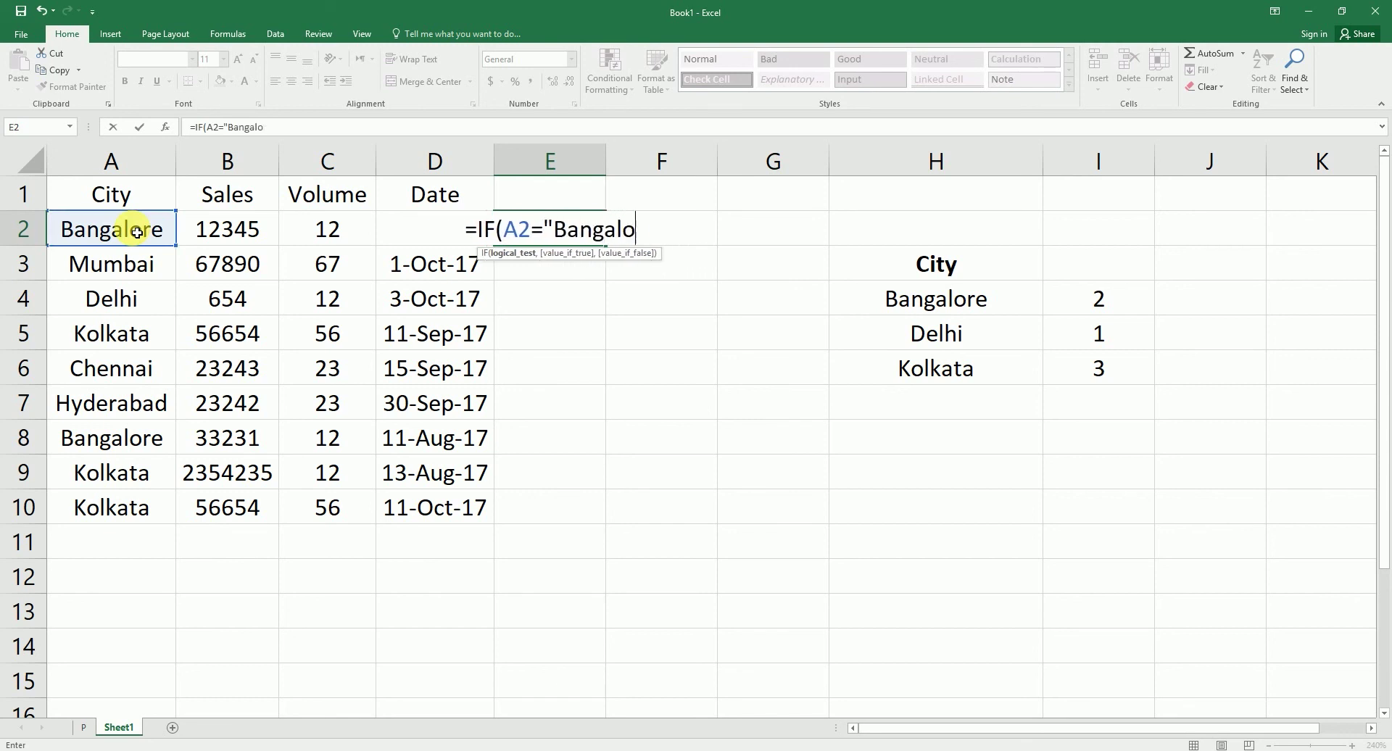
type("re\",")
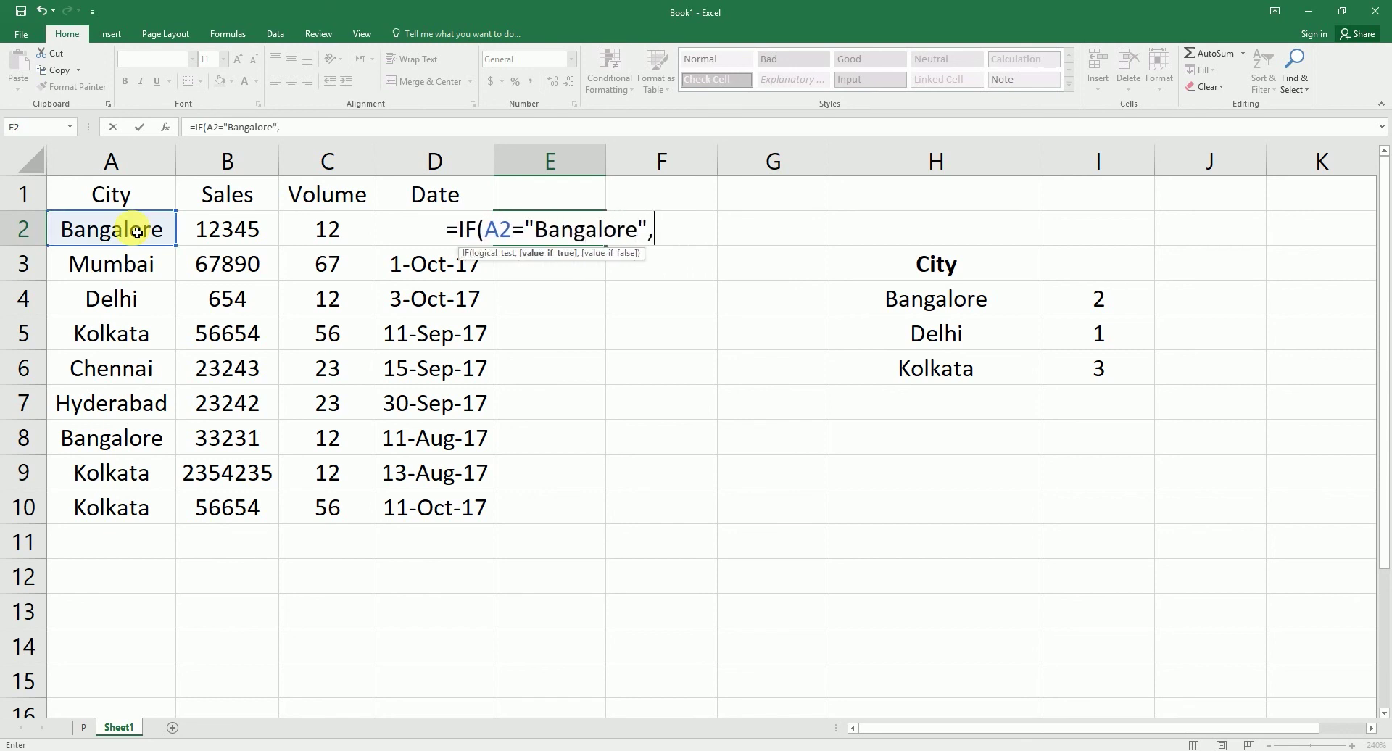
type("\"")
type("Y")
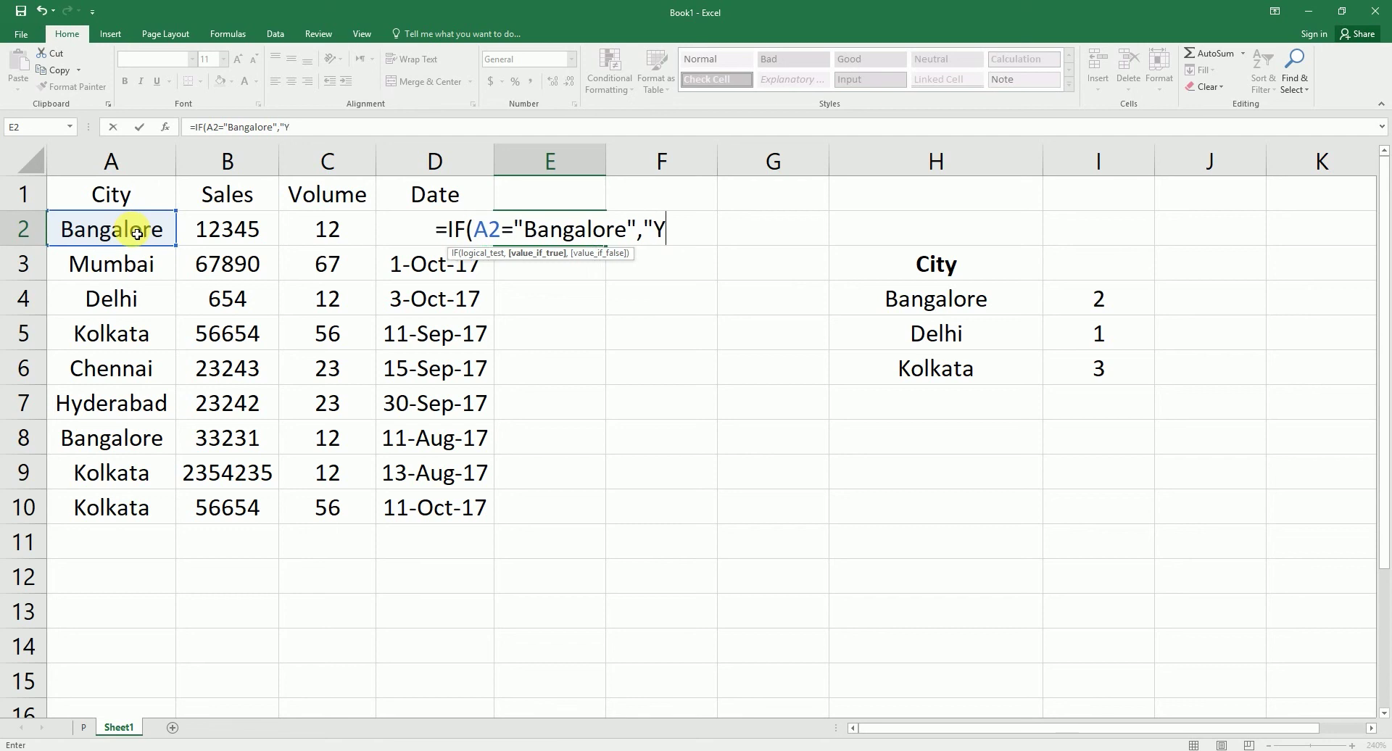
type("es\",\"")
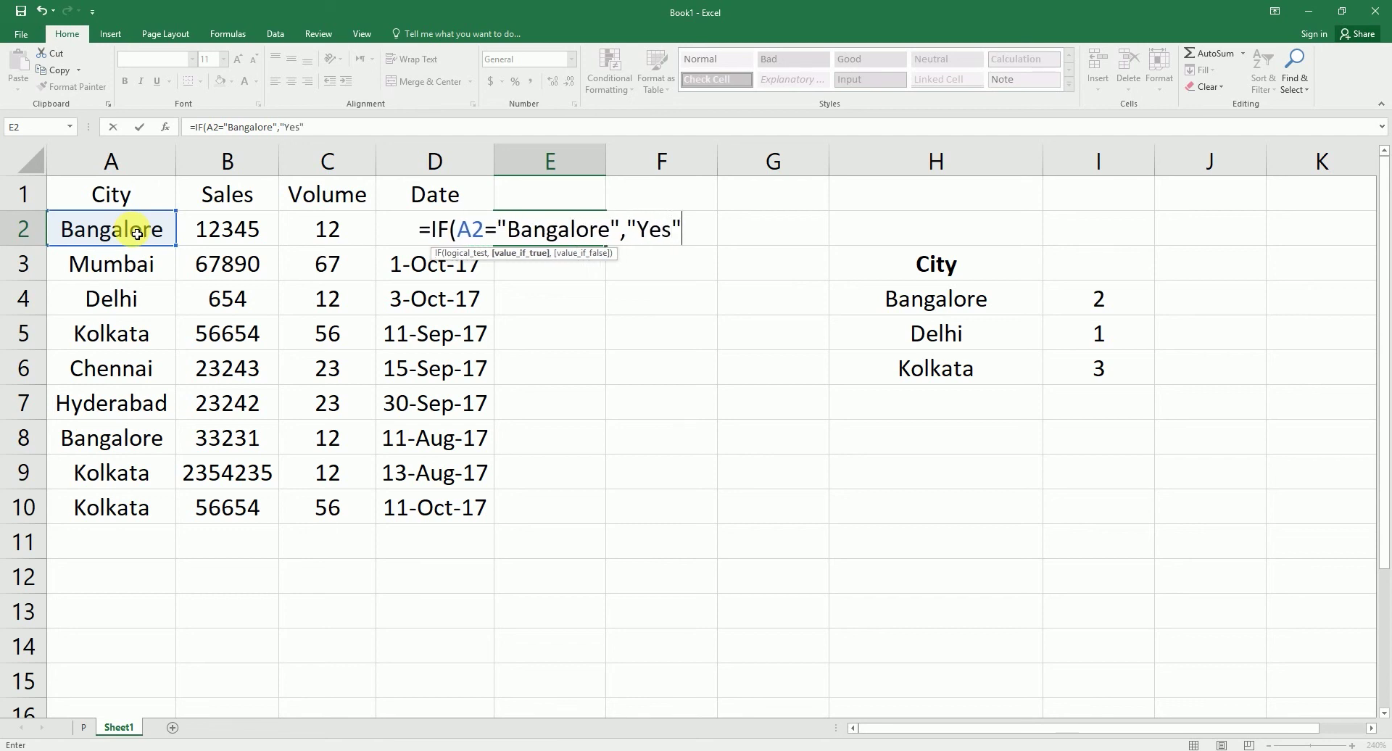
type("No")
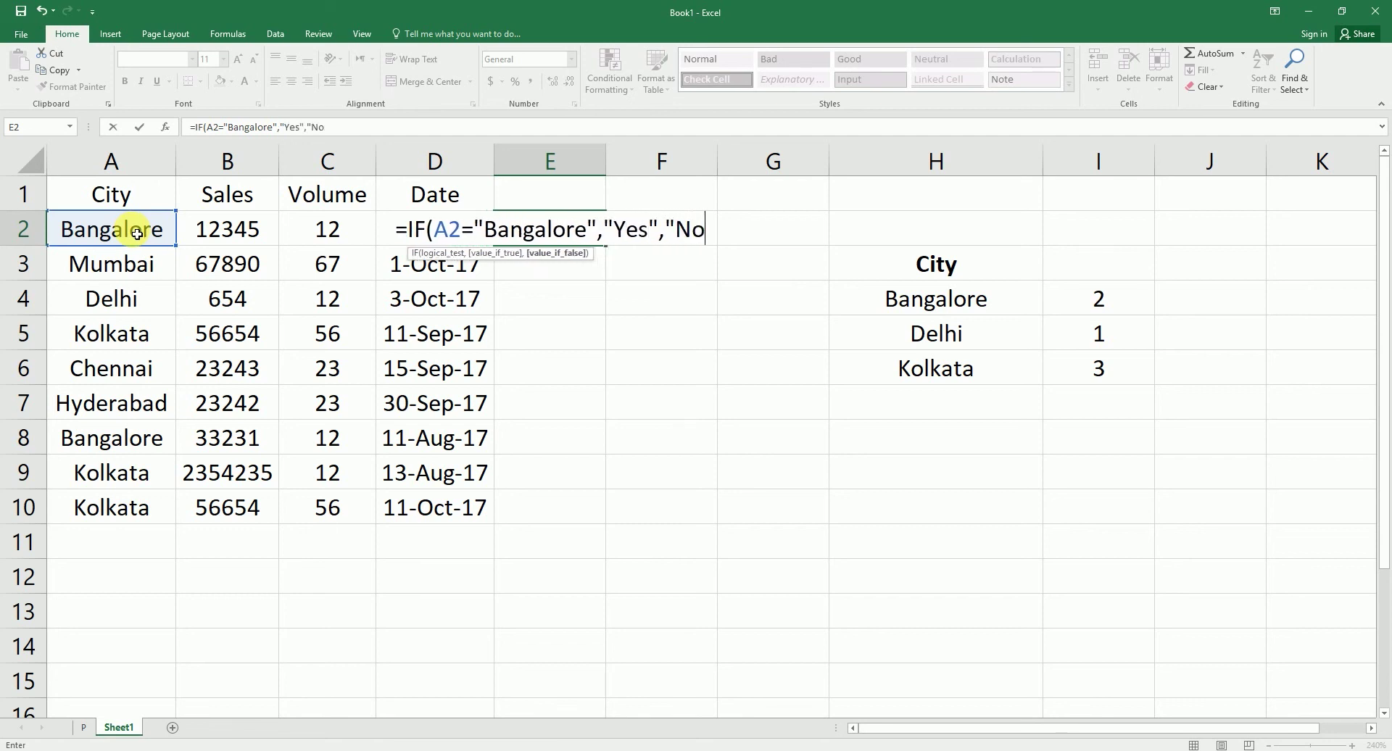
type("\"")
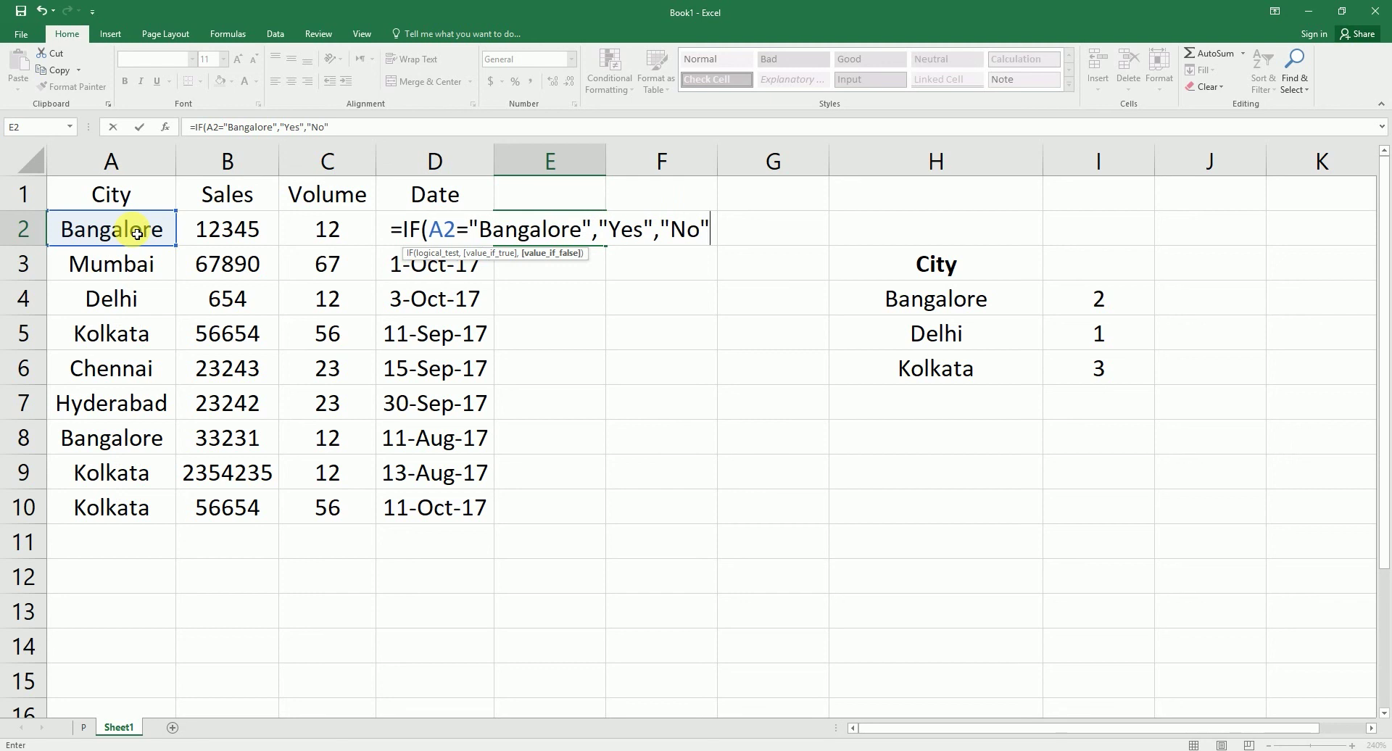
type(")")
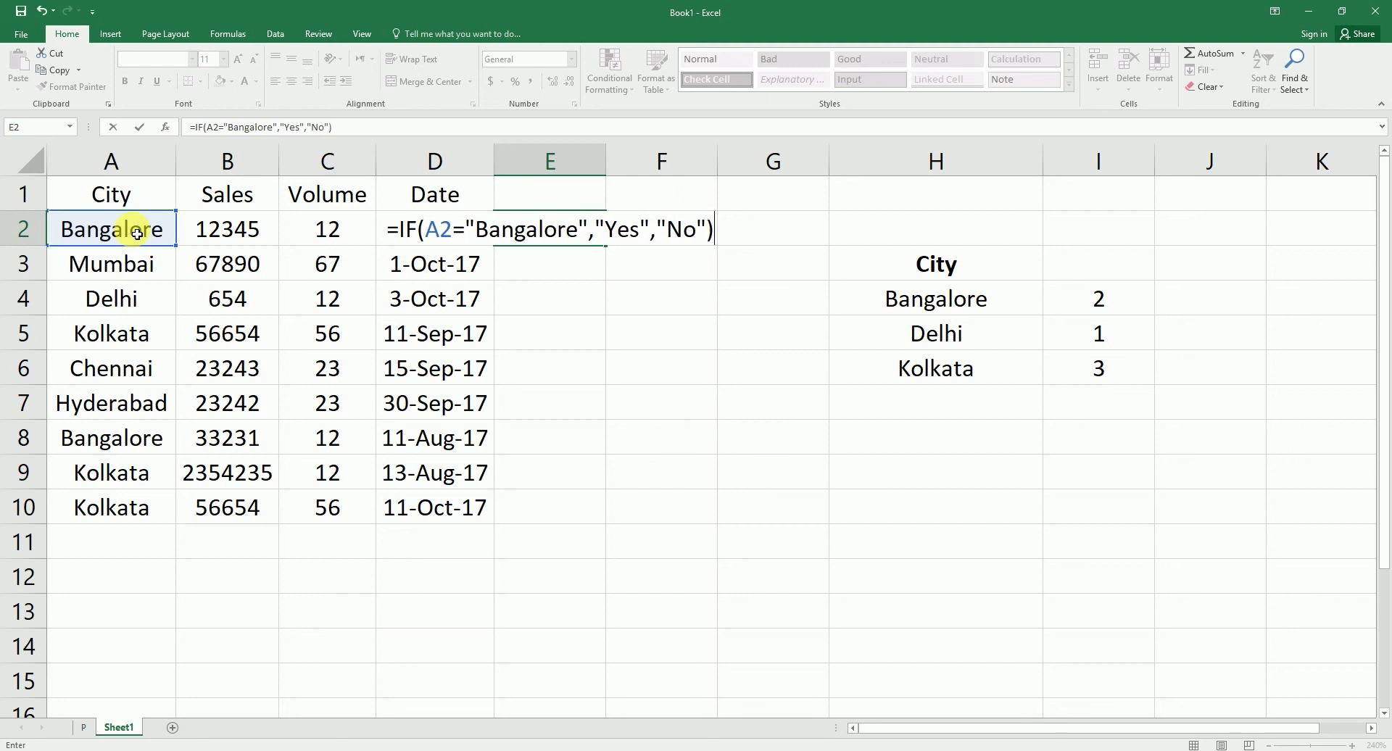
key("Return")
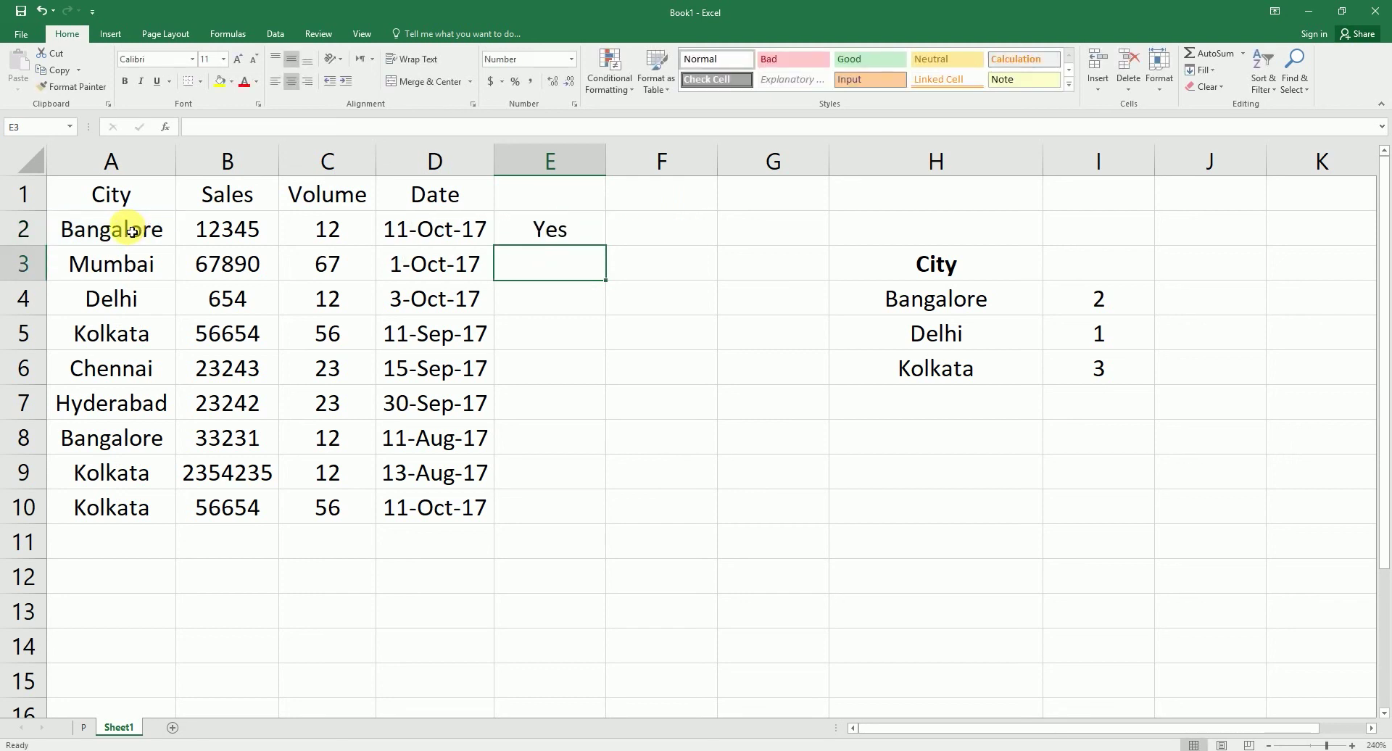
- Fill the IF formula from E2 down to E10 and check the copied results against the cities
left_click(558, 226)
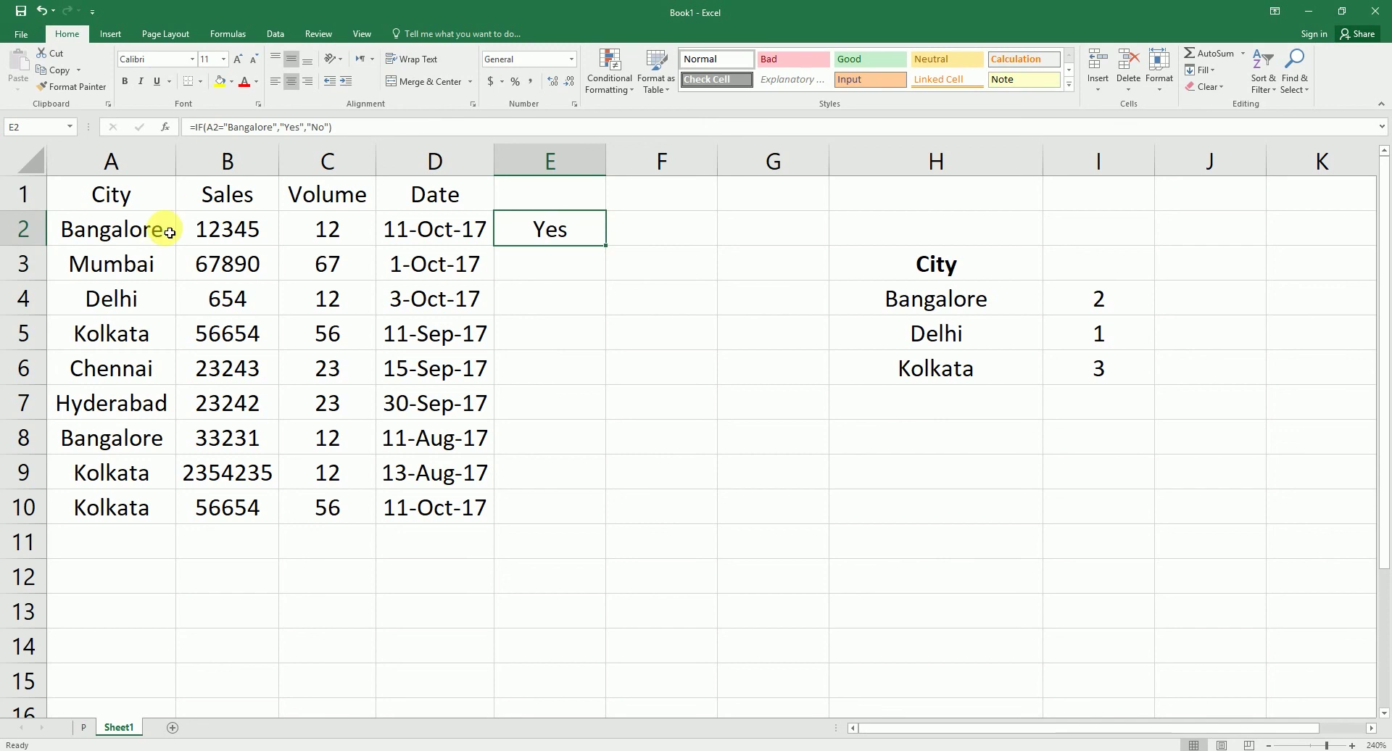
left_click(136, 230)
left_click(553, 236)
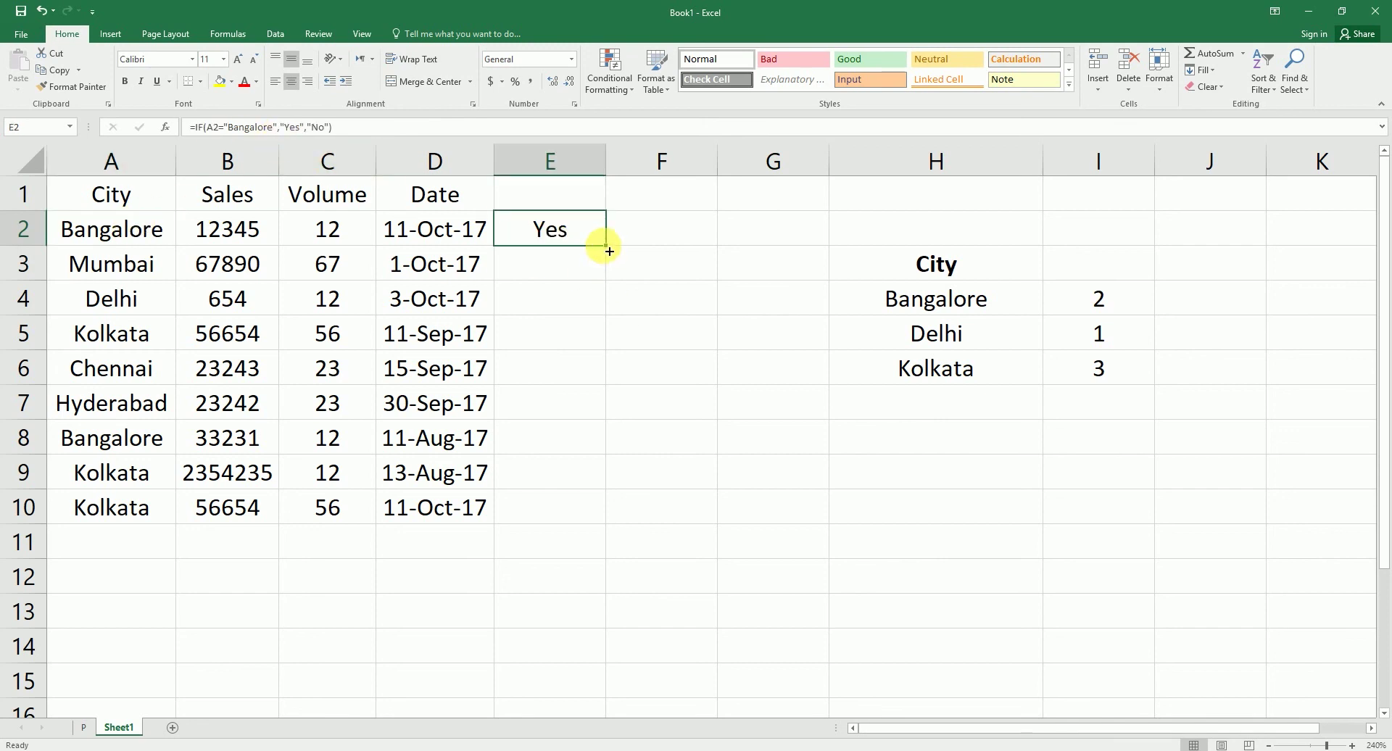
left_click_drag(605, 246, 572, 516)
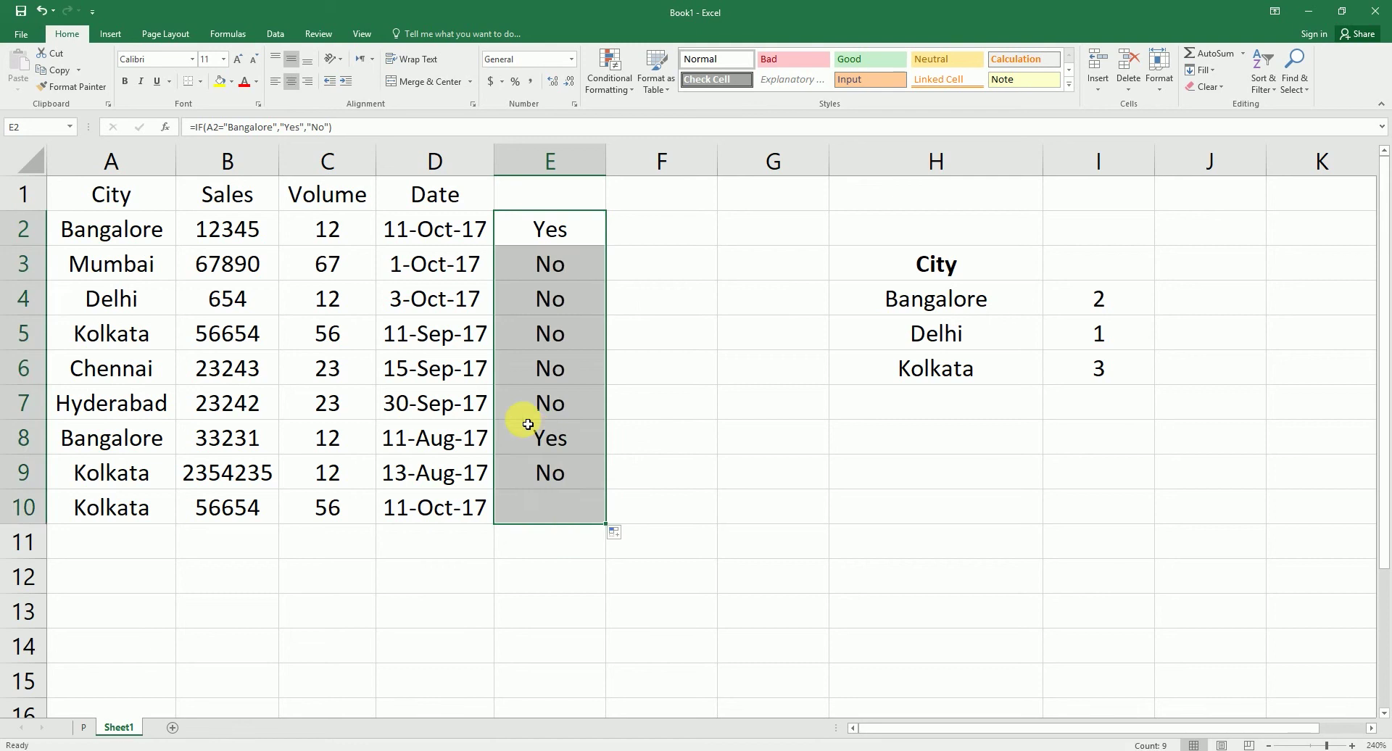
left_click(568, 269)
left_click(564, 310)
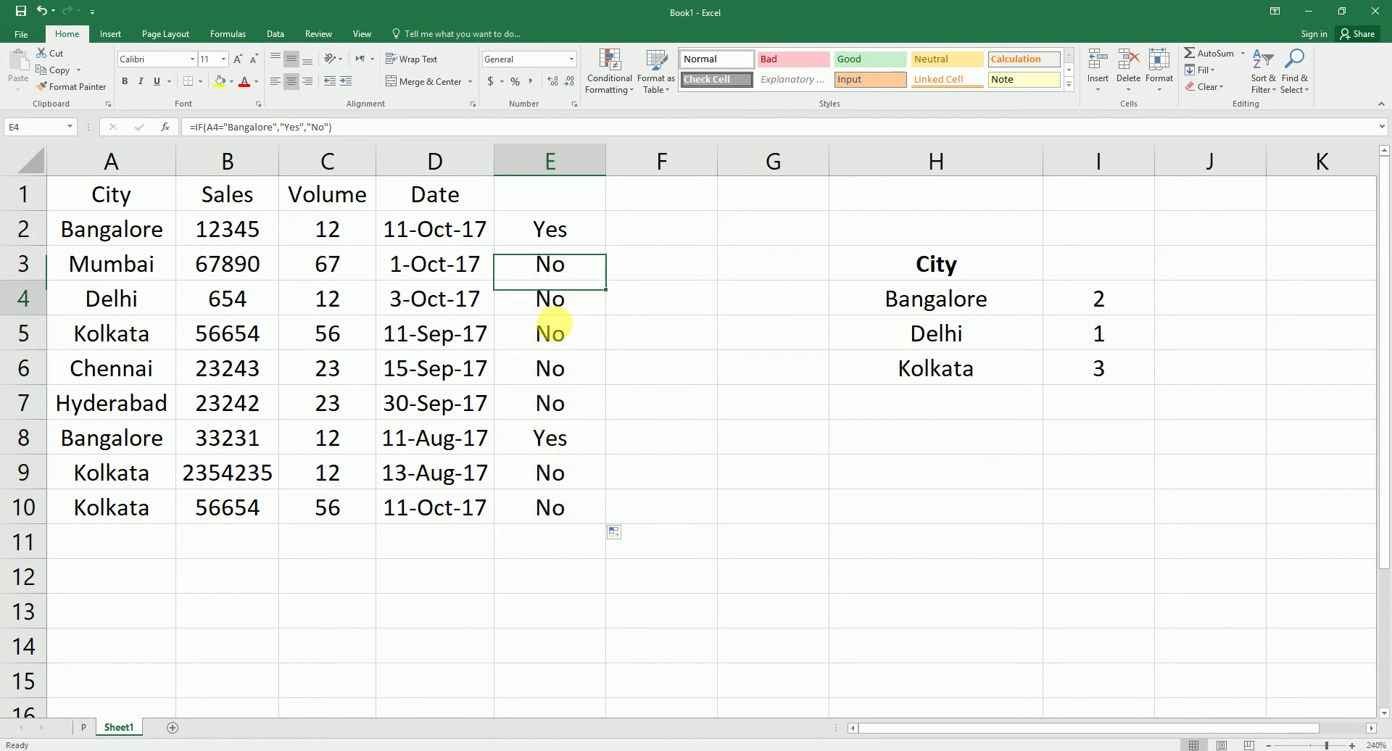
left_click(138, 453)
left_click(547, 439)
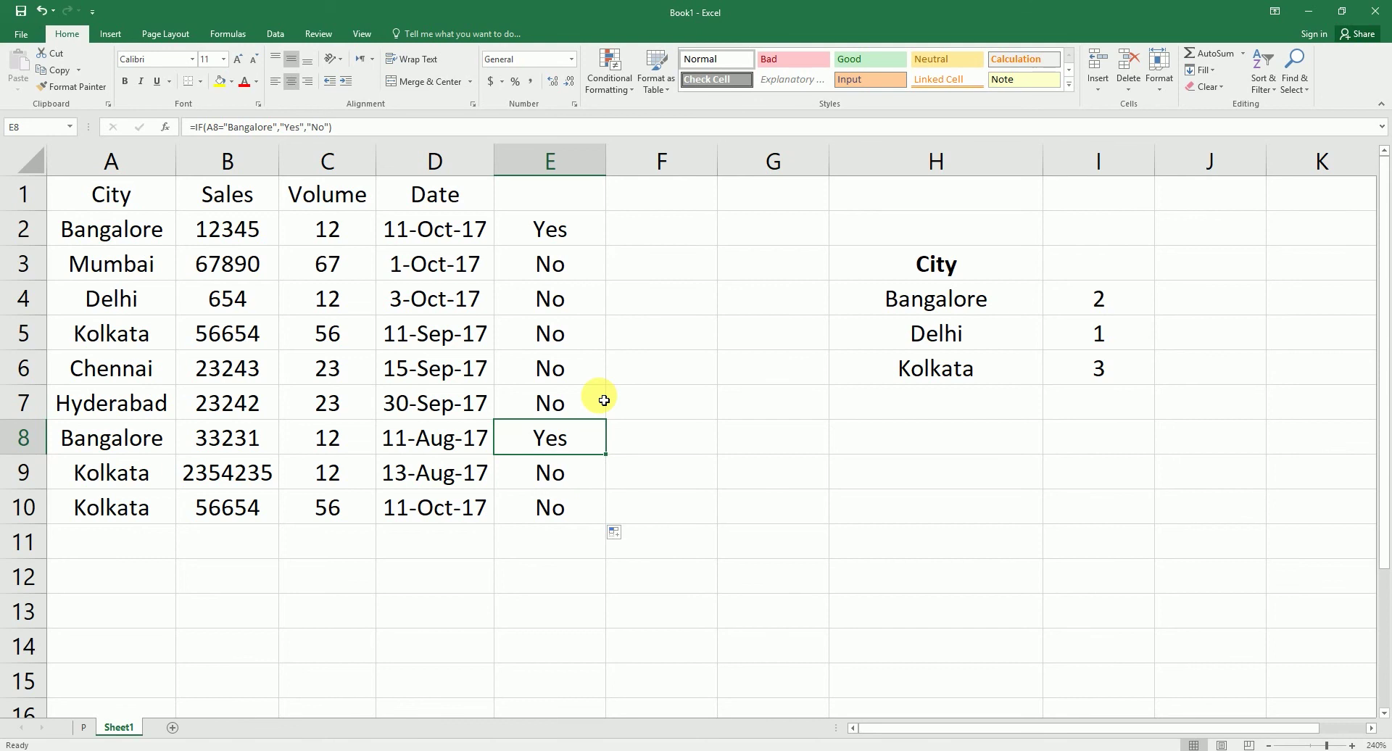
left_click(673, 268)
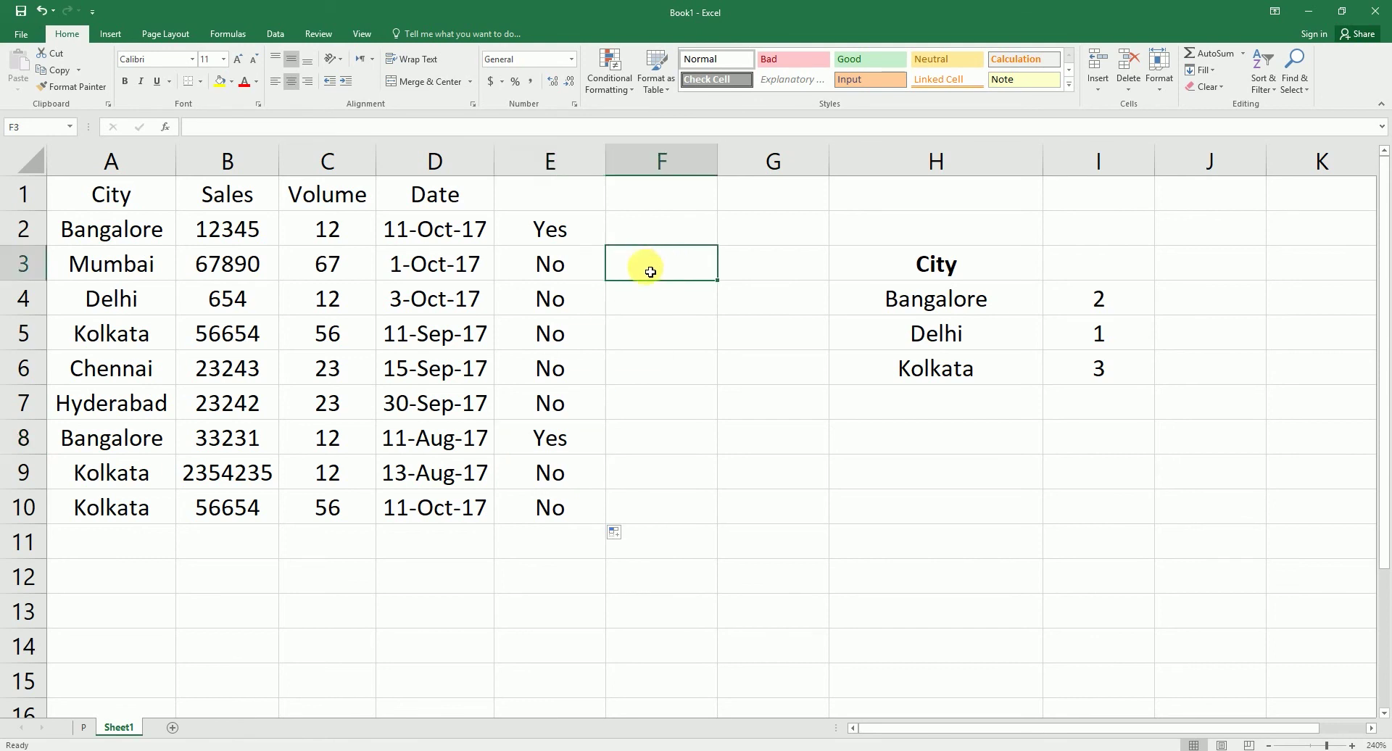
- Edit the IF formula in E2 so it returns "True" for a match and "False" otherwise
left_click(554, 233)
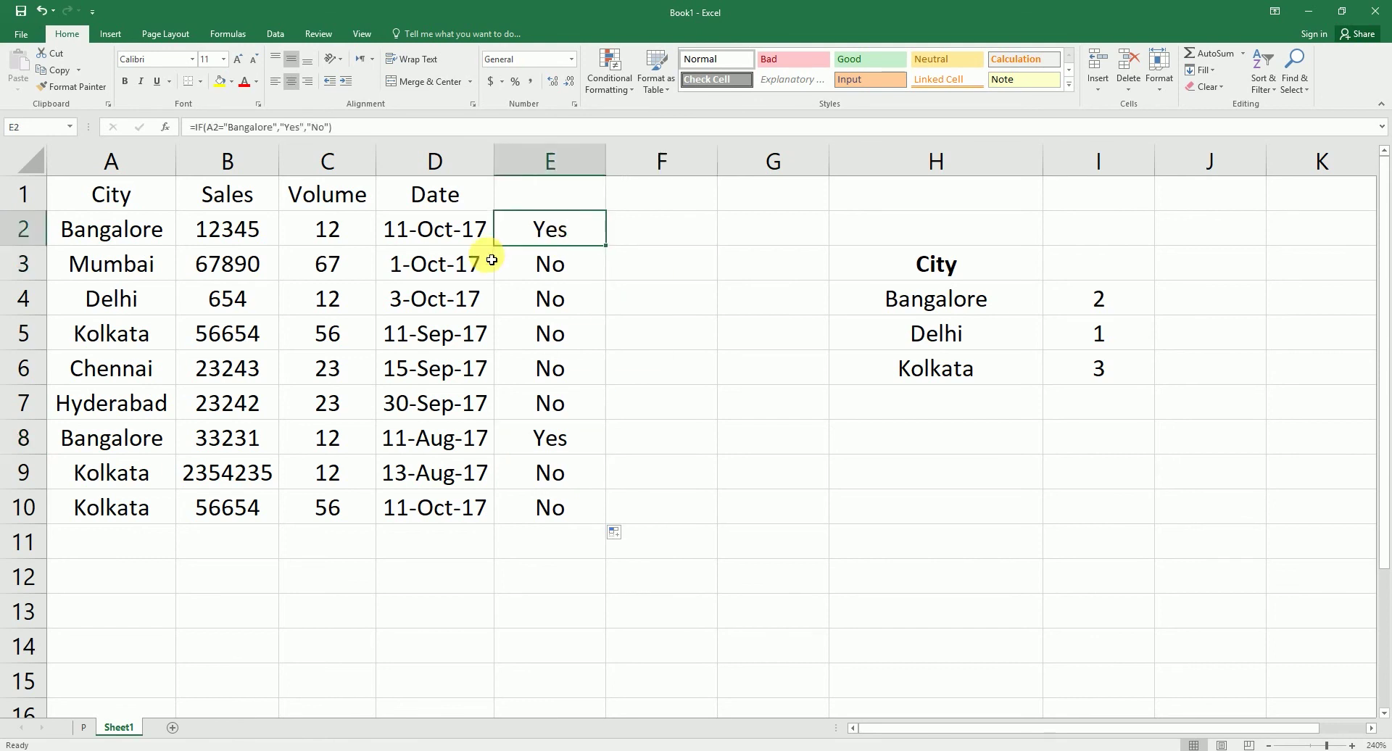
left_click_drag(305, 127, 280, 126)
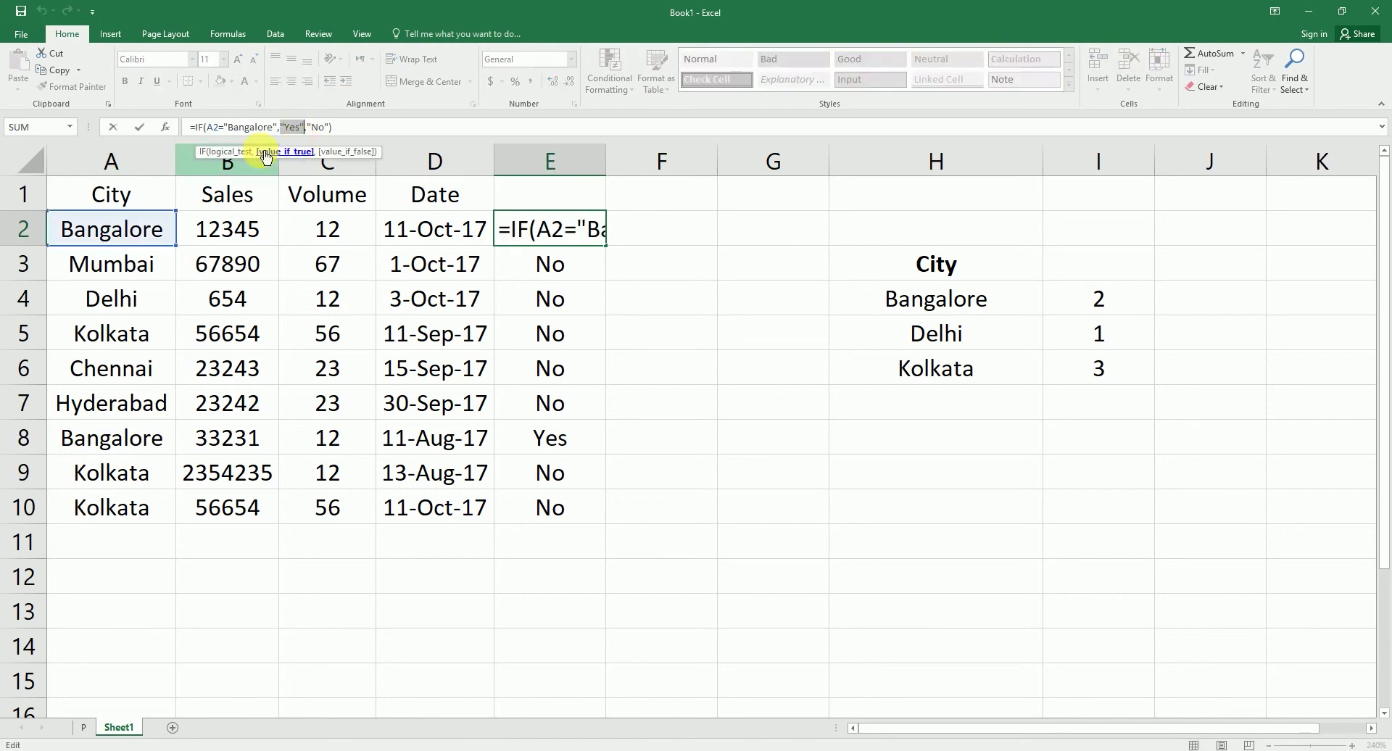
key("Right")
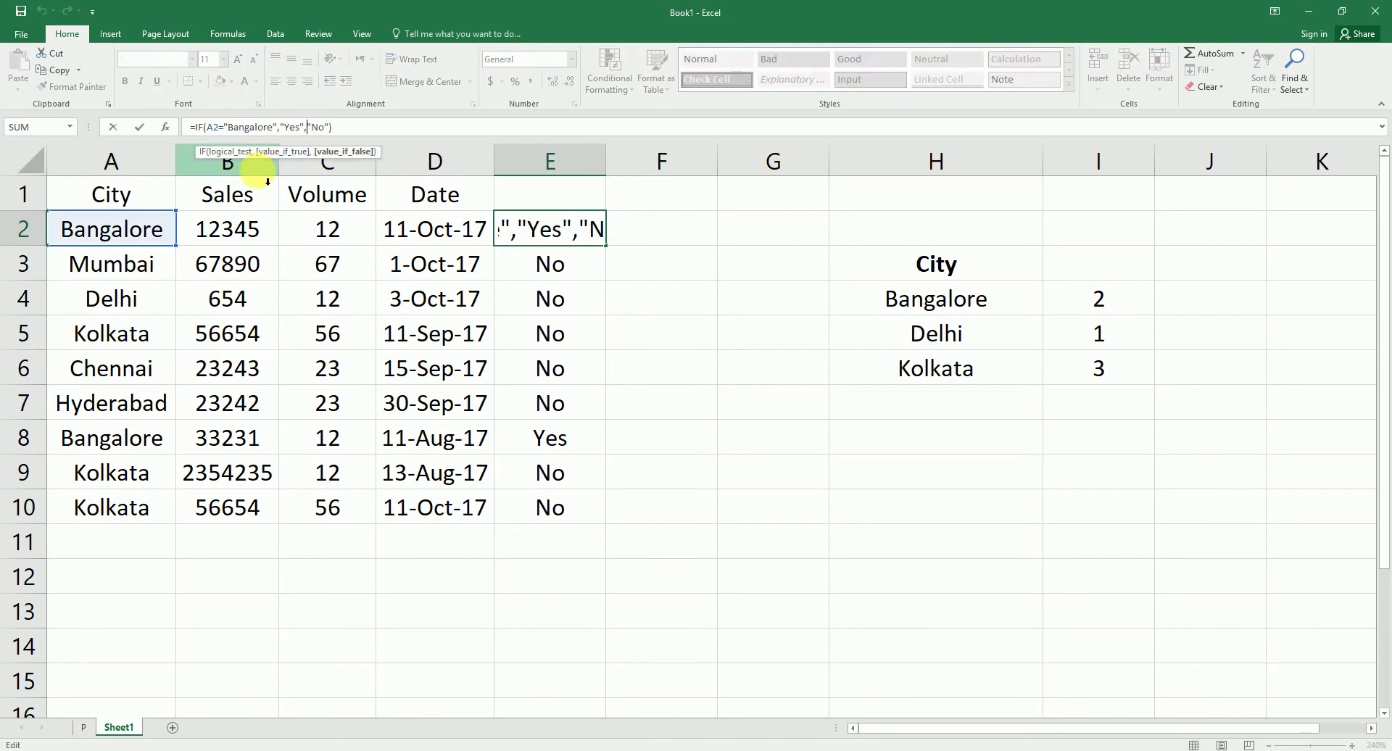
key("shift+Left")
key("shift+Left")
key("shift+Left")
type("True")
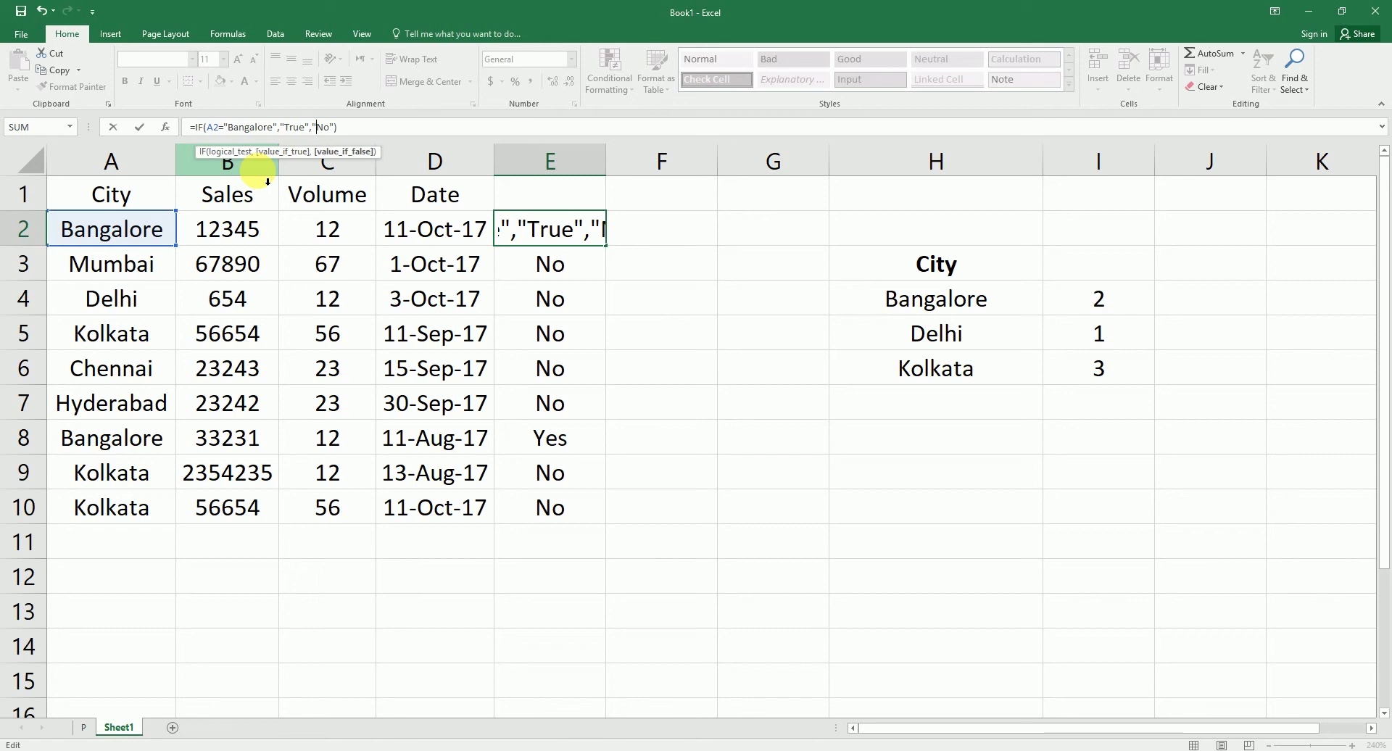
key("Right")
key("Right")
key("Right")
key("shift+Right")
key("shift+Right")
type("False")
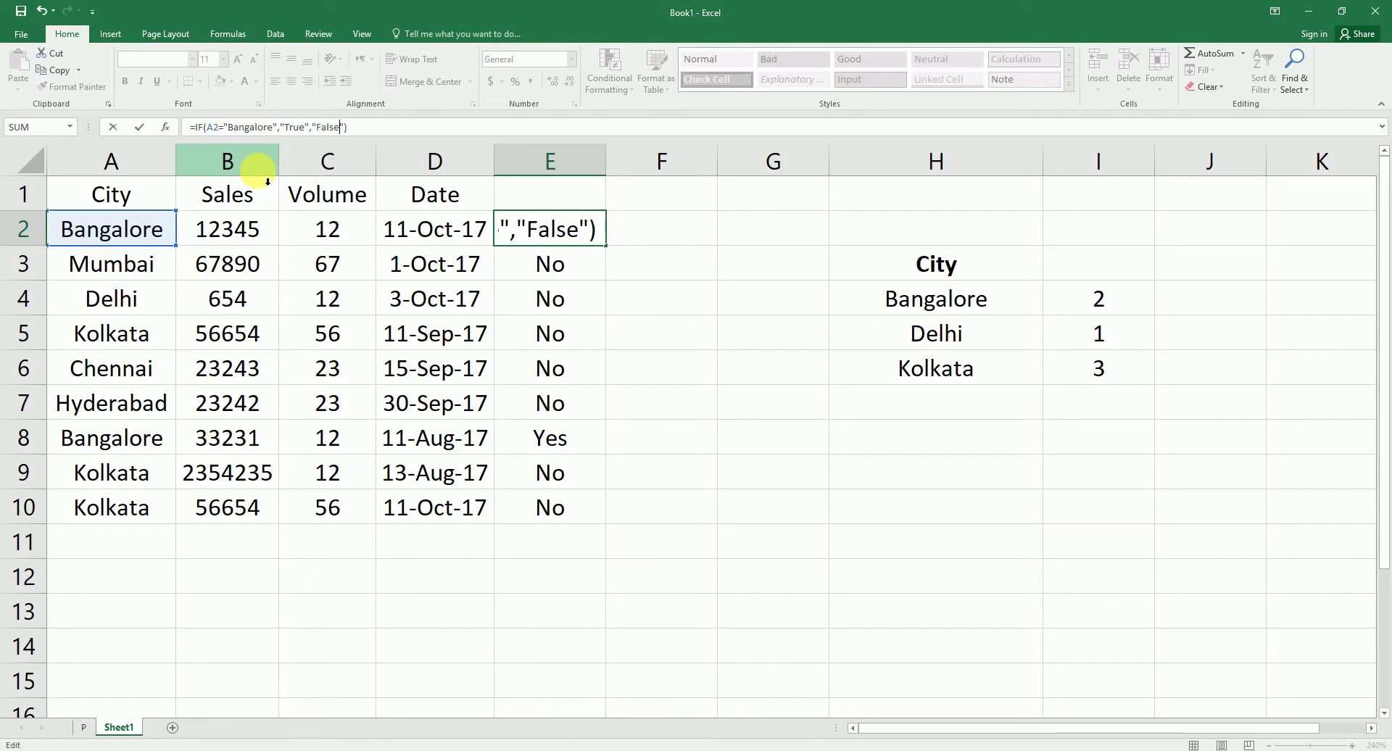
key("Return")
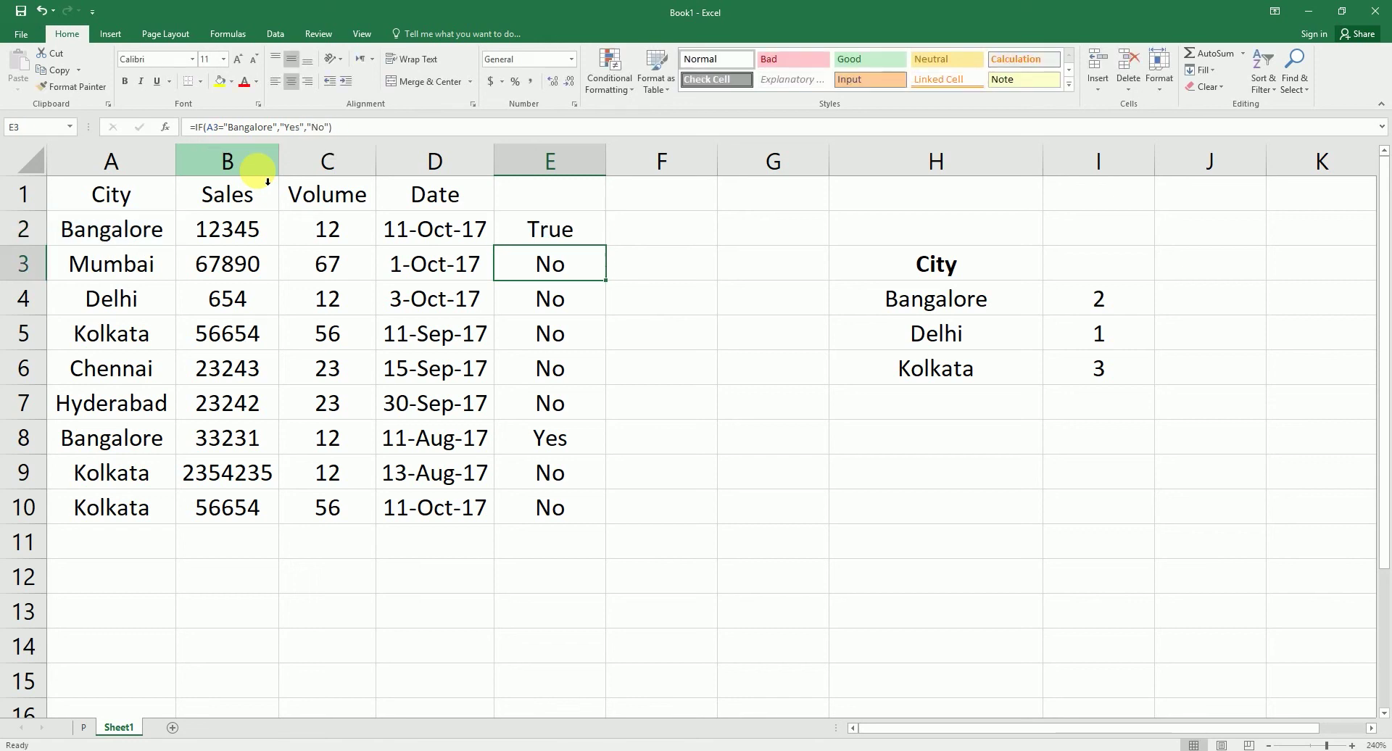
- Copy the revised True/False formula from E2 down through E10
left_click(563, 231)
left_click_drag(605, 244, 604, 244)
double_click(604, 245)
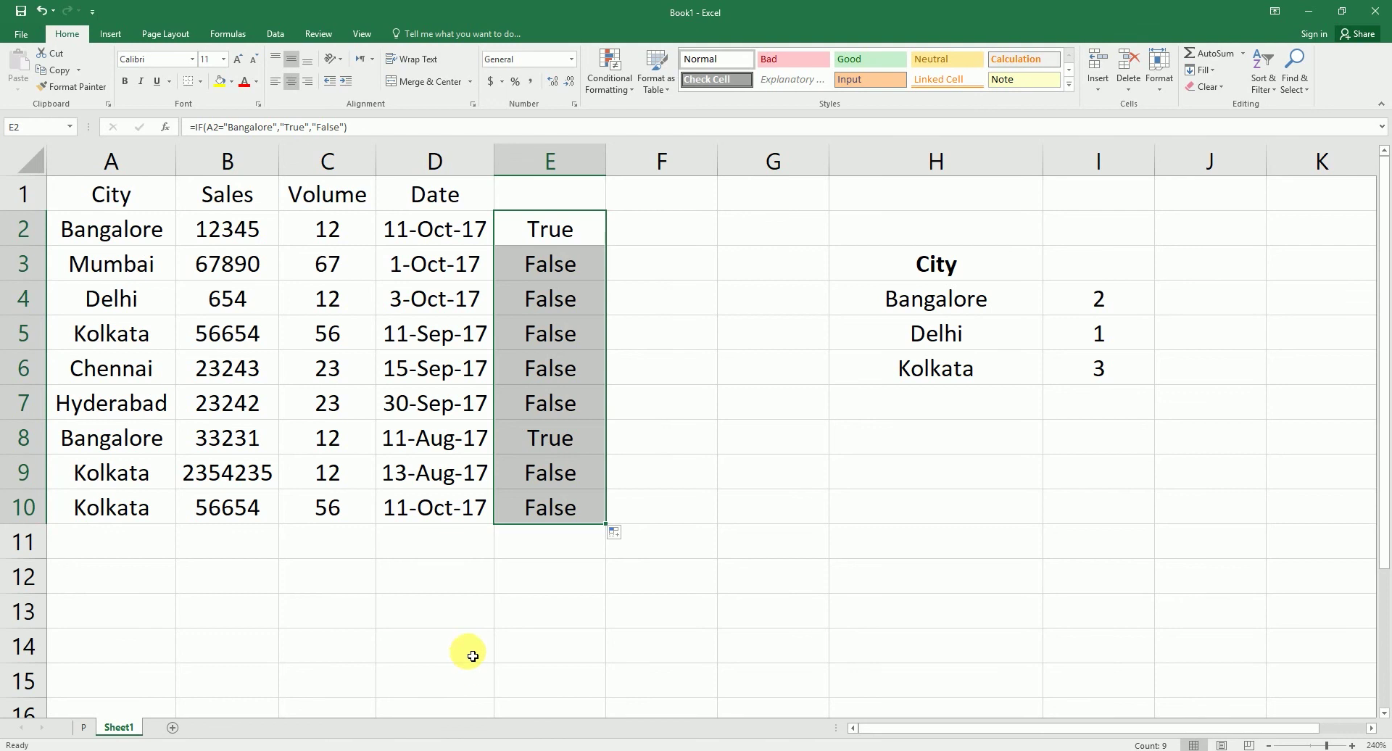
- On sheet P, mark IF as covered by entering P in J6
left_click(83, 728)
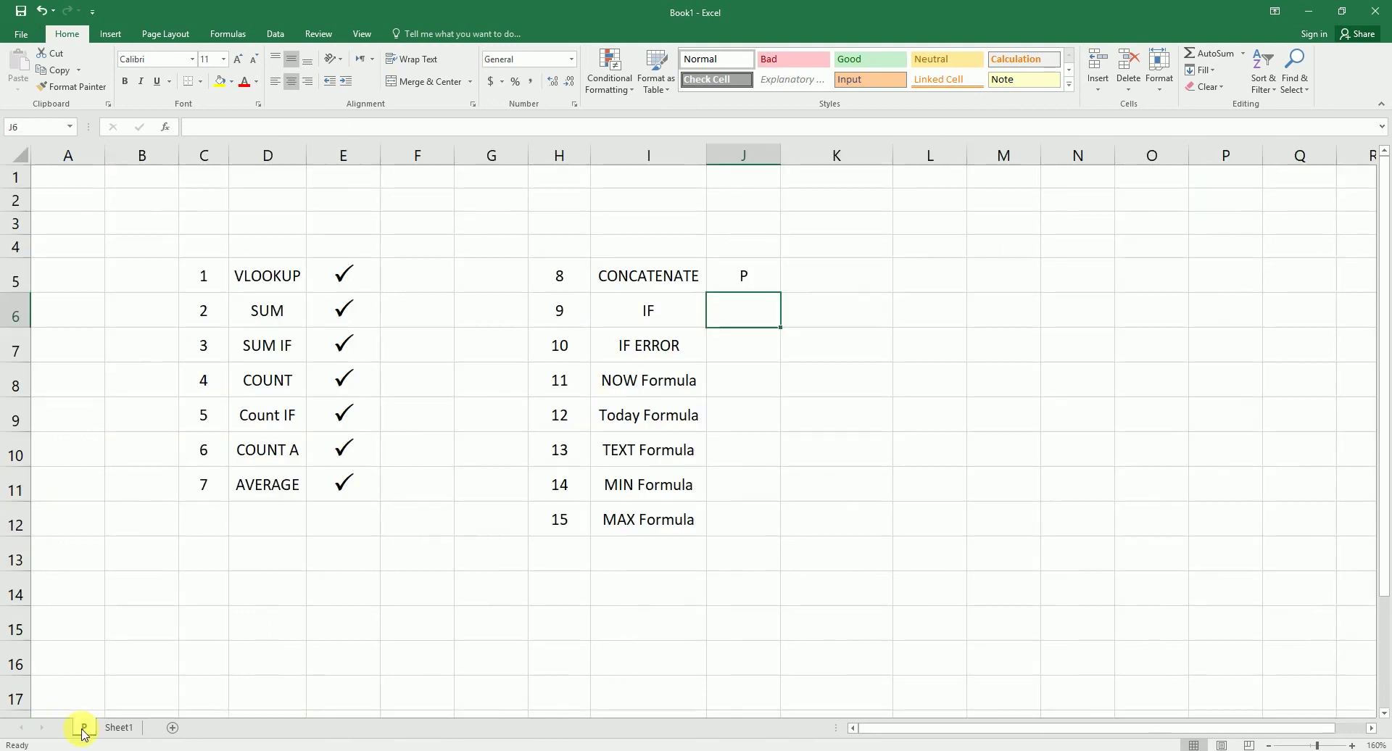
type("P")
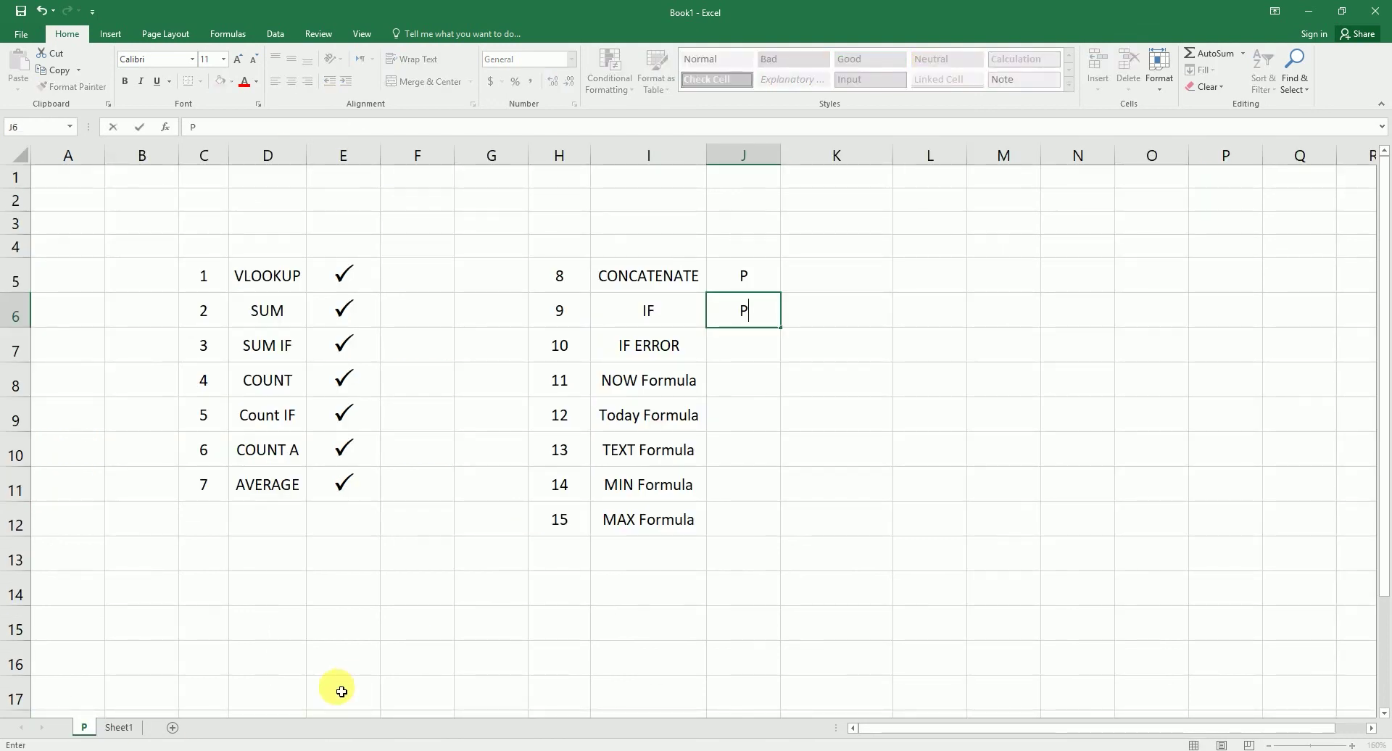
key("Return")
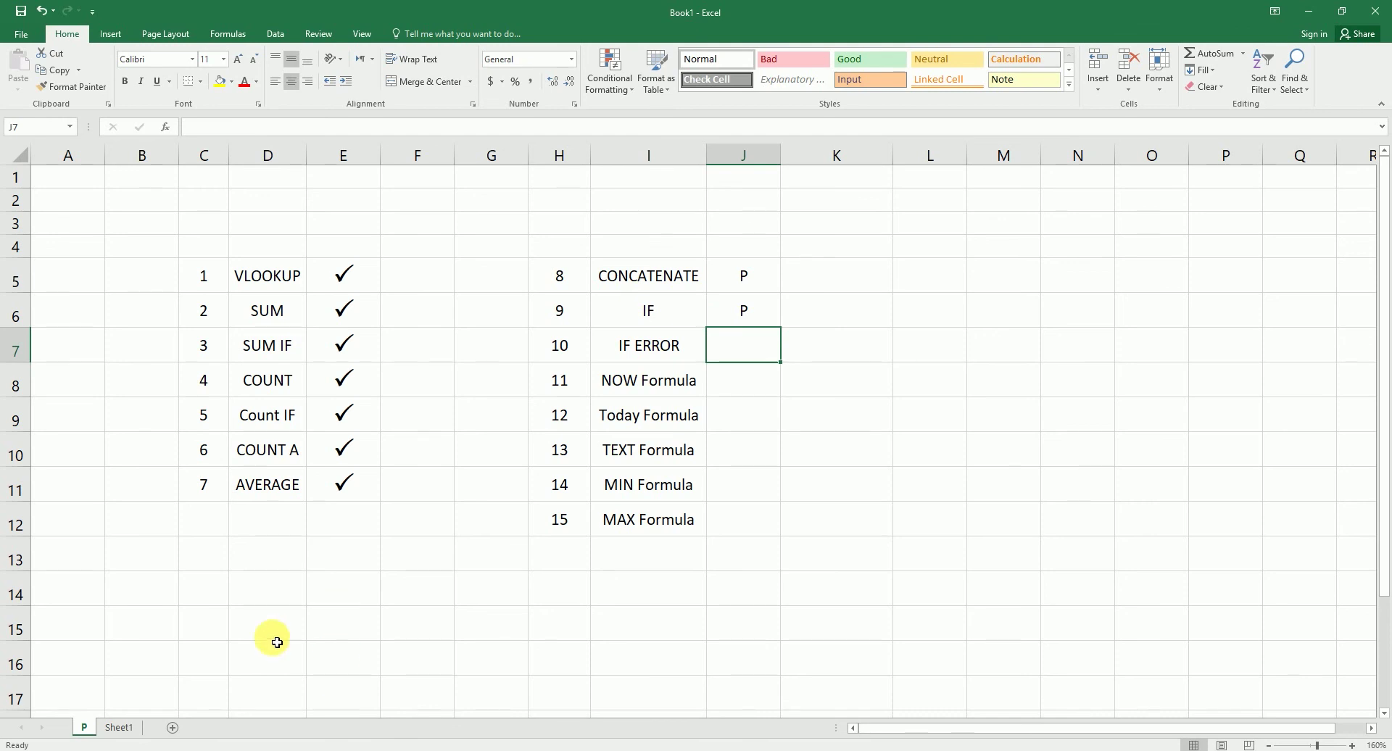
- On Sheet1, replace the first city in the COUNTIF lookup list, cell H4, with Chennai
left_click(119, 729)
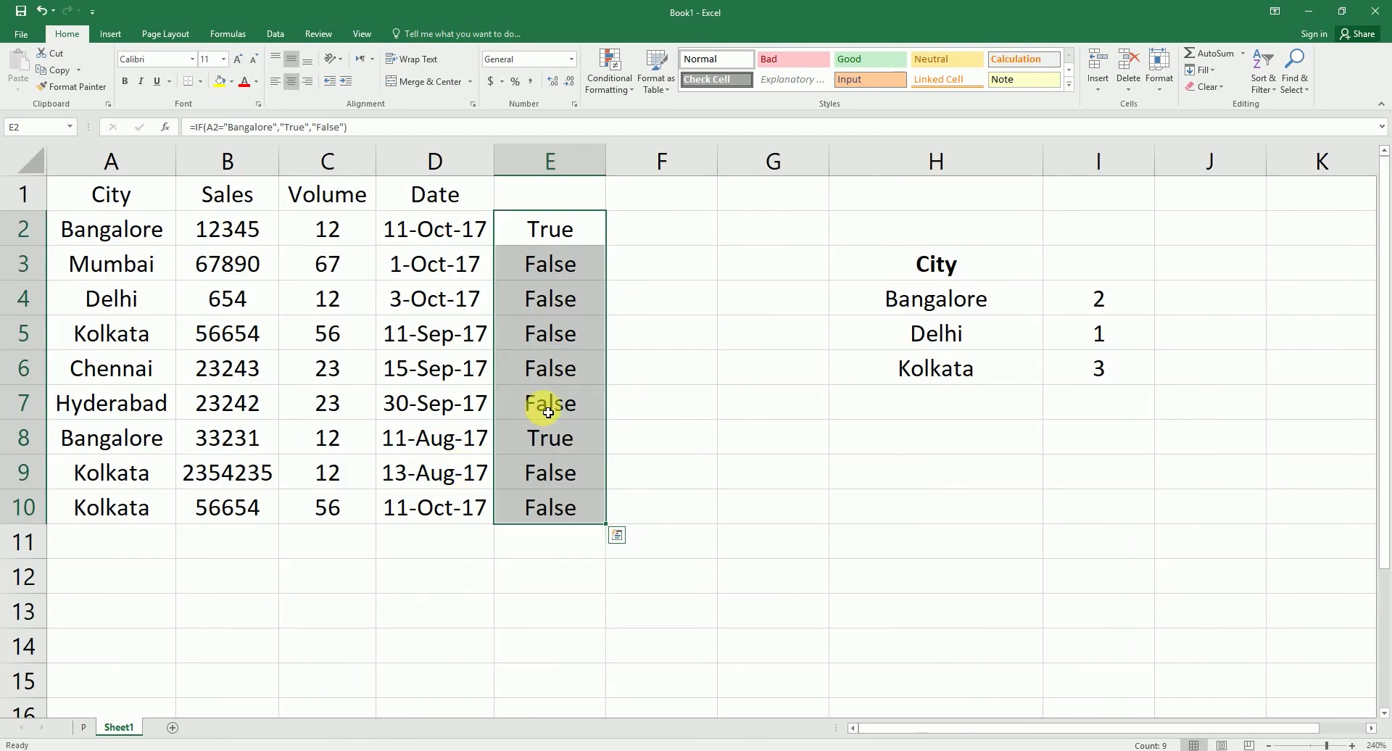
left_click(568, 245)
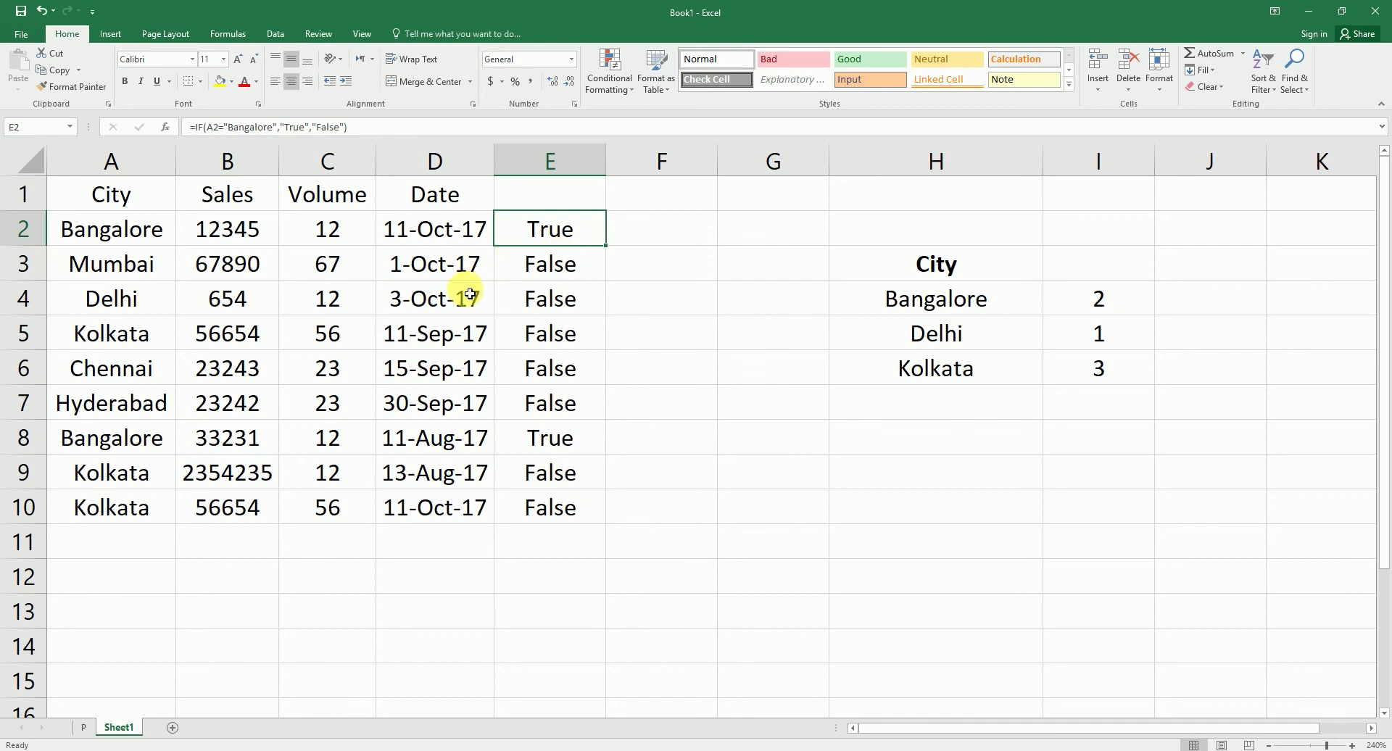
left_click(1105, 305)
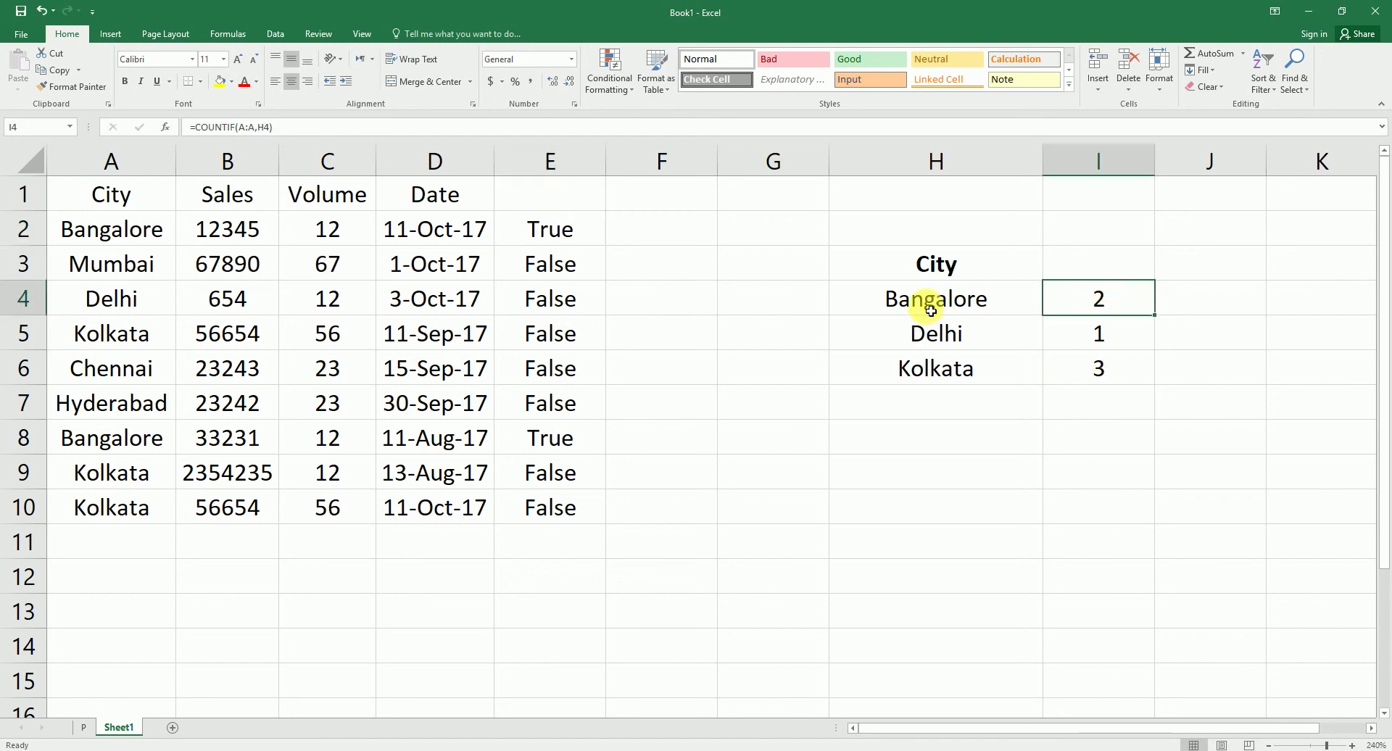
left_click(900, 306)
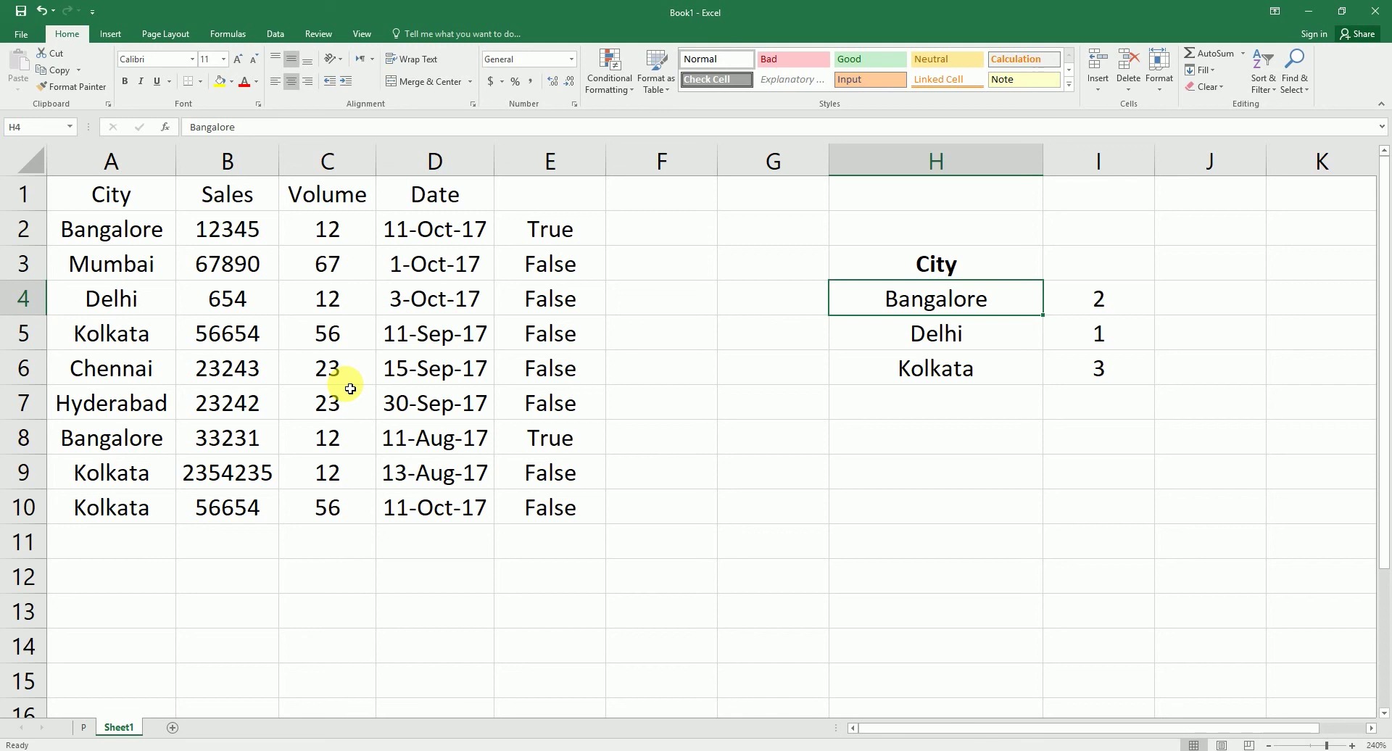
type("Chennai")
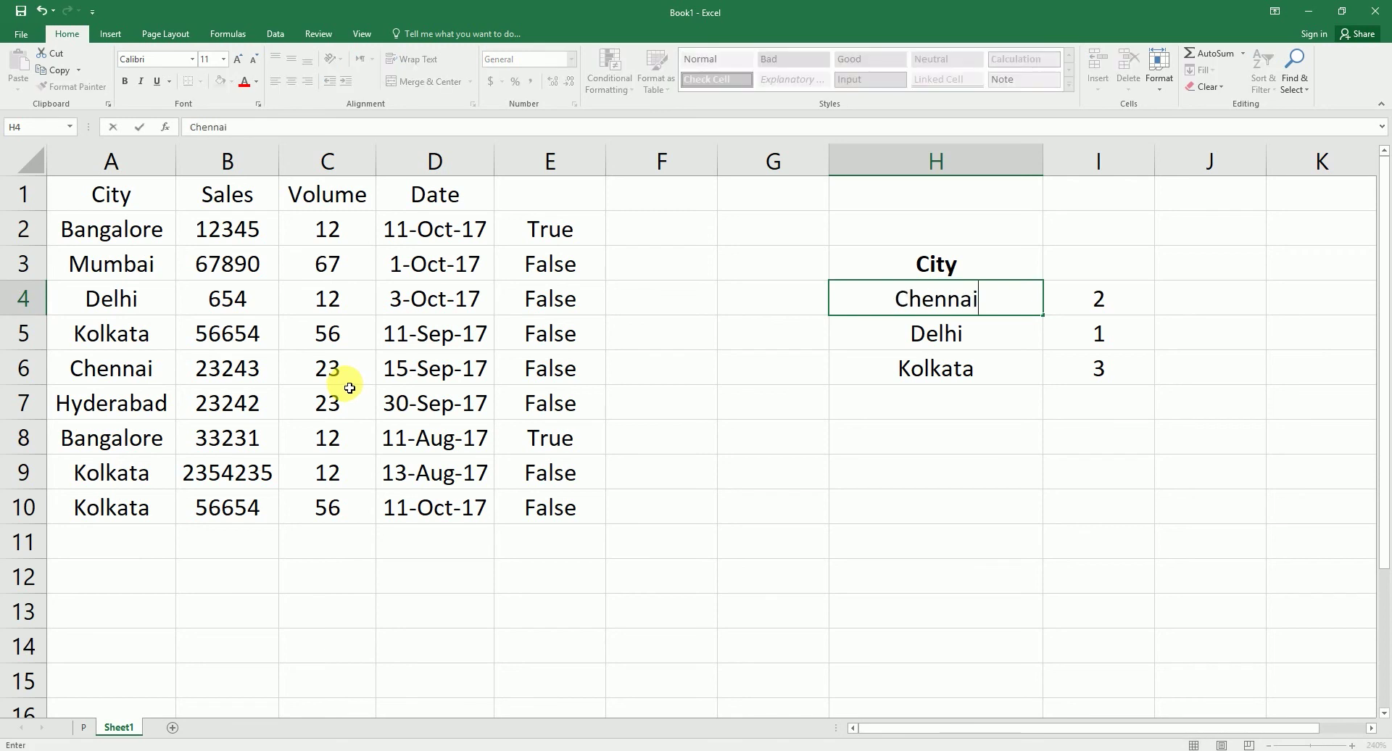
key("Return")
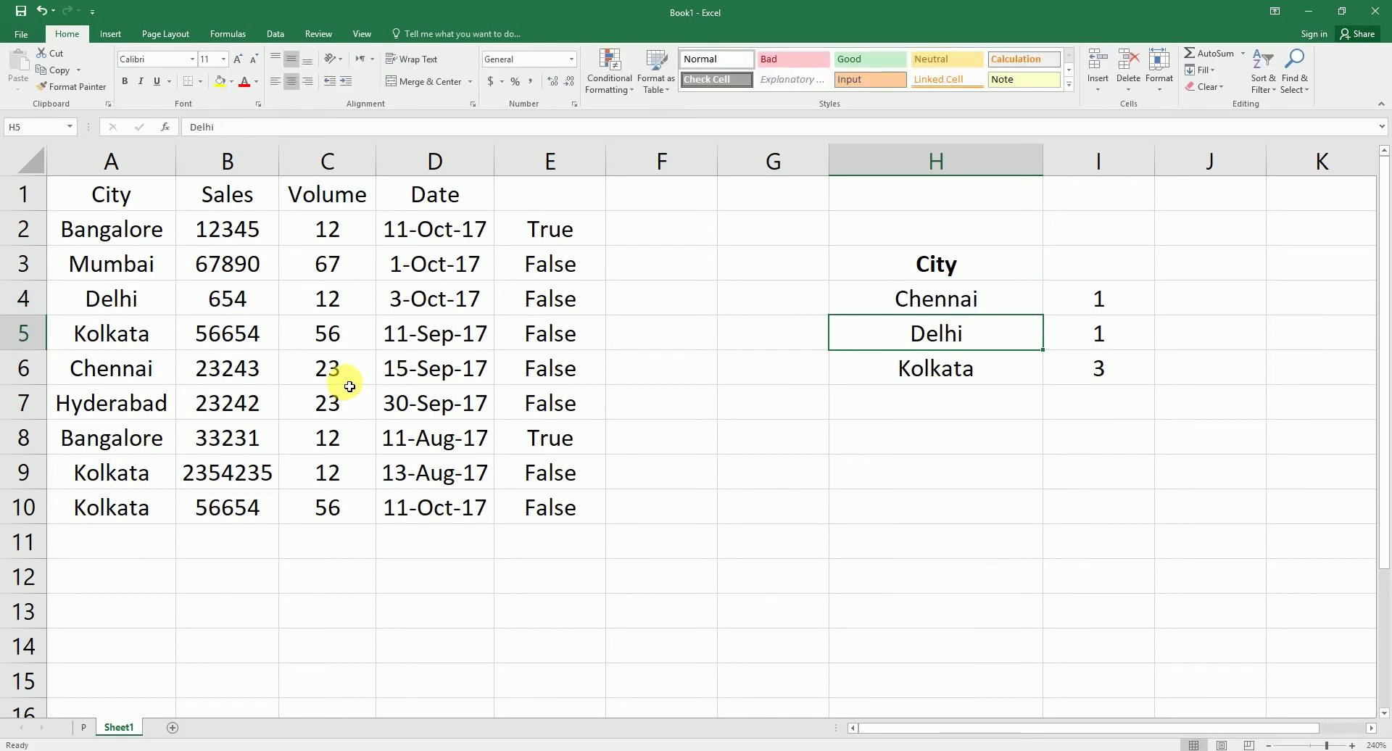
- Replace the city in A6 with a copy of Kolkata from the cell above
left_click(111, 367)
key("ctrl+d")
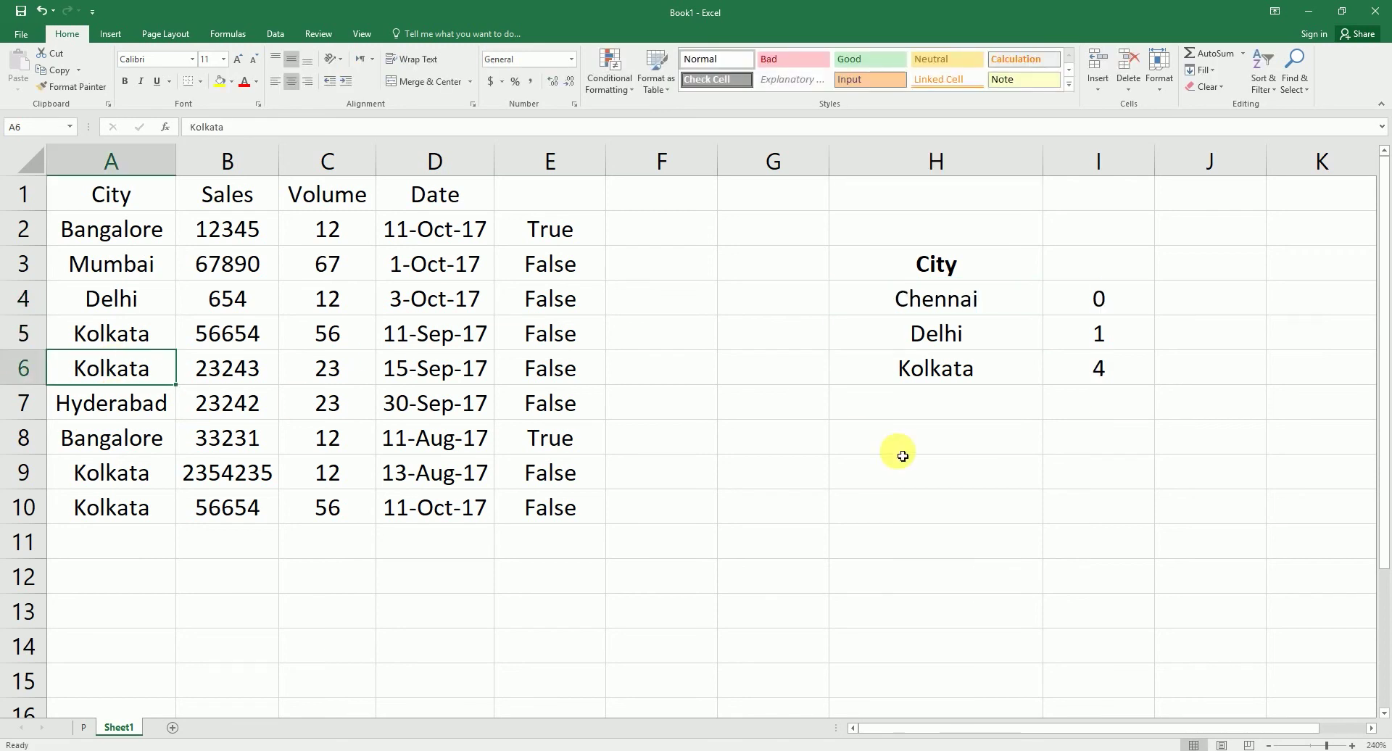
- Replace the COUNTIF formula in I4 with =VLOOKUP(H4,A:B,2,0) to look up the sales for the city in H4
left_click(1094, 300)
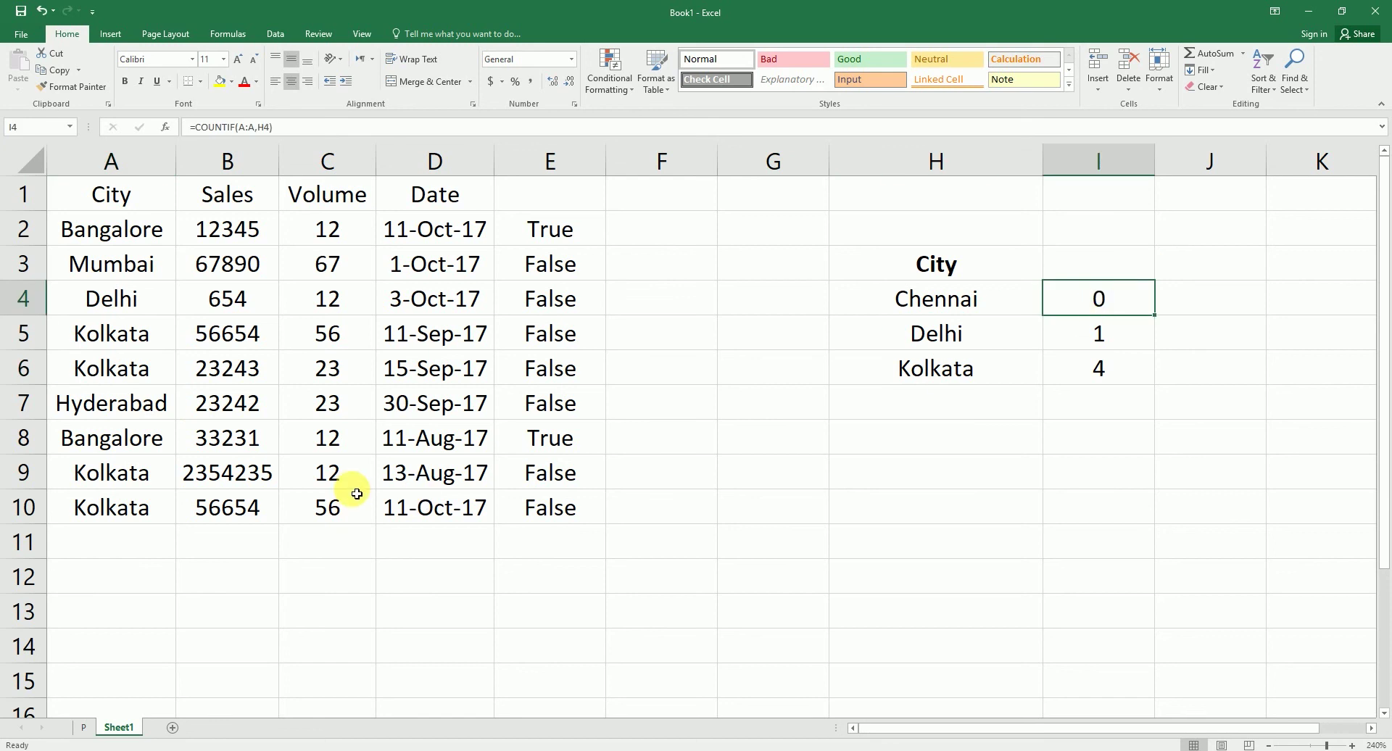
type("=vlo")
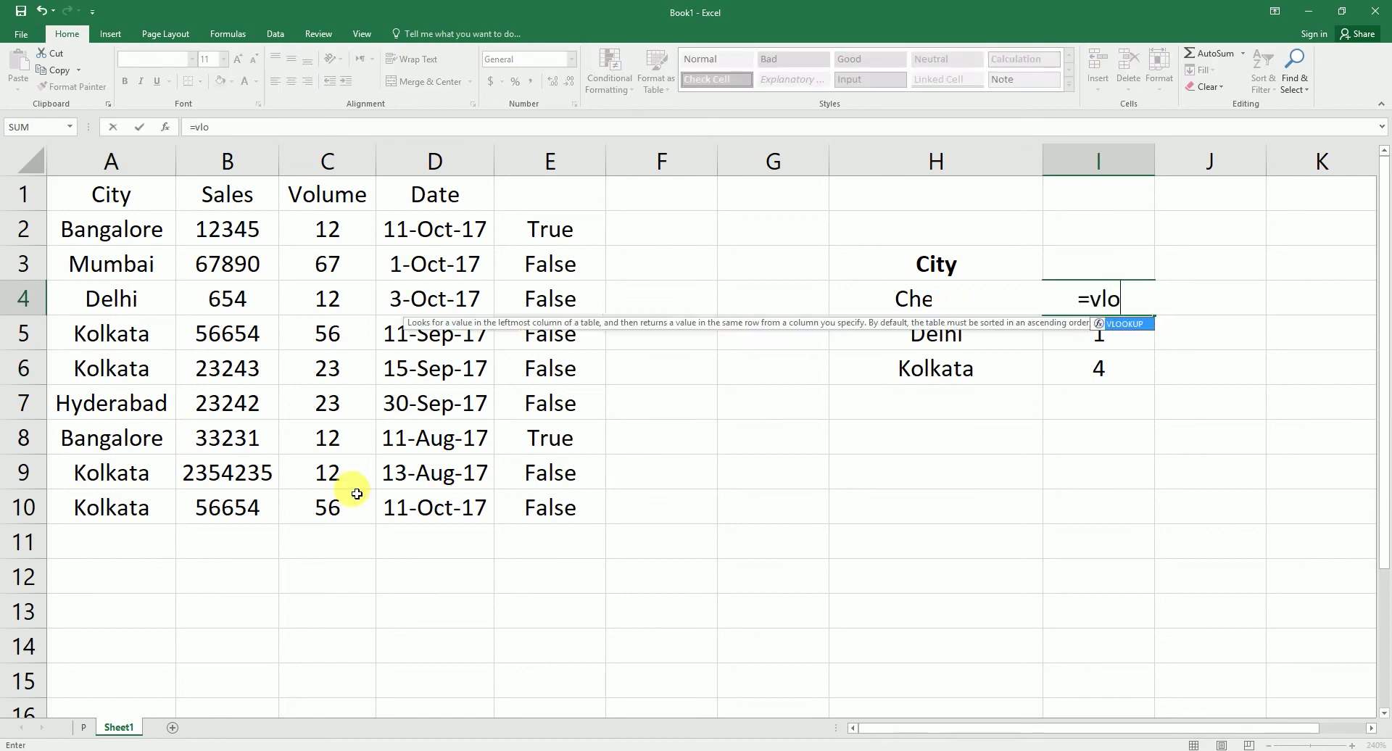
key("Tab")
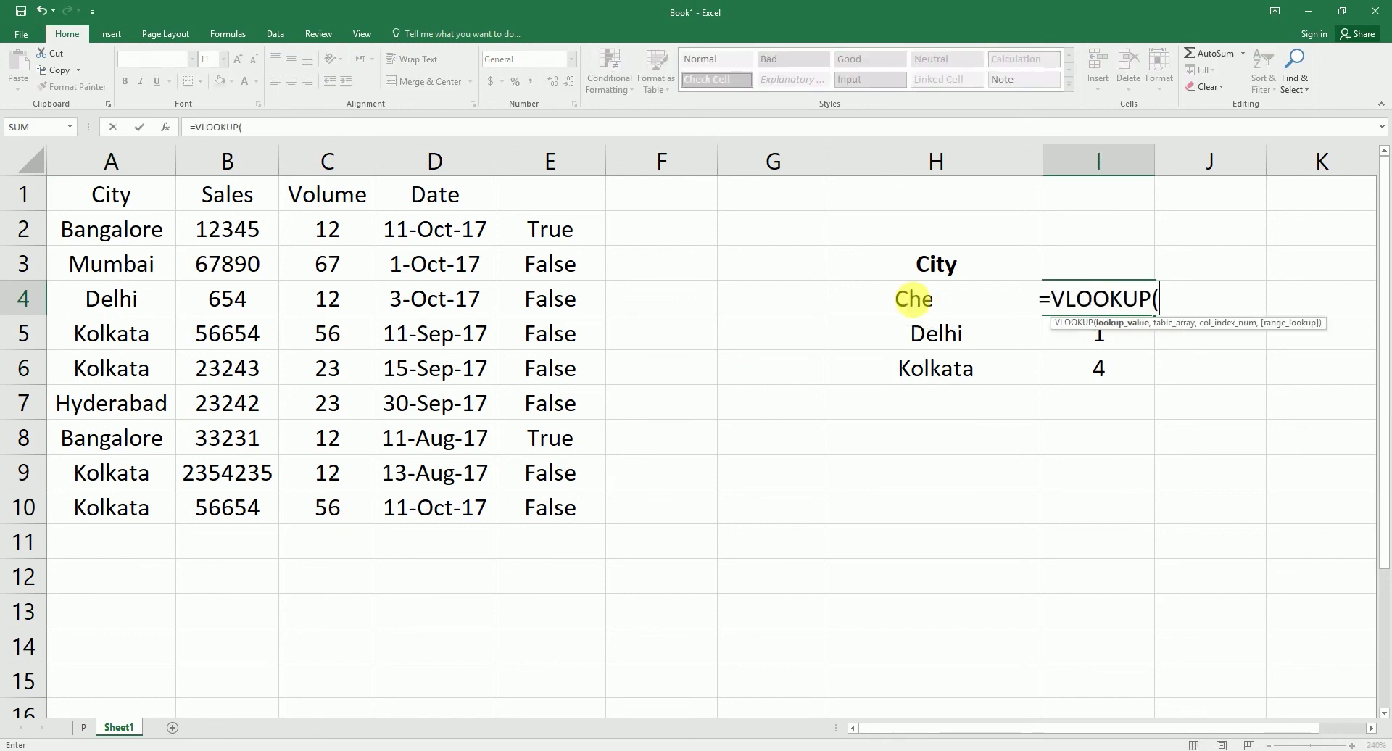
left_click(899, 302)
type(",")
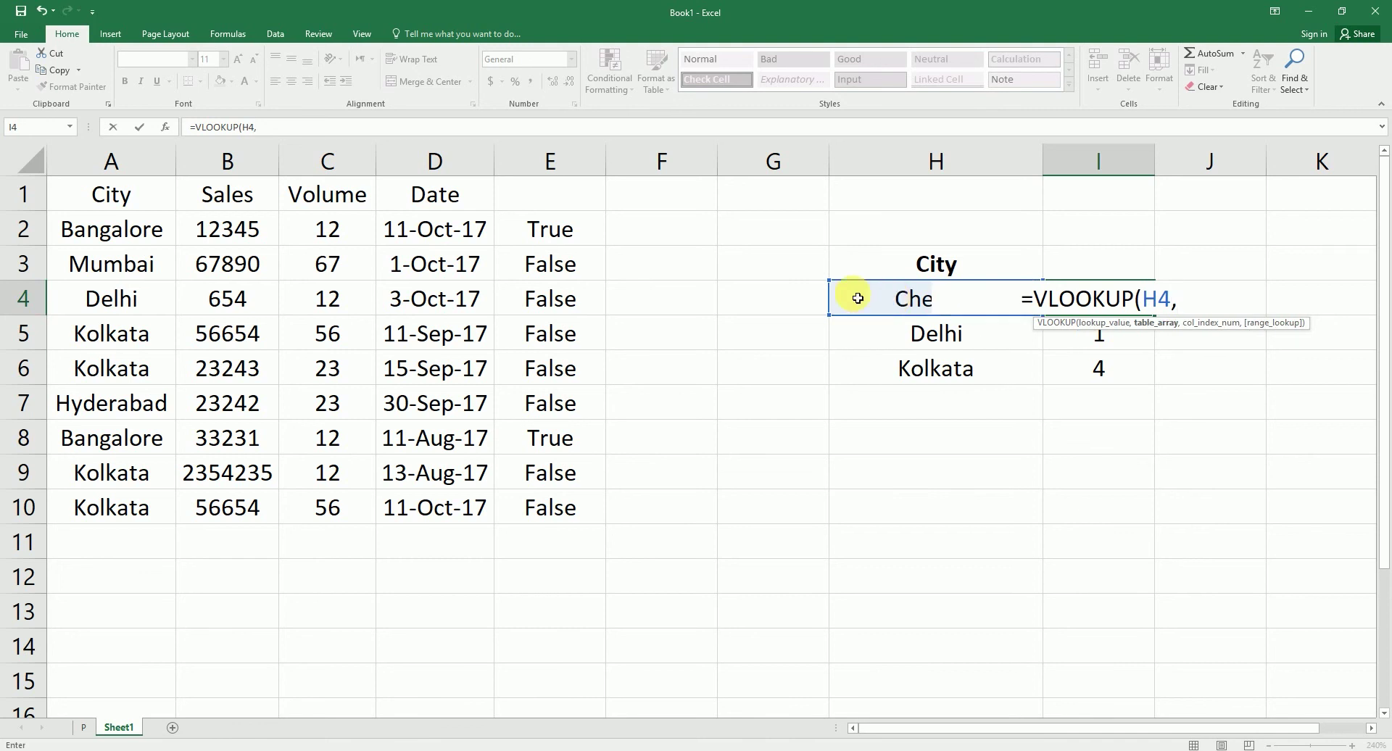
left_click(115, 158)
left_click_drag(210, 173, 205, 177)
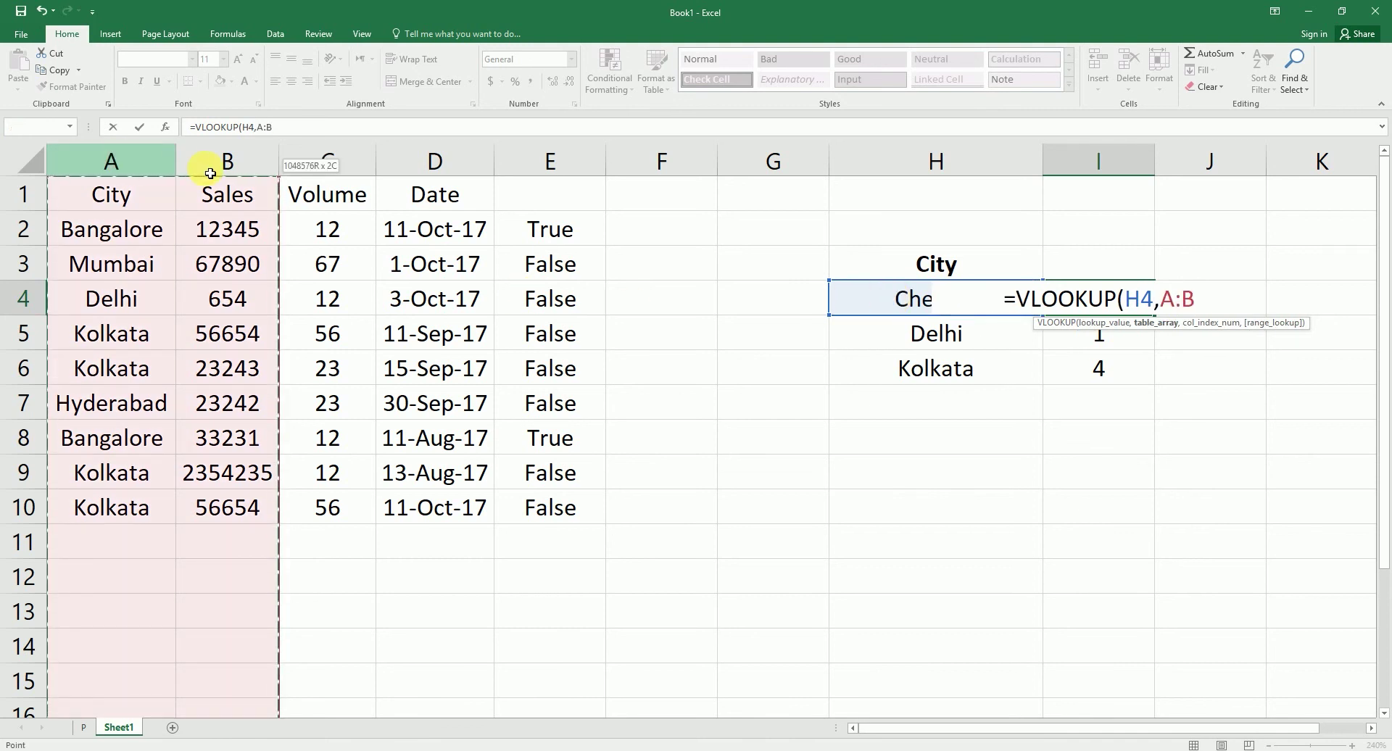
type(",2,0")
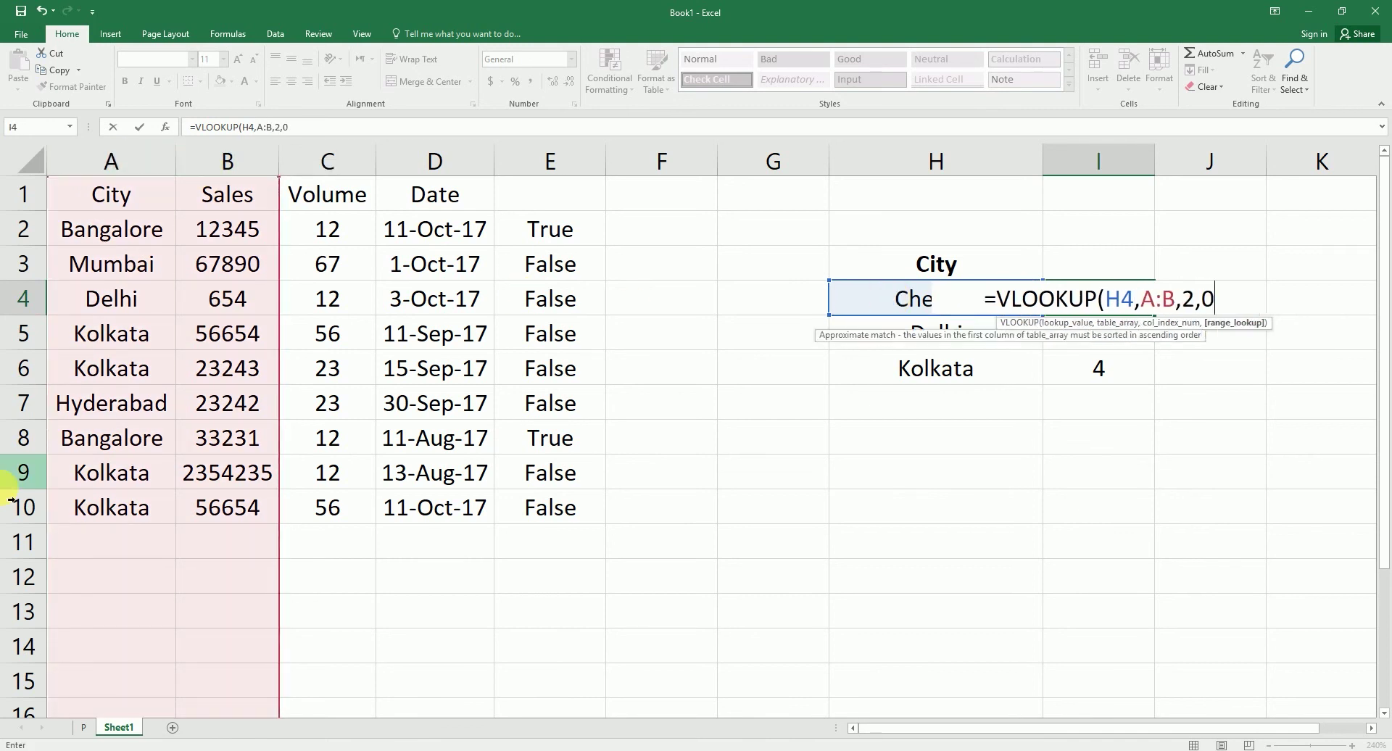
key("Return")
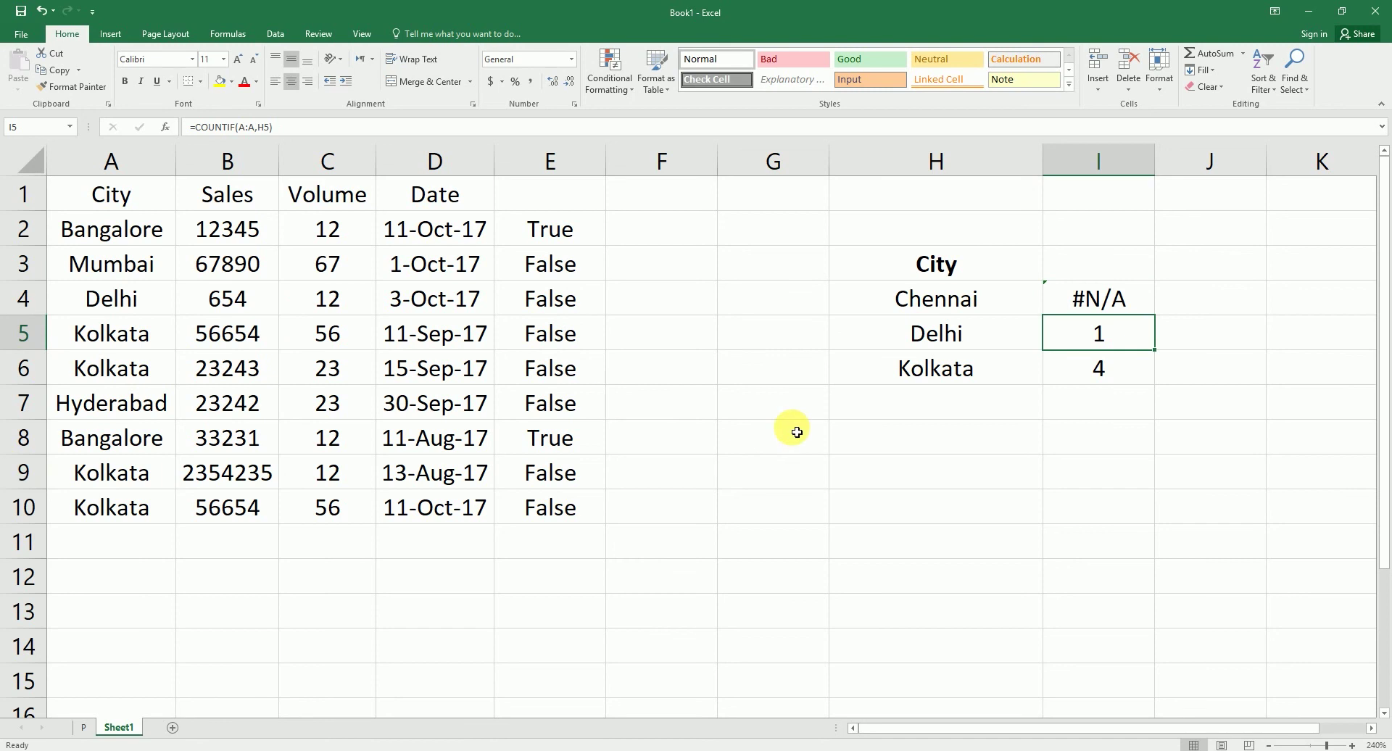
- Wrap the VLOOKUP in I4 in IFERROR, with "-" as the value returned on an error
left_click(1110, 298)
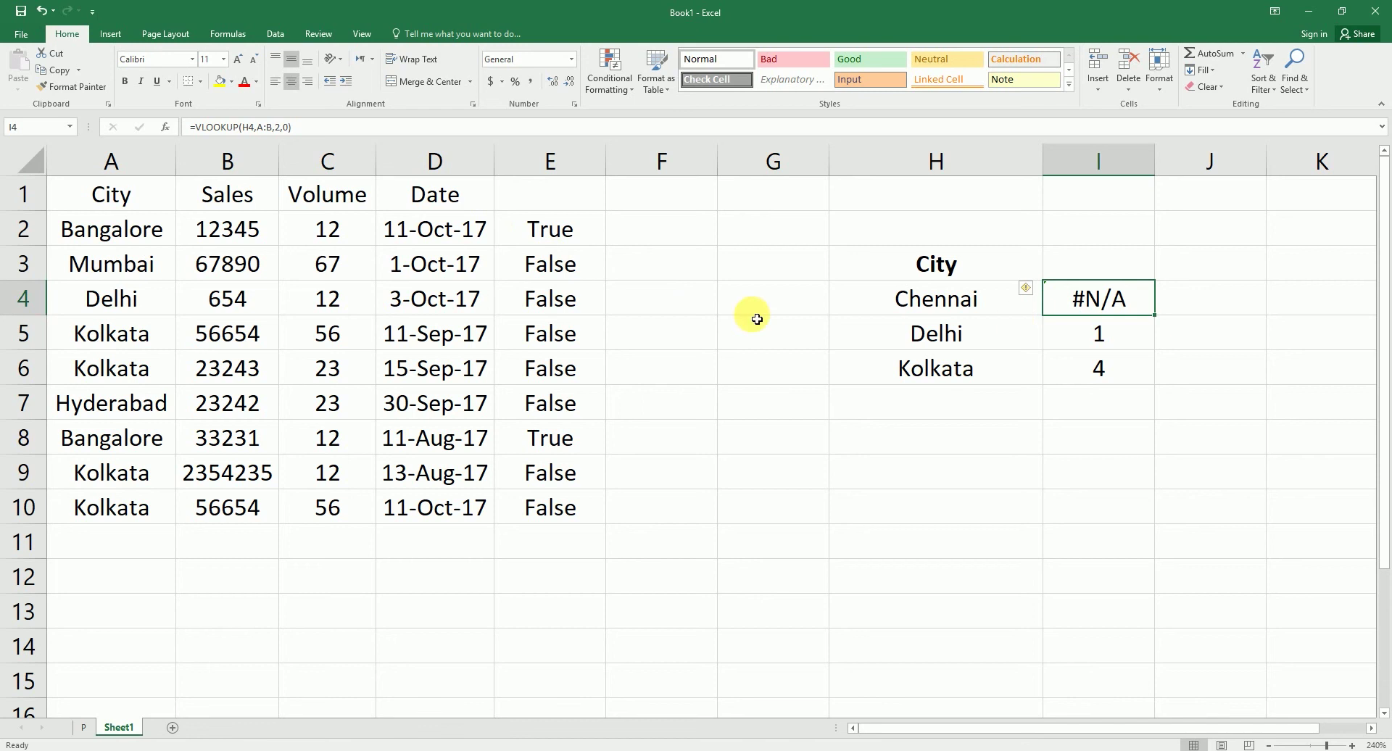
left_click(200, 127)
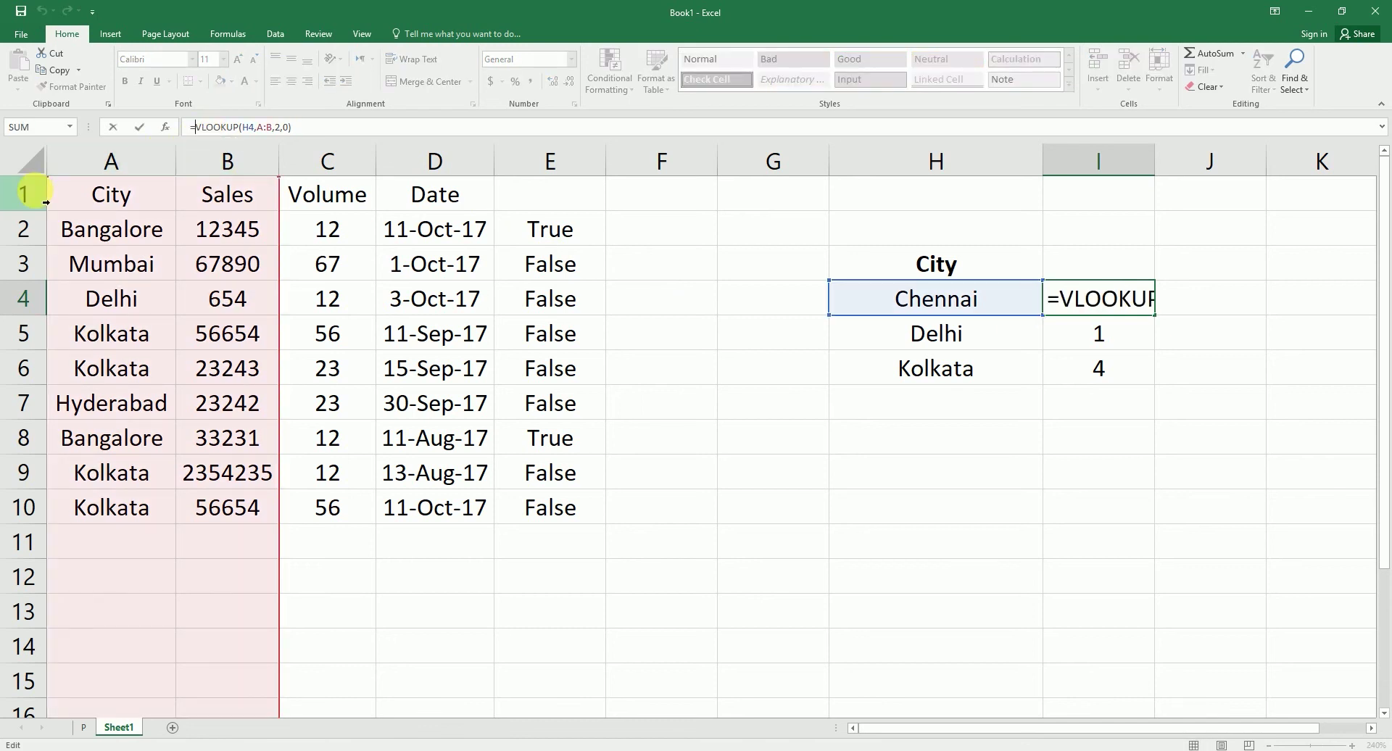
type("if")
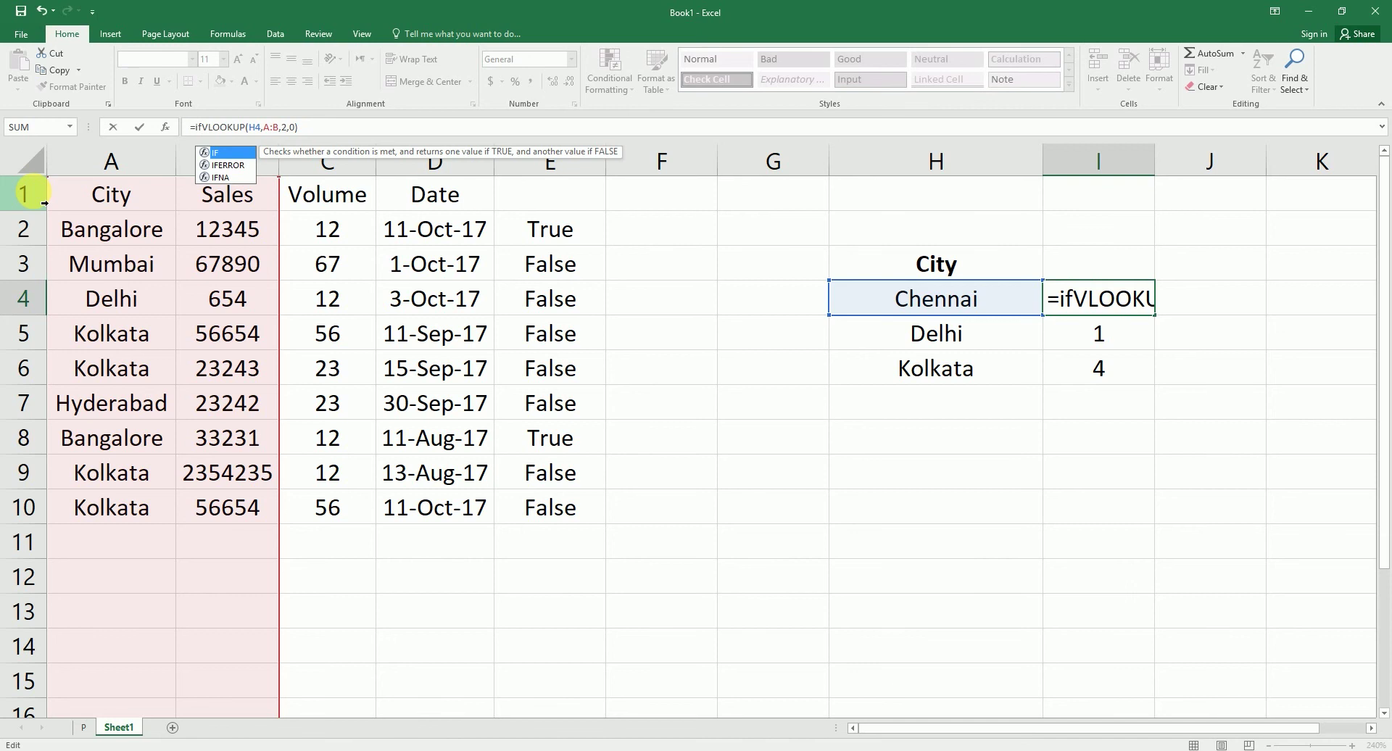
key("Down")
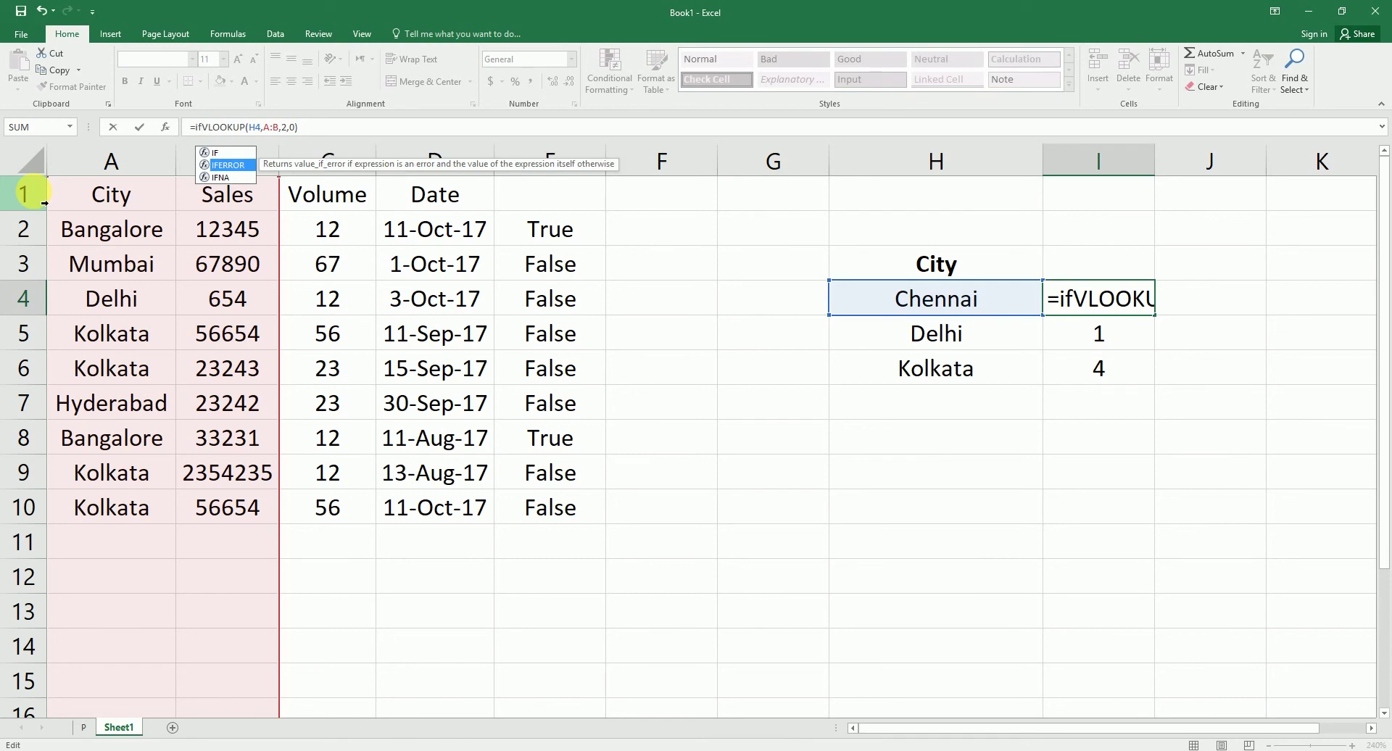
key("Tab")
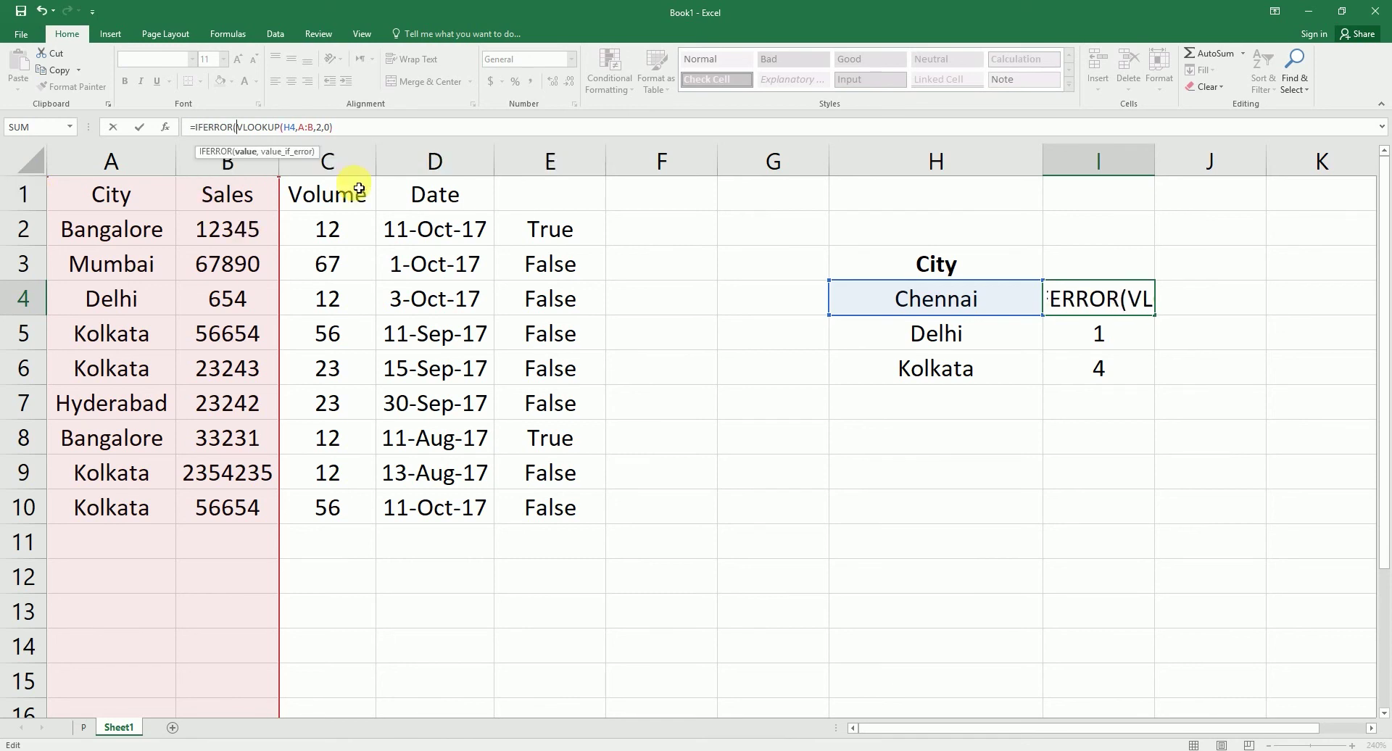
left_click(353, 130)
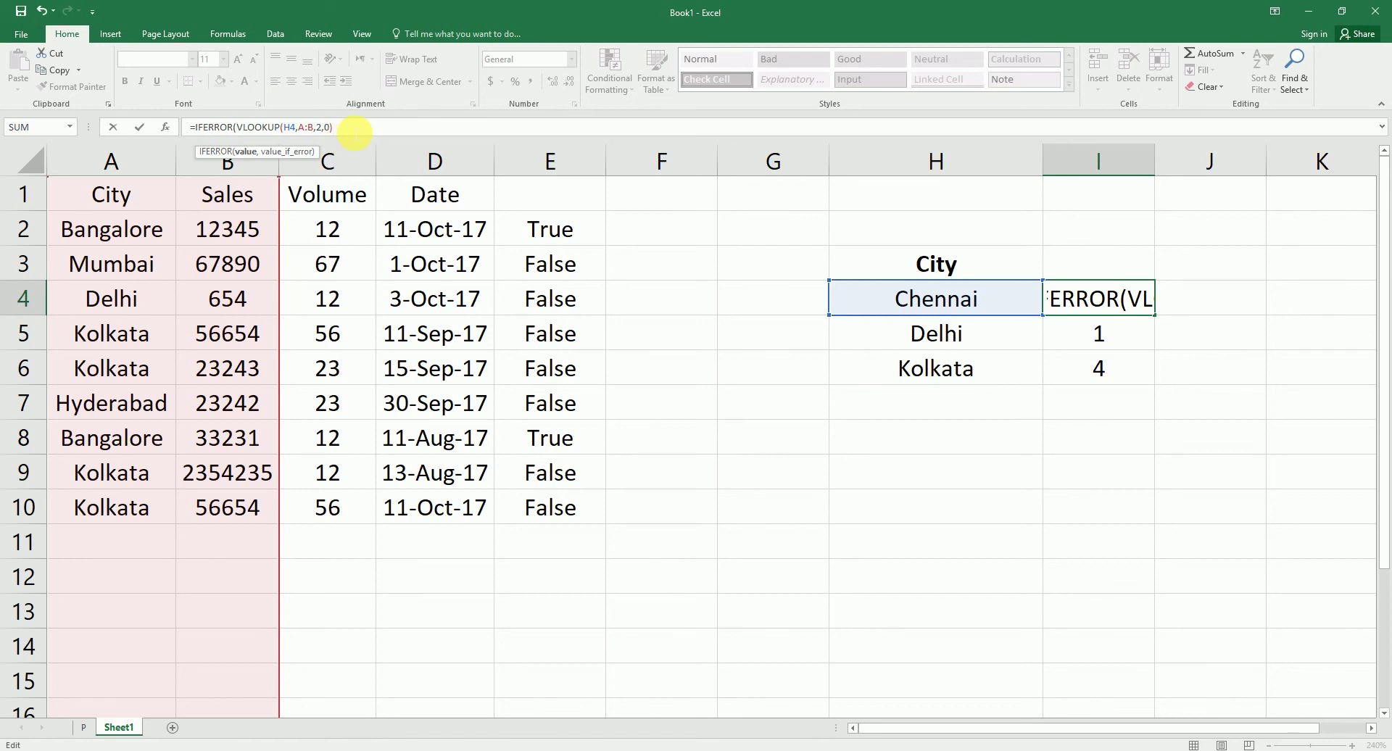
type(",\"-")
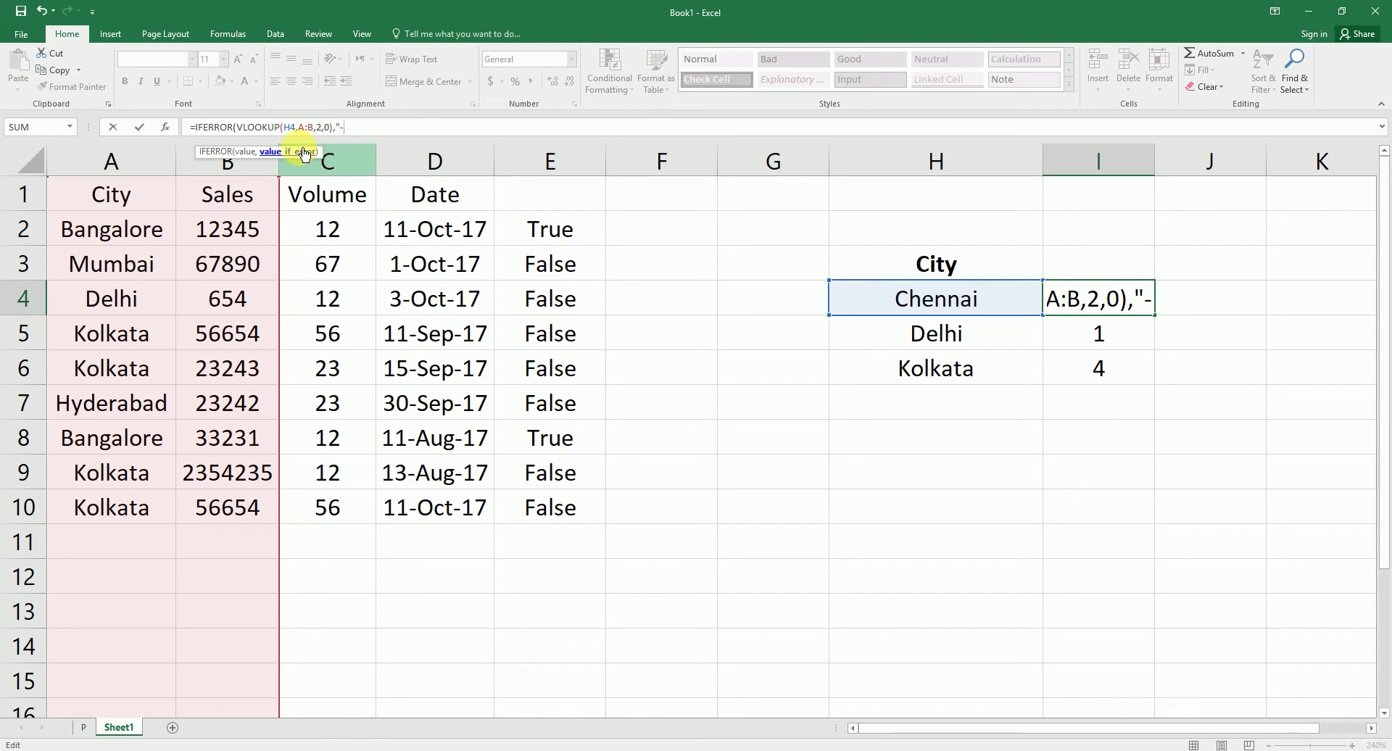
type("\")")
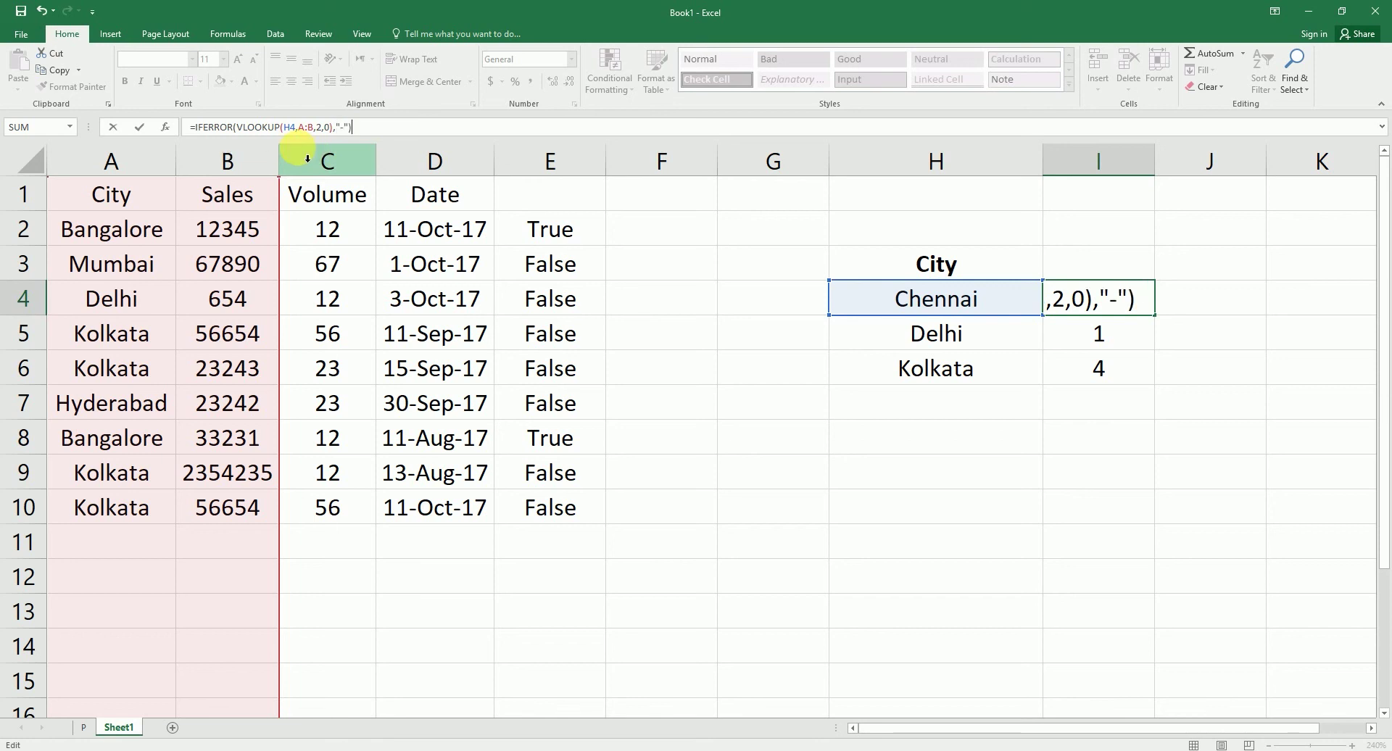
key("Return")
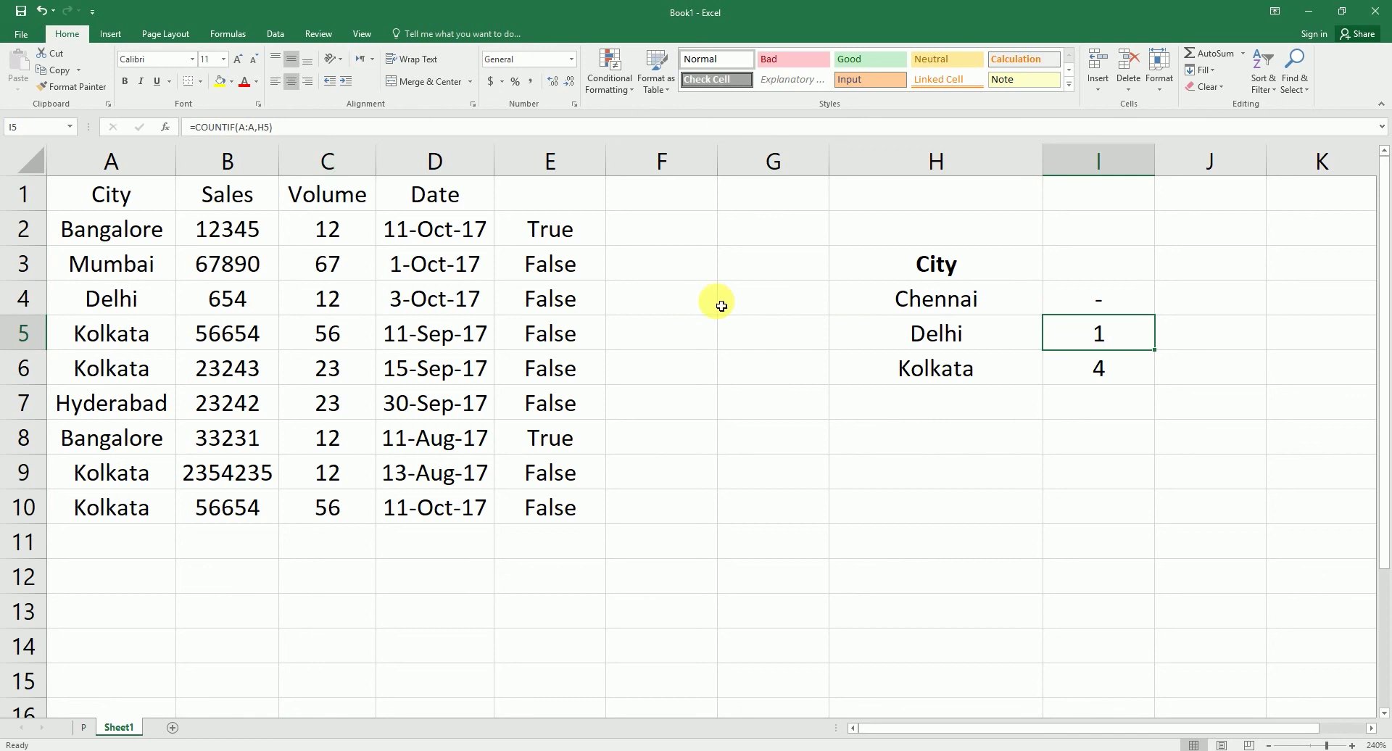
- Change the IFERROR fallback text in I4 to "City Not Found" and autofit column I to its contents
left_click(1118, 306)
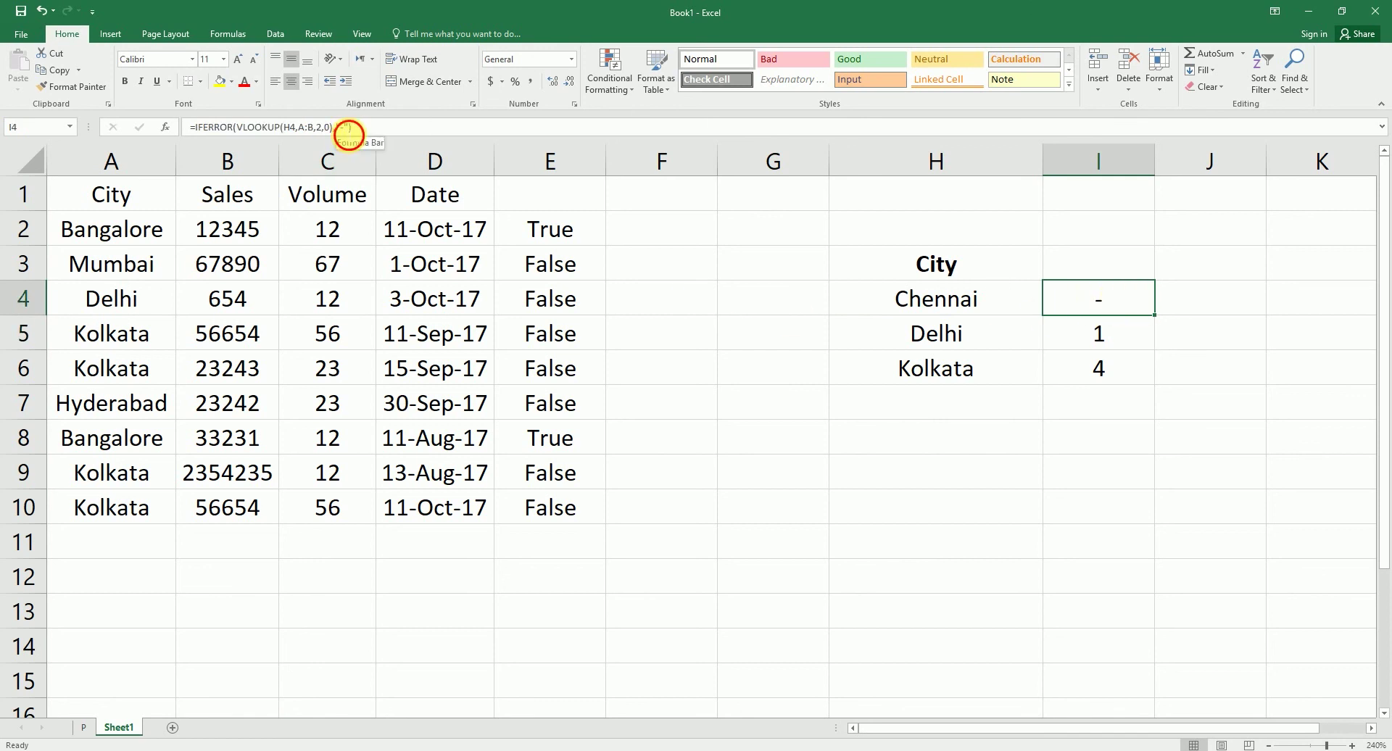
left_click(349, 129)
key("BackSpace")
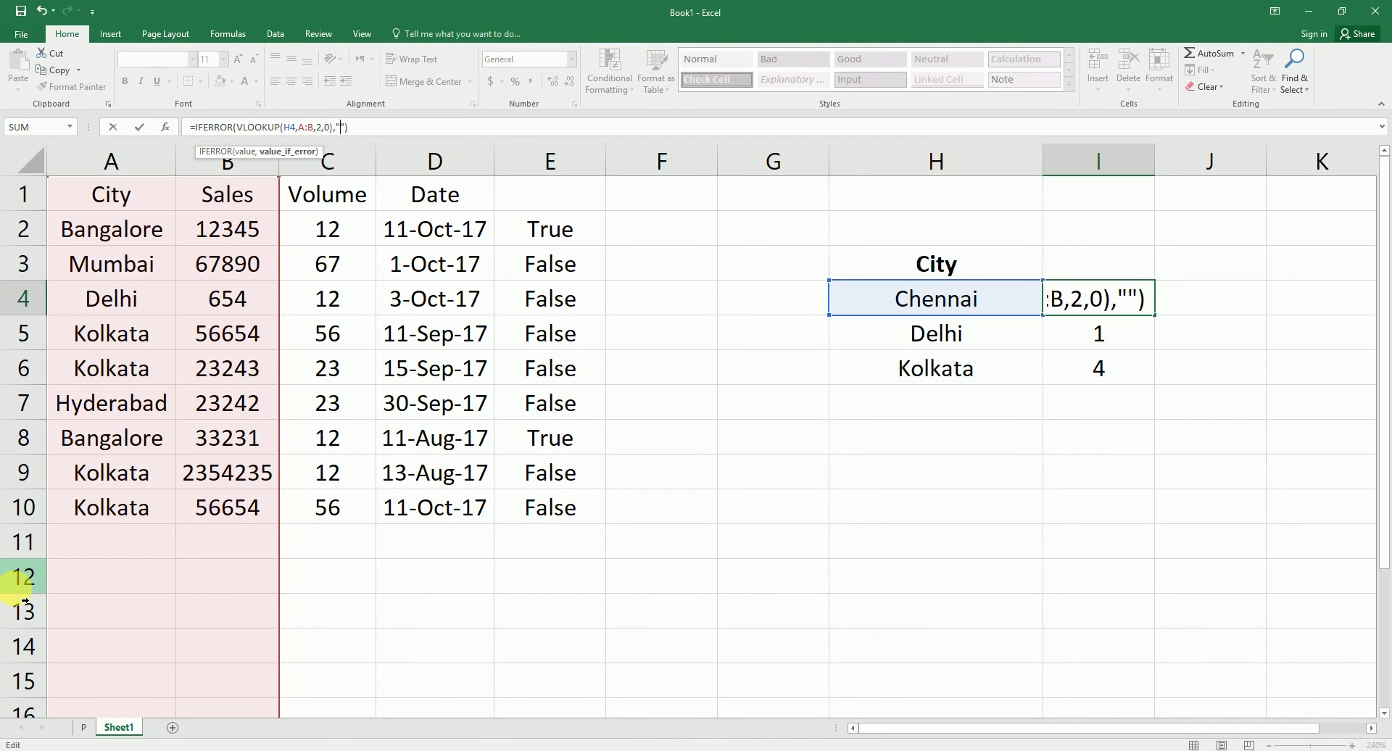
type("City Not Fou")
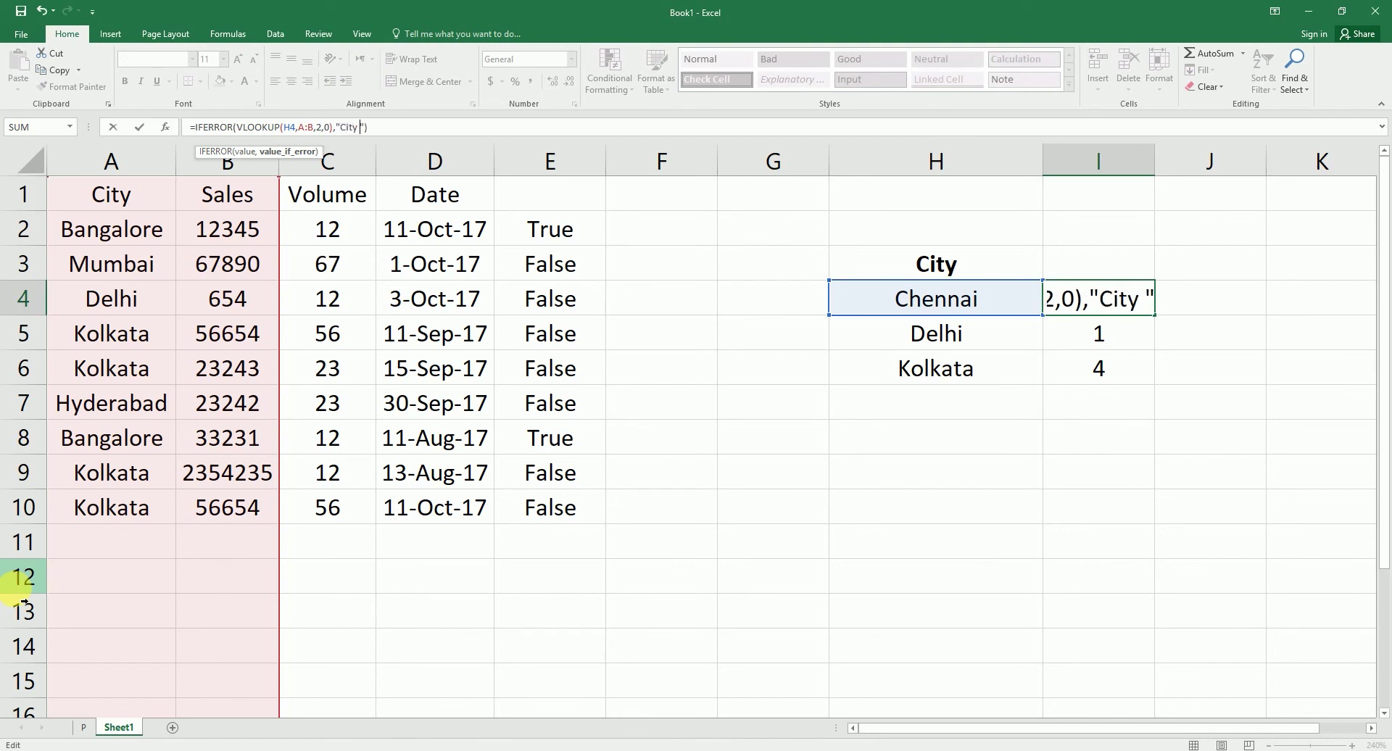
type("nd")
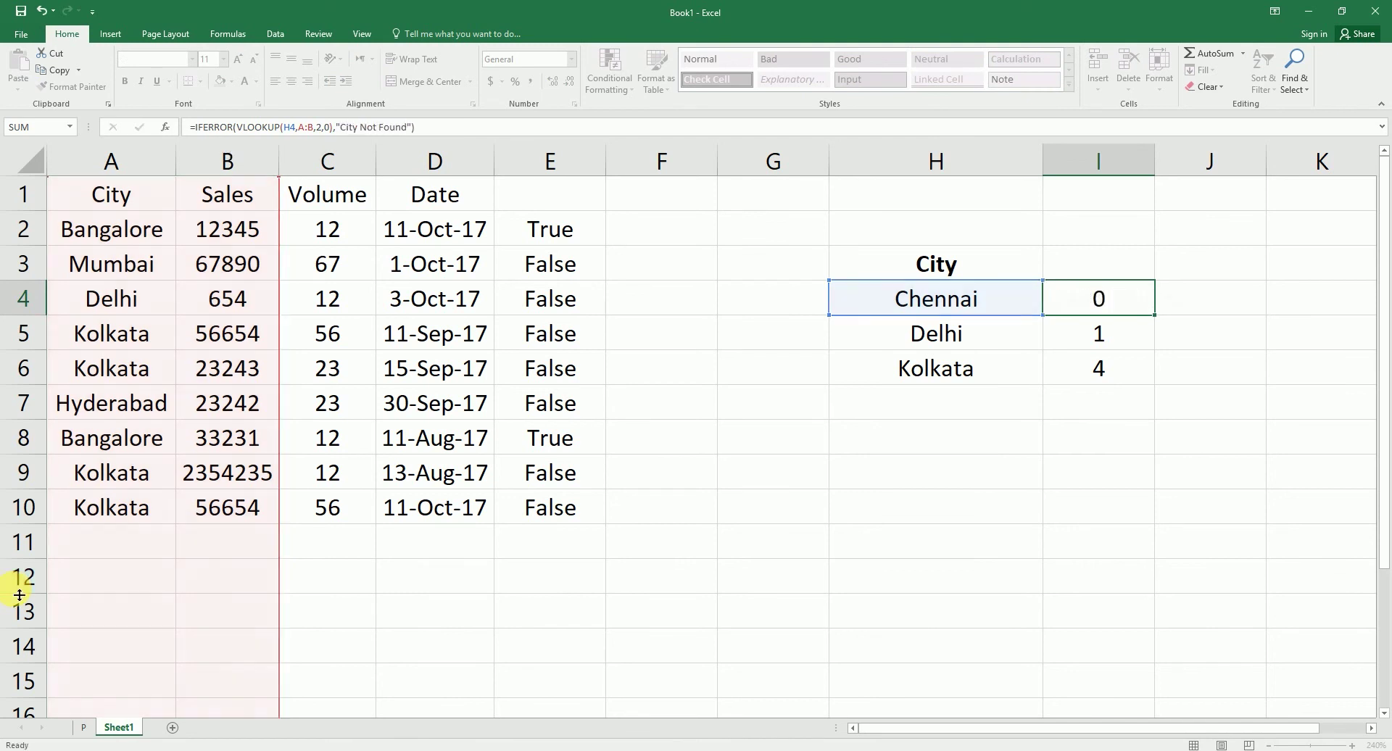
key("Return")
double_click(1154, 156)
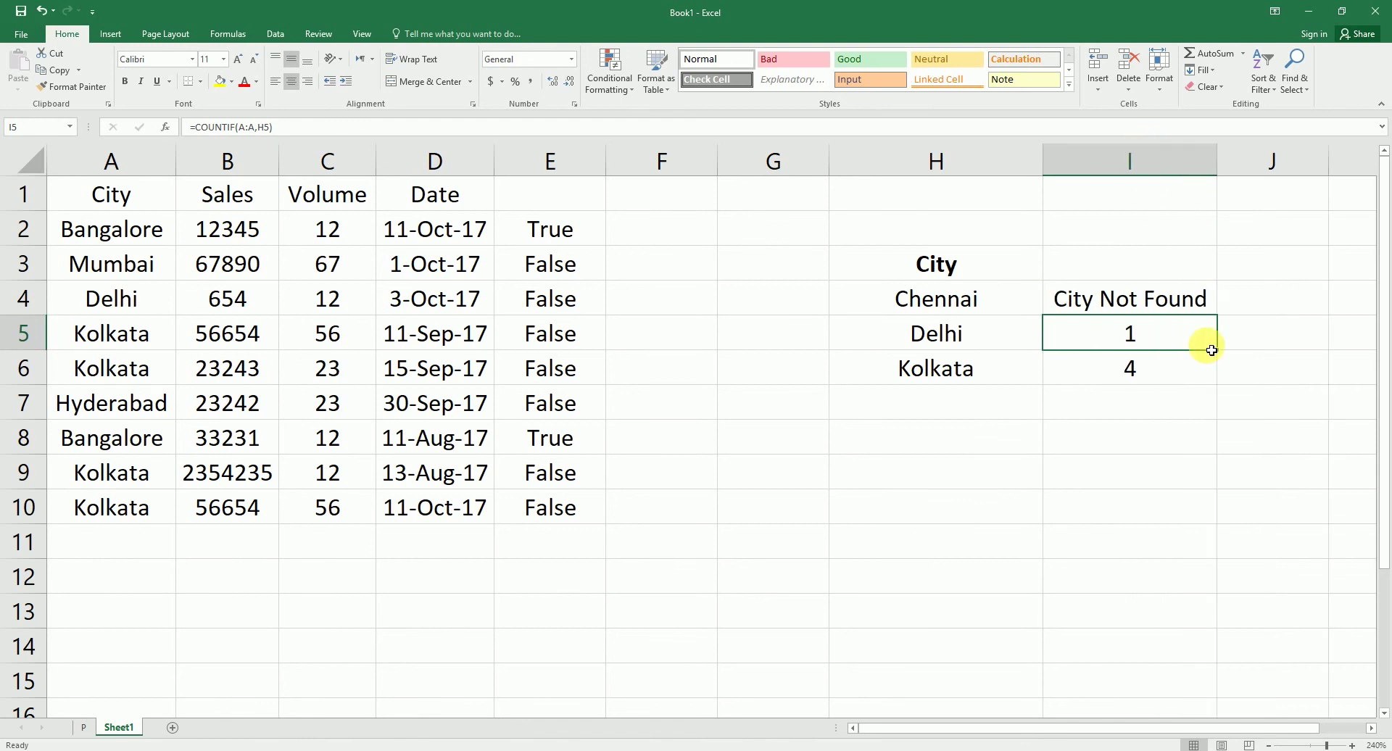
- Copy the IFERROR formula from I4 down through I6 and review it against the city list
left_click(1159, 305)
left_click_drag(1217, 314, 1202, 372)
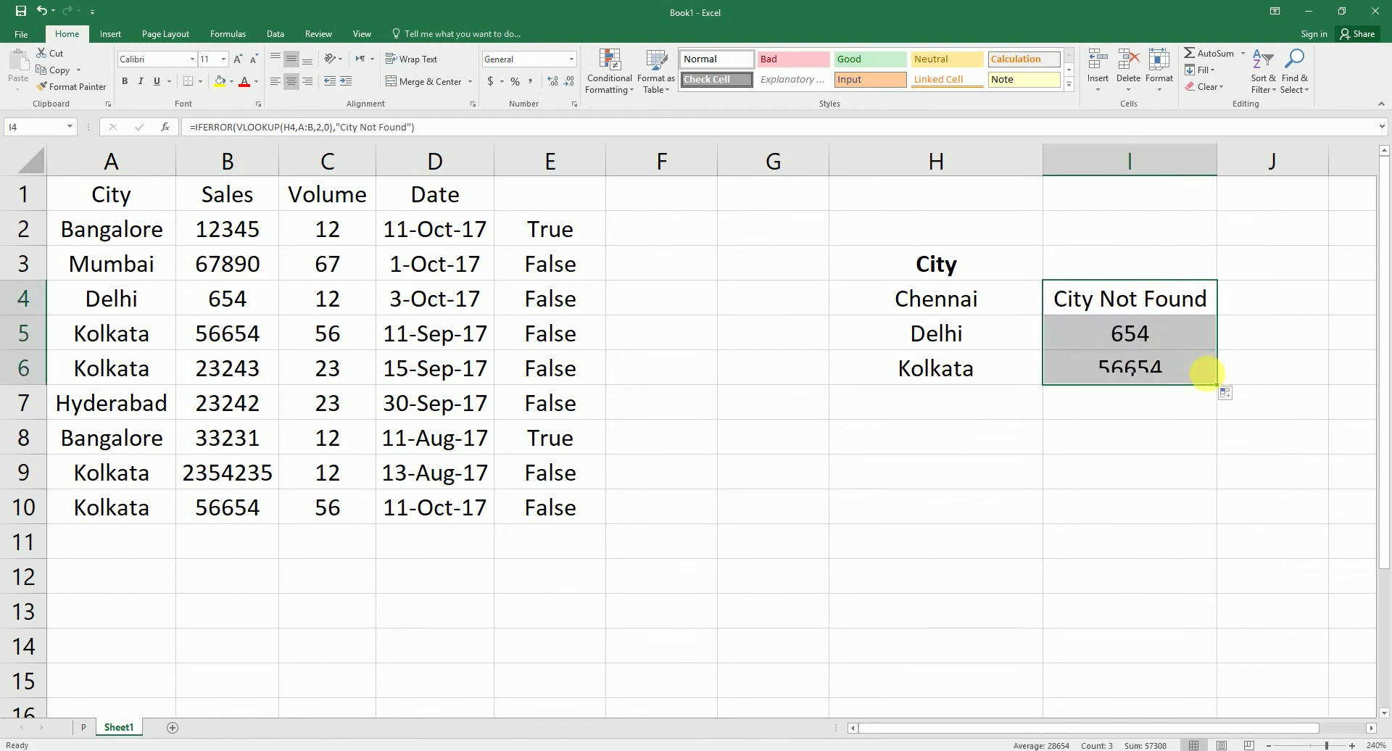
left_click(958, 357)
left_click(957, 372)
left_click(1087, 313)
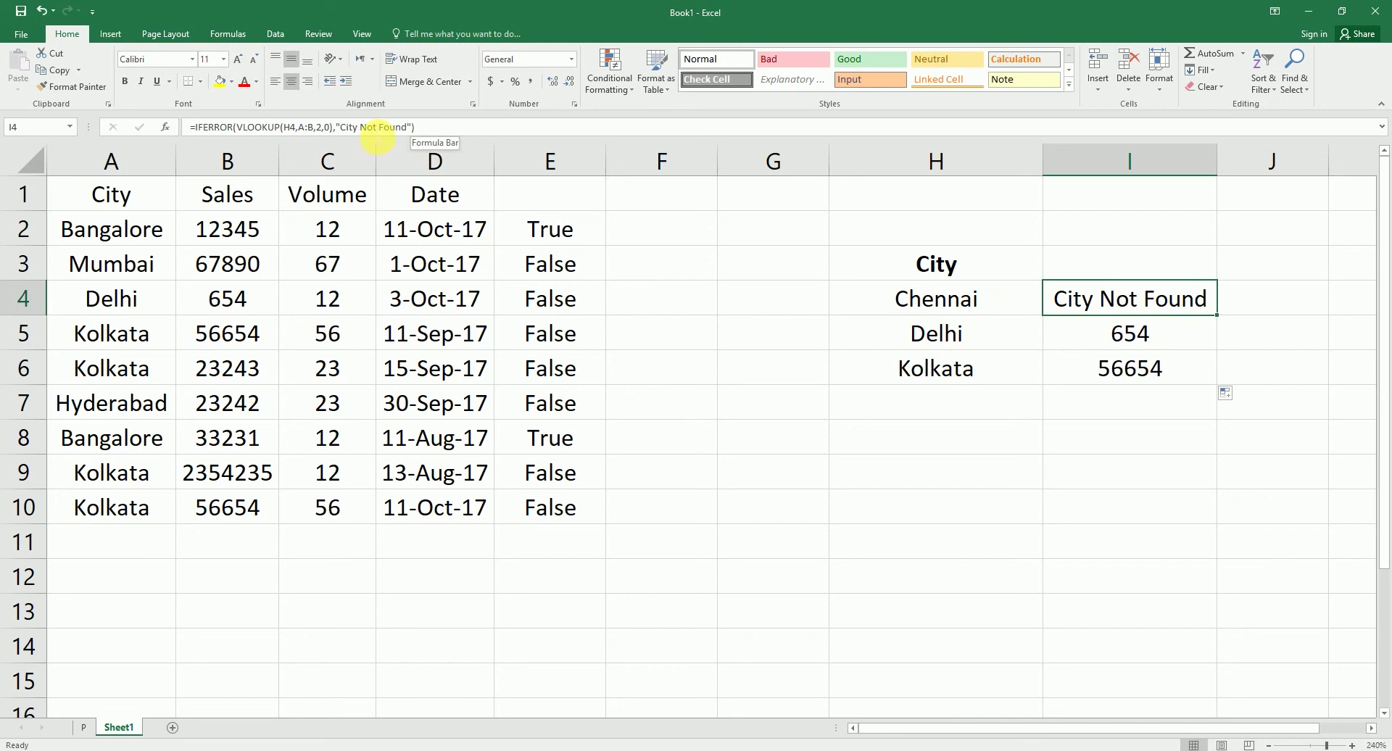
- On sheet P, mark IF ERROR as covered by entering P in J7
left_click(85, 727)
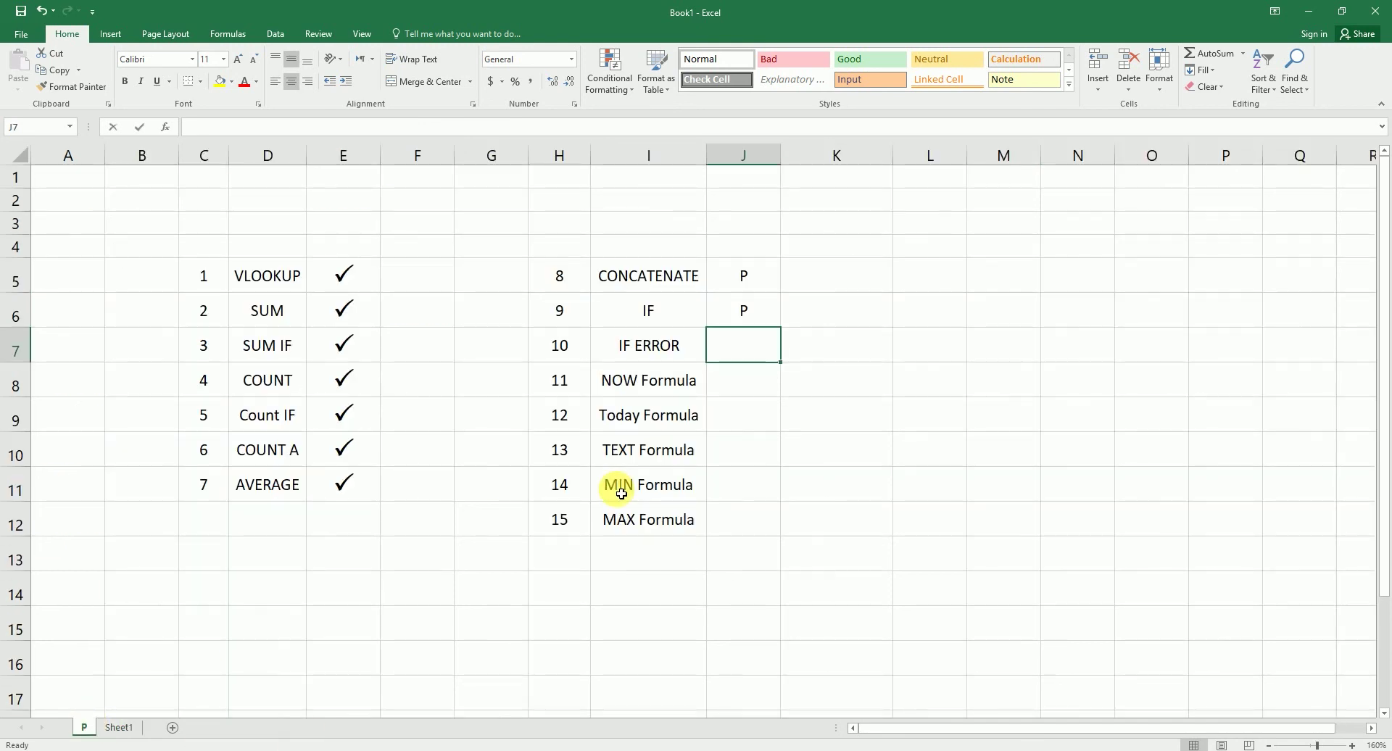
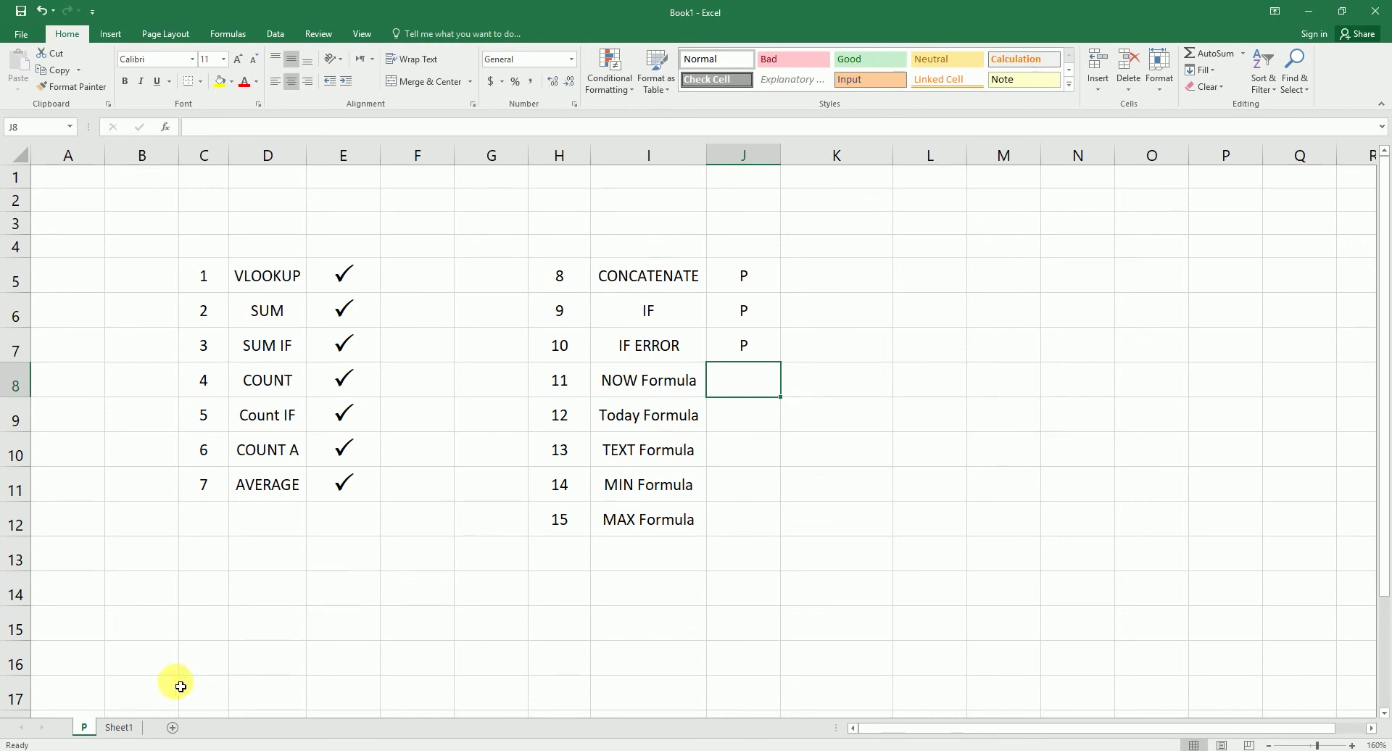
- On Sheet1, enter =NOW() in H10 to return the current date and time
left_click(124, 728)
left_click(935, 502)
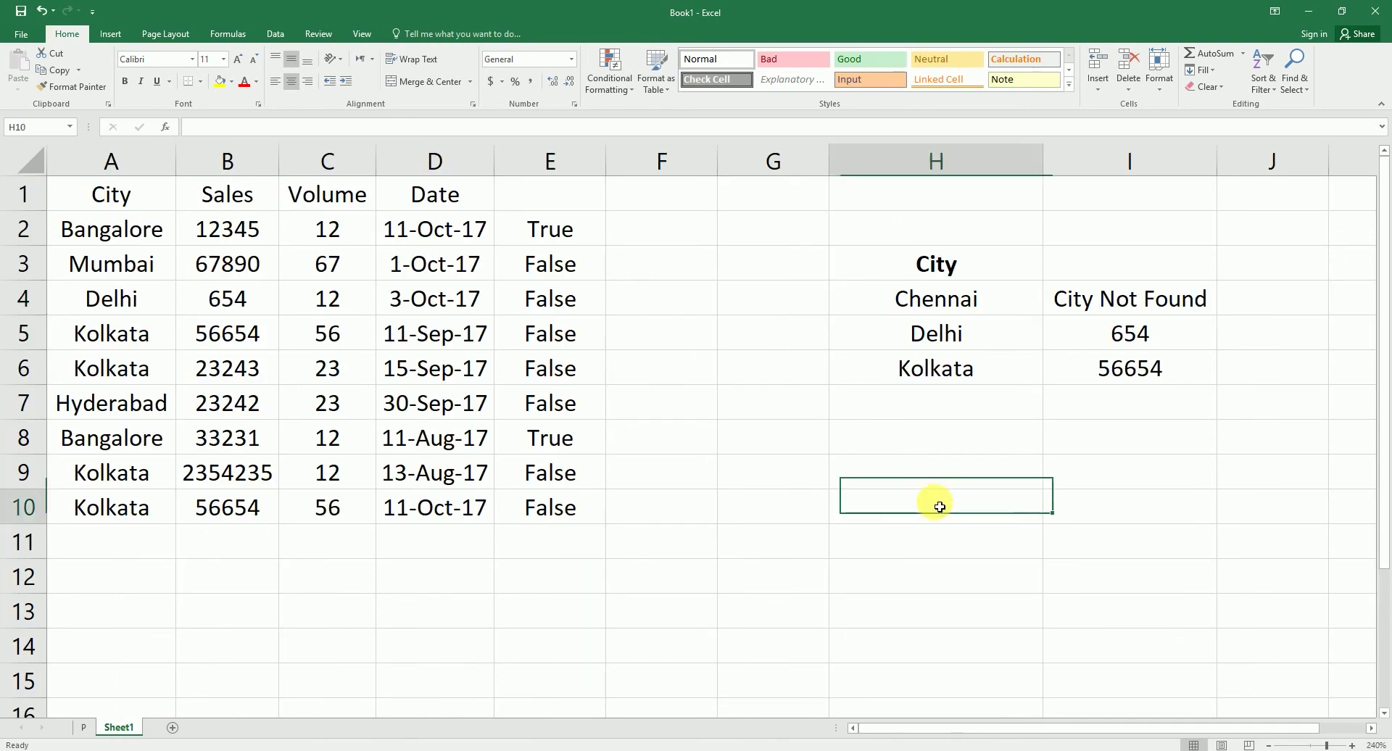
type("=now")
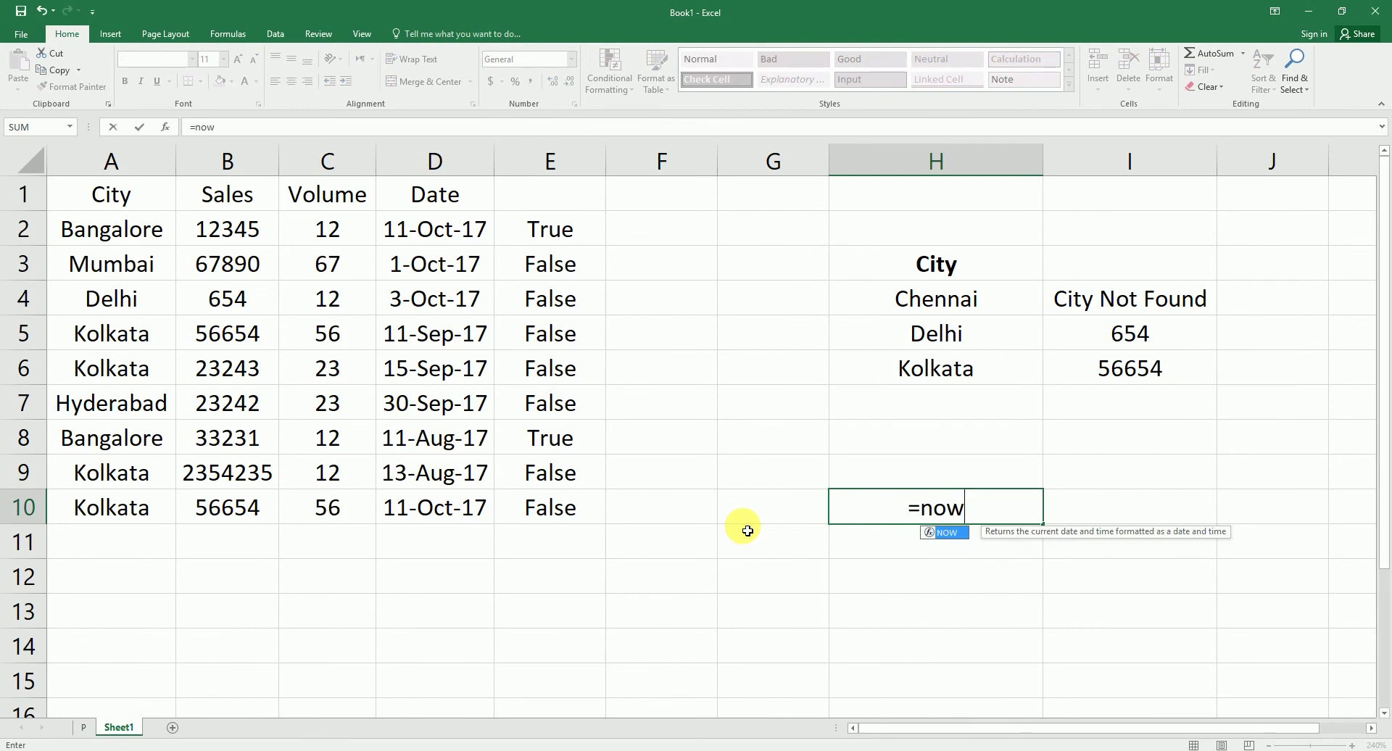
type("()")
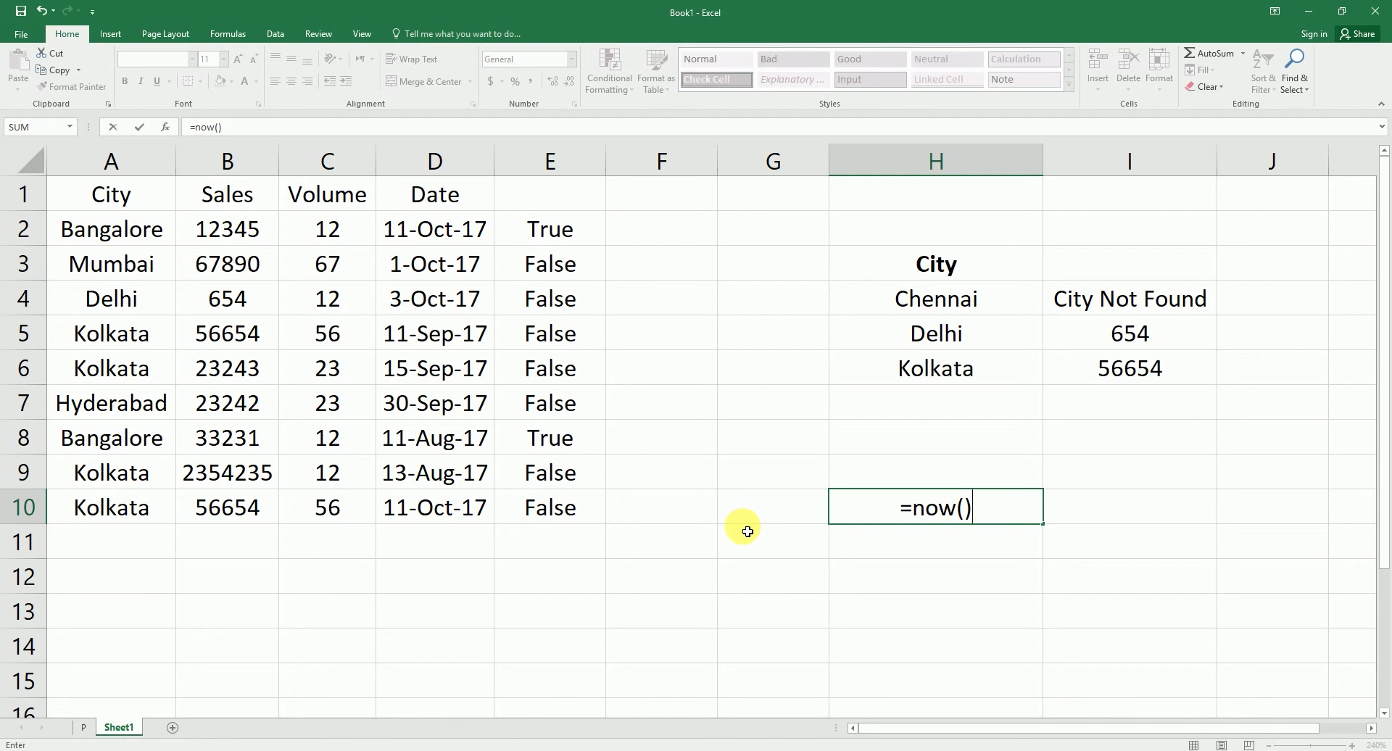
key("Return")
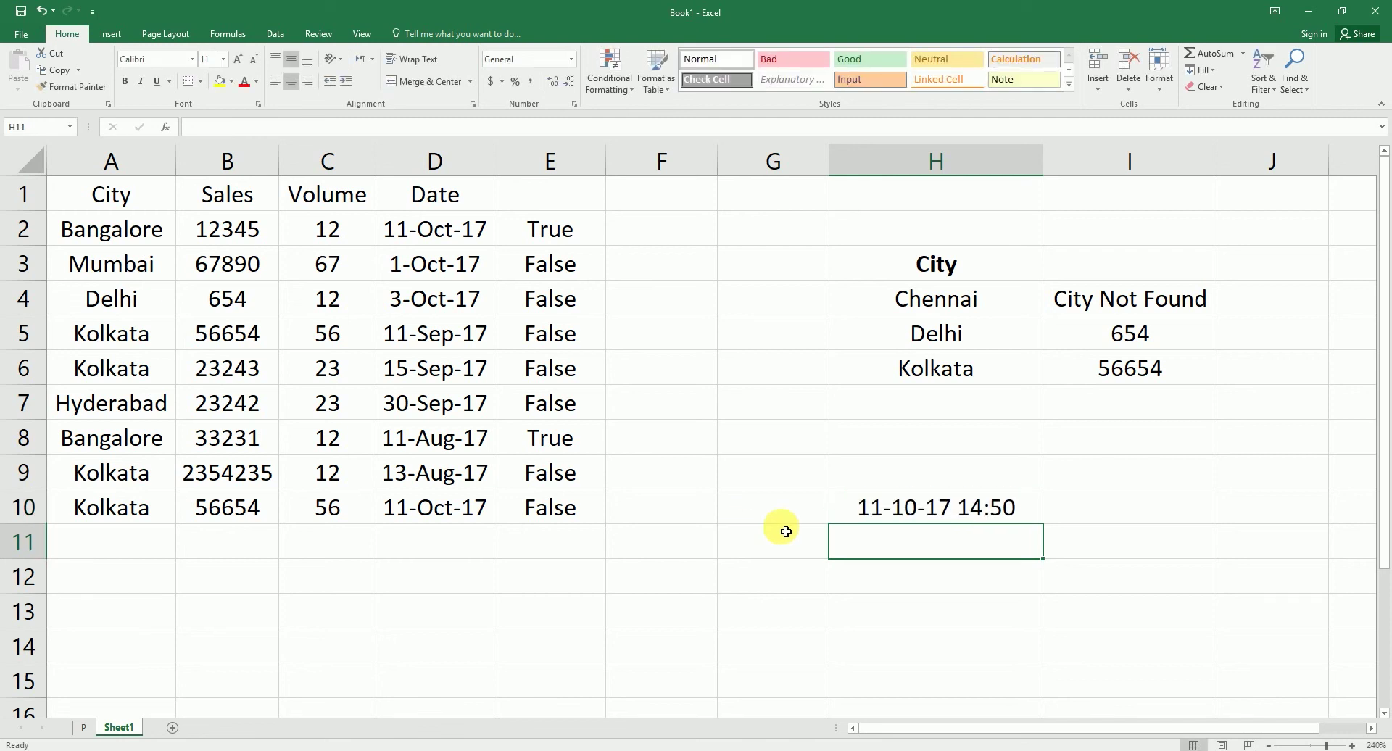
left_click(937, 519)
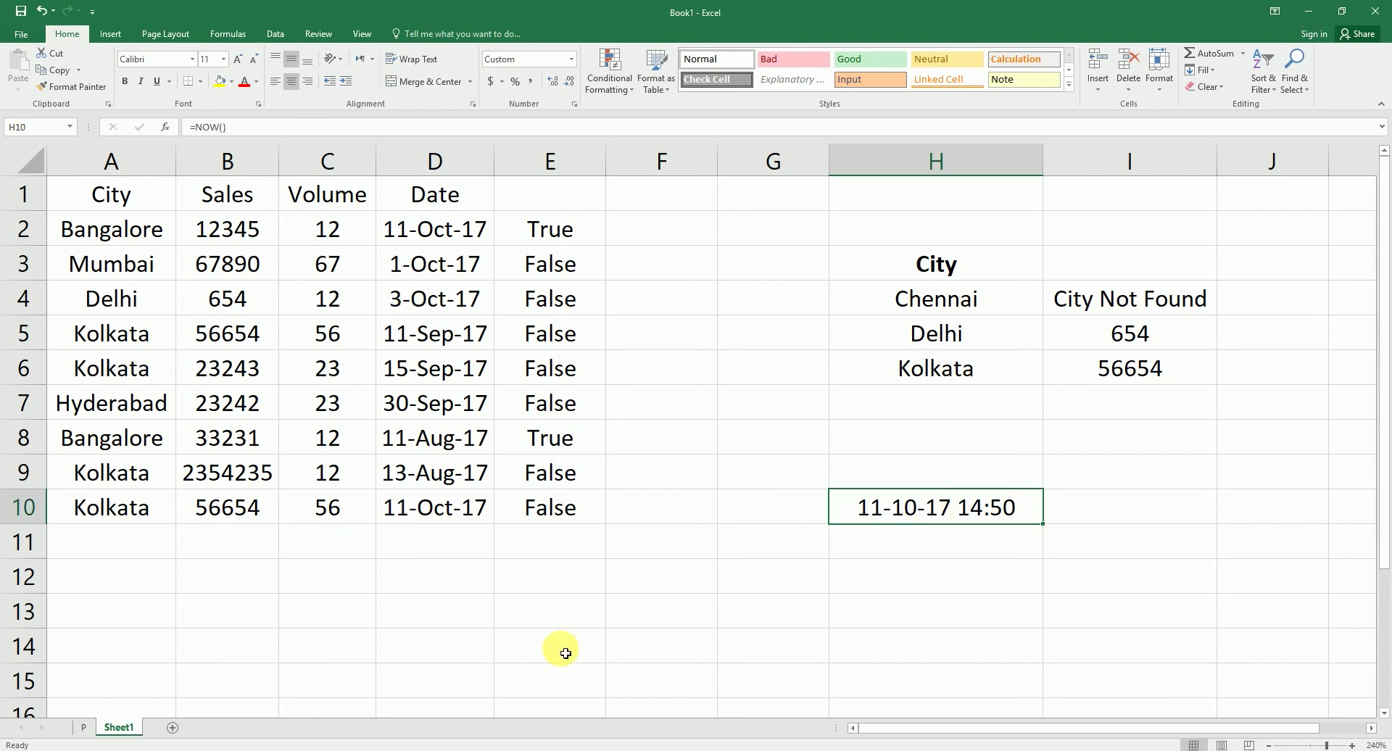
- On sheet P, mark NOW Formula as covered by entering P in J8
left_click(84, 728)
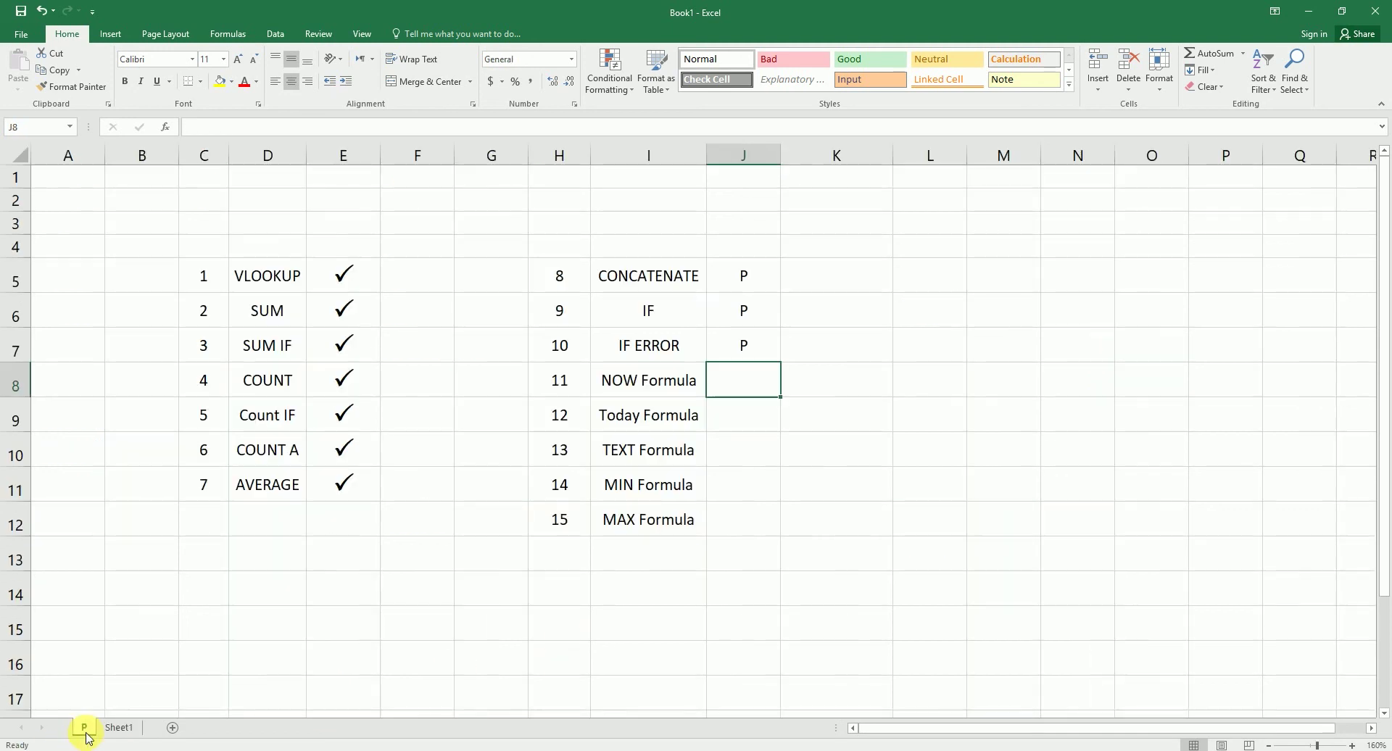
type("P")
key("Return")
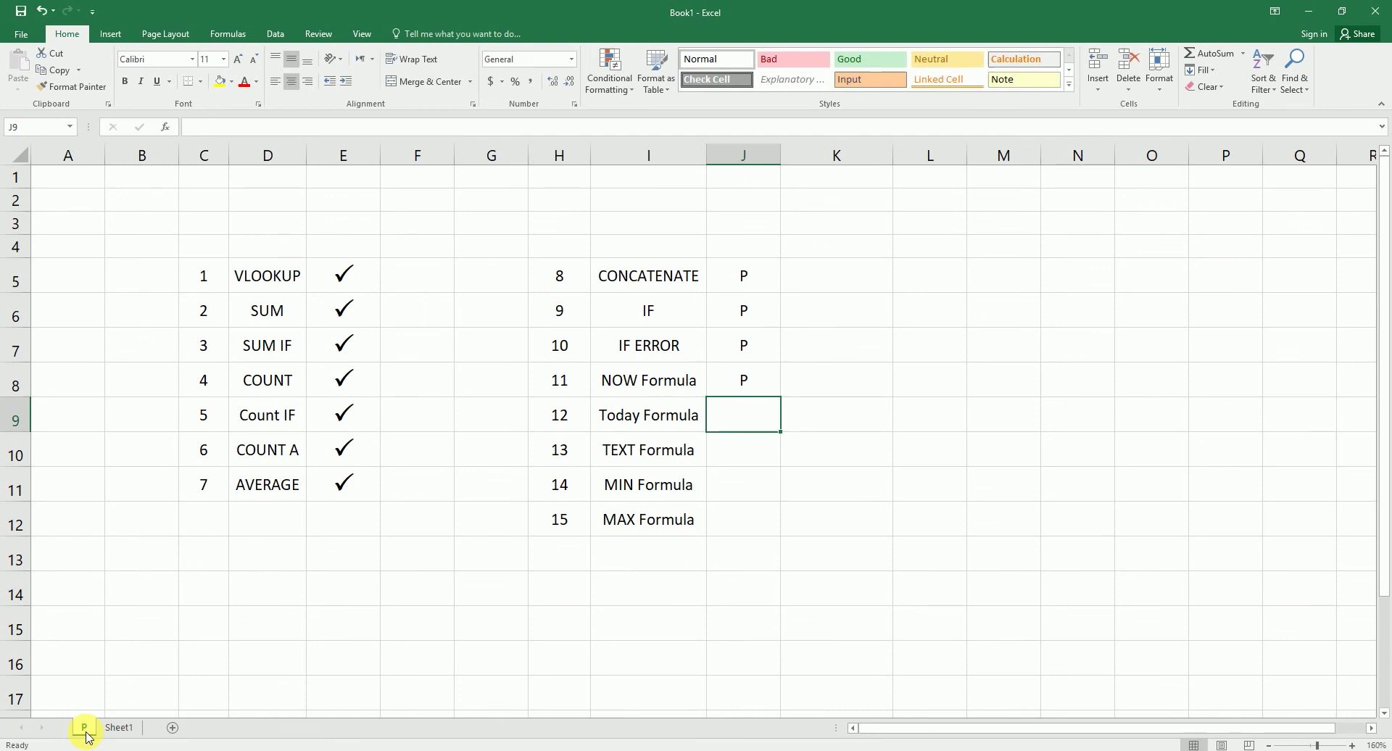
- Copy the tick-mark formatting from E5 onto the second marker column, J5:J12
left_click(358, 282)
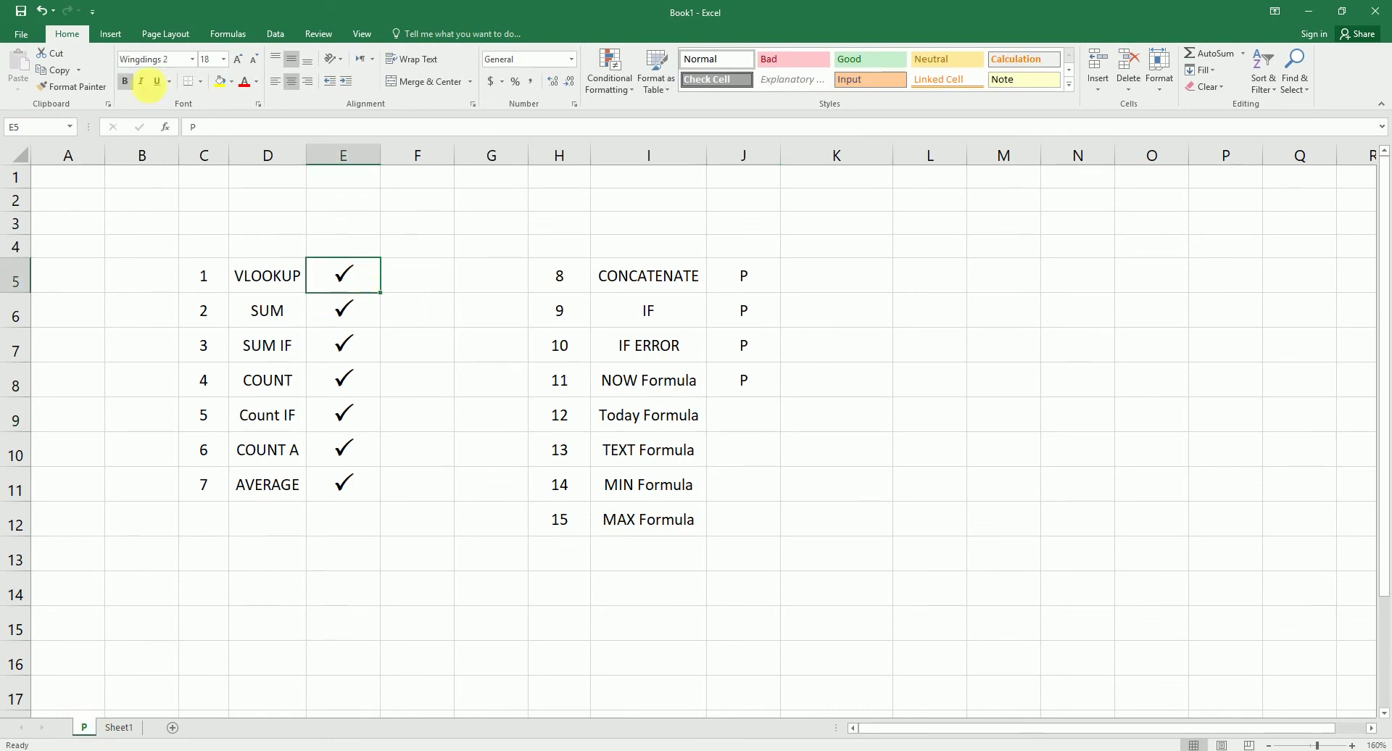
left_click(91, 89)
left_click_drag(743, 276, 759, 516)
left_click(725, 414)
left_click(662, 443)
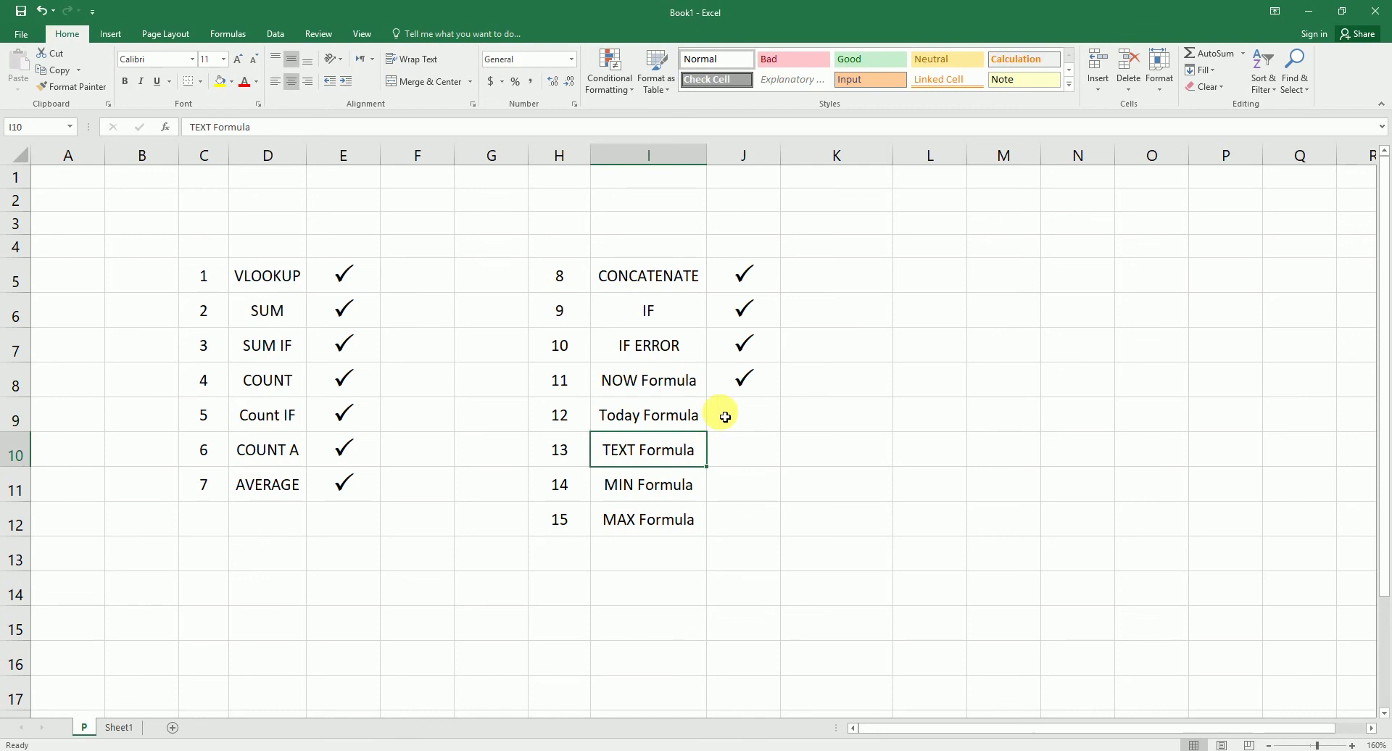
- On Sheet1, enter =TODAY() in H12 to return the current date without the time, and compare it with the NOW formula in H10
left_click(723, 417)
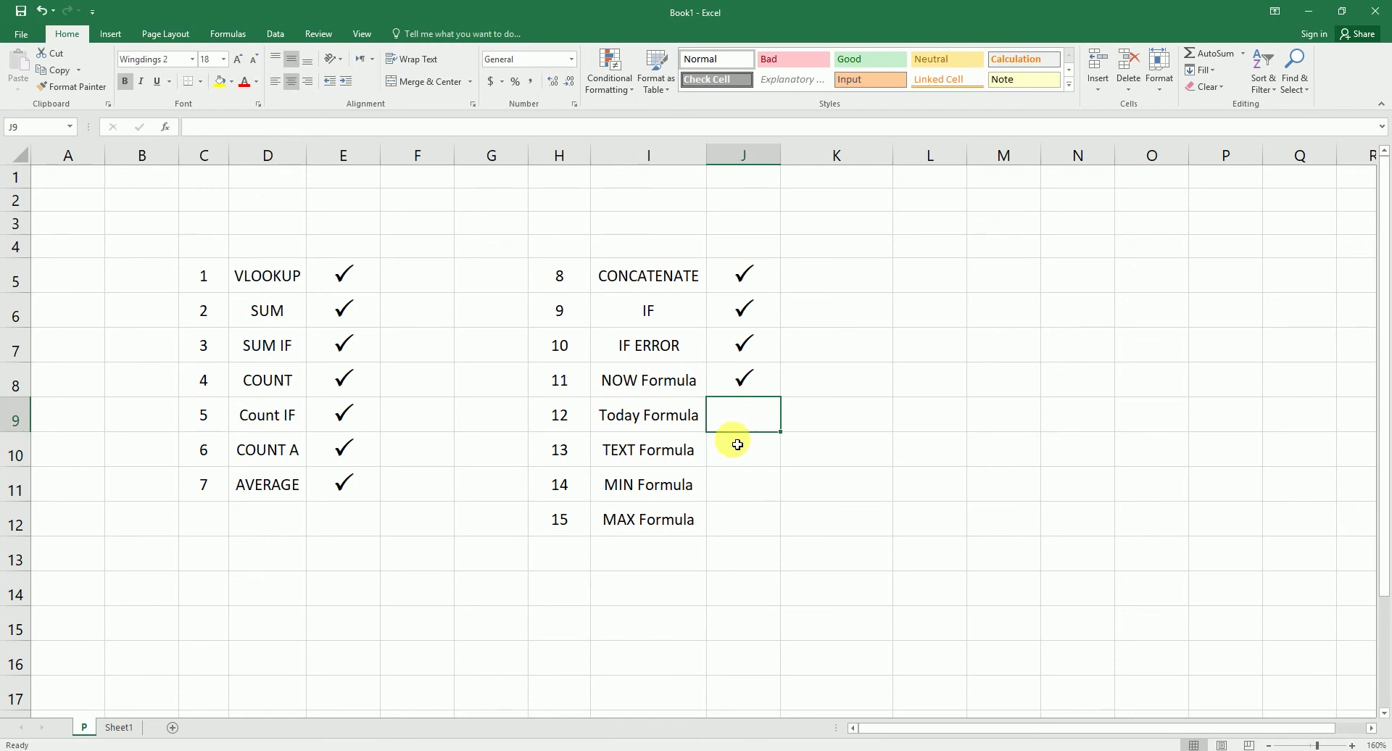
left_click(121, 728)
left_click(907, 571)
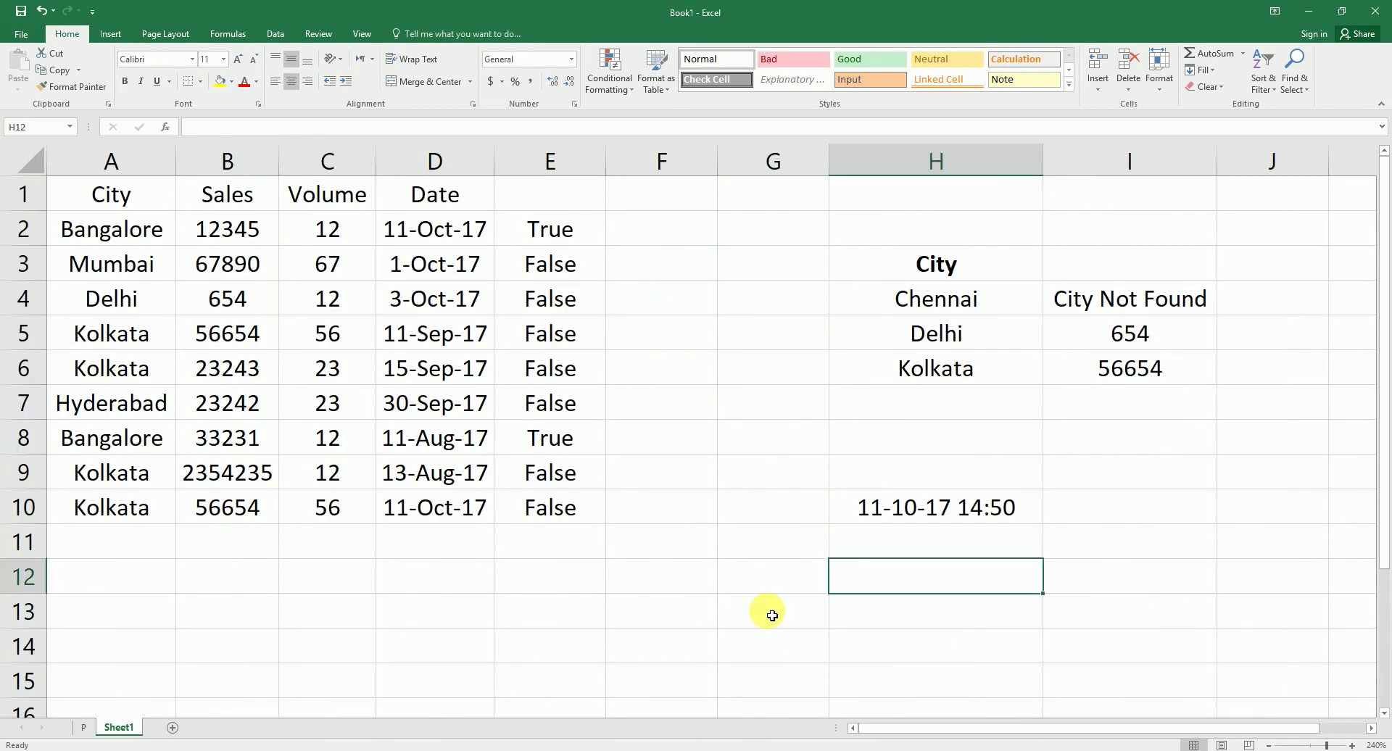
type("=t")
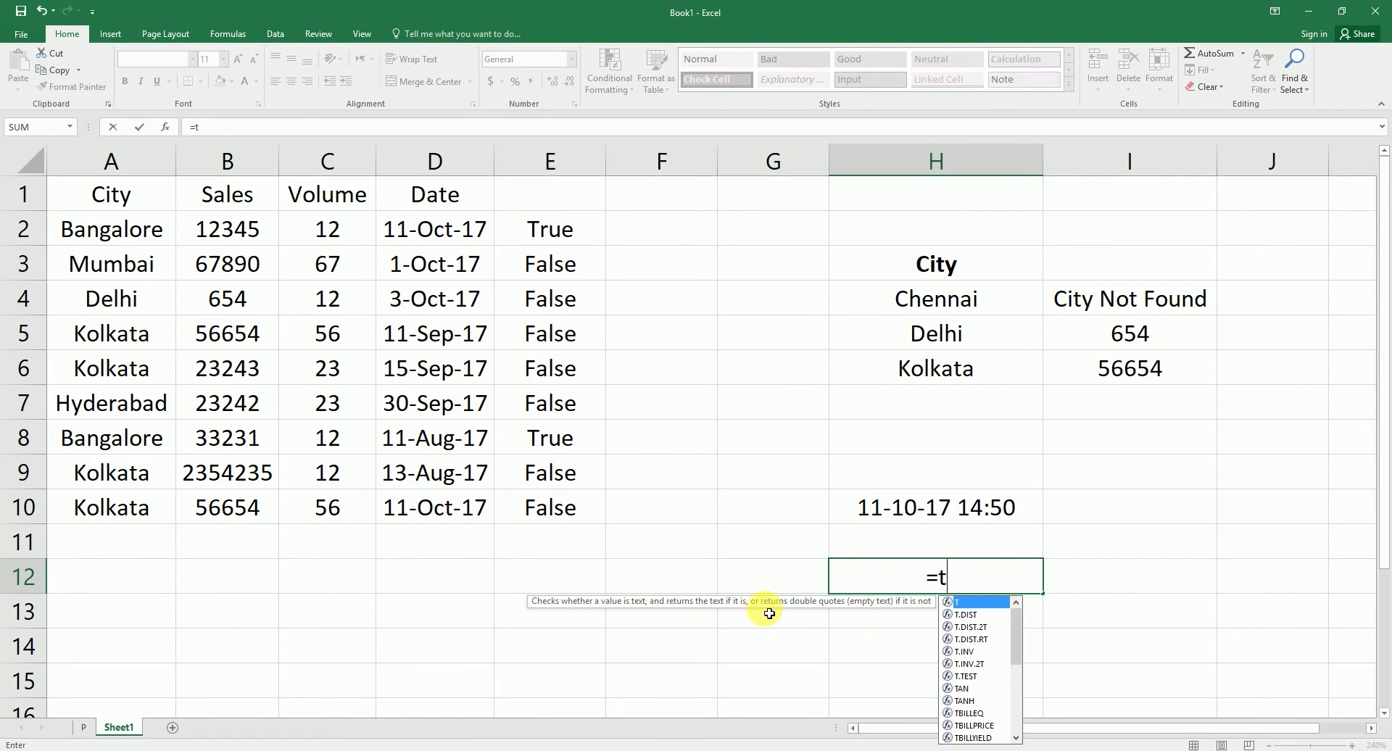
type("o")
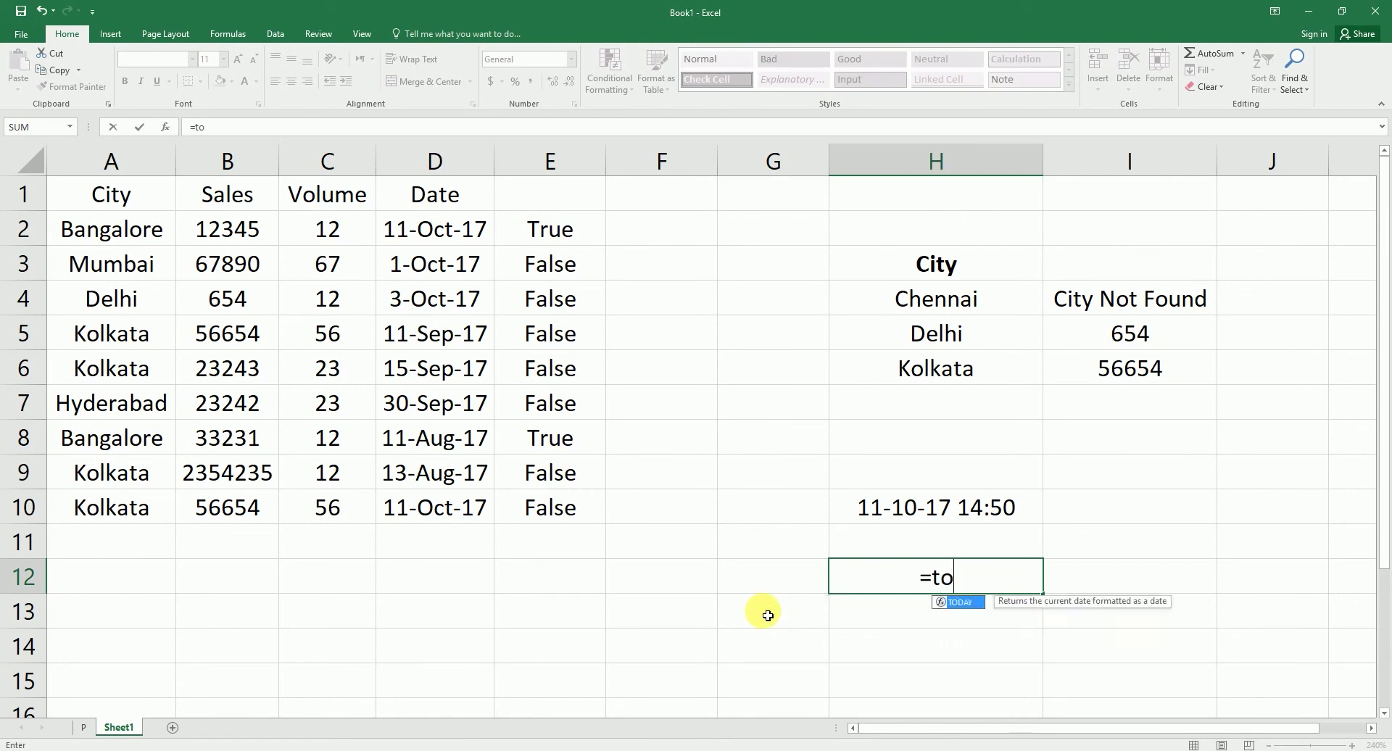
key("Tab")
type(")")
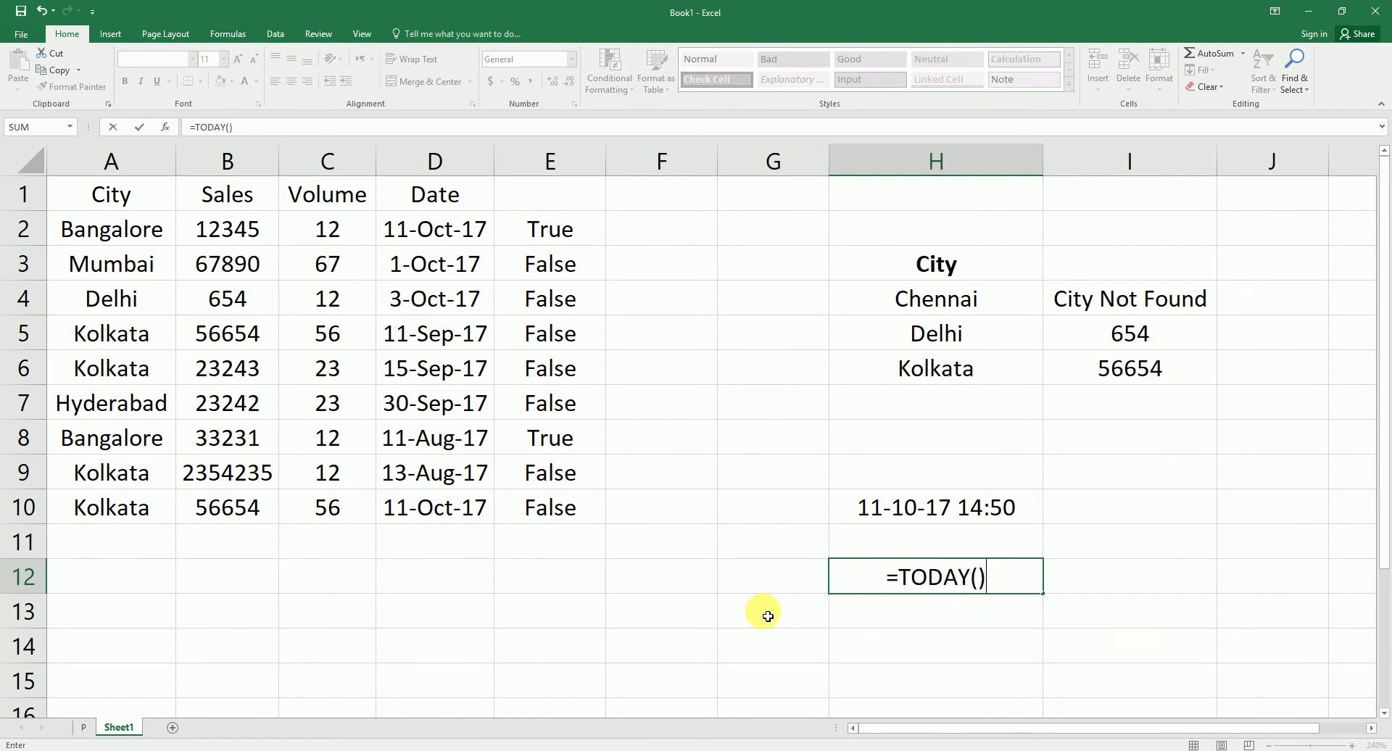
key("Return")
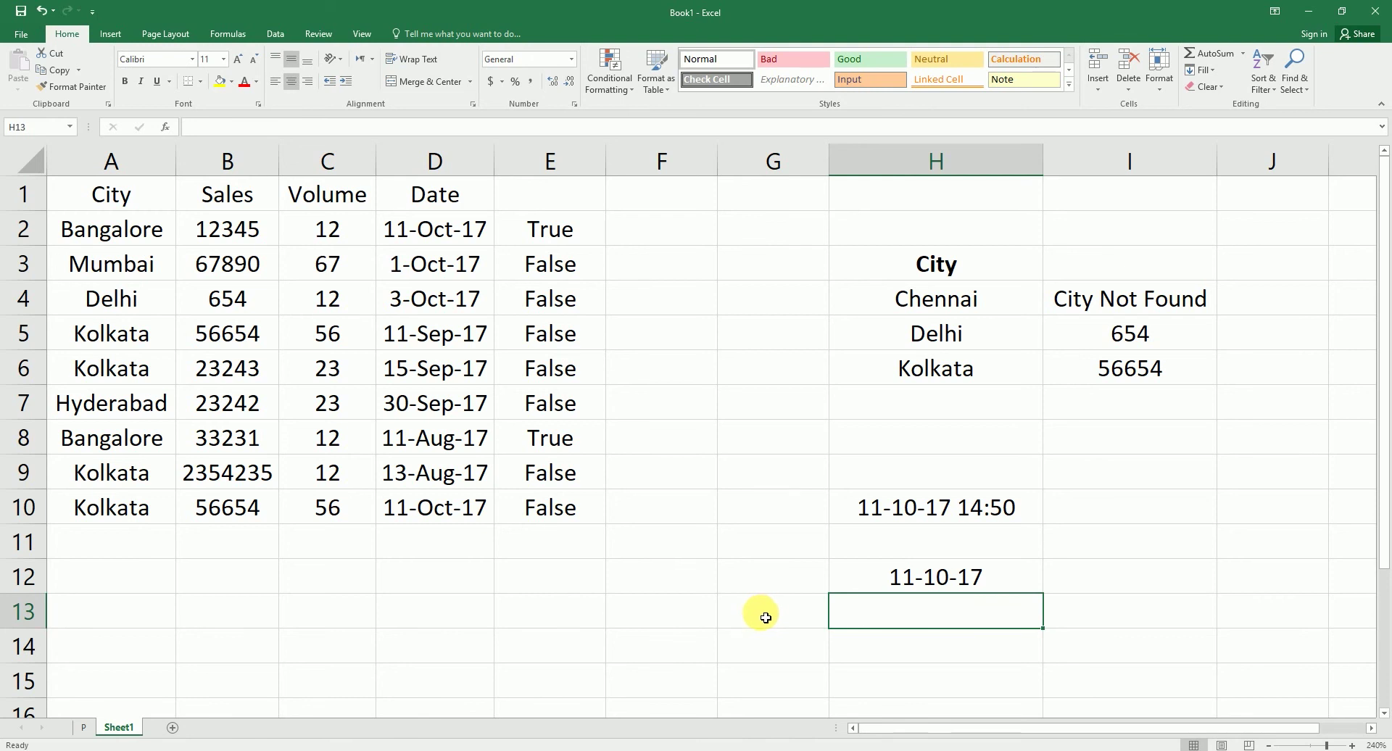
left_click(931, 508)
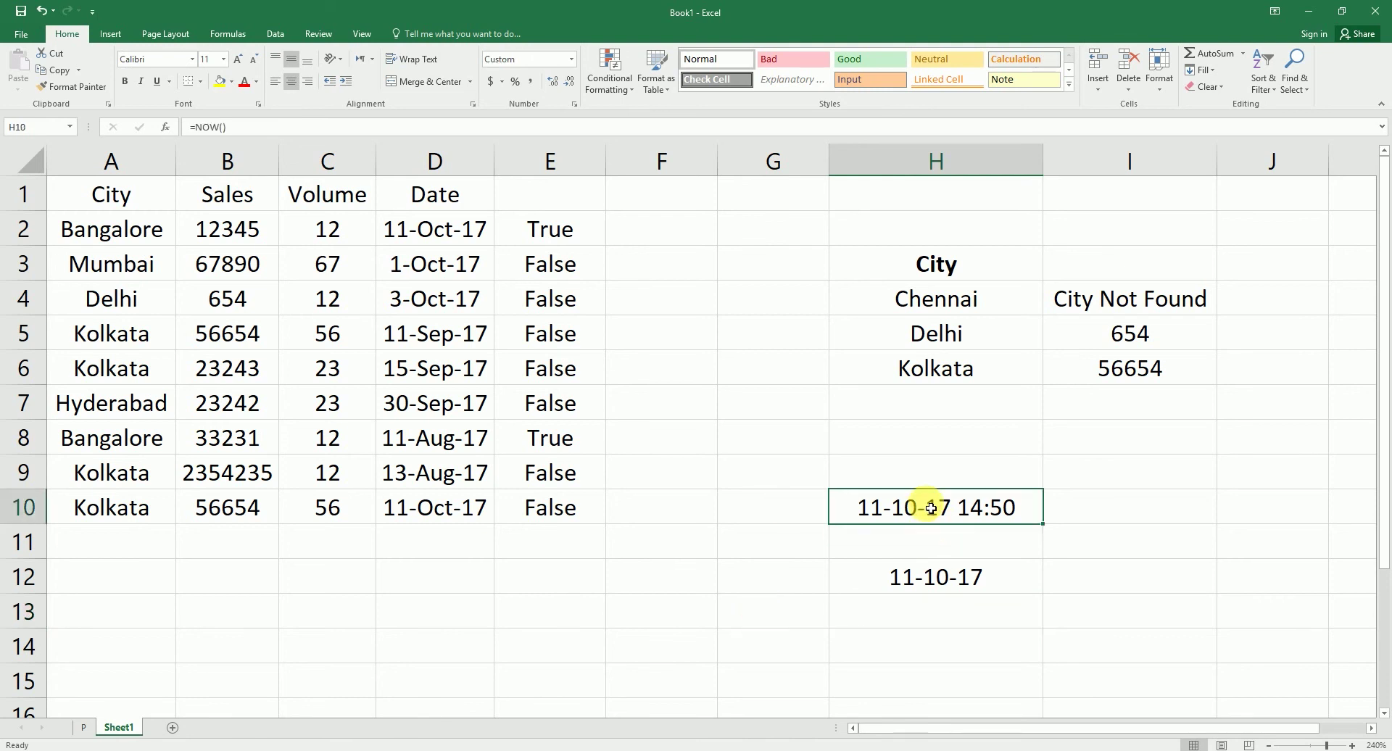
left_click(933, 580)
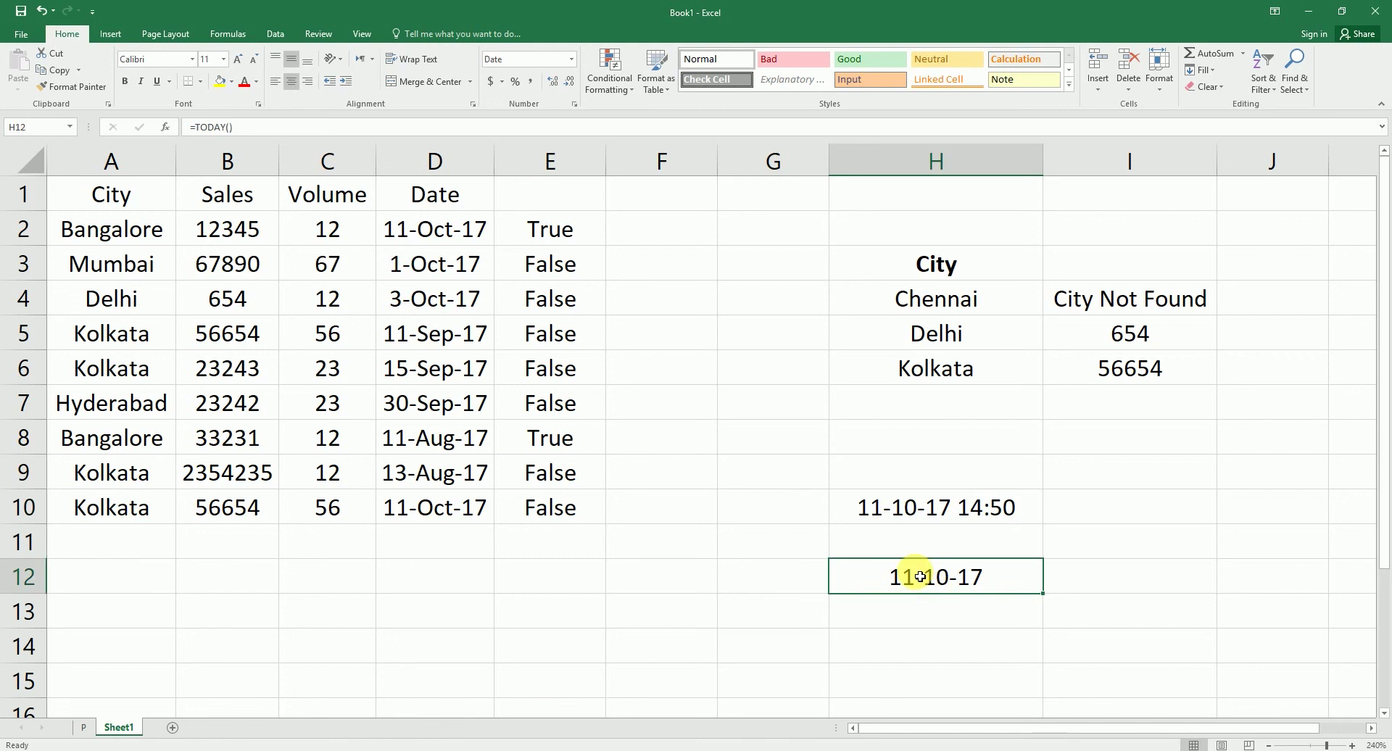
left_click(932, 523)
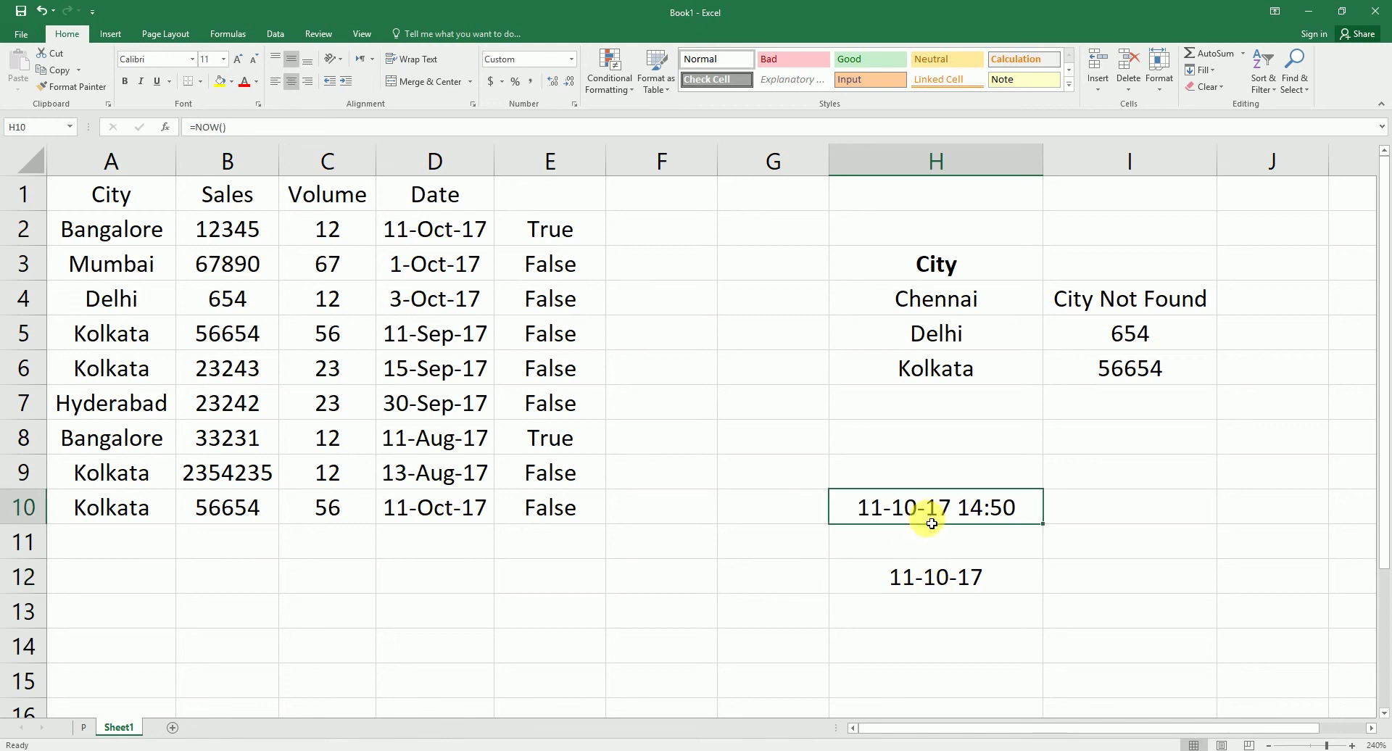
left_click(949, 592)
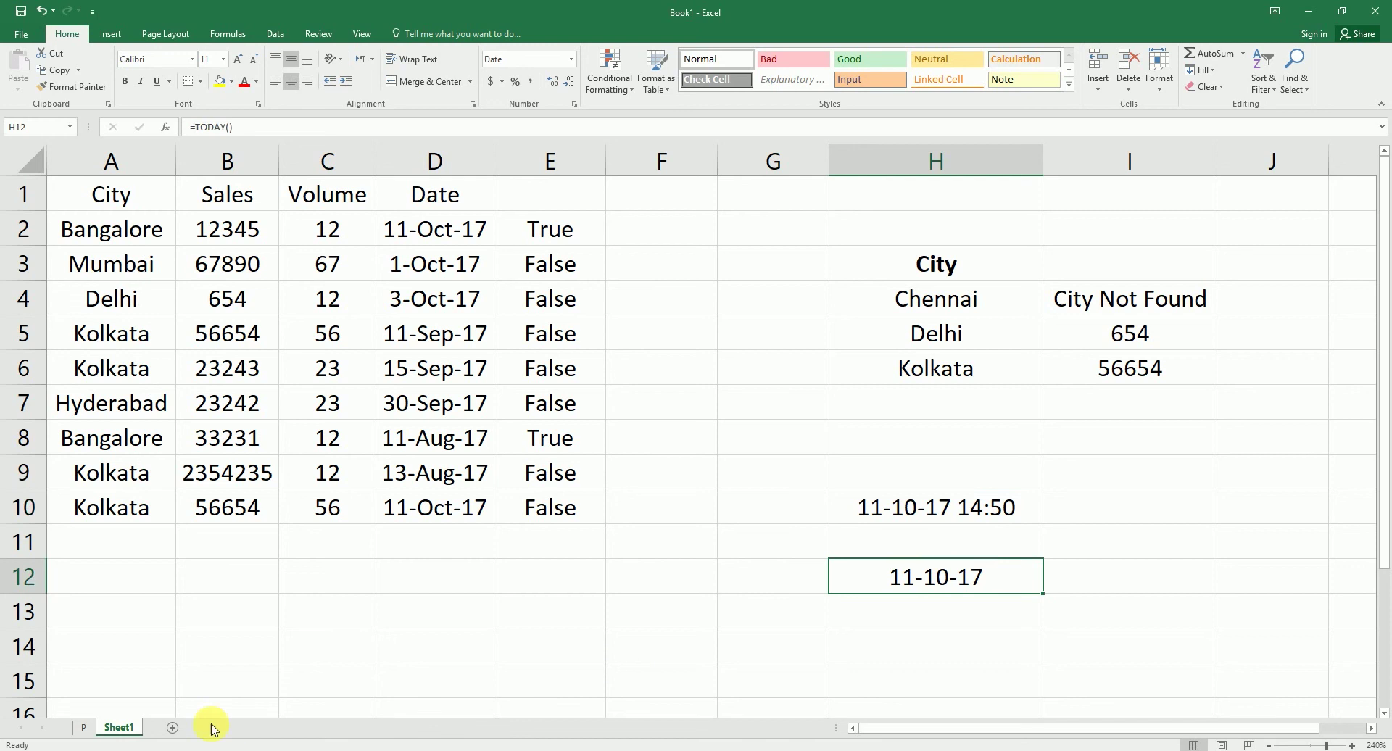
- On sheet P, mark Today Formula as covered by entering P in J9
left_click(84, 730)
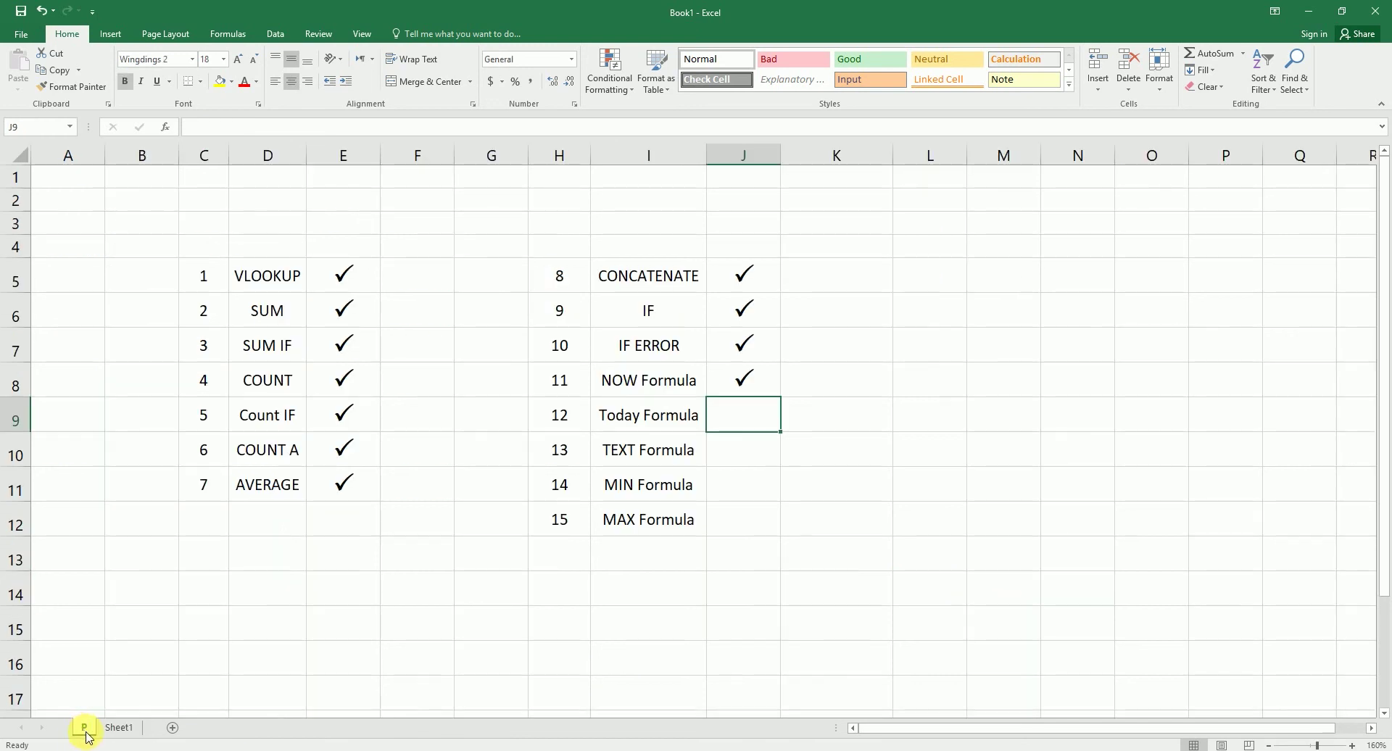
type("P")
key("Return")
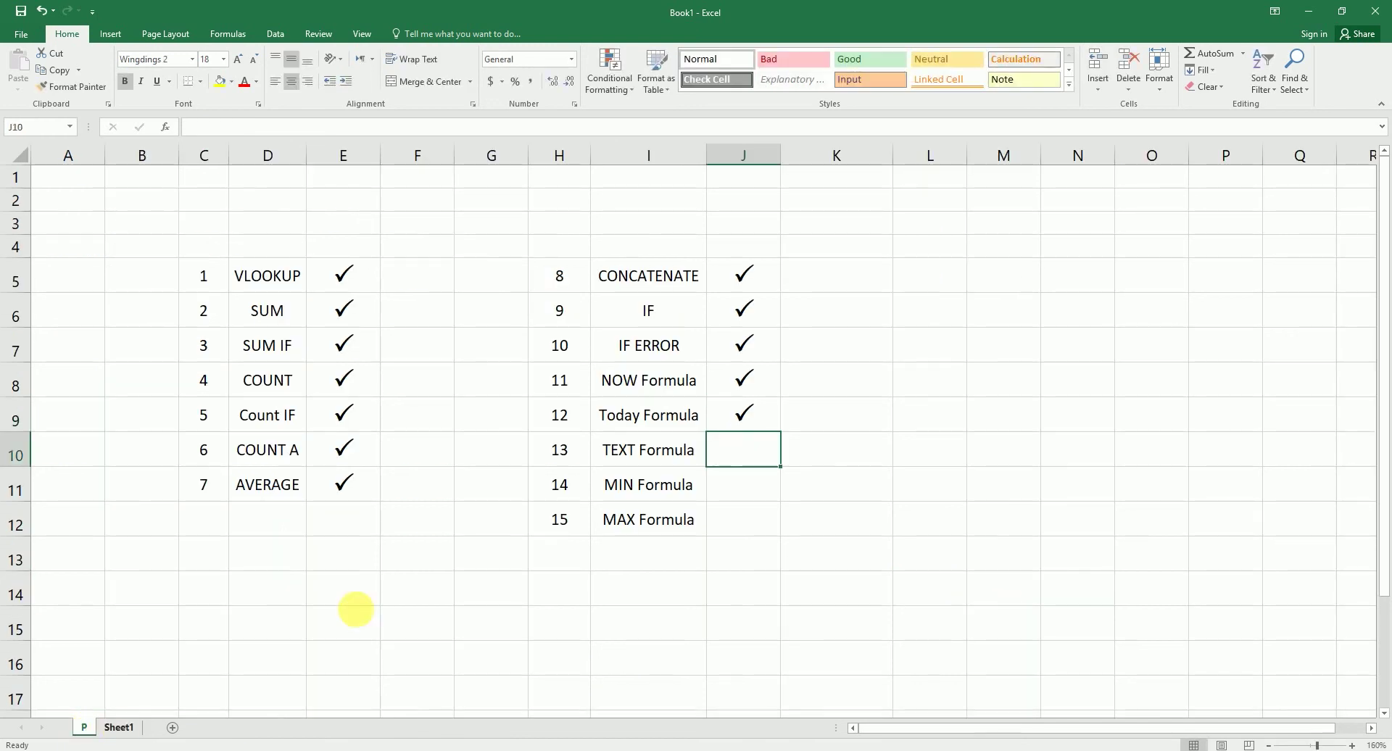
- On Sheet1, clear the True/False results from E2:E10 beside the Date column
left_click(117, 727)
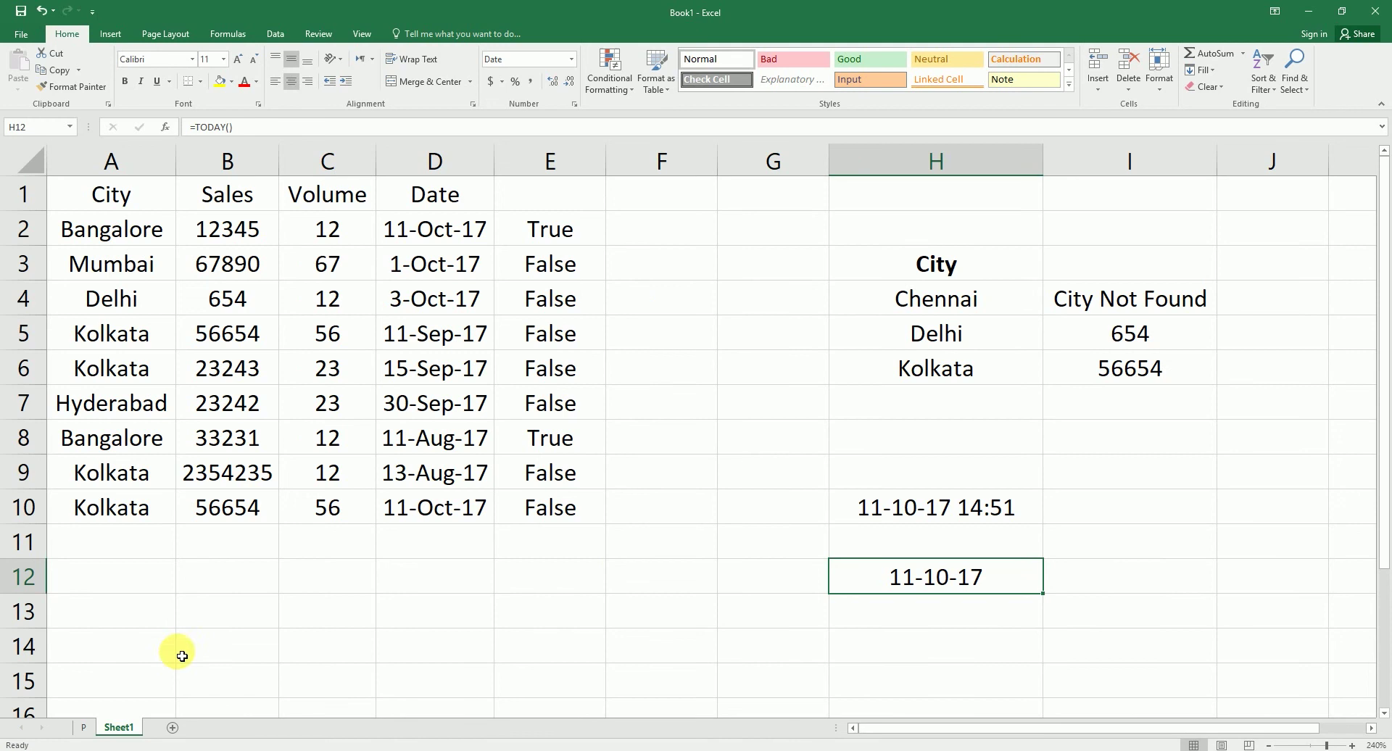
left_click(1087, 575)
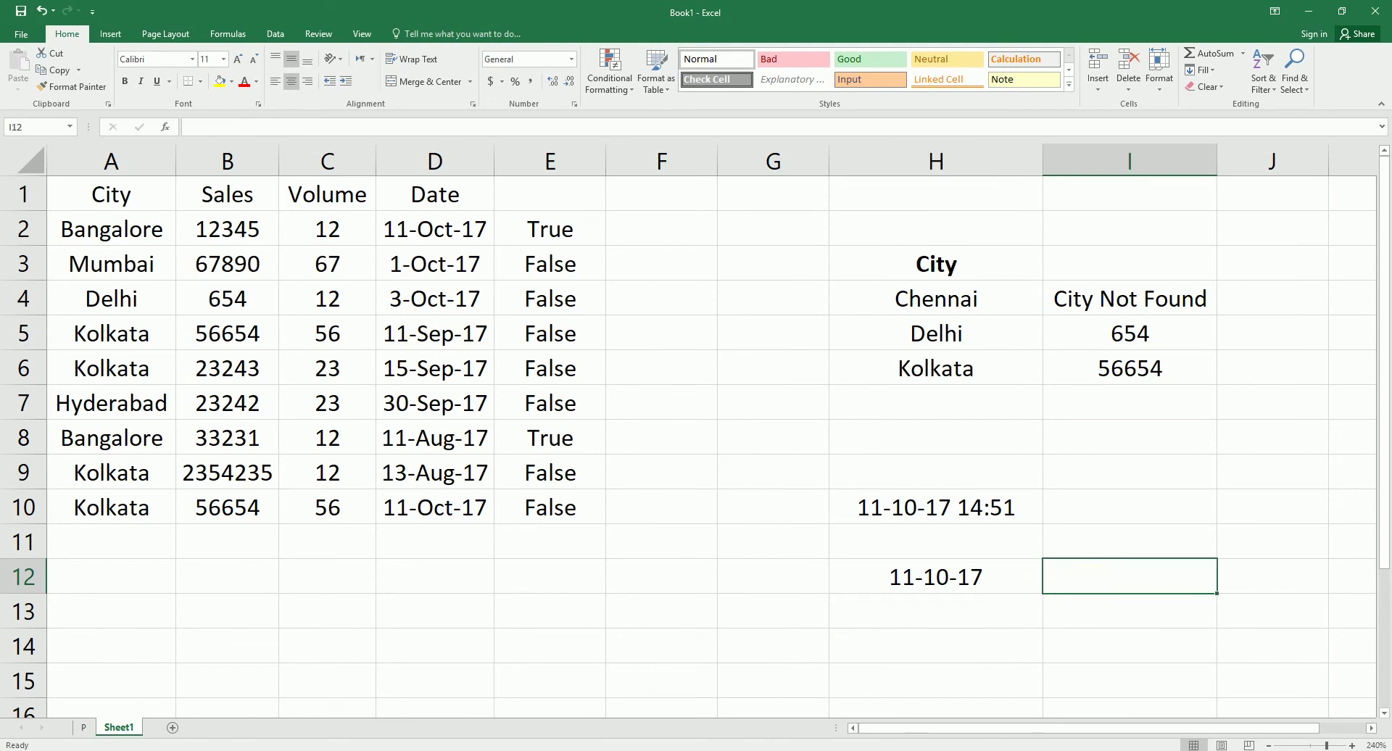
left_click(930, 592)
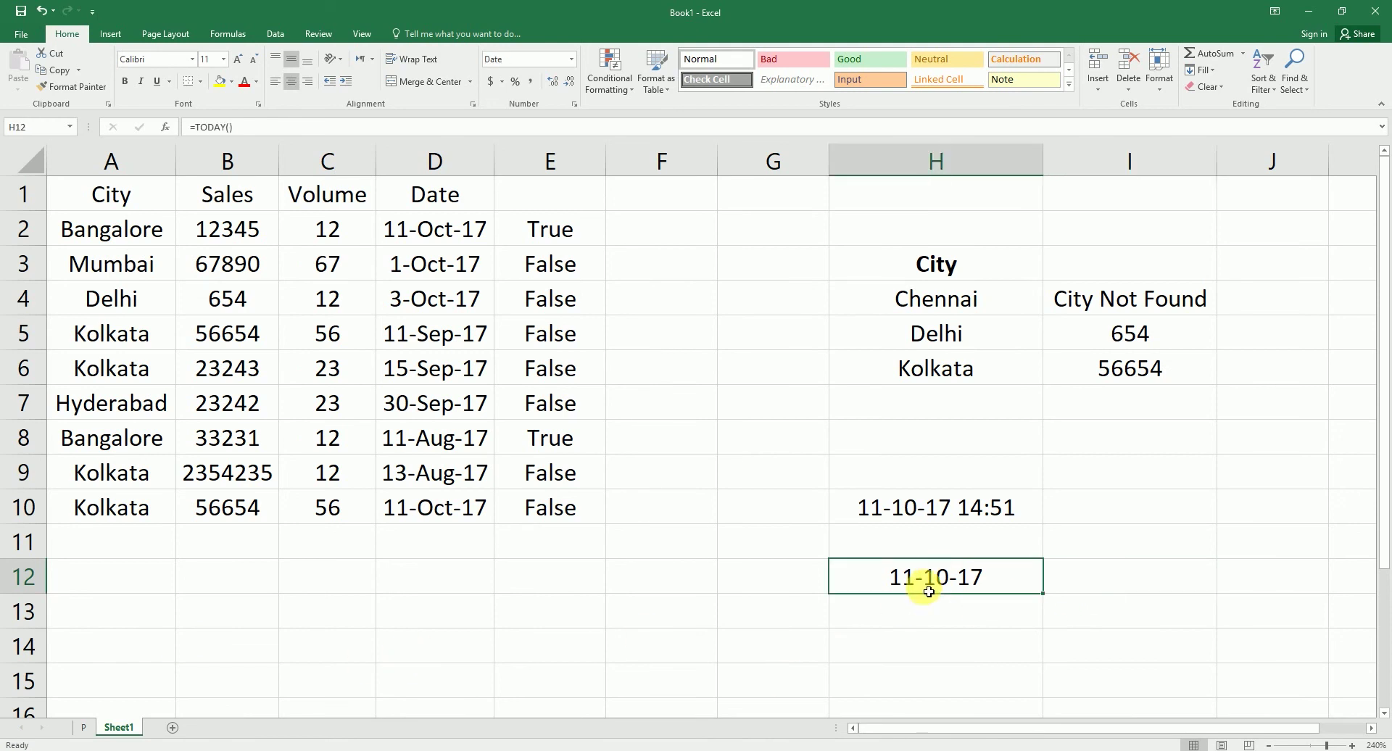
left_click_drag(549, 230, 571, 503)
key("Delete")
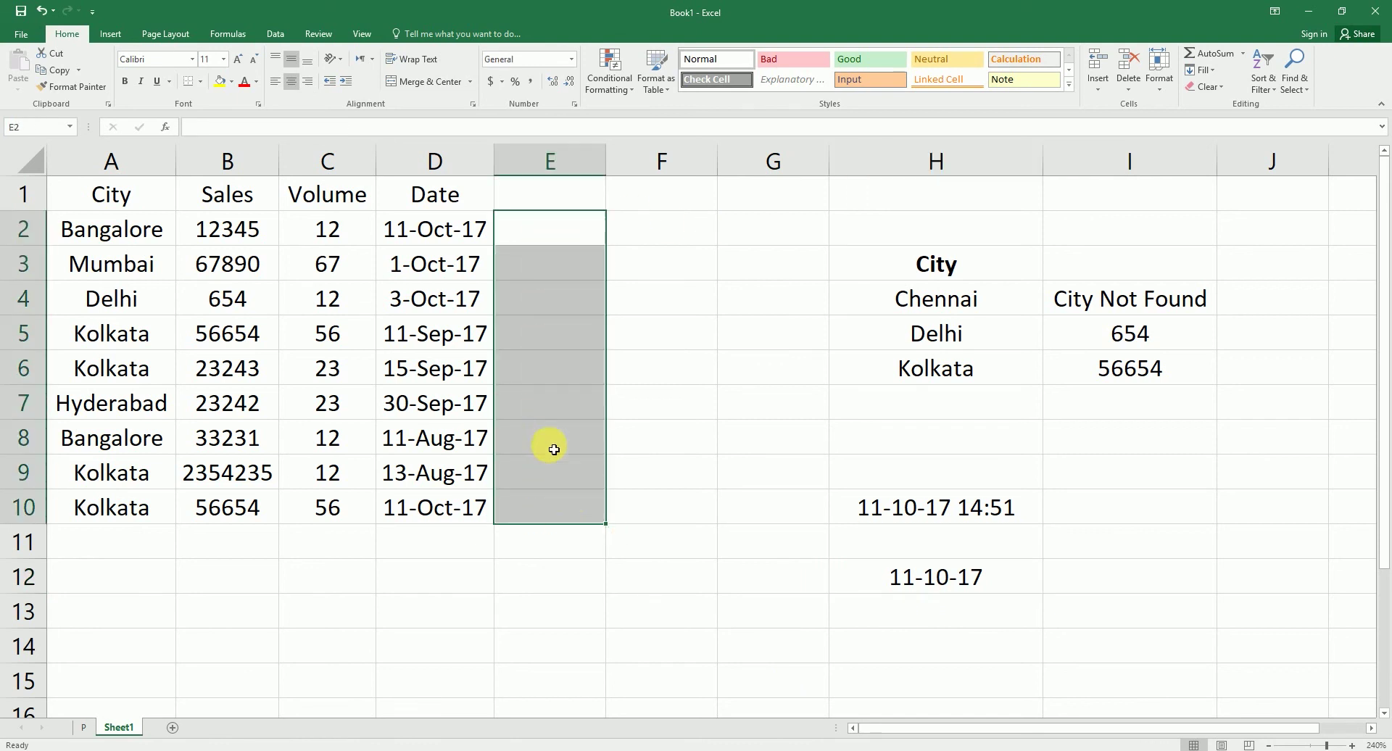
- Enter =TEXT(D2,"MMM-YY") in E2 to convert the first row's date to month-year text
left_click(455, 231)
left_click(544, 234)
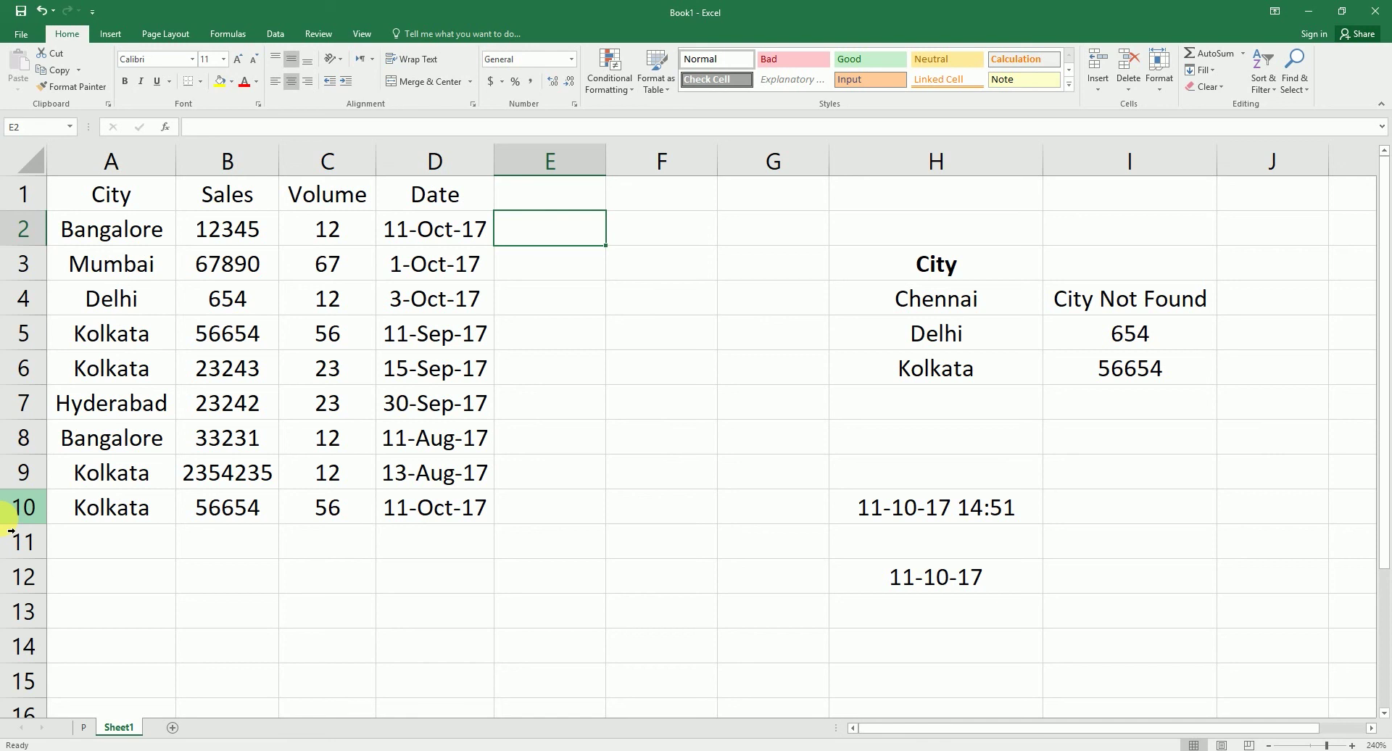
type("=")
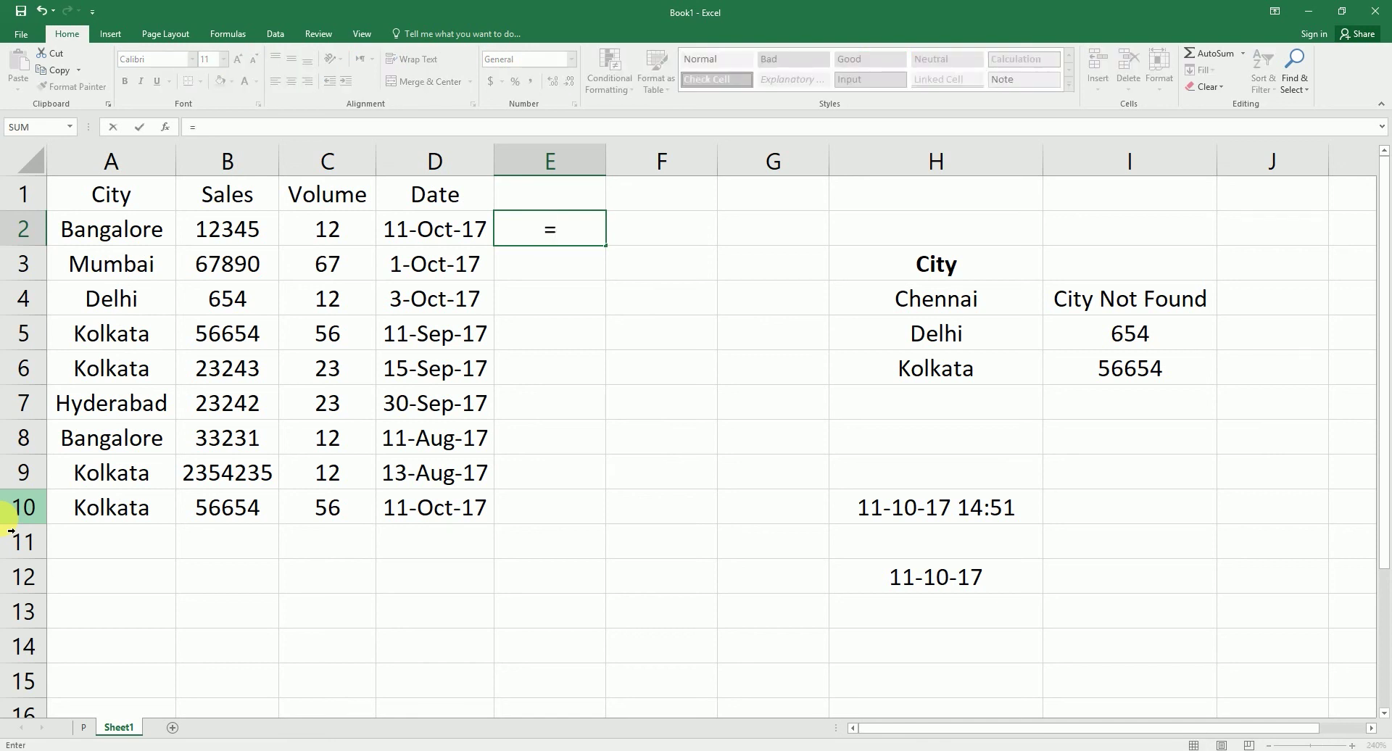
type("text")
key("Tab")
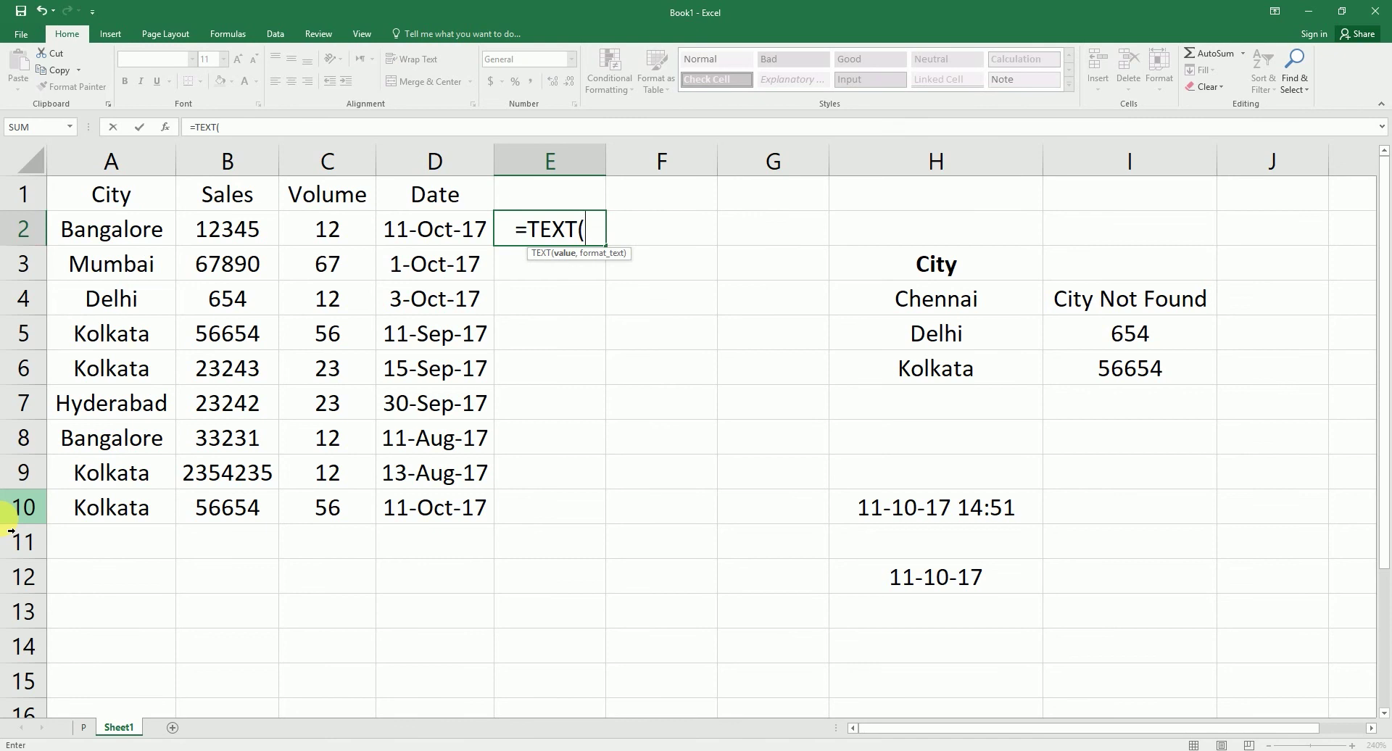
left_click(451, 232)
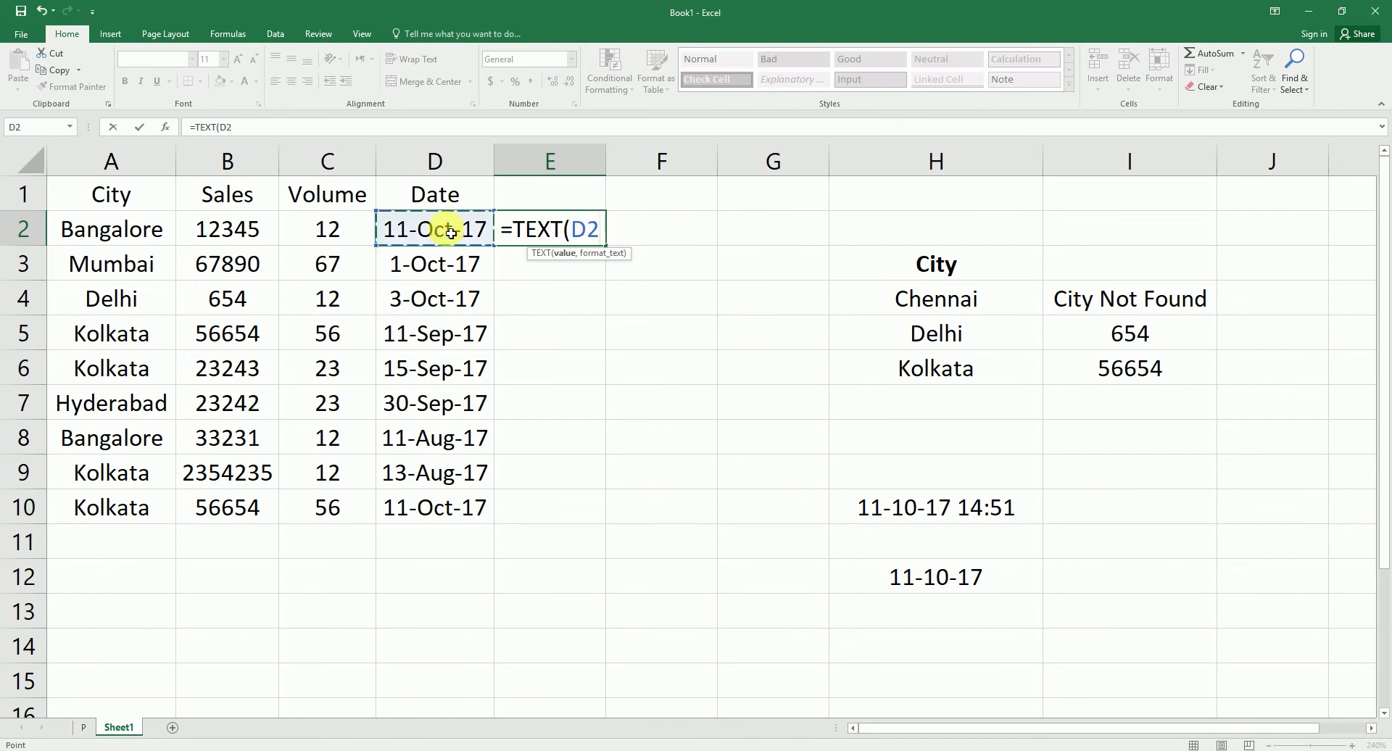
type(",")
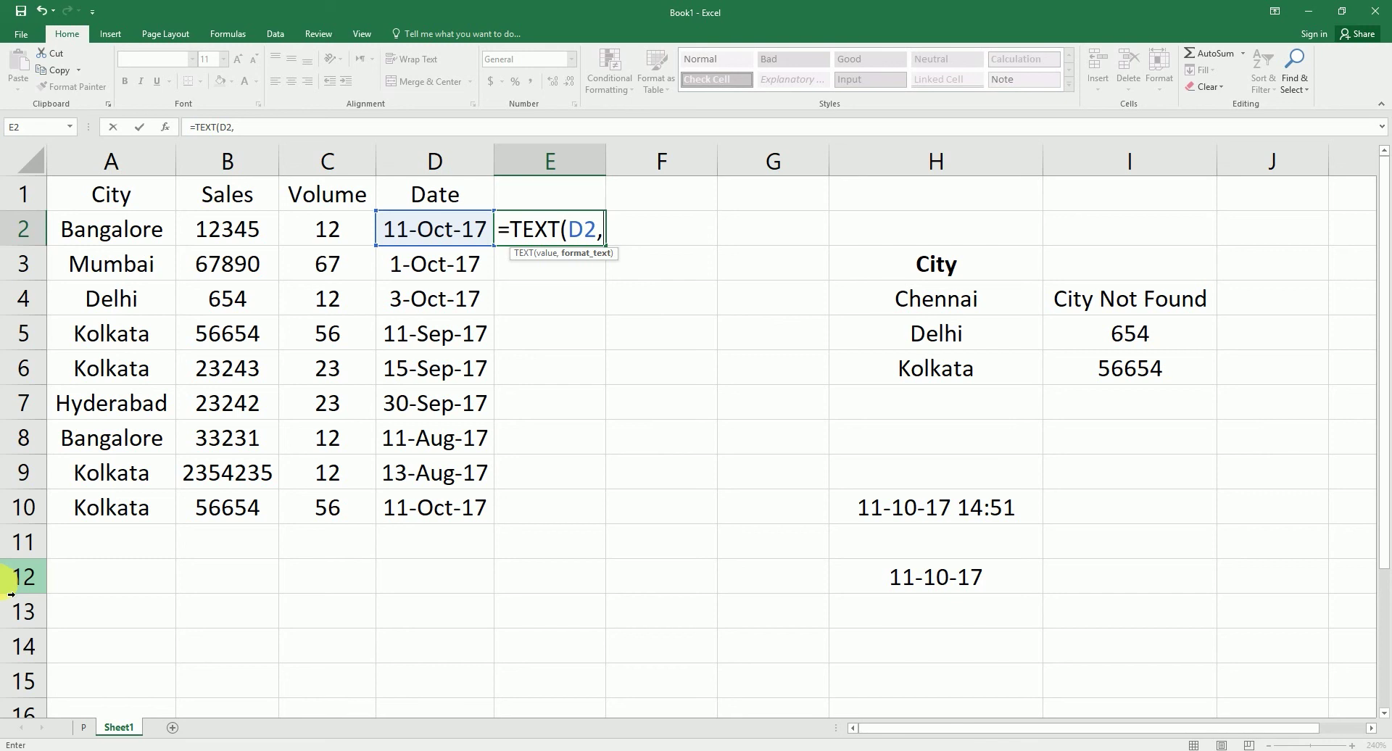
type("\"")
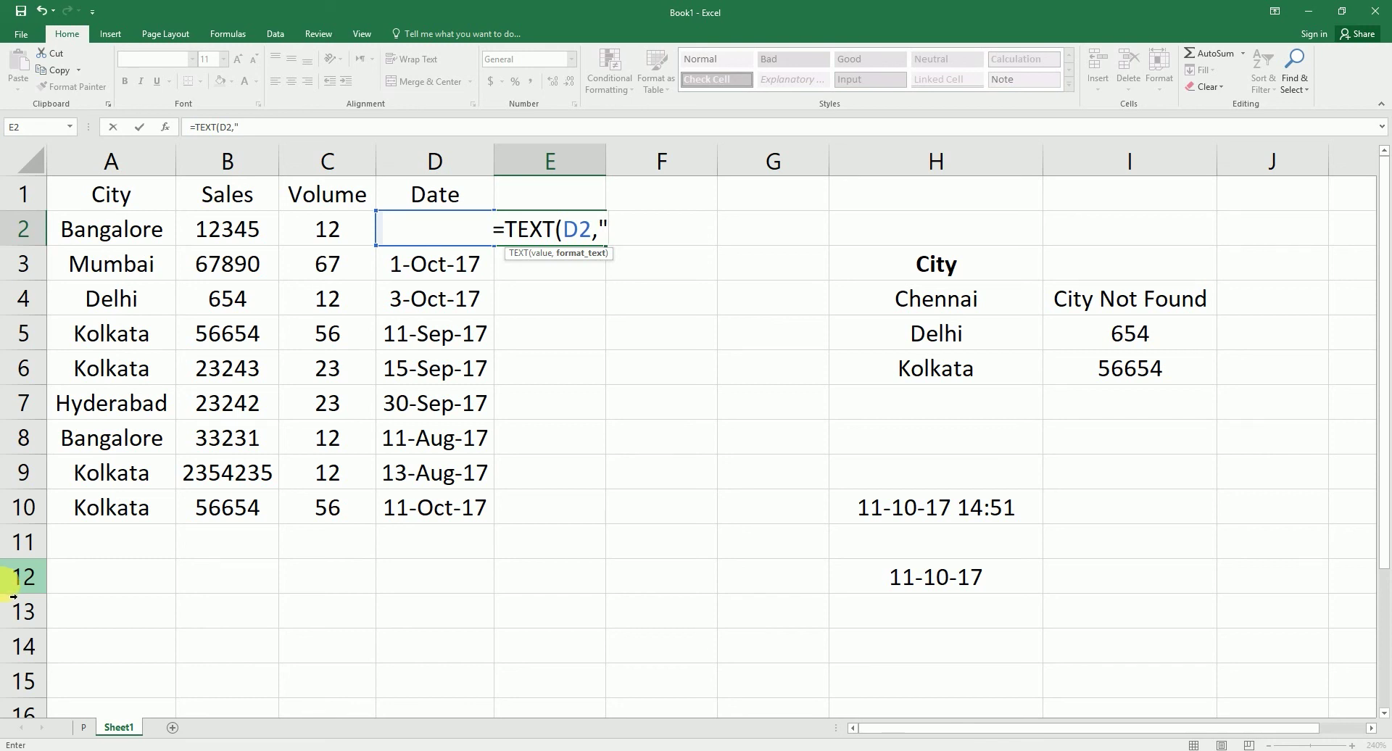
type("MMM")
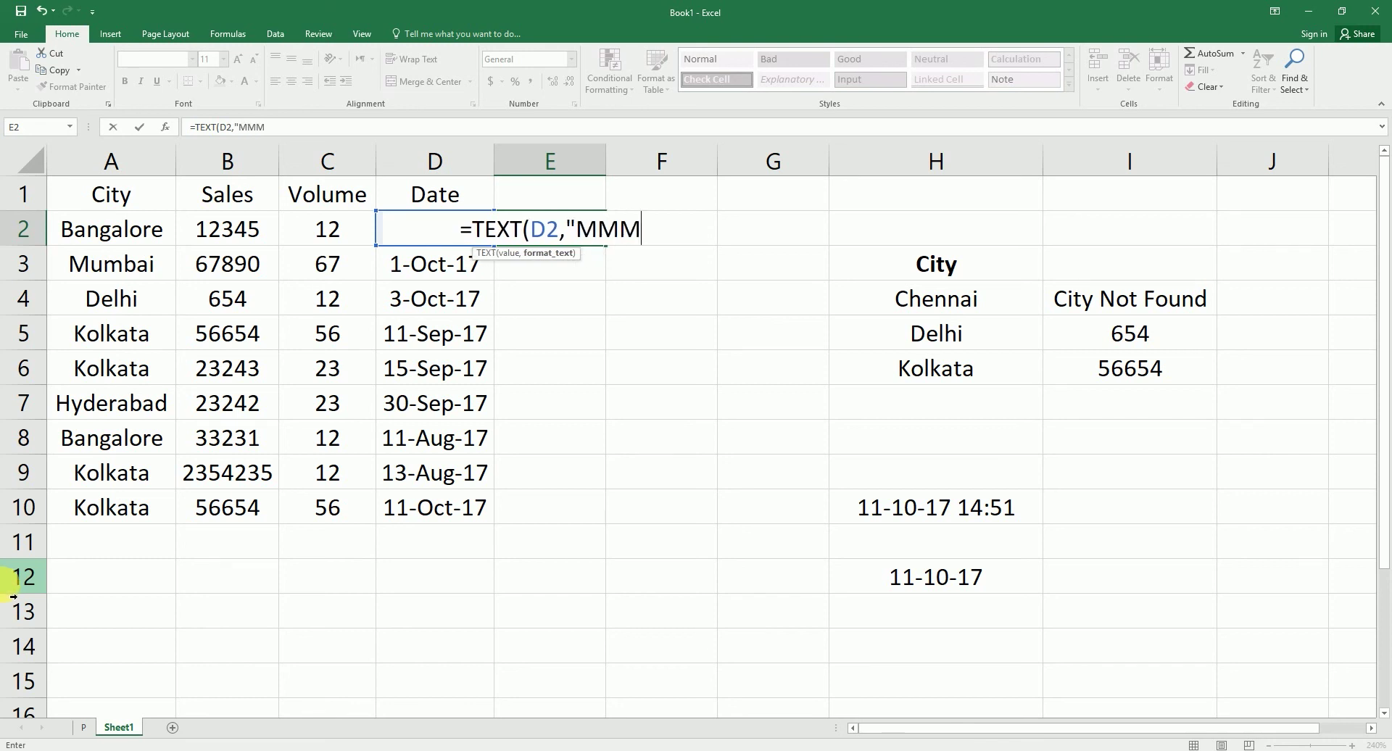
type("-YY")
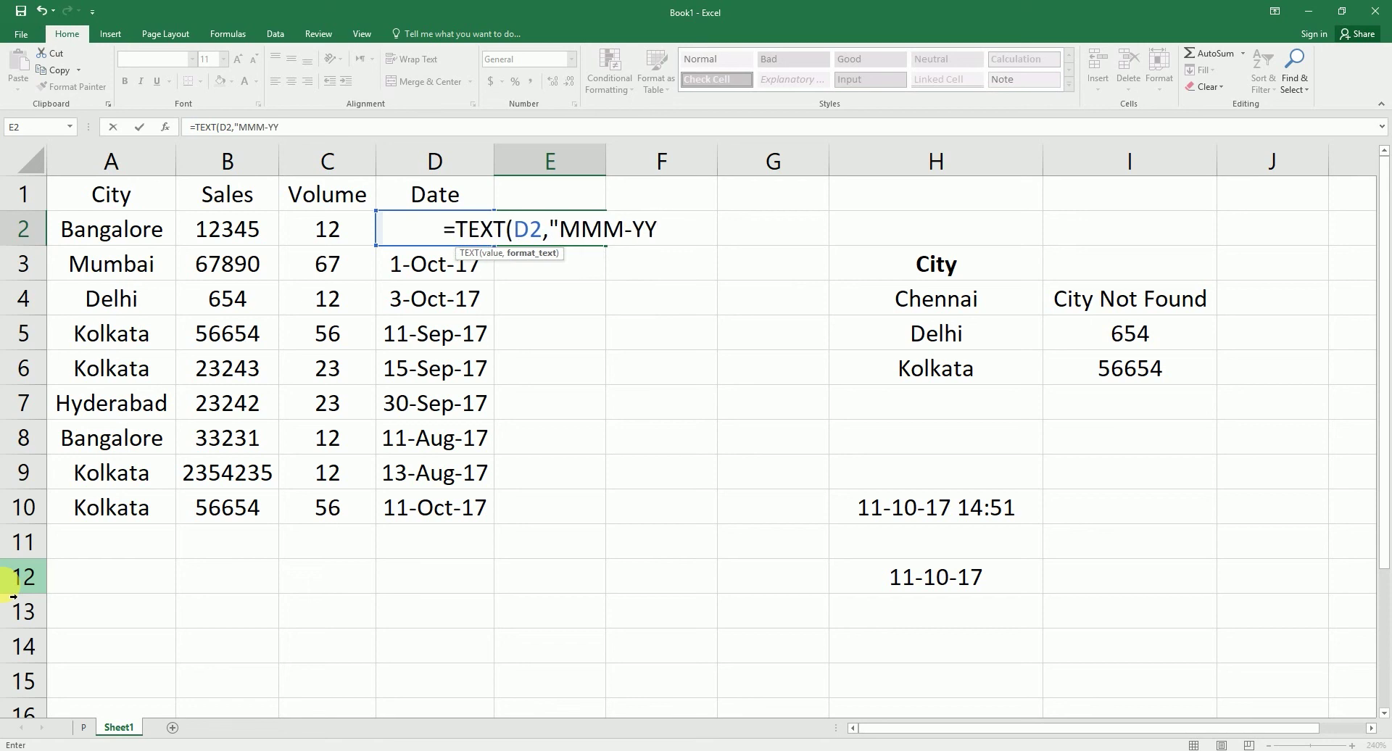
type("\")")
key("Return")
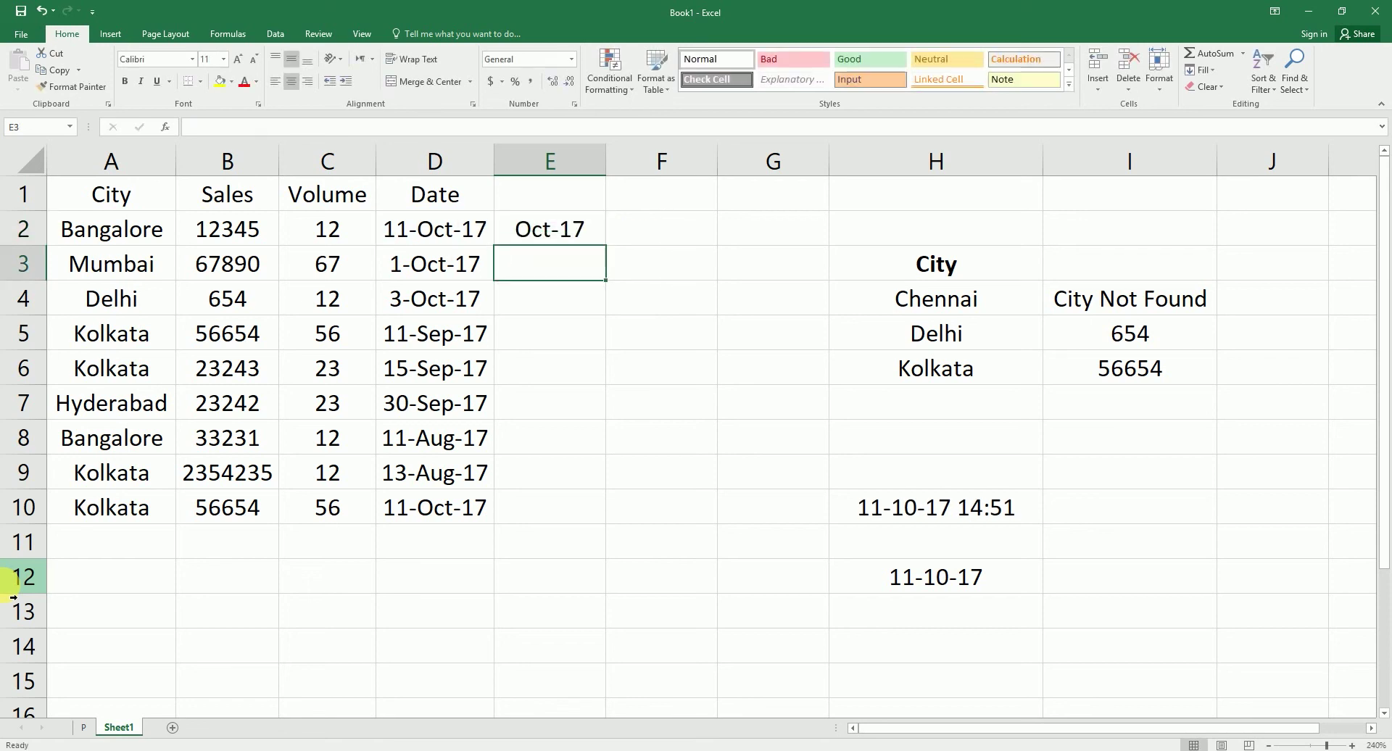
- Fill the TEXT formula from E2 down through E10 for all the dates in the table
left_click(576, 240)
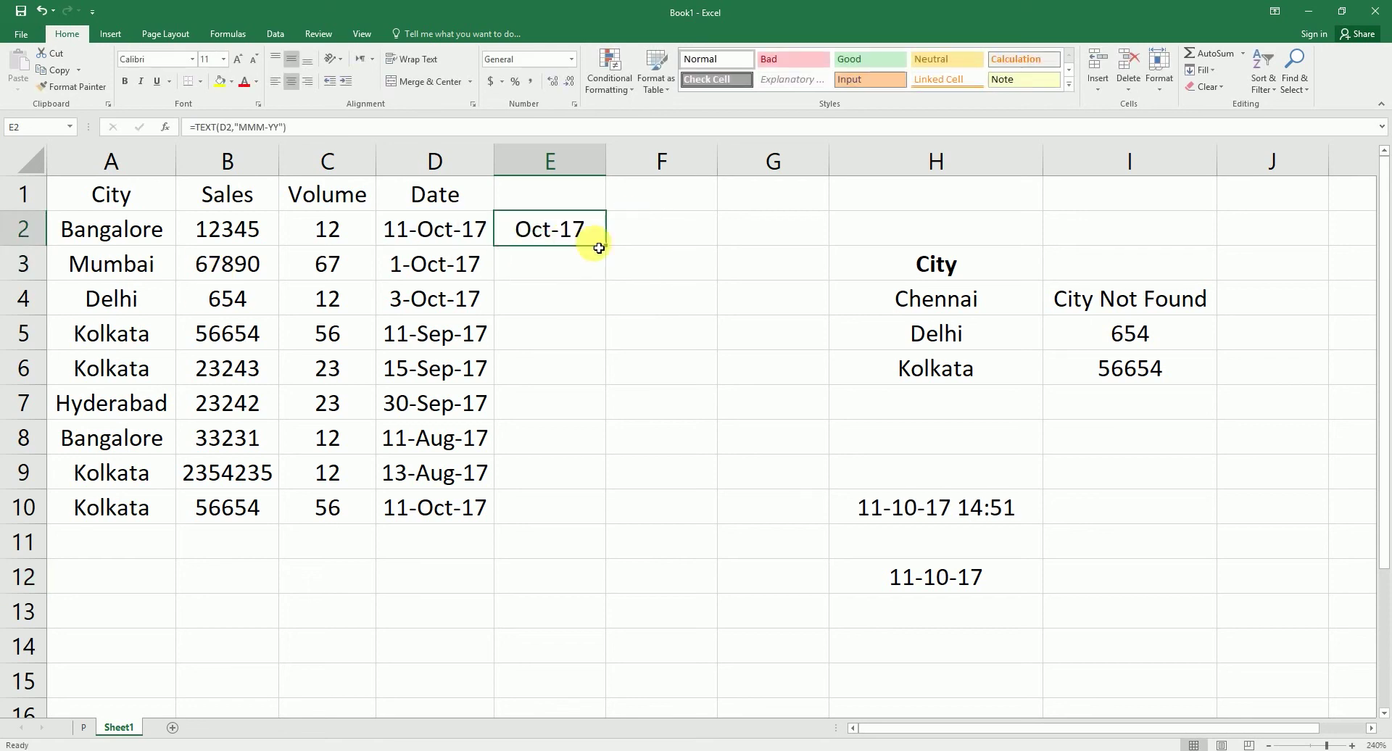
left_click(446, 231)
left_click(576, 239)
left_click_drag(607, 247, 571, 522)
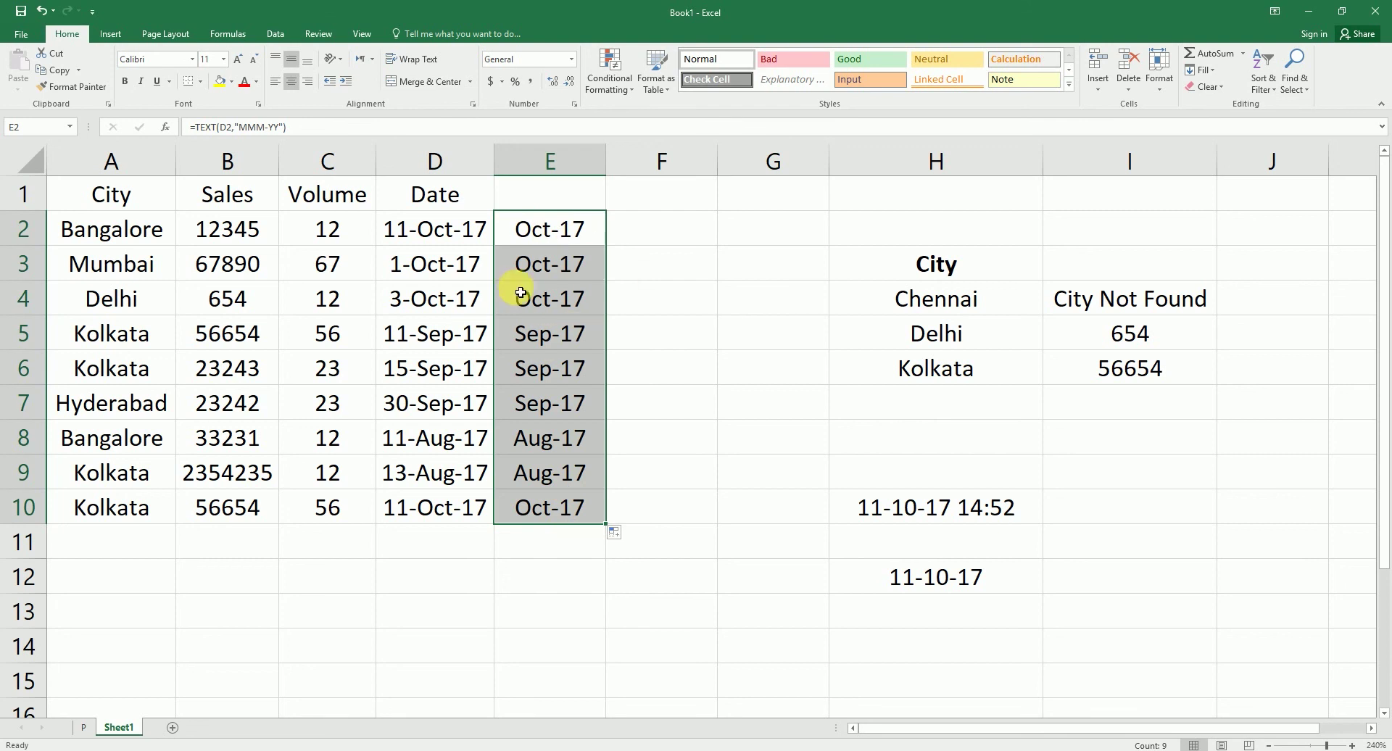
left_click(573, 264)
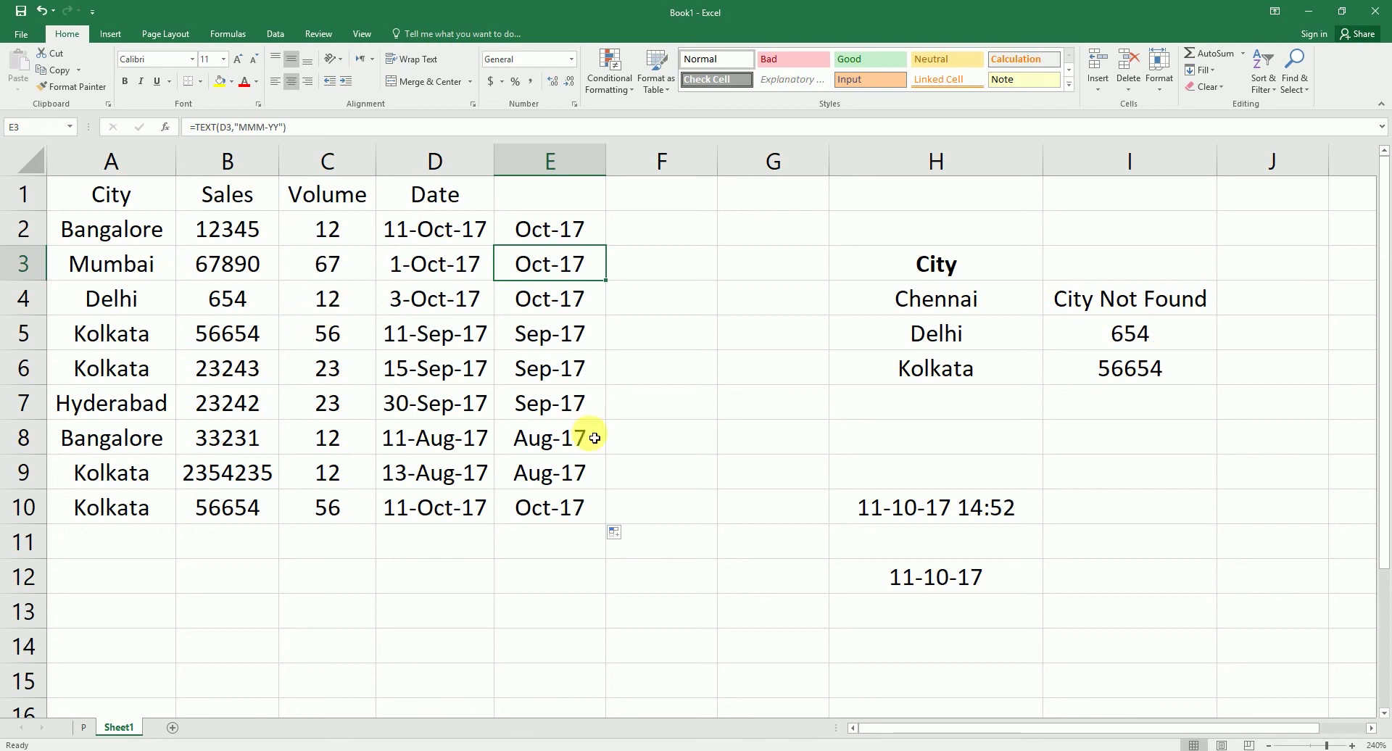
- On sheet P, mark TEXT Formula as covered by entering P in J10
left_click(84, 727)
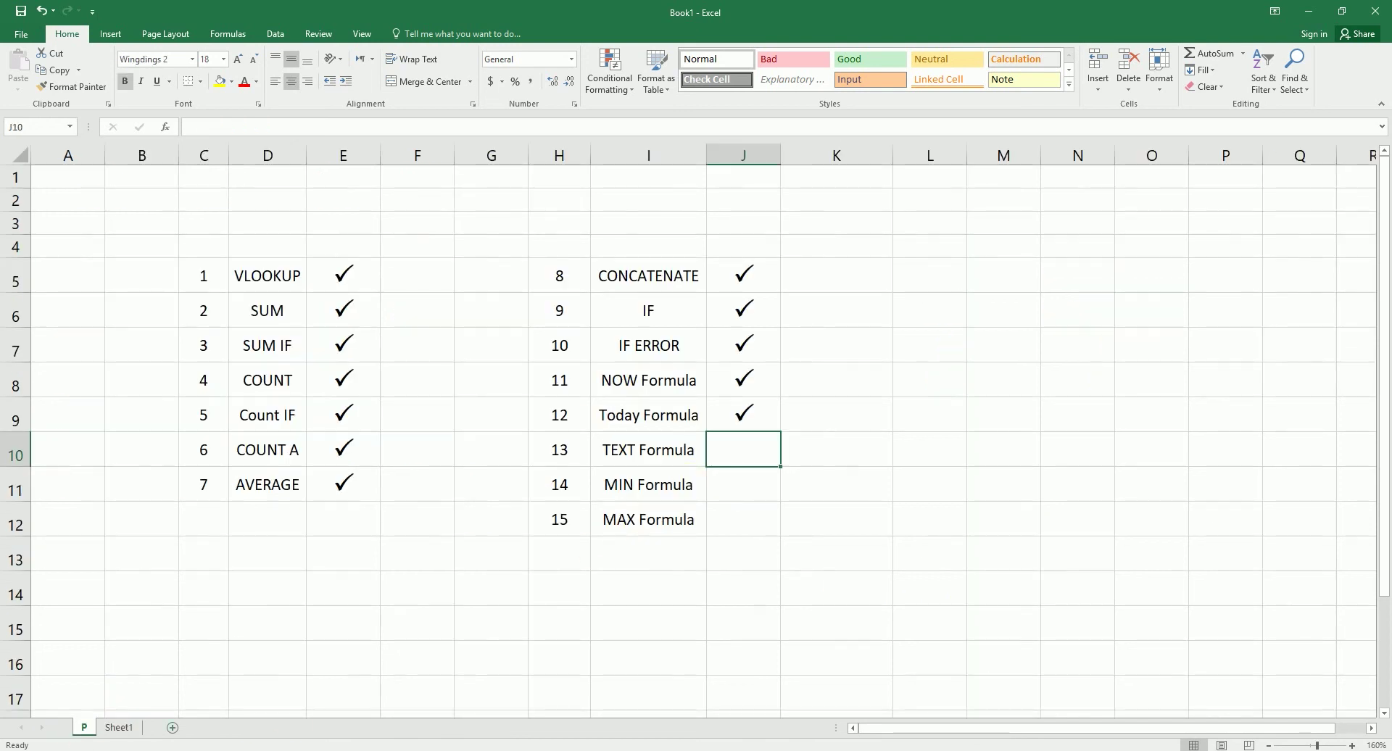
type("P")
key("Return")
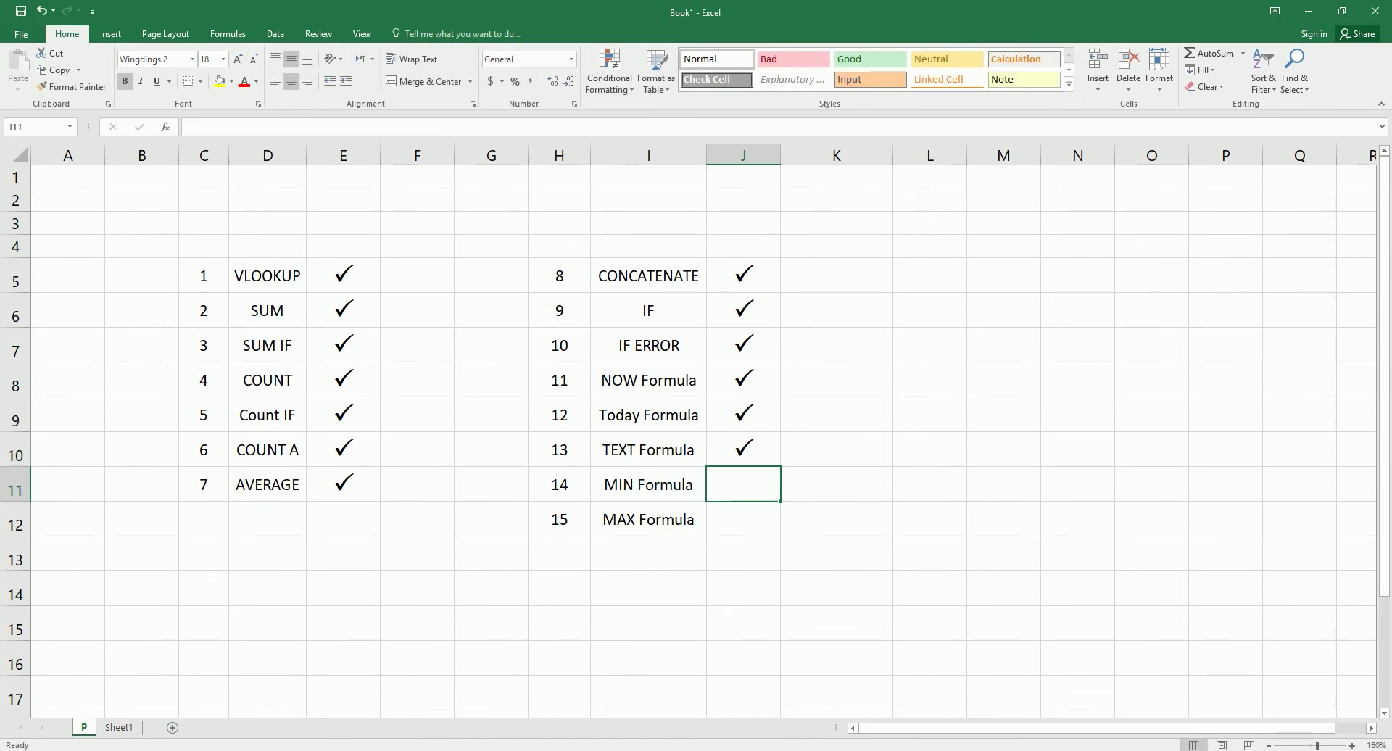
- On Sheet1, enter =MIN(B:B) in G7 to find the lowest sales value, and compare it with Delhi's sales in B4
left_click(124, 730)
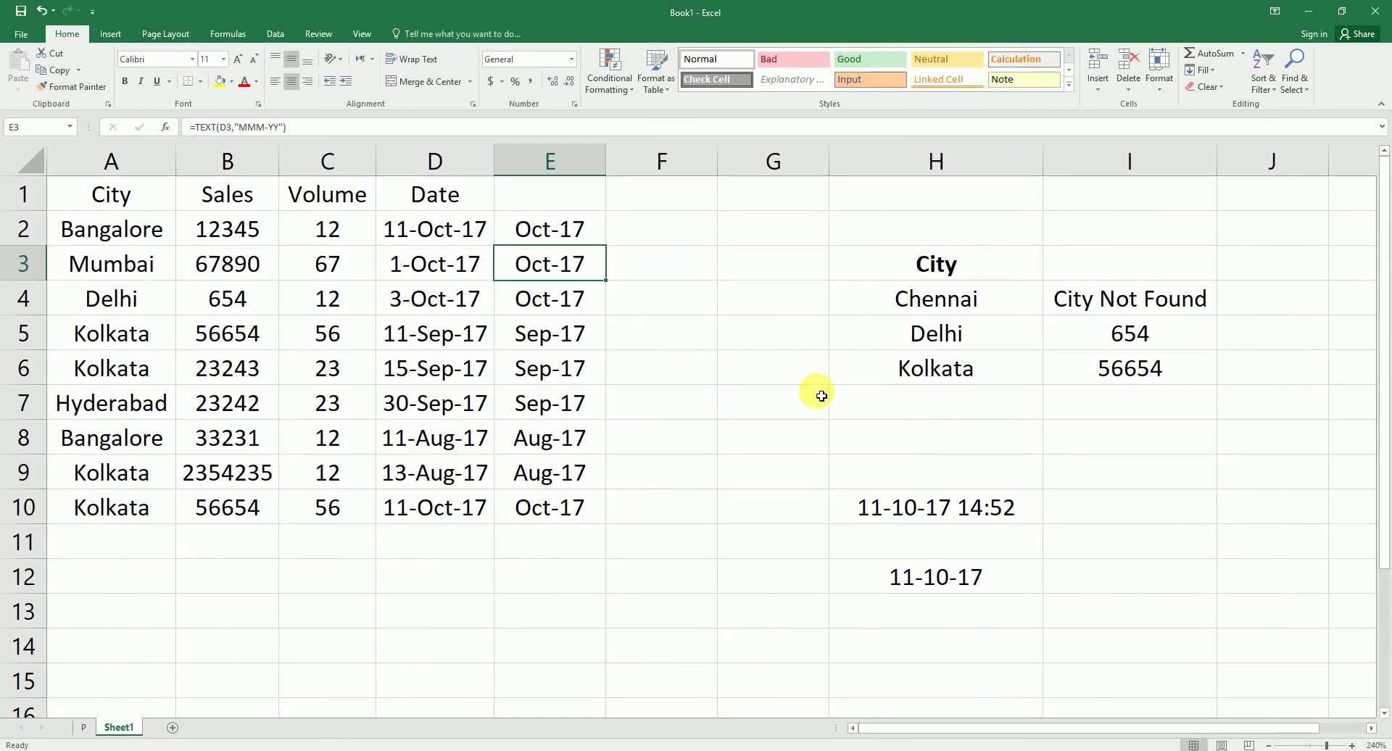
left_click(775, 408)
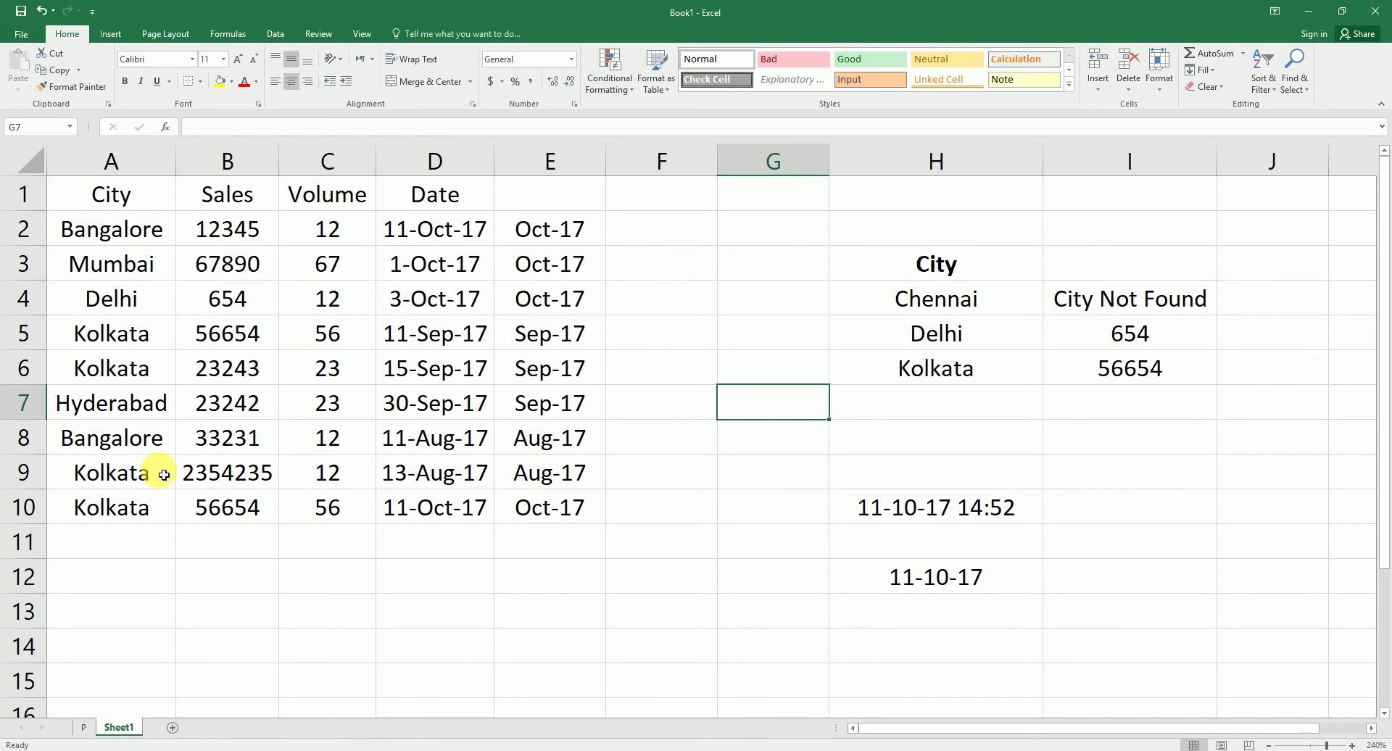
type("=min")
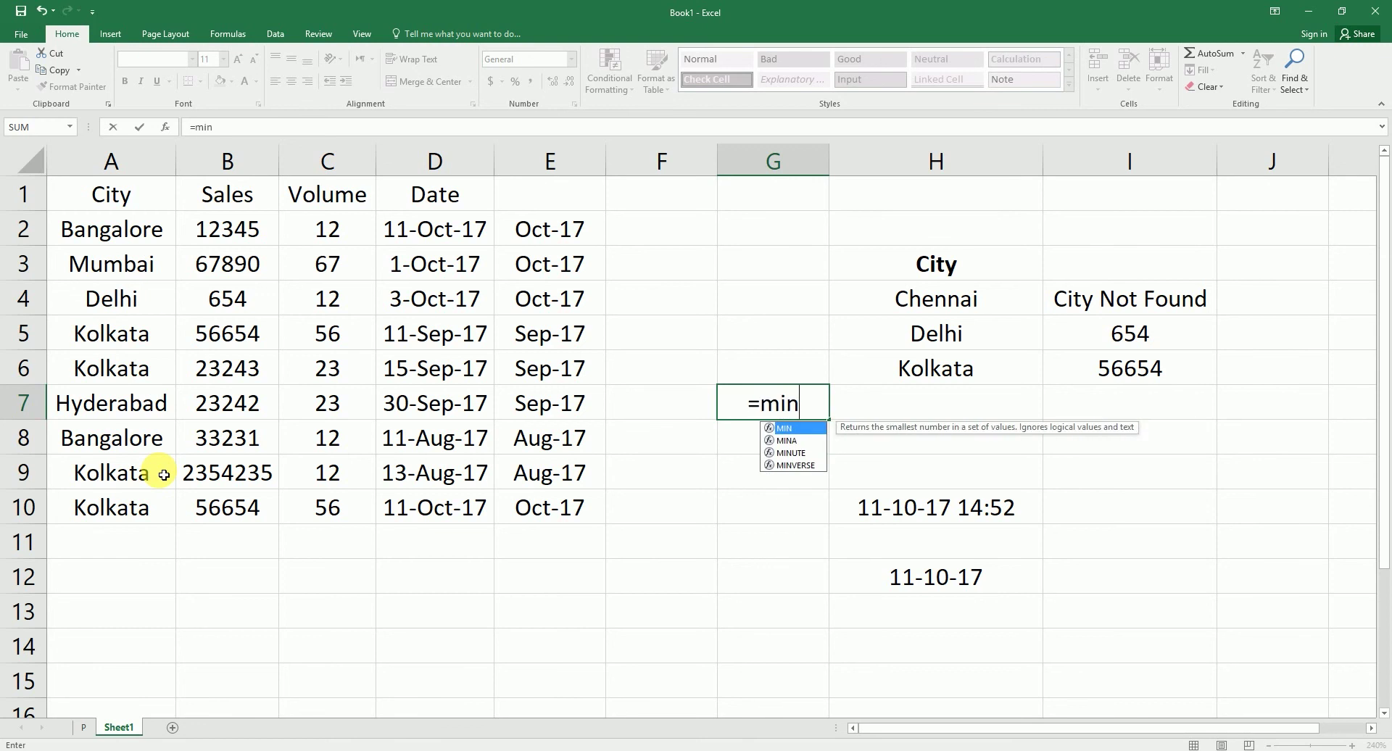
key("Tab")
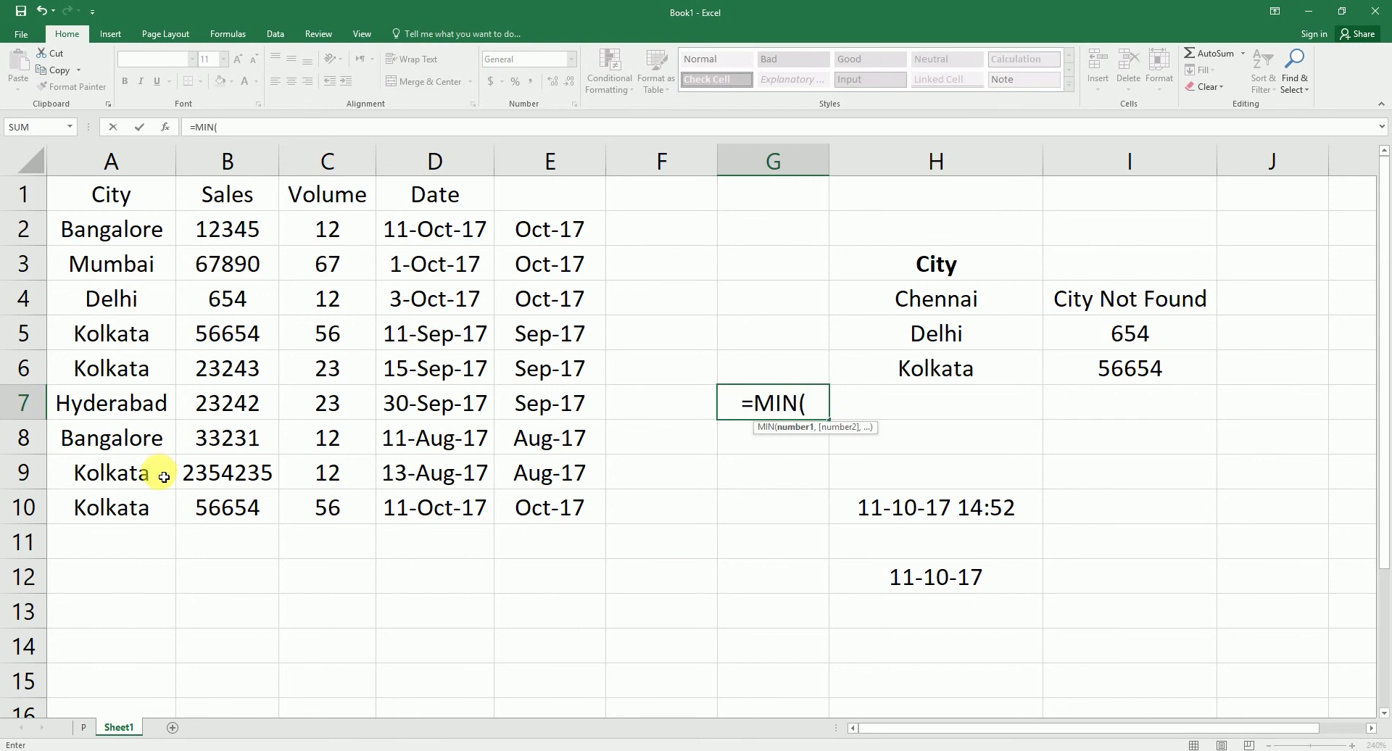
left_click(245, 173)
type(")")
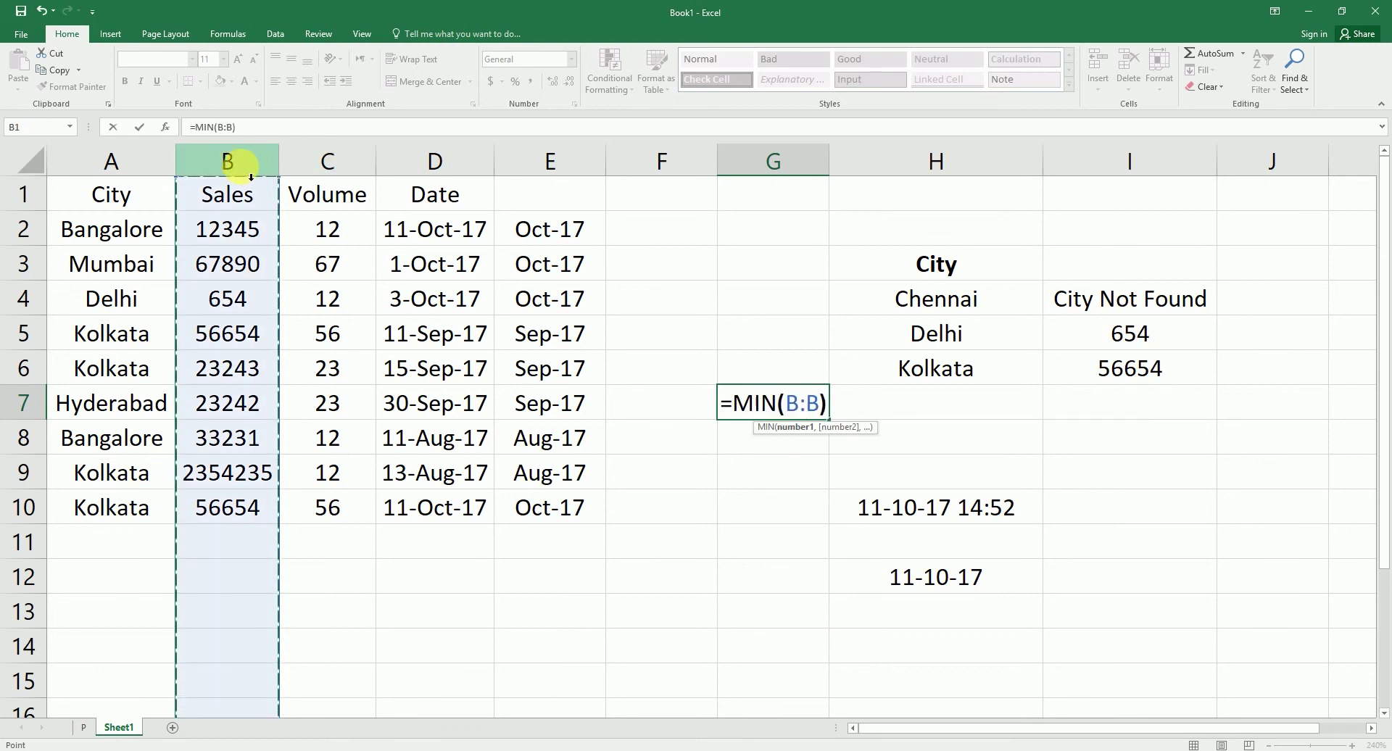
key("Return")
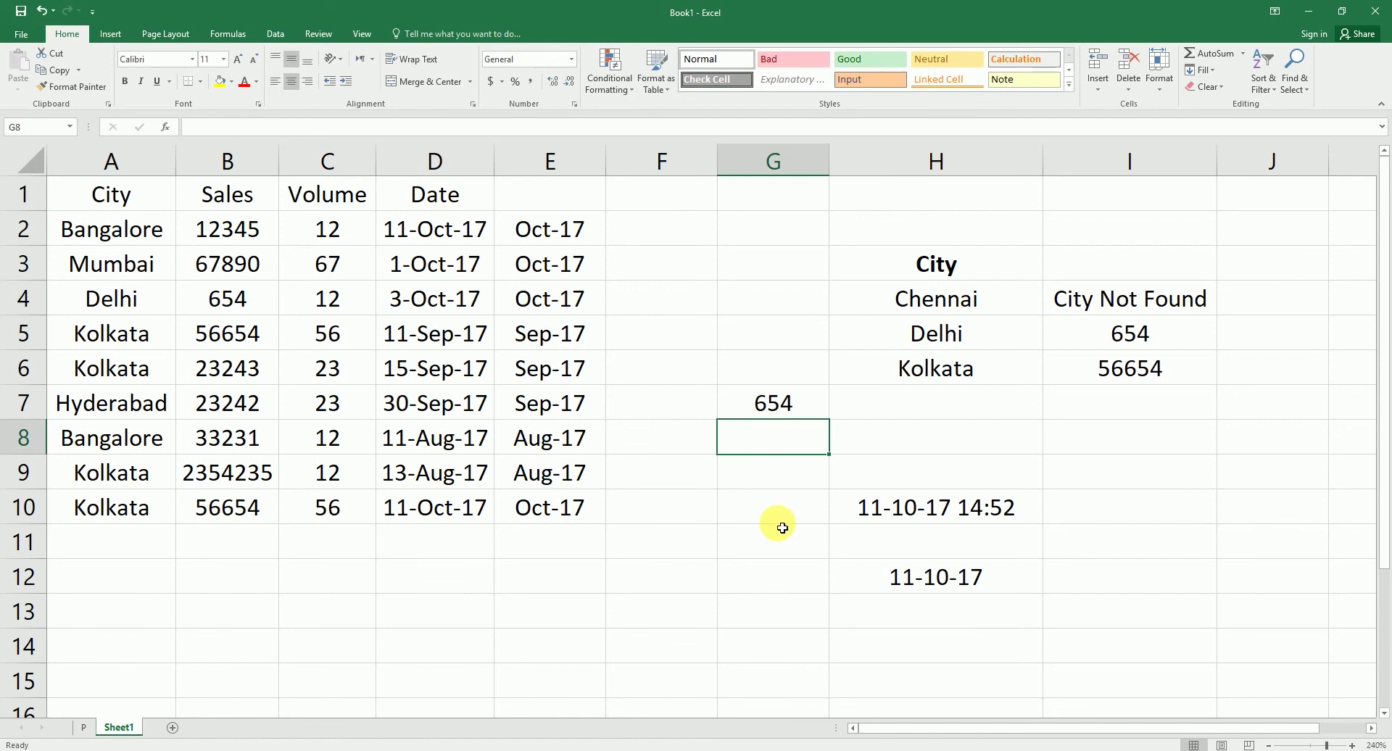
left_click(798, 413)
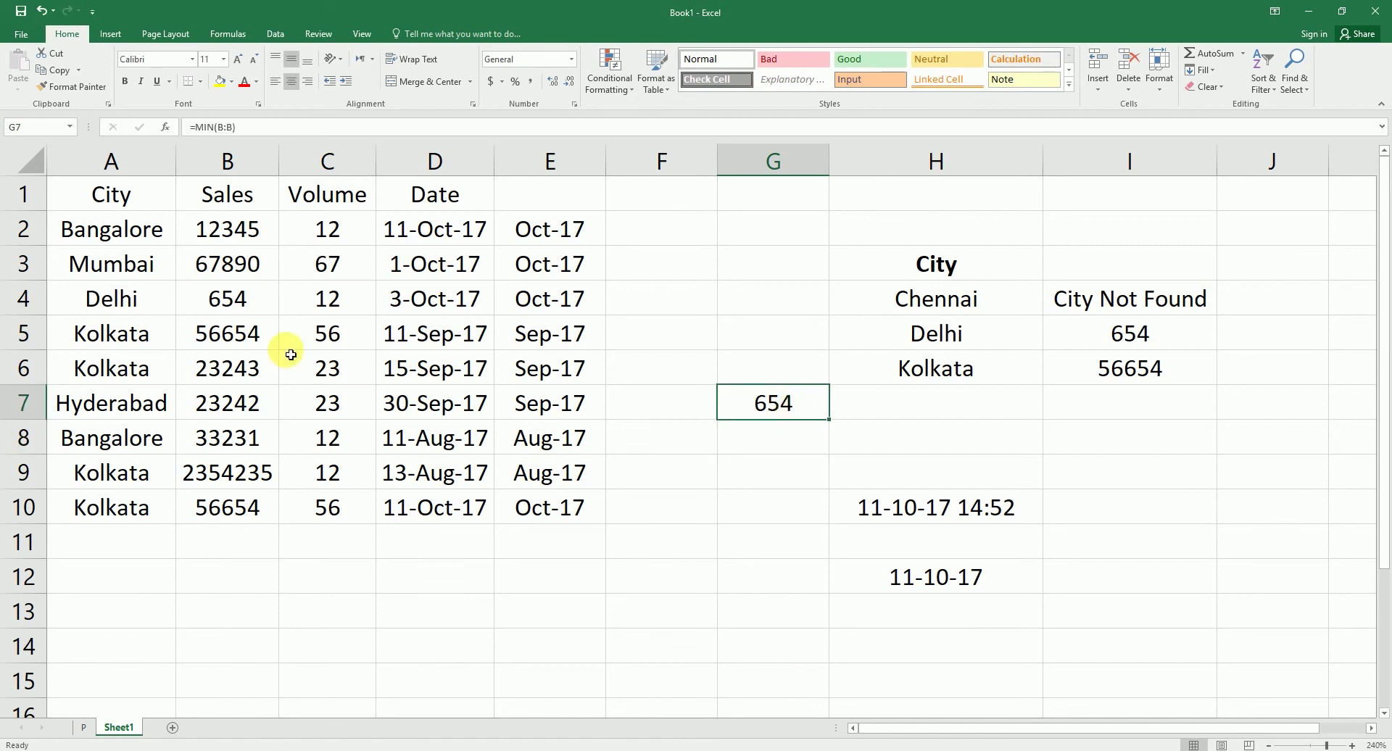
left_click(239, 303)
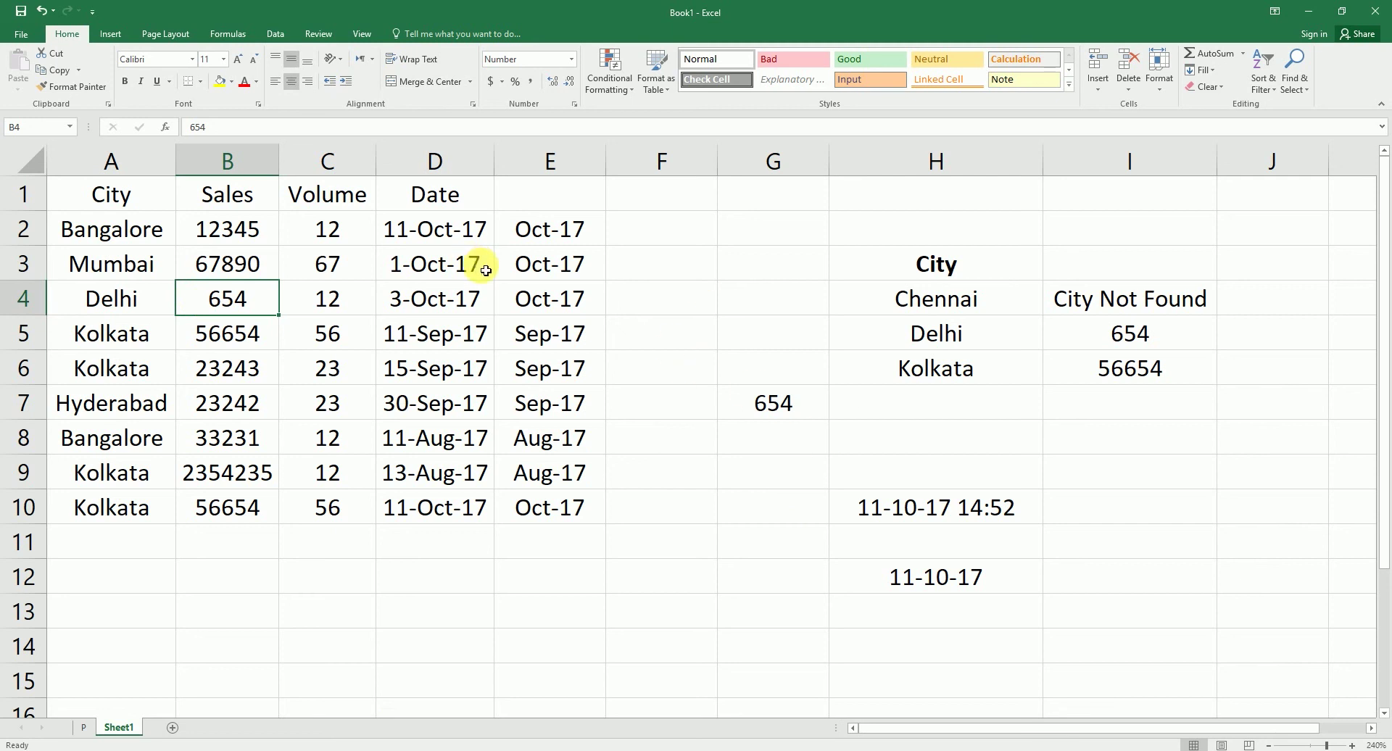
- On sheet P, mark MIN Formula as covered by entering P in J11
left_click(84, 730)
type("P")
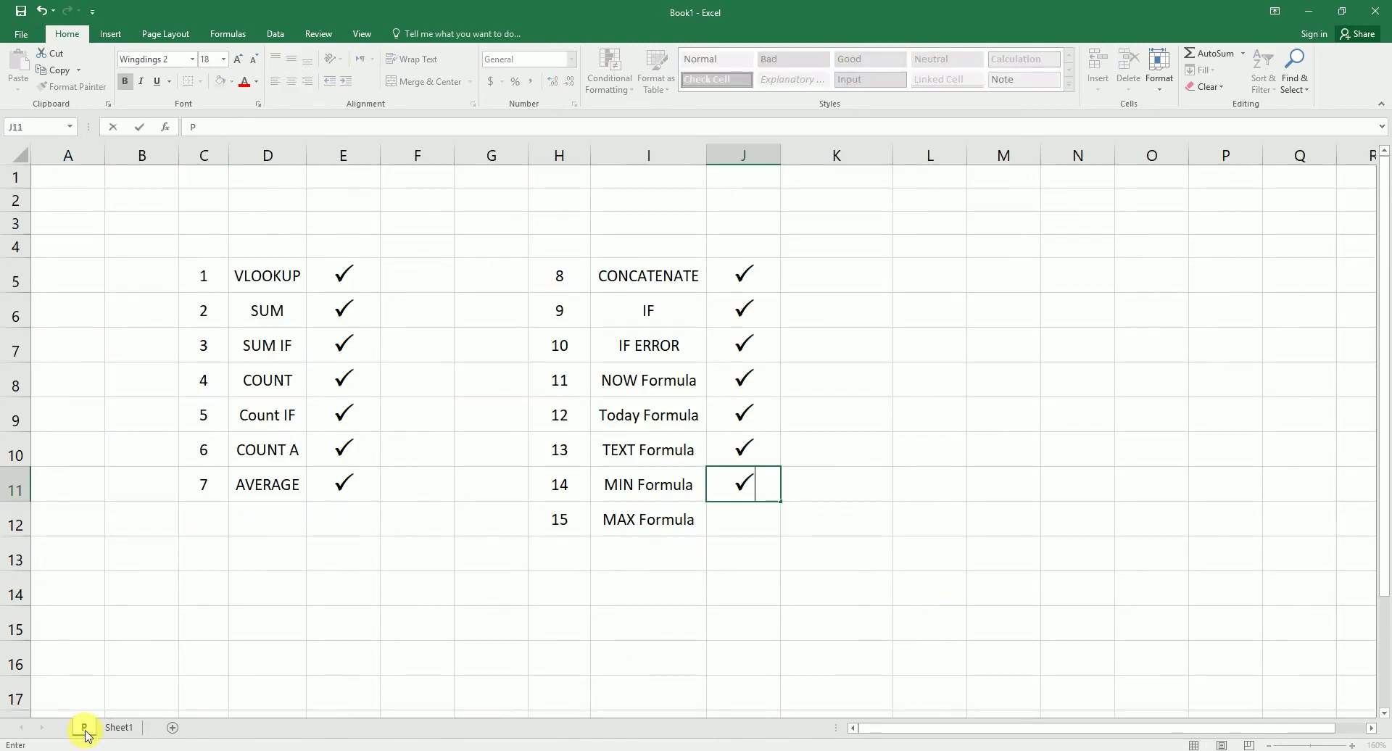
key("Return")
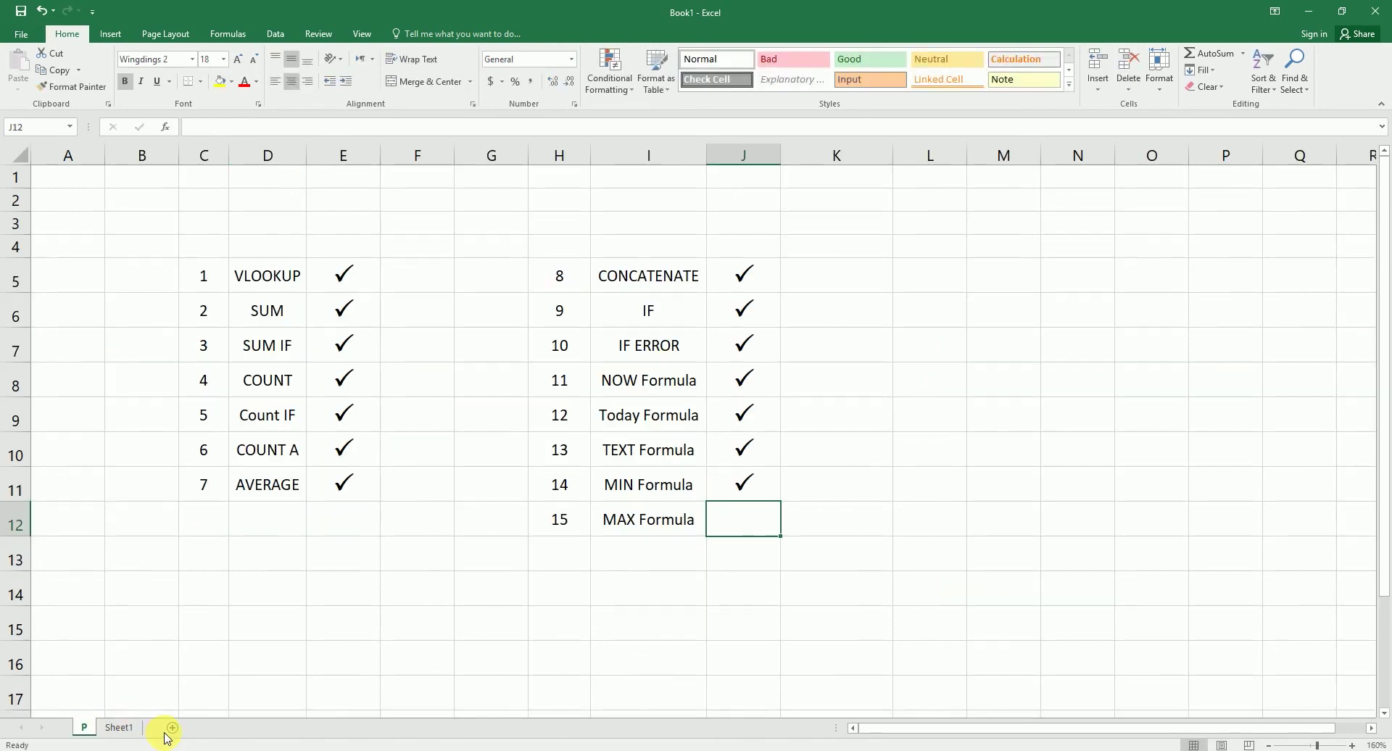
- On Sheet1, enter =MAX(B2:B10) in G8 to find the highest sales value in the table
left_click(124, 728)
left_click(771, 445)
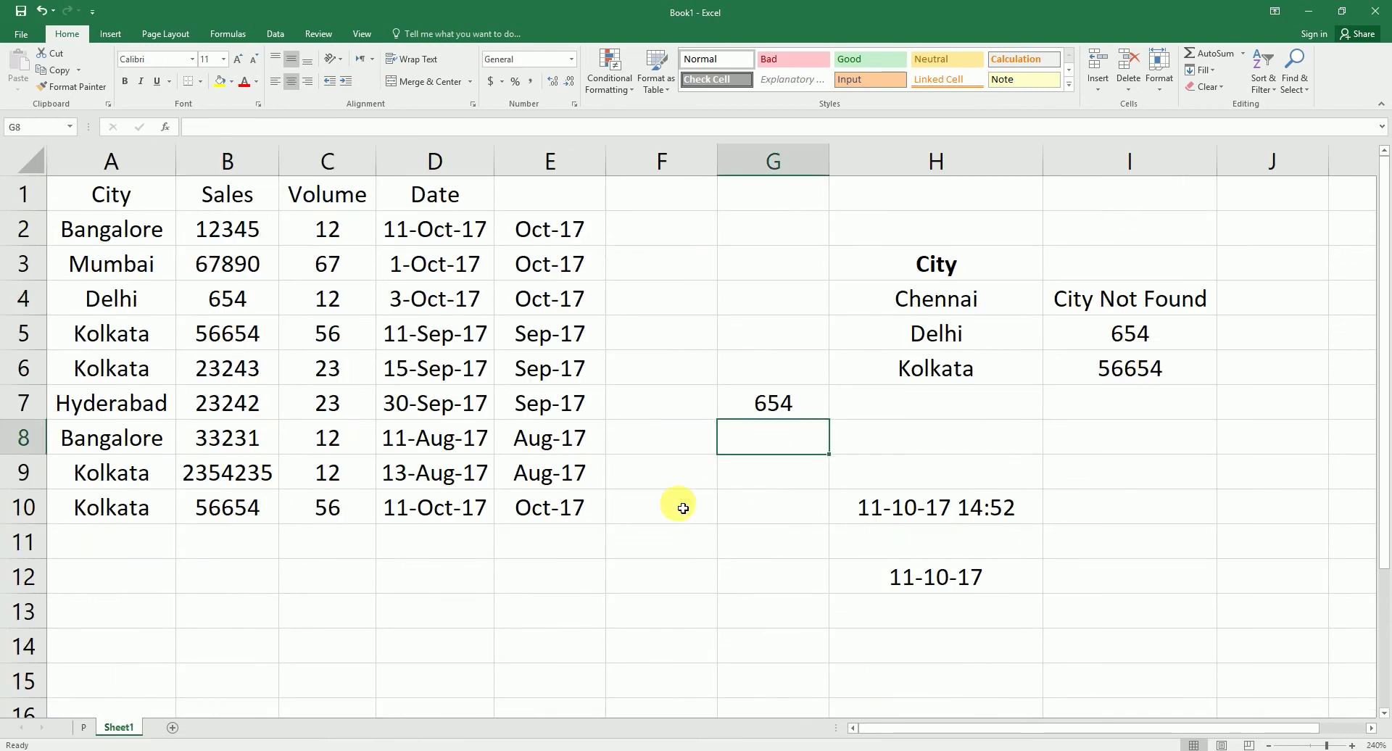
type("=")
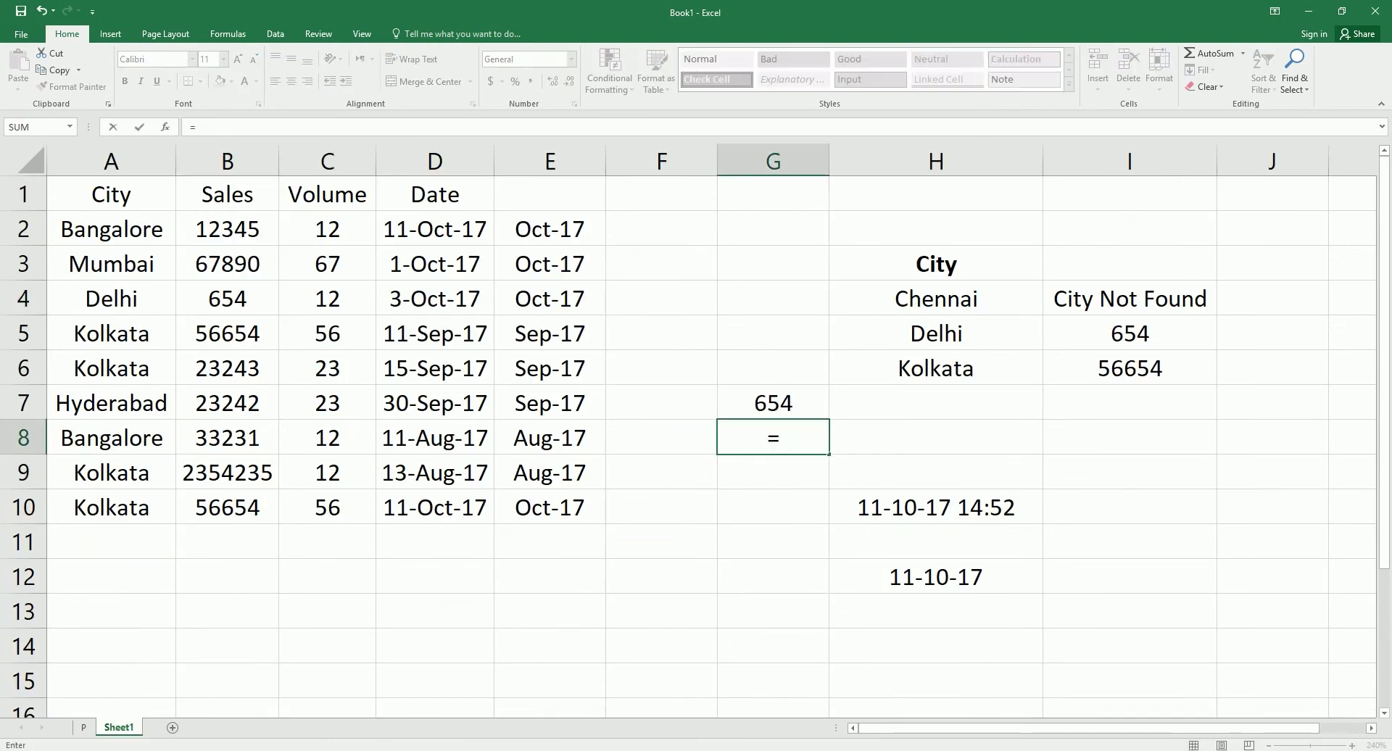
type("mix")
key("BackSpace")
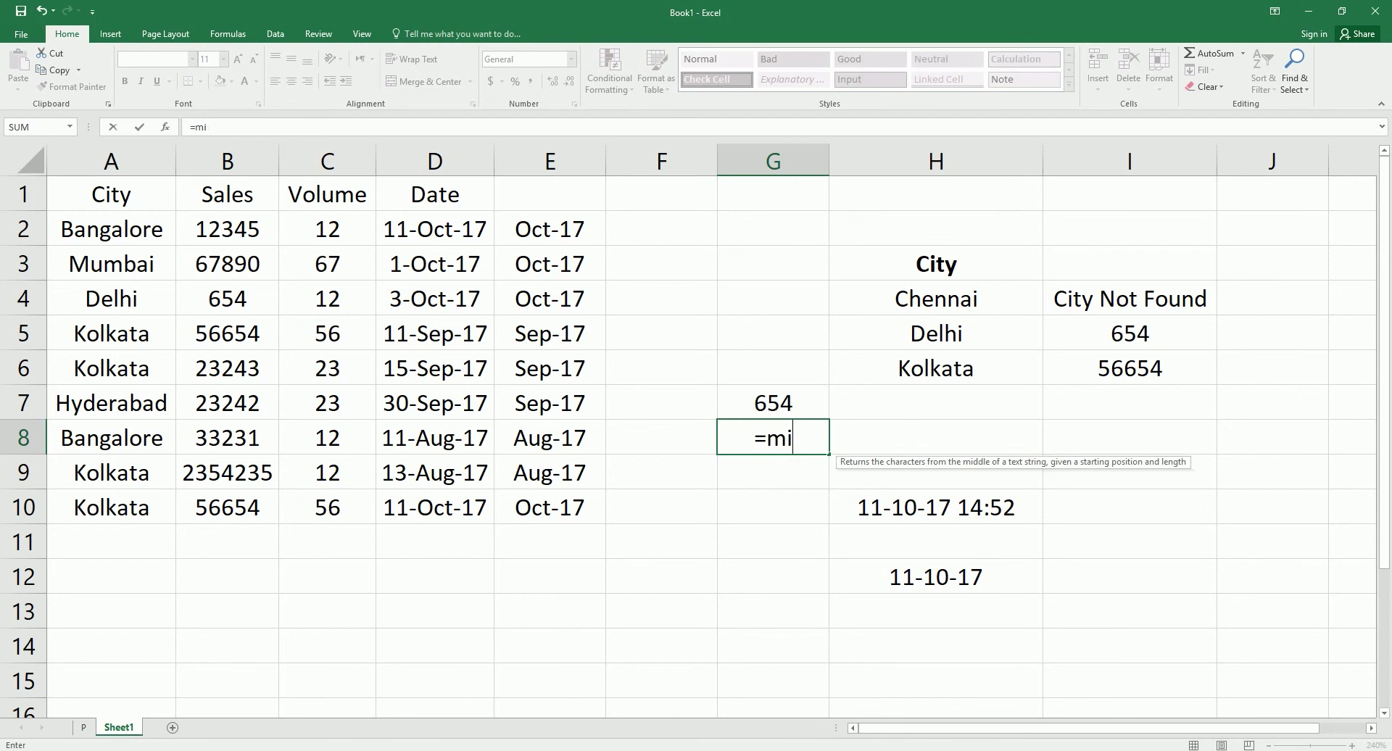
type("n")
key("BackSpace")
key("BackSpace")
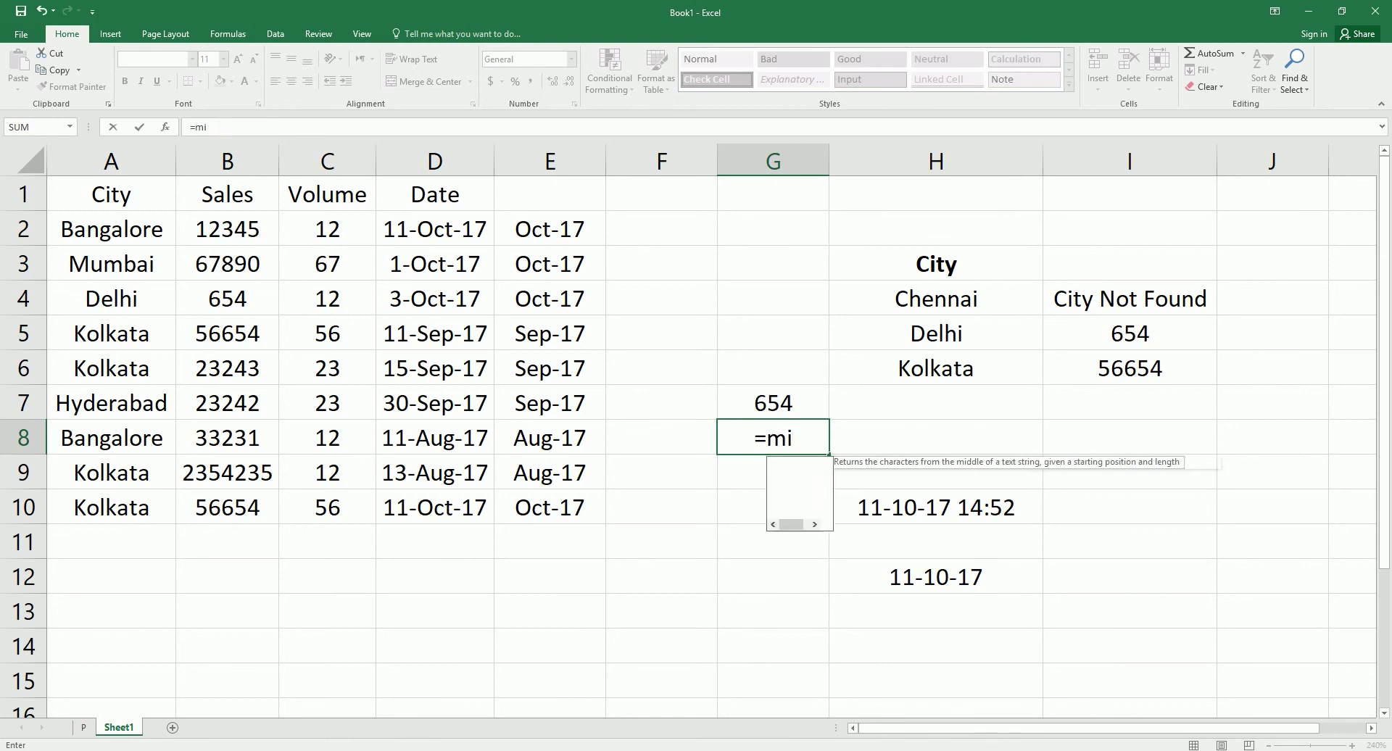
type("ax(")
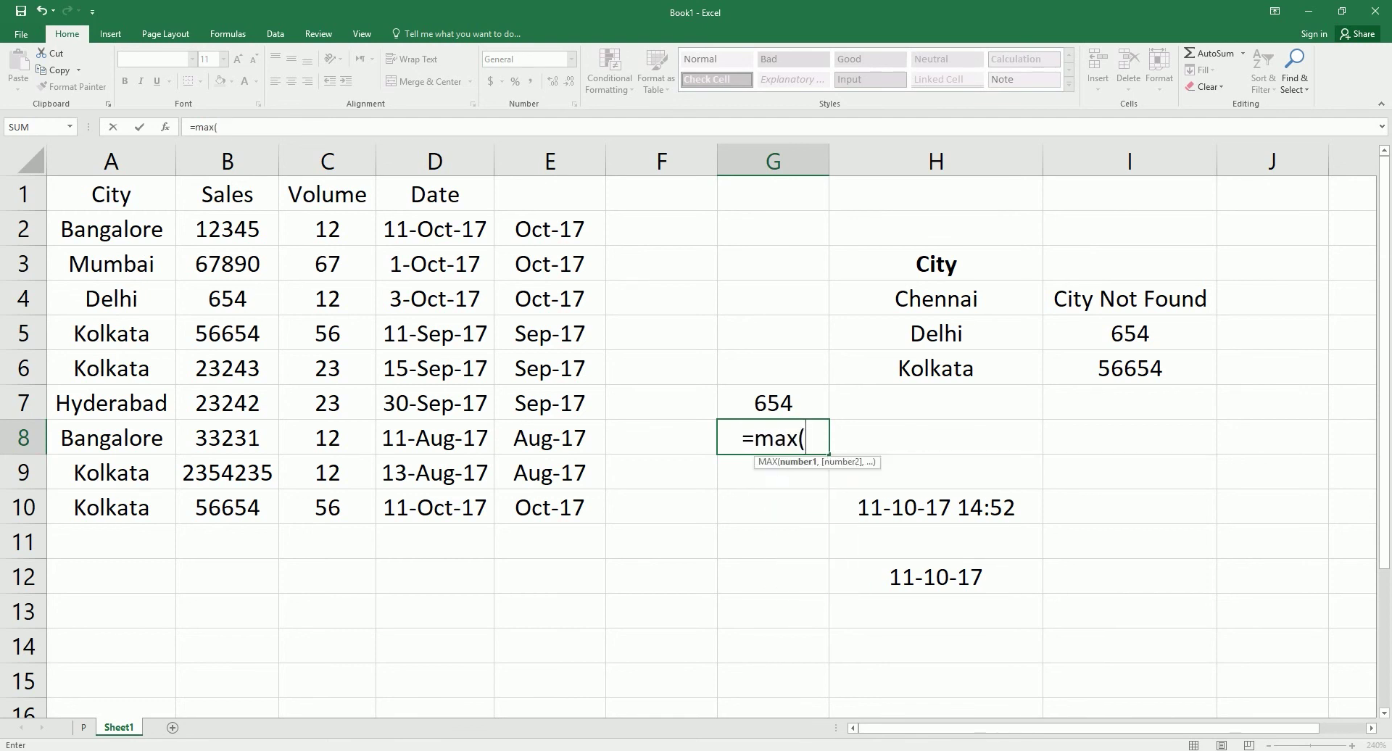
left_click(238, 231)
left_click_drag(250, 340, 260, 513)
type(")")
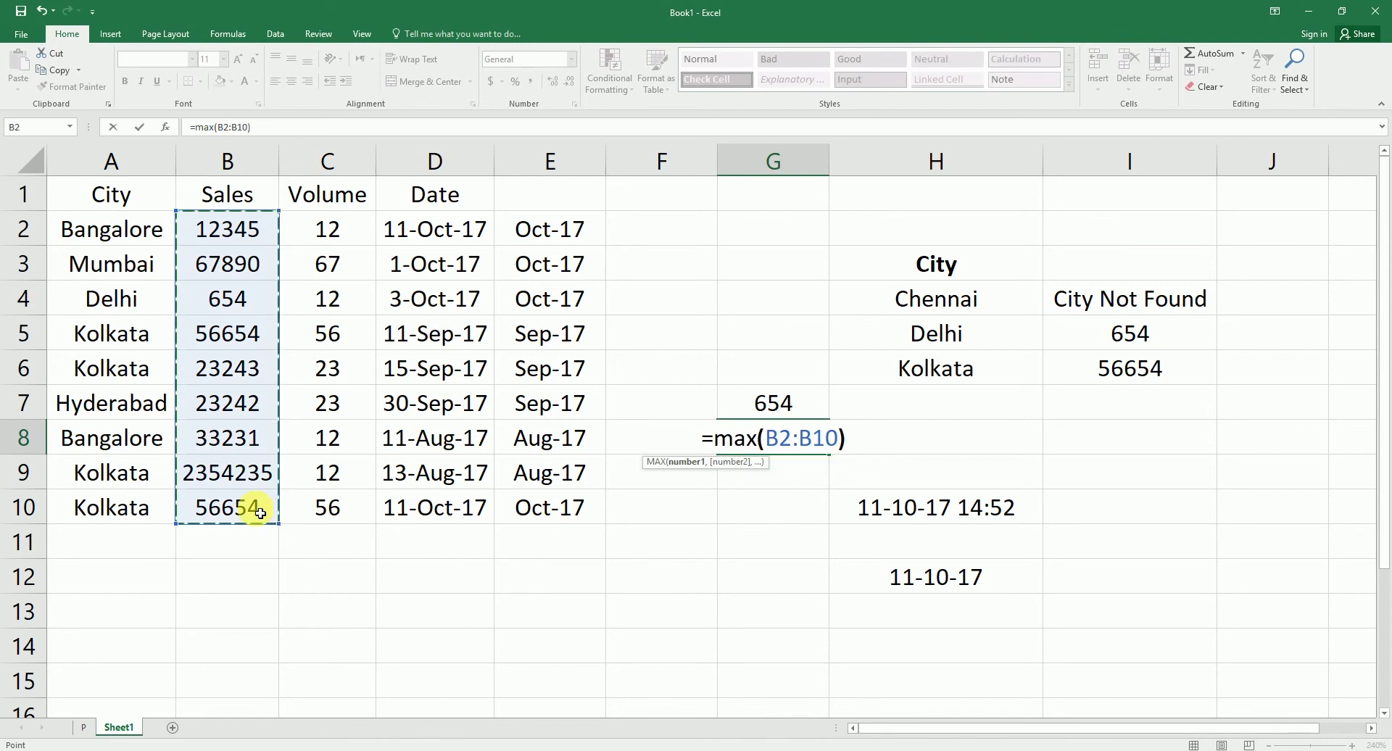
key("Return")
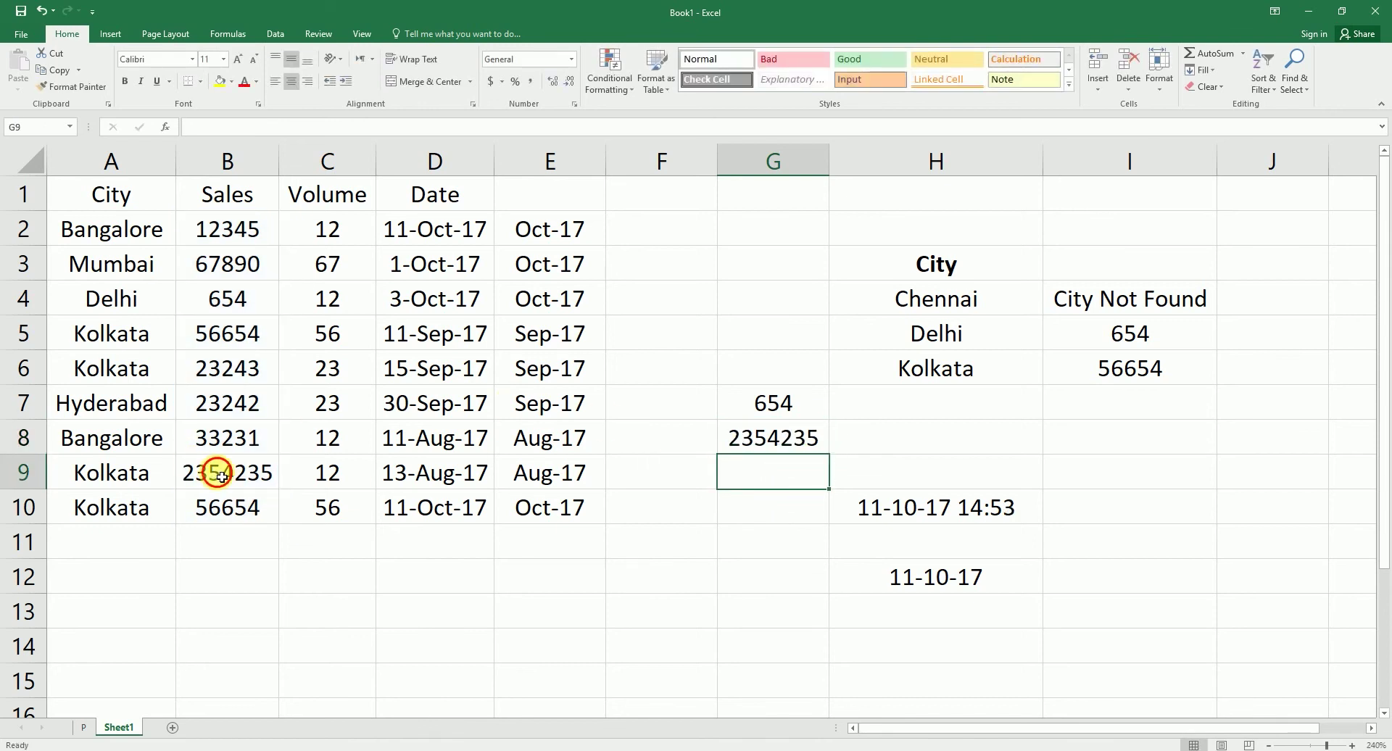
- Make the Kolkata sales figure in B9 bold
left_click(190, 464)
key("ctrl+b")
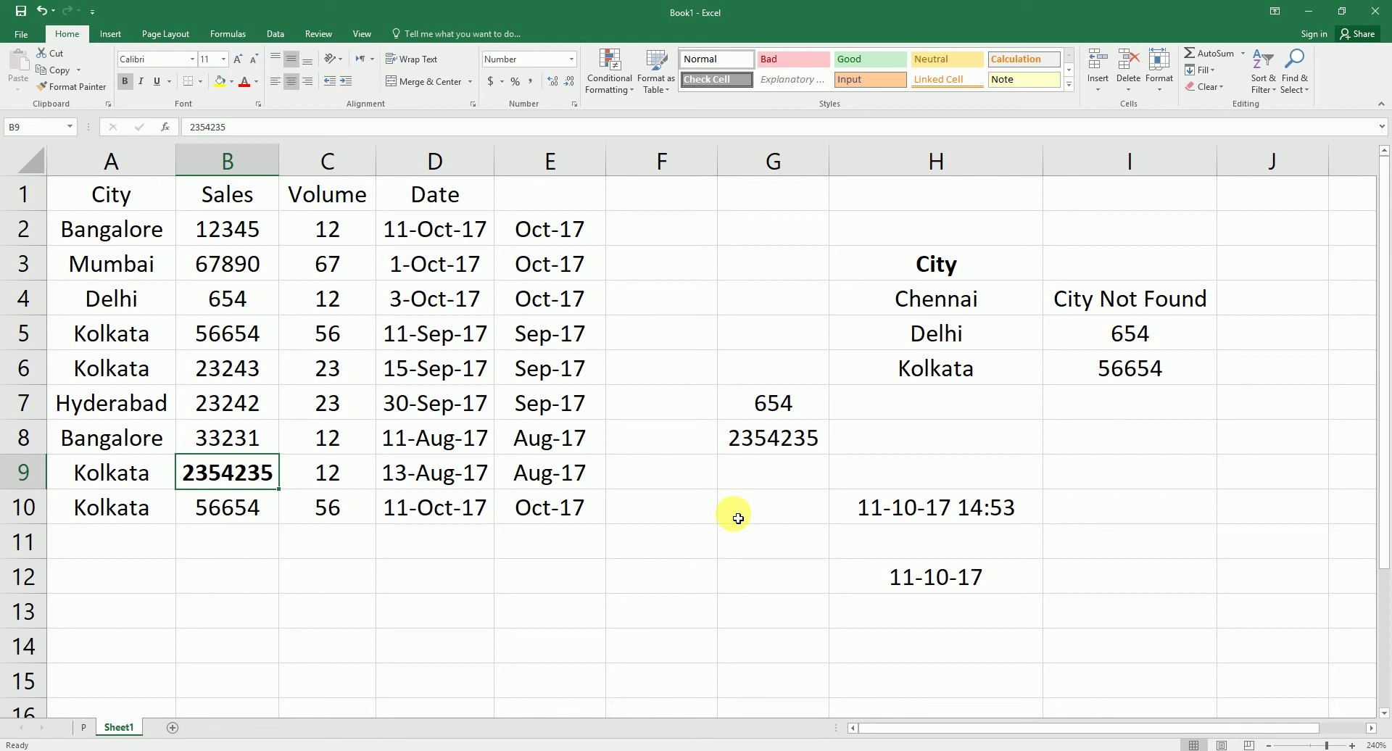